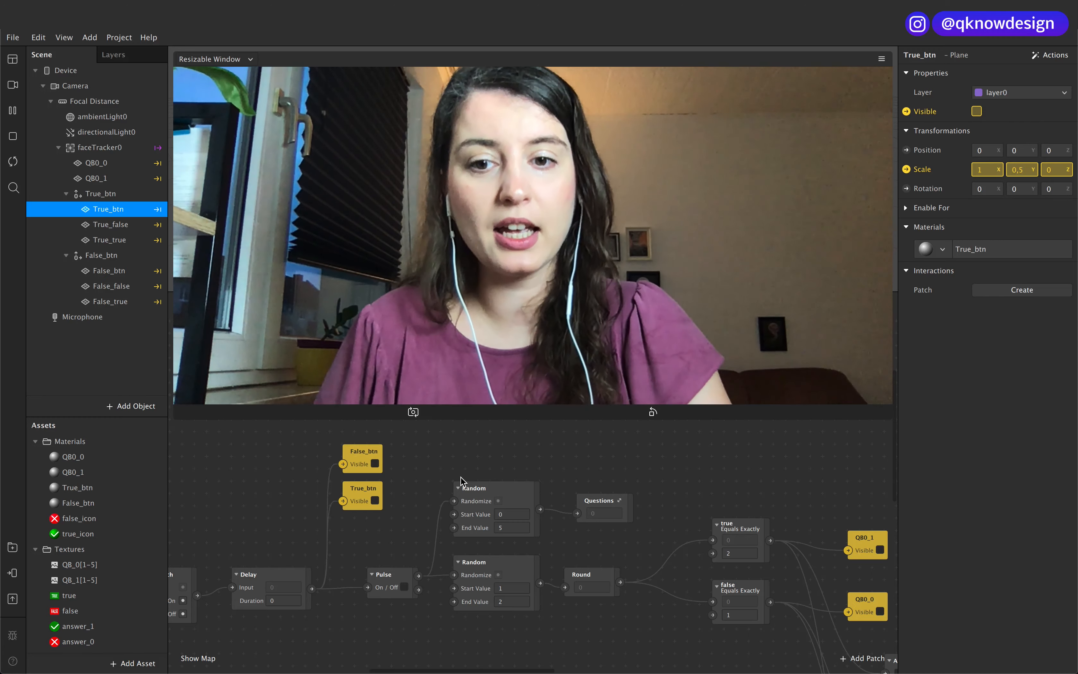
Step: Restart the finished quiz effect, examine its patch graph from Screen Tap through the Random patches, and trigger the question in the preview
left_click(13, 163)
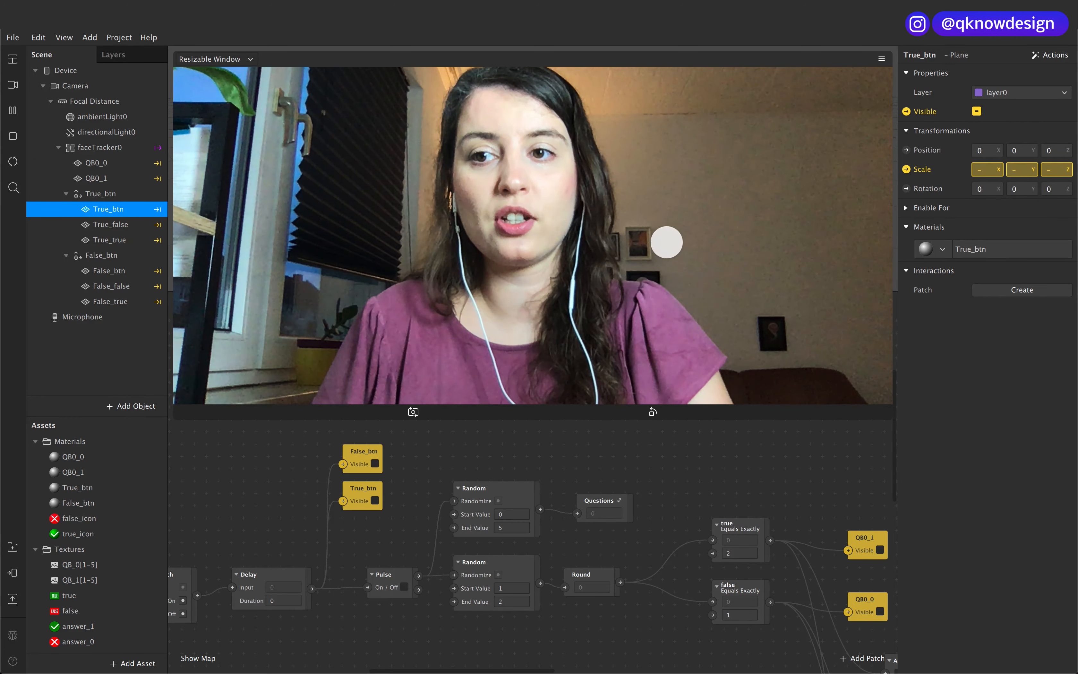
scroll(458, 552, "left", 10)
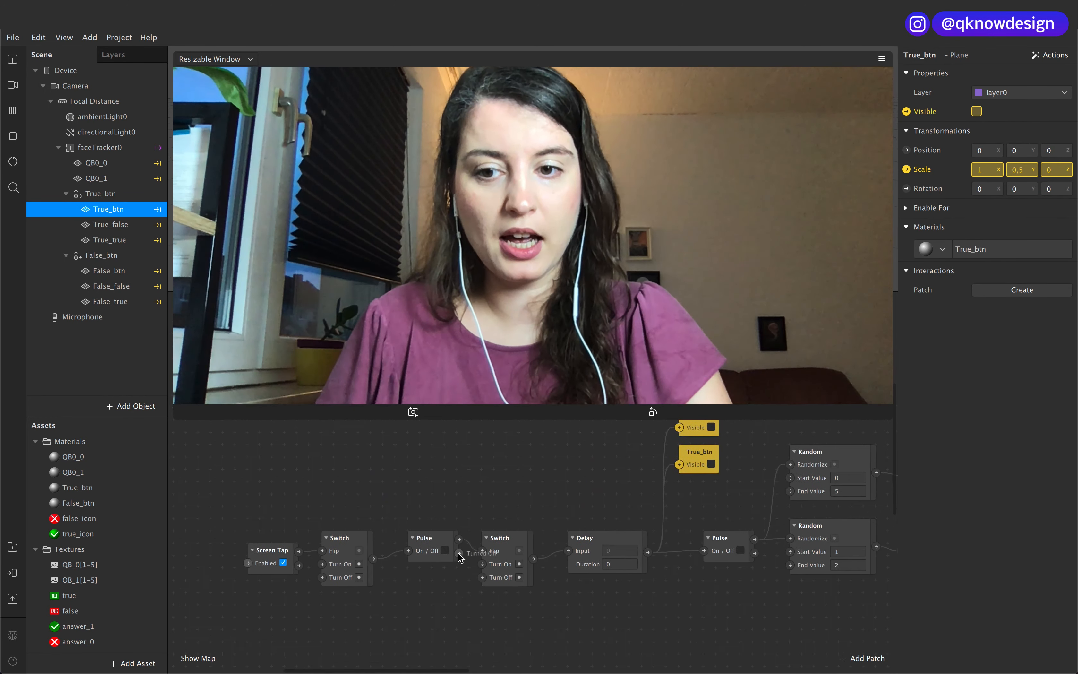
scroll(461, 558, "right", 2)
left_click(744, 300)
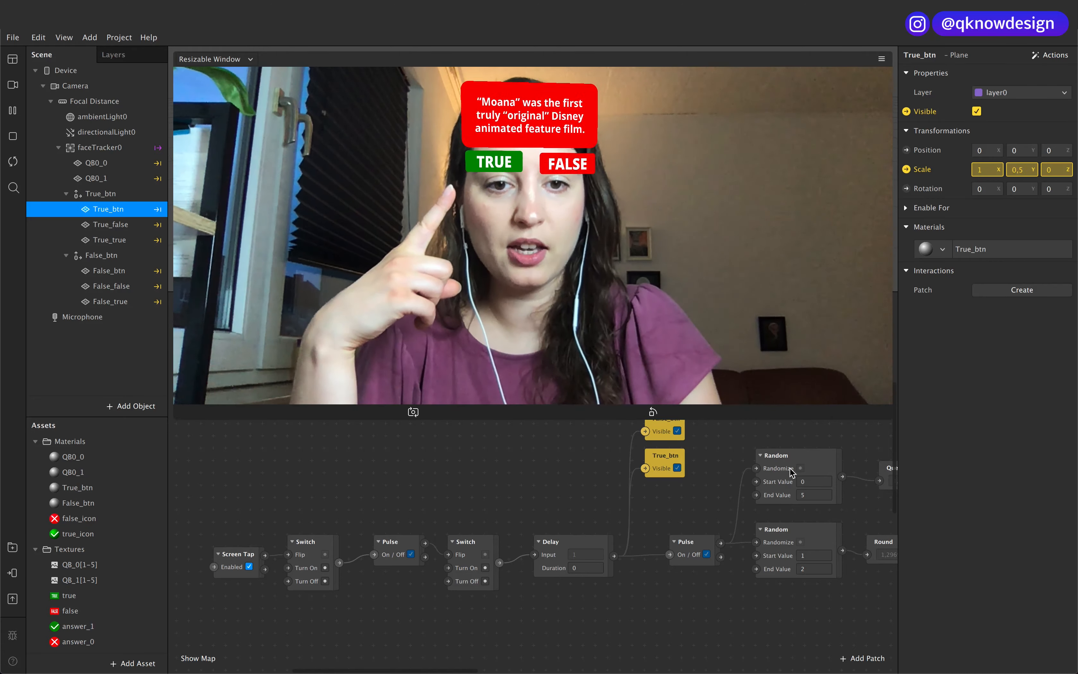
scroll(790, 467, "right", 10)
scroll(790, 467, "right", 3)
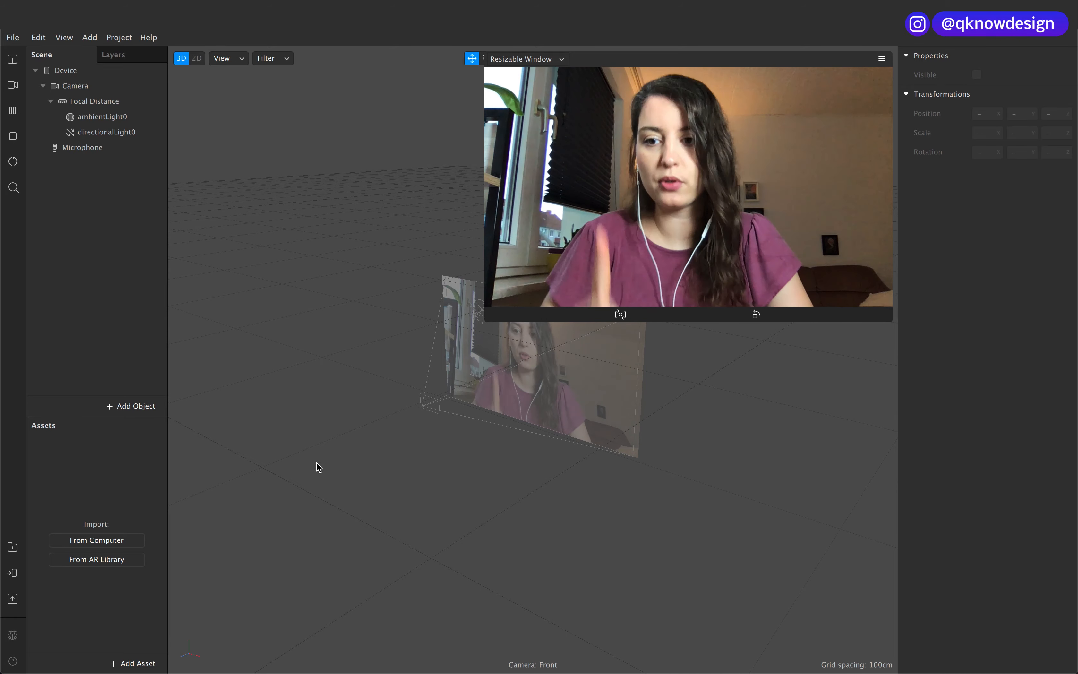
Step: Add a Face Tracker to the new project's scene
left_click(124, 410)
left_click(356, 385)
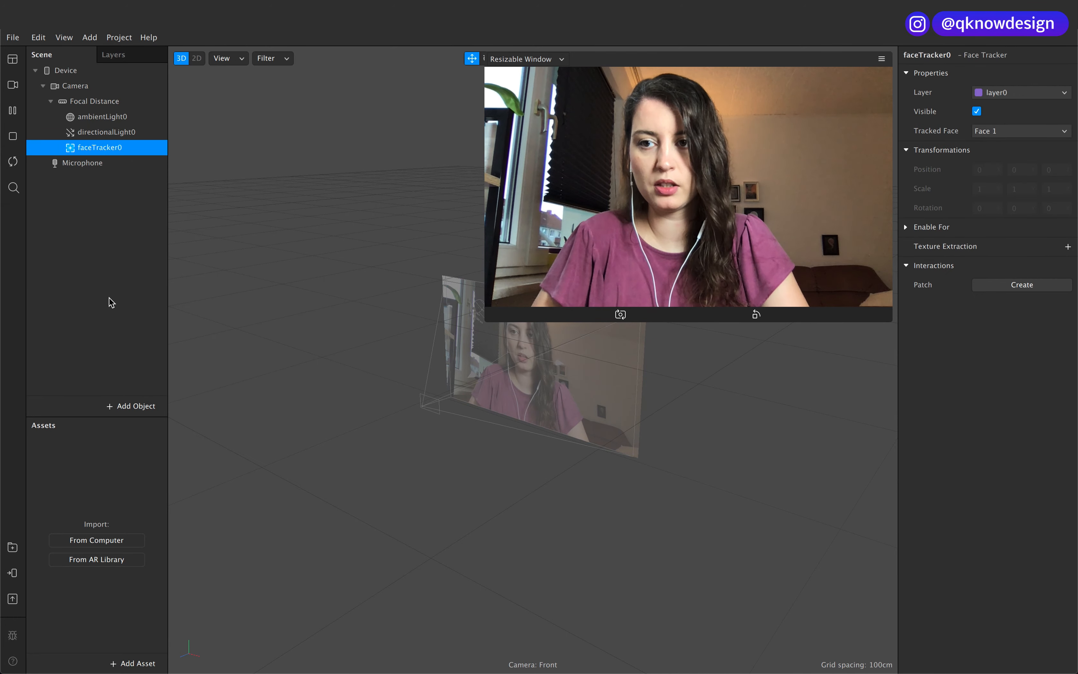
left_click(137, 188)
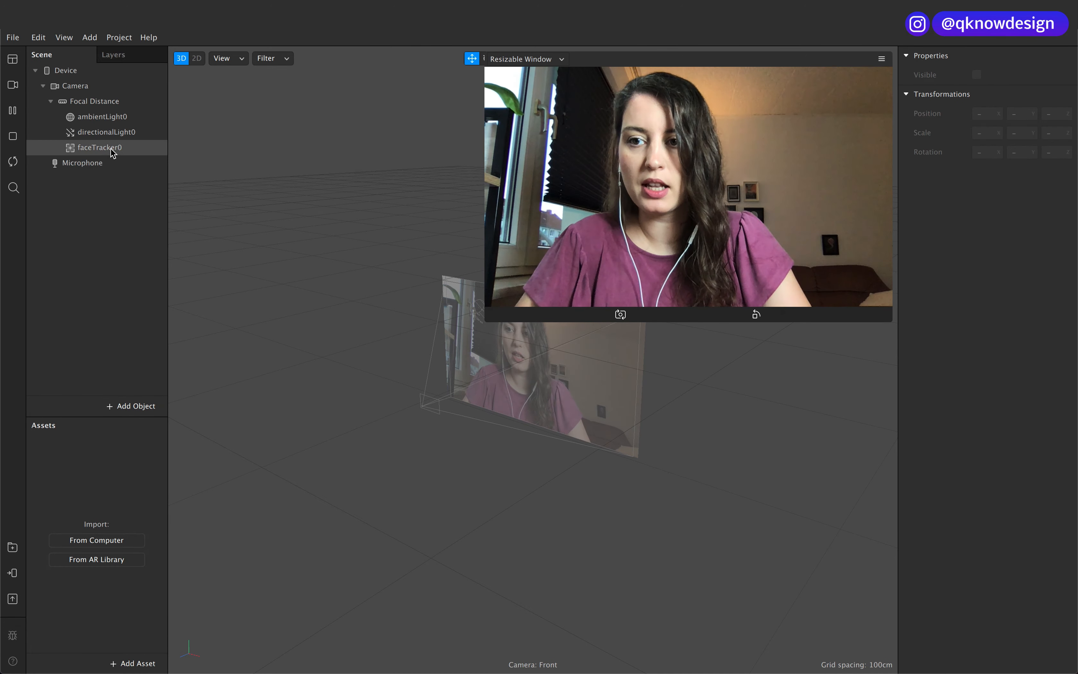
Step: Insert a plane, nest it under the face tracker, and duplicate it
left_click(125, 147)
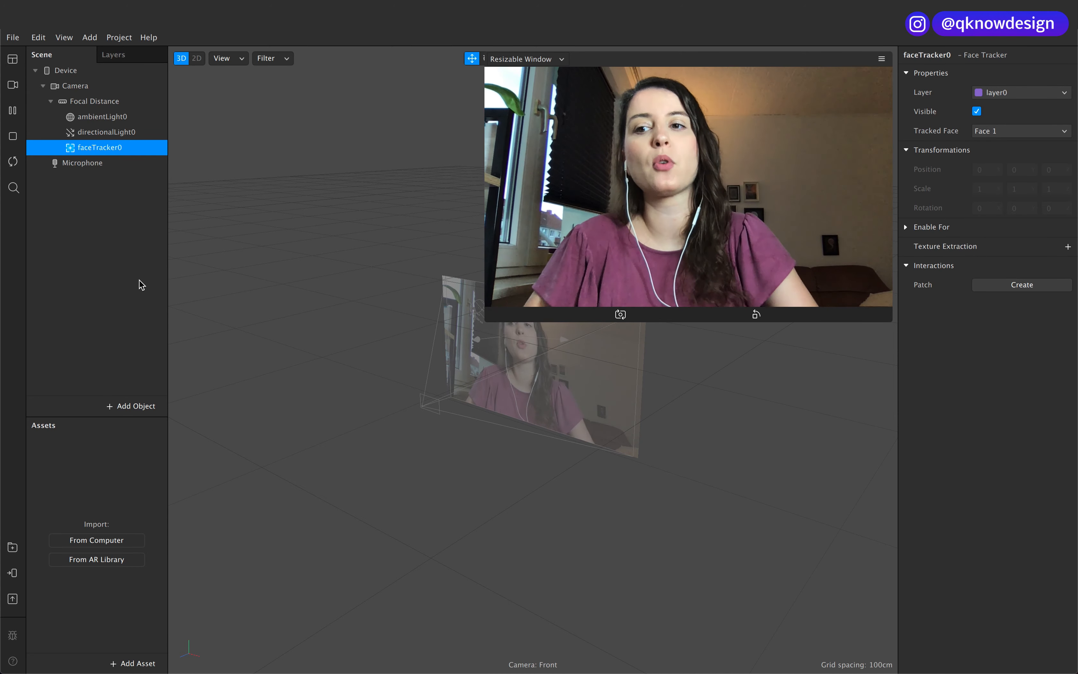
left_click(128, 407)
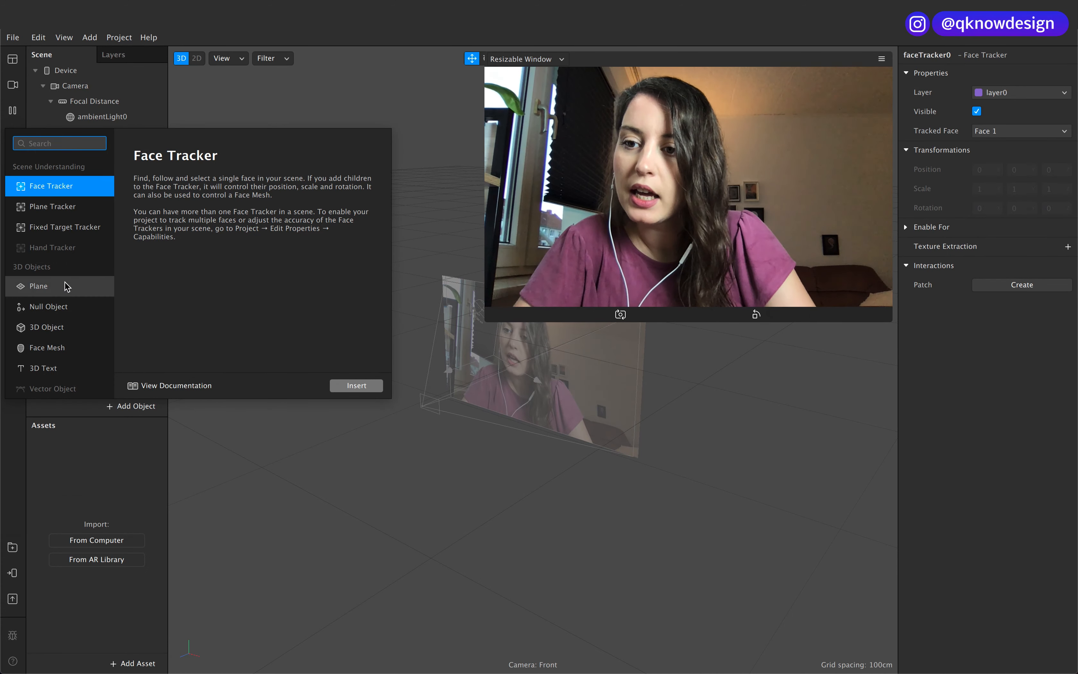
left_click(48, 289)
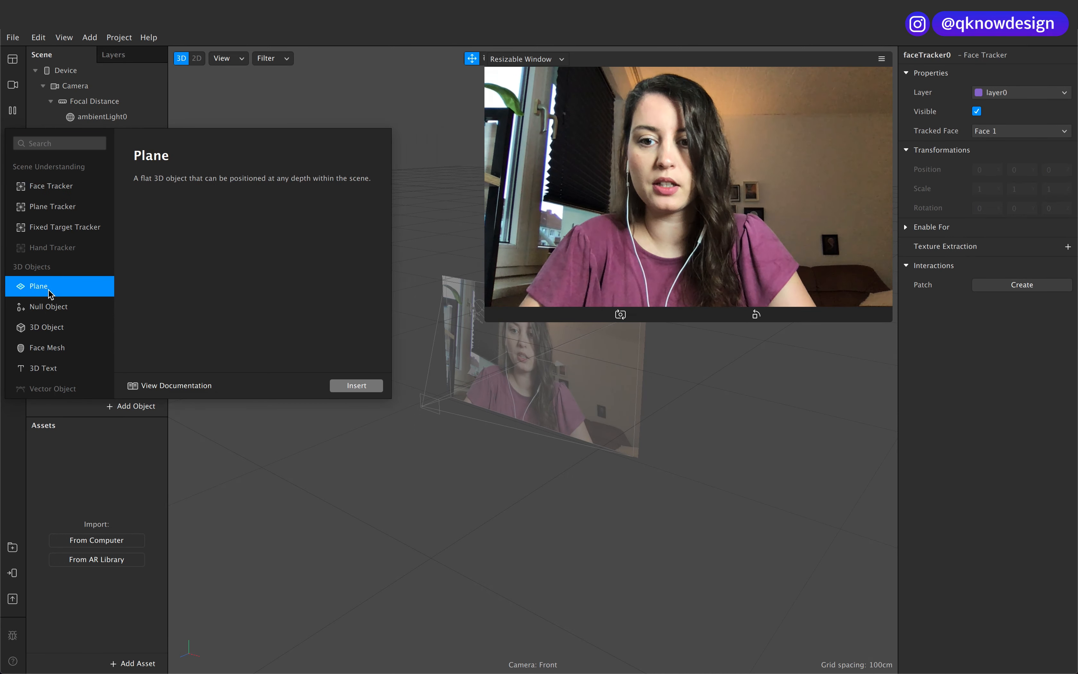
left_click(357, 384)
left_click_drag(100, 166, 111, 142)
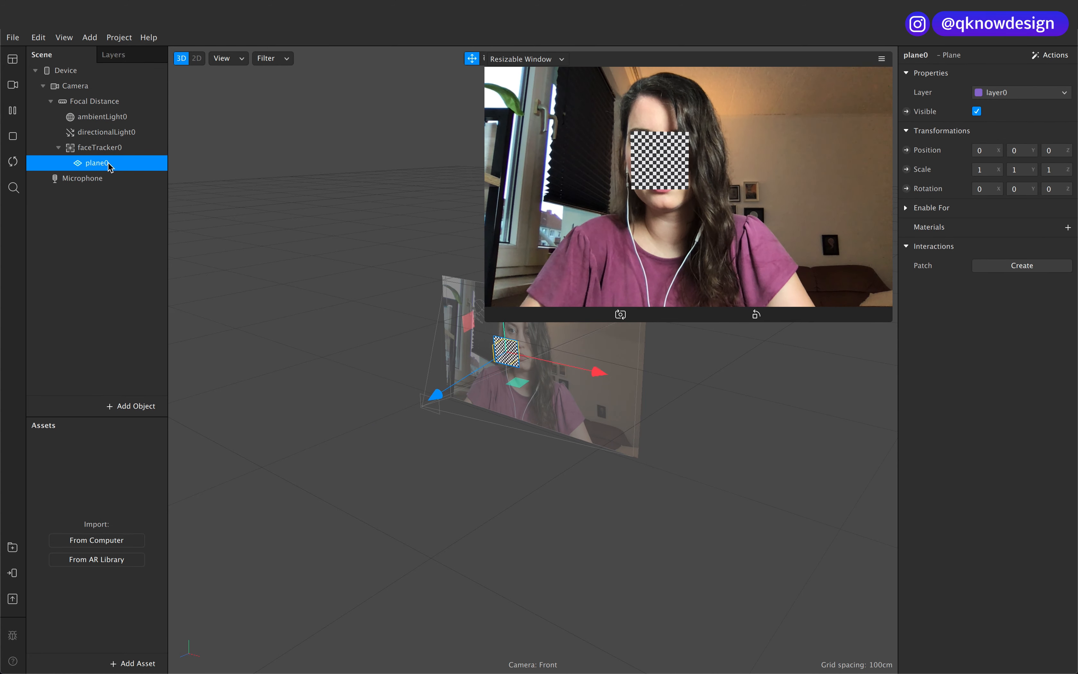
key("super+d")
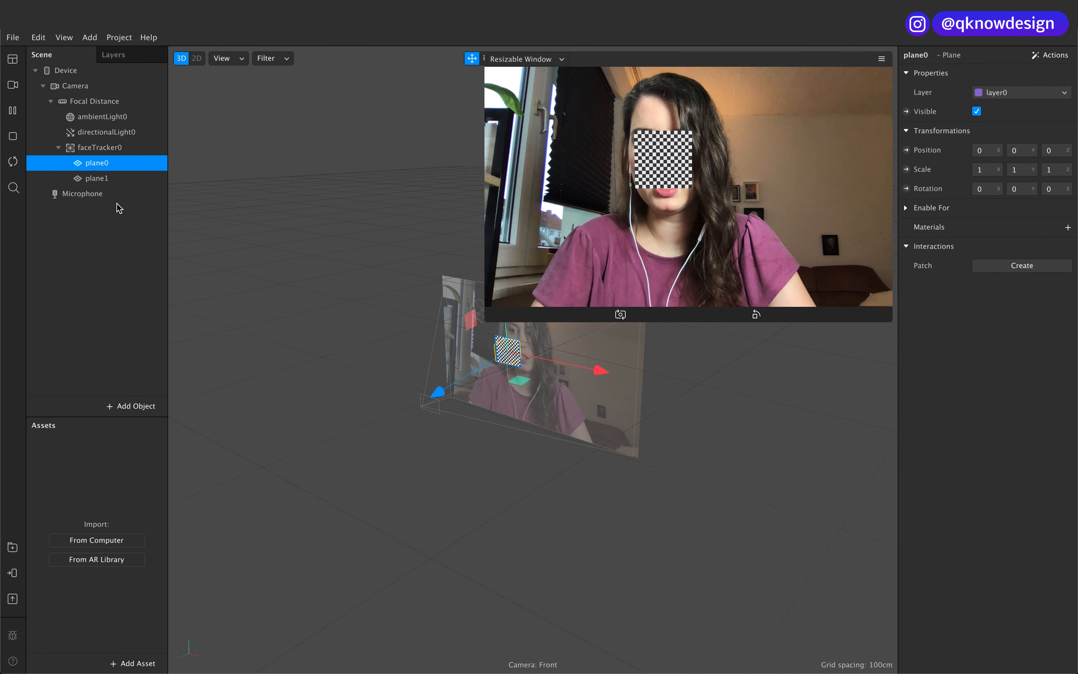
Step: Rename the two planes under the face tracker as QB0_0 and QB0_1
left_click(111, 177)
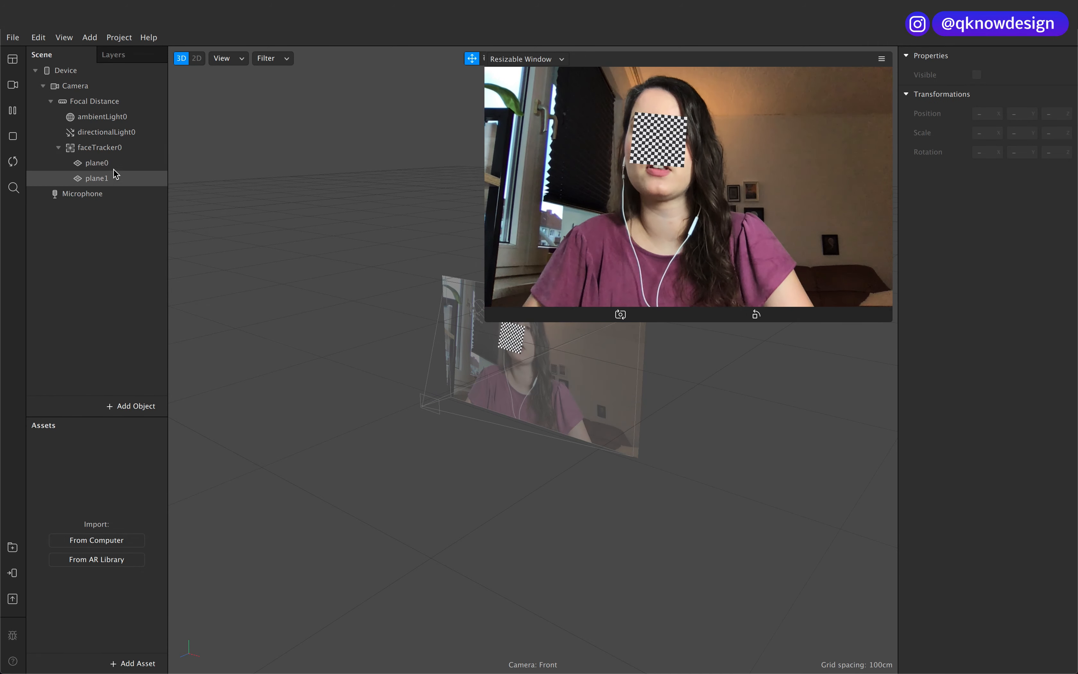
left_click(115, 164)
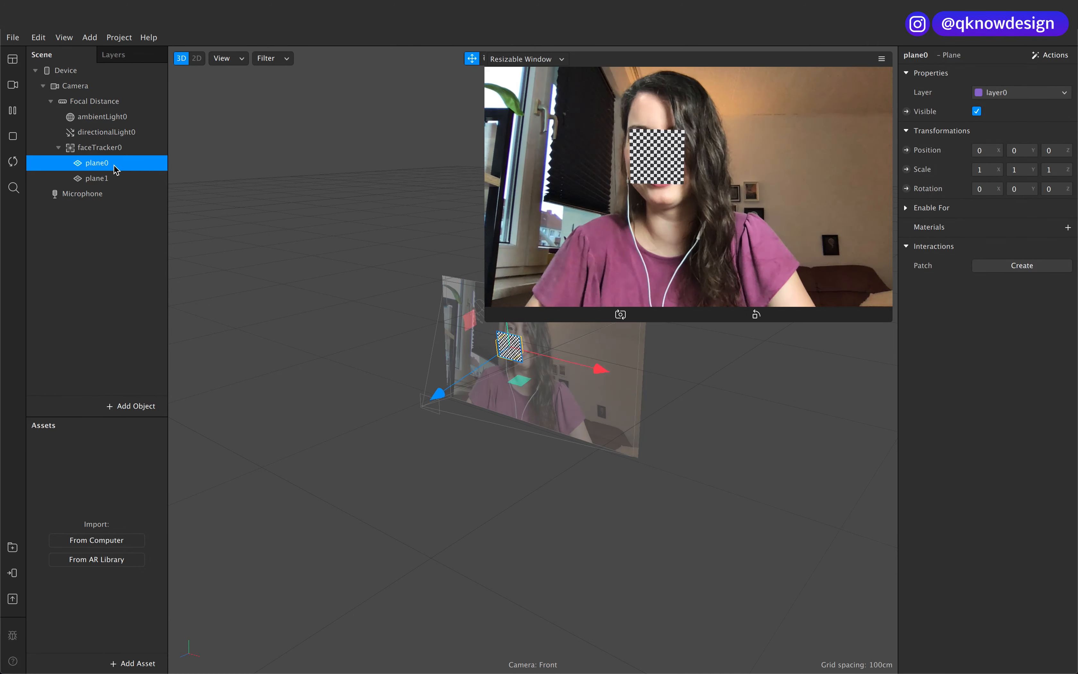
double_click(115, 164)
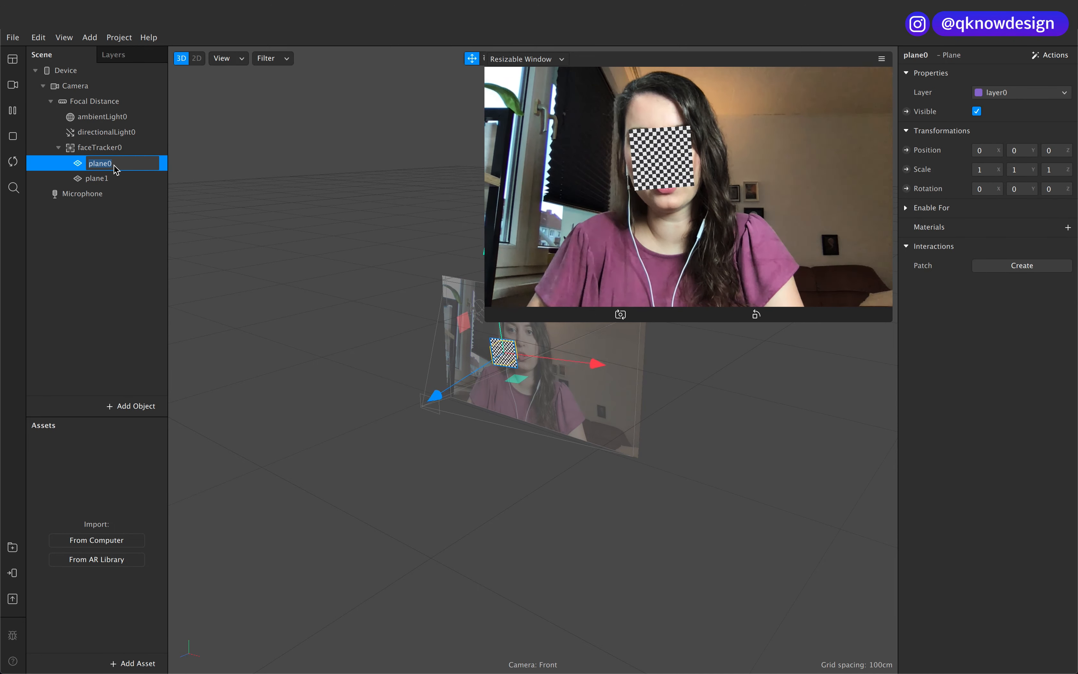
type("QB")
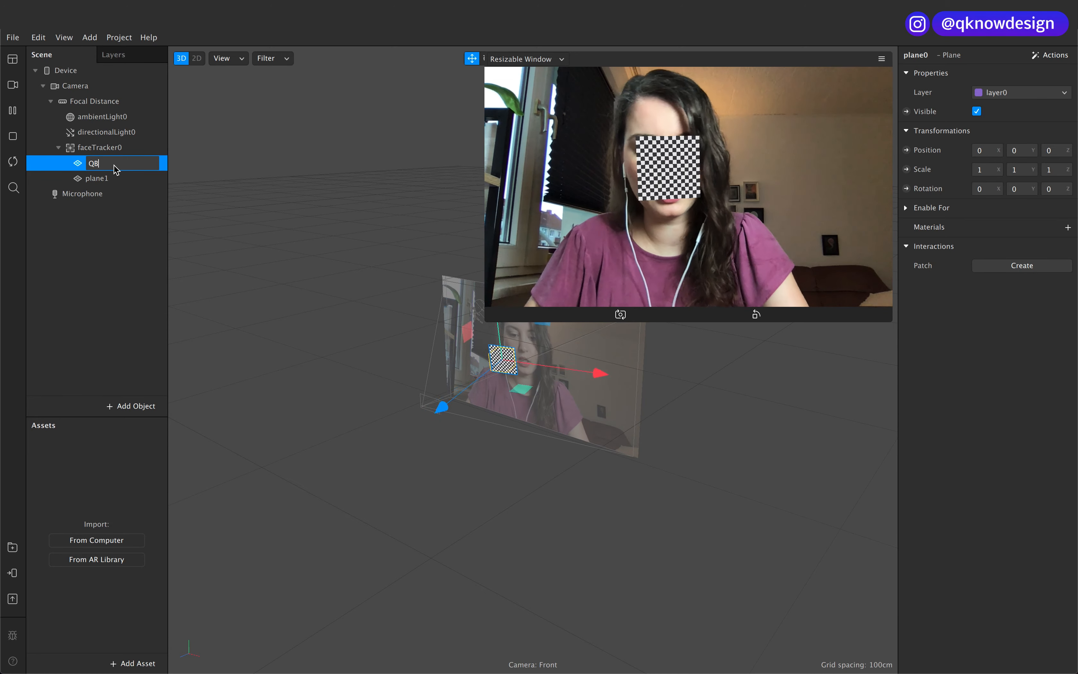
type("0_0")
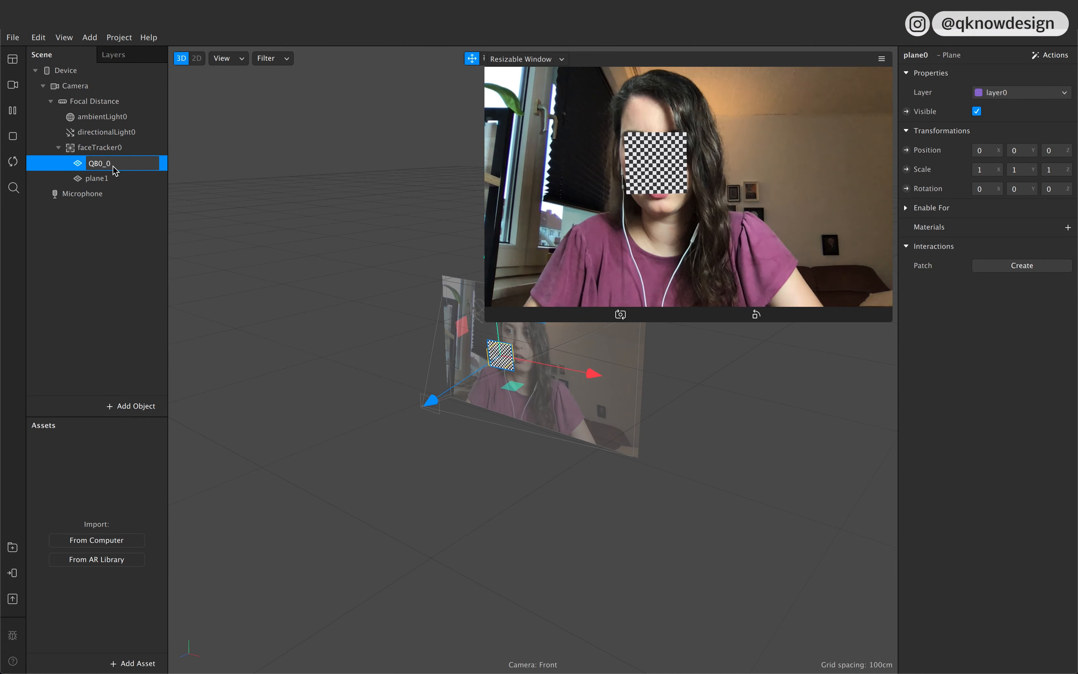
double_click(104, 179)
type("QB0")
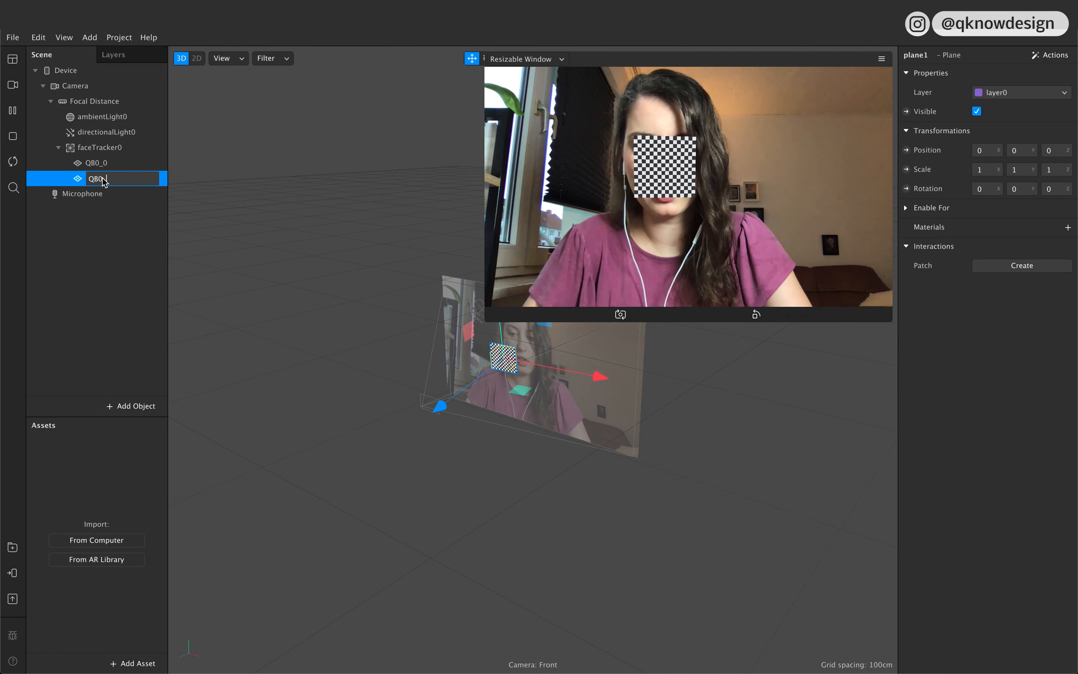
type("_1")
left_click(116, 163)
left_click(116, 163)
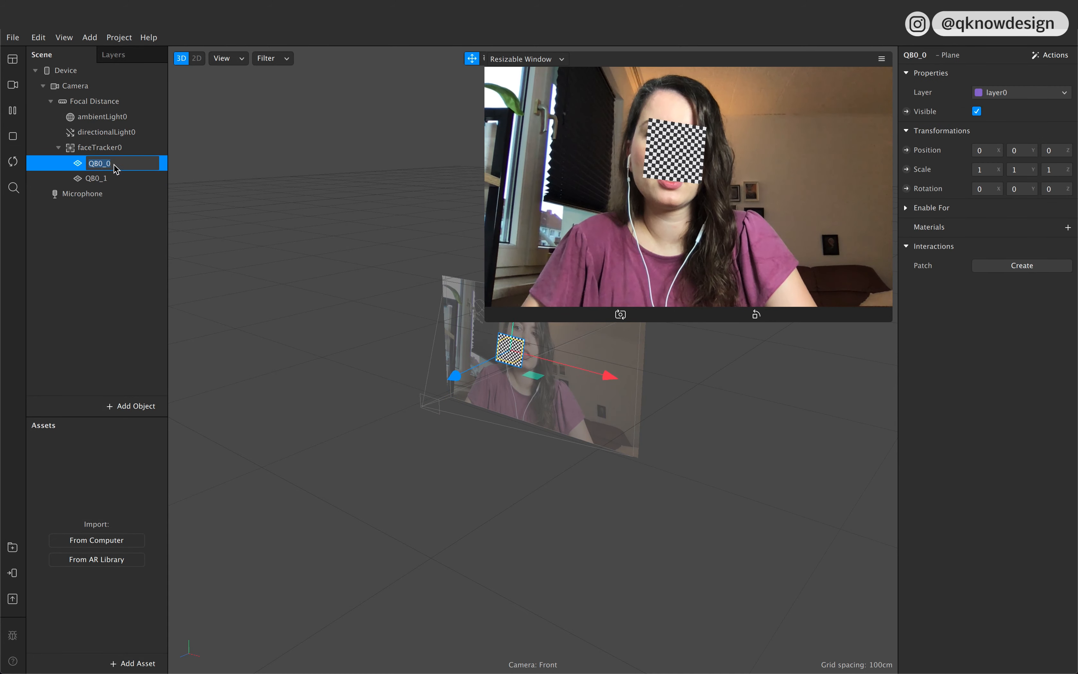
left_click(114, 166)
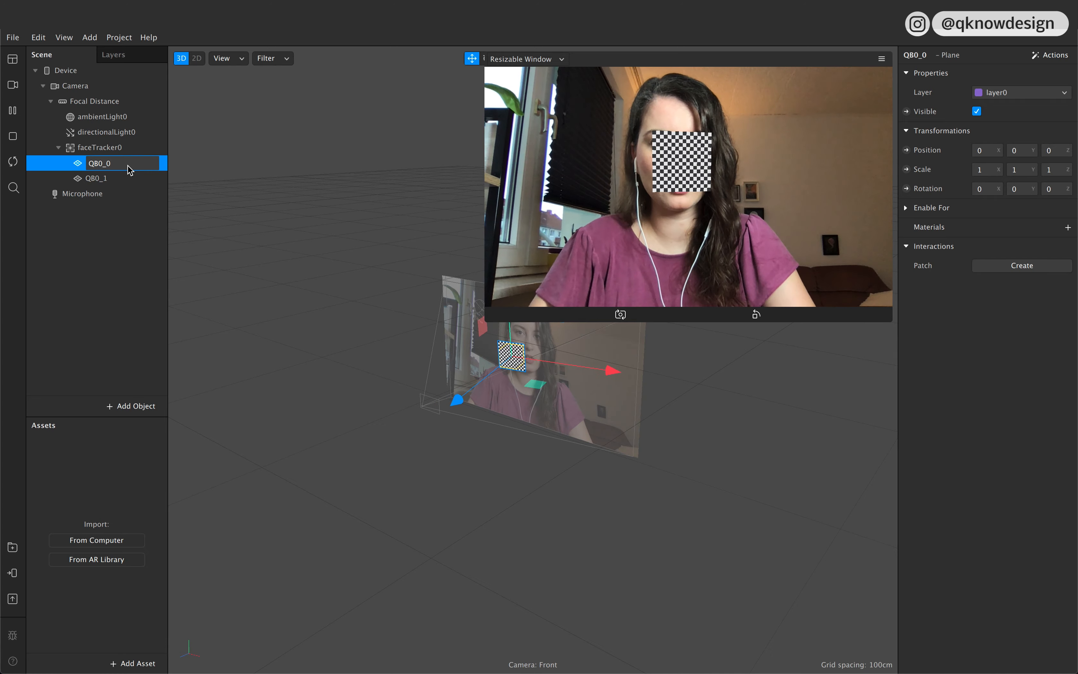
left_click(111, 179)
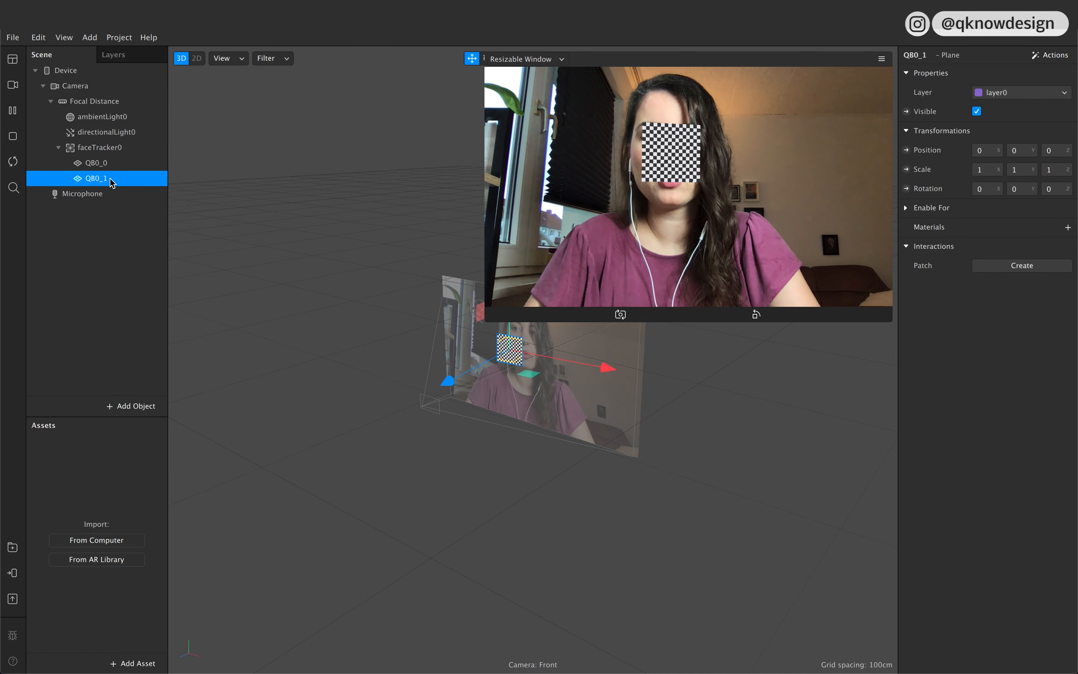
left_click(132, 313)
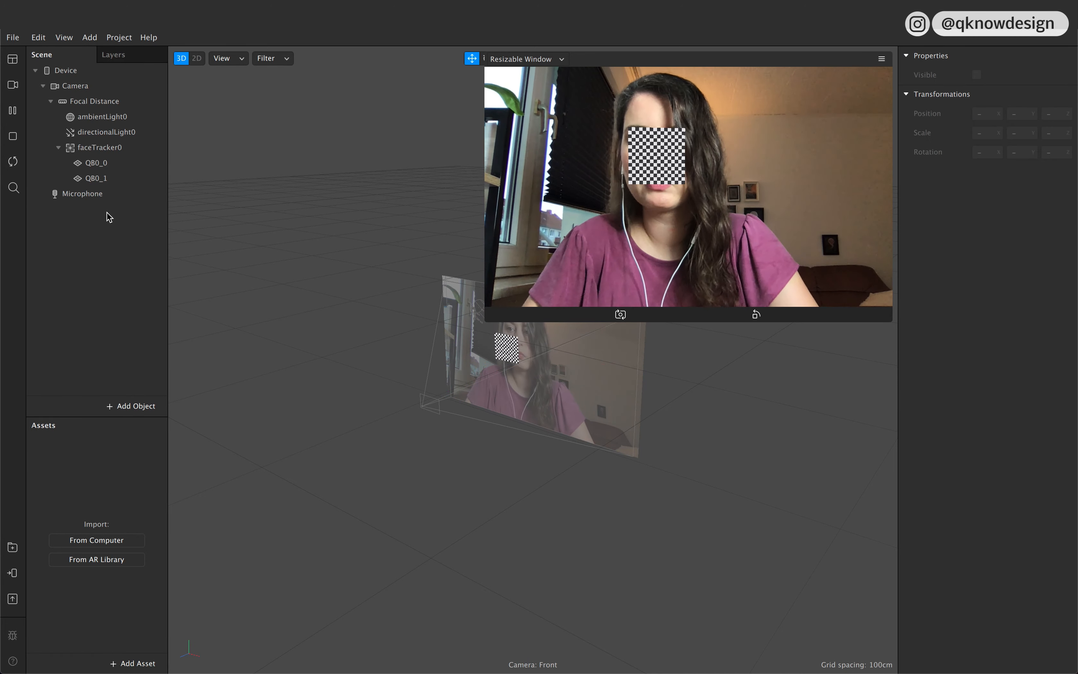
left_click(107, 163)
left_click(113, 276)
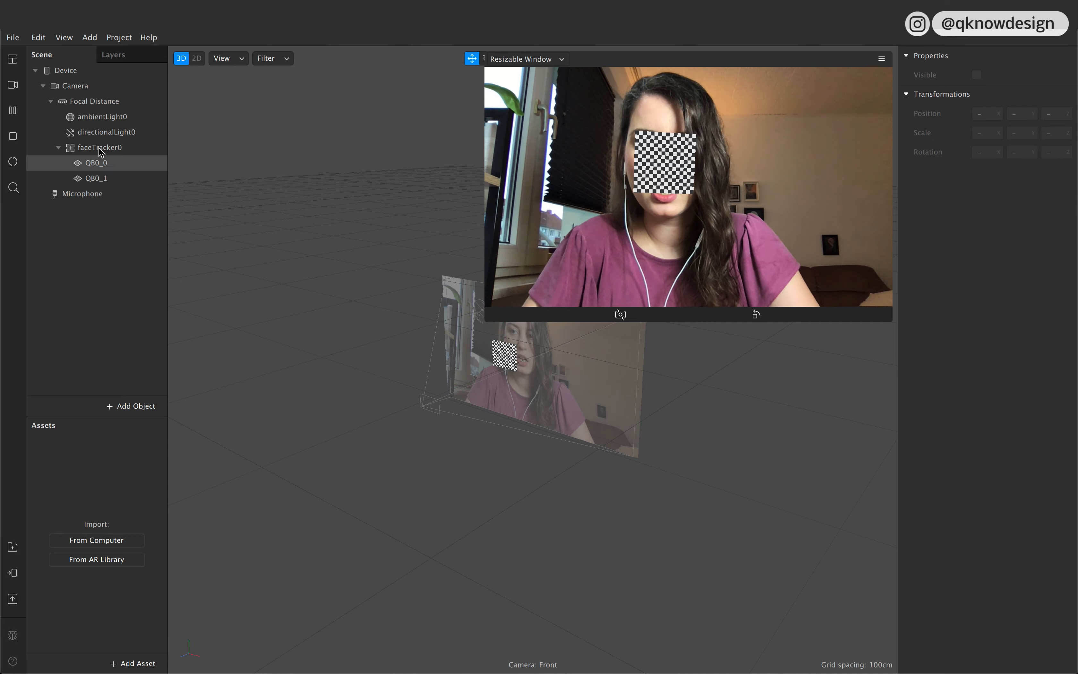
Step: Insert a null object into the scene and rename it True_btn
left_click(102, 149)
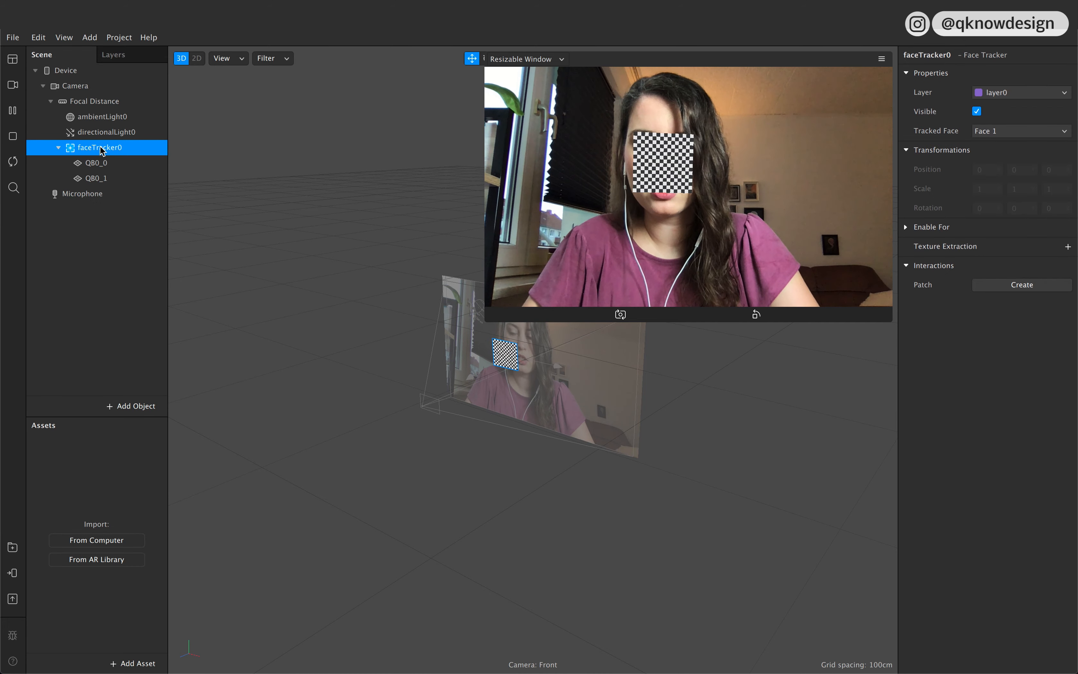
left_click(130, 405)
left_click(67, 304)
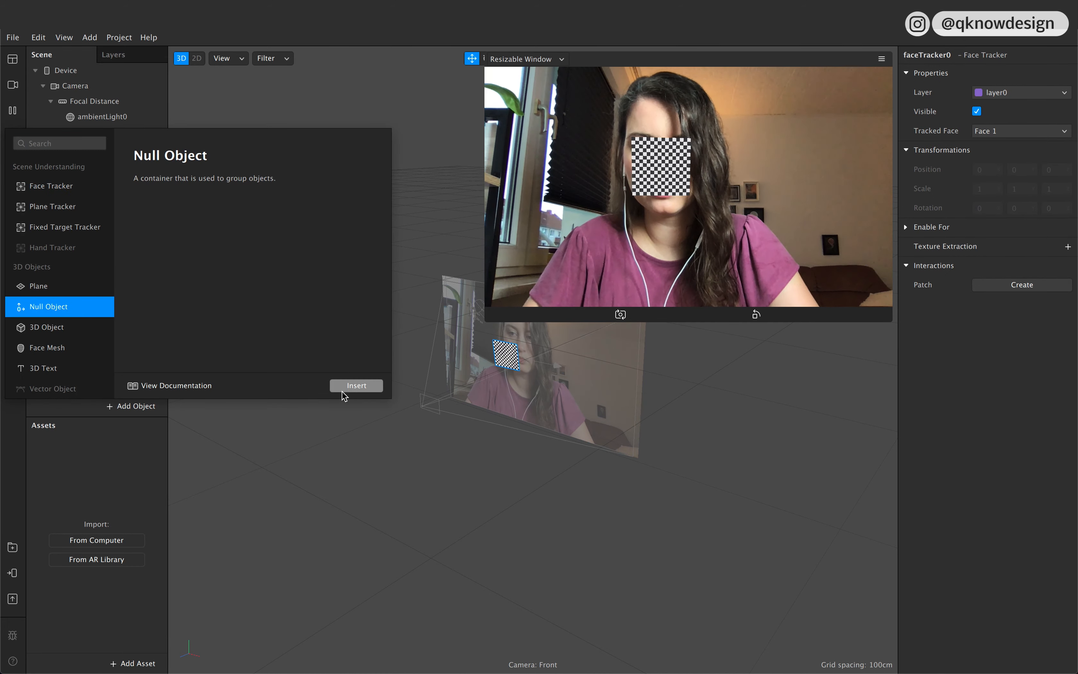
left_click(342, 387)
double_click(123, 194)
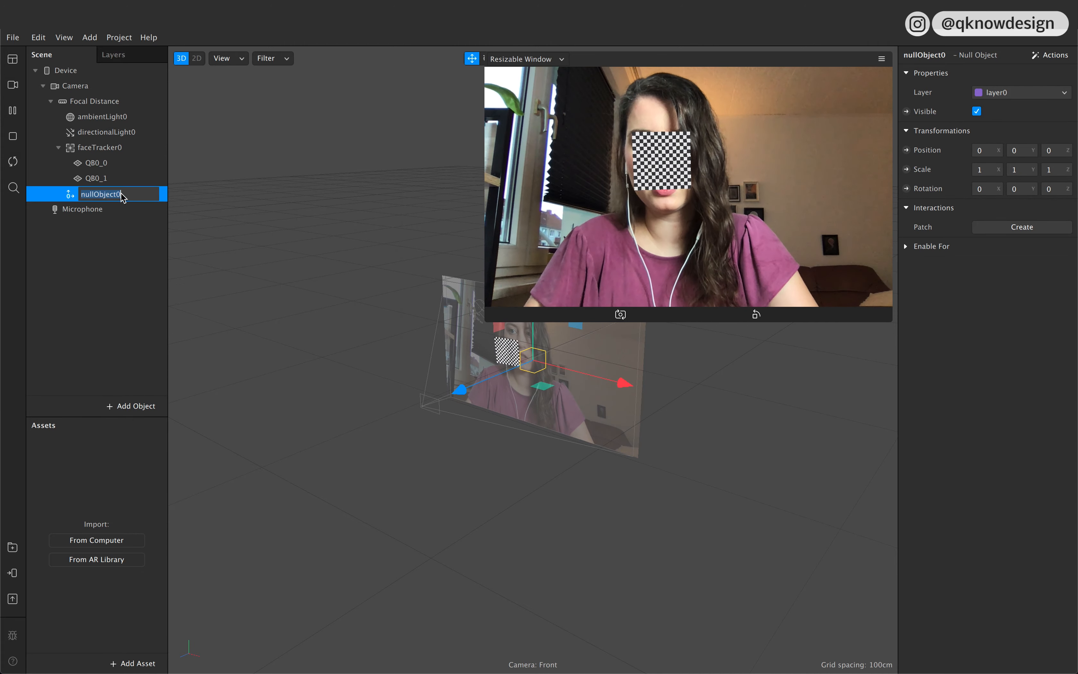
type("True")
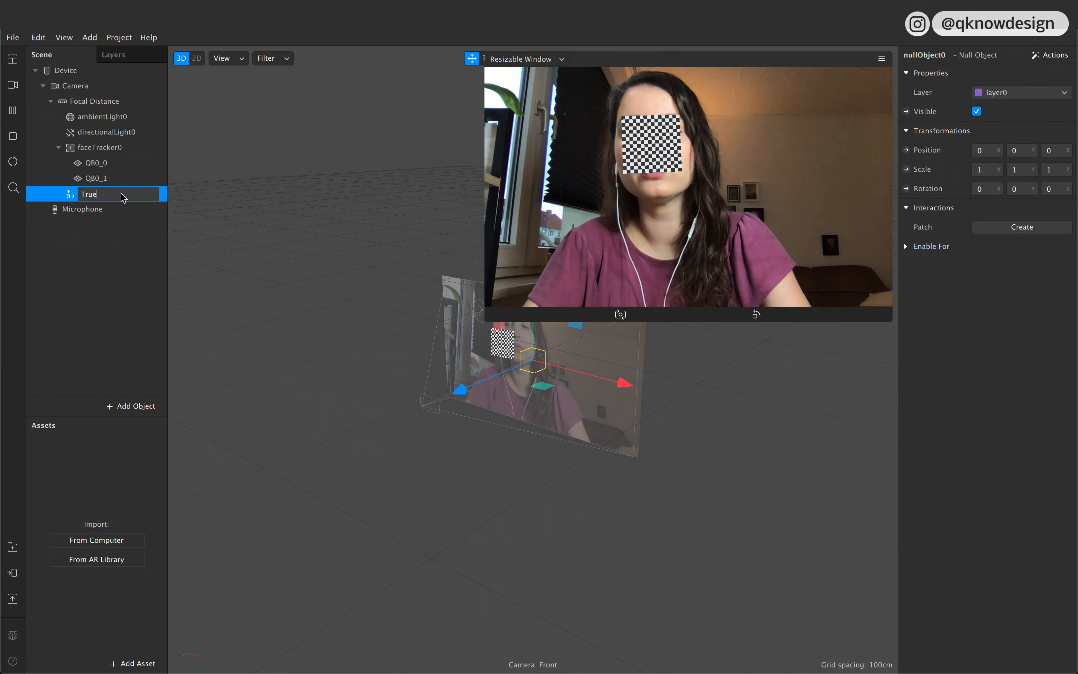
left_click(111, 277)
double_click(106, 196)
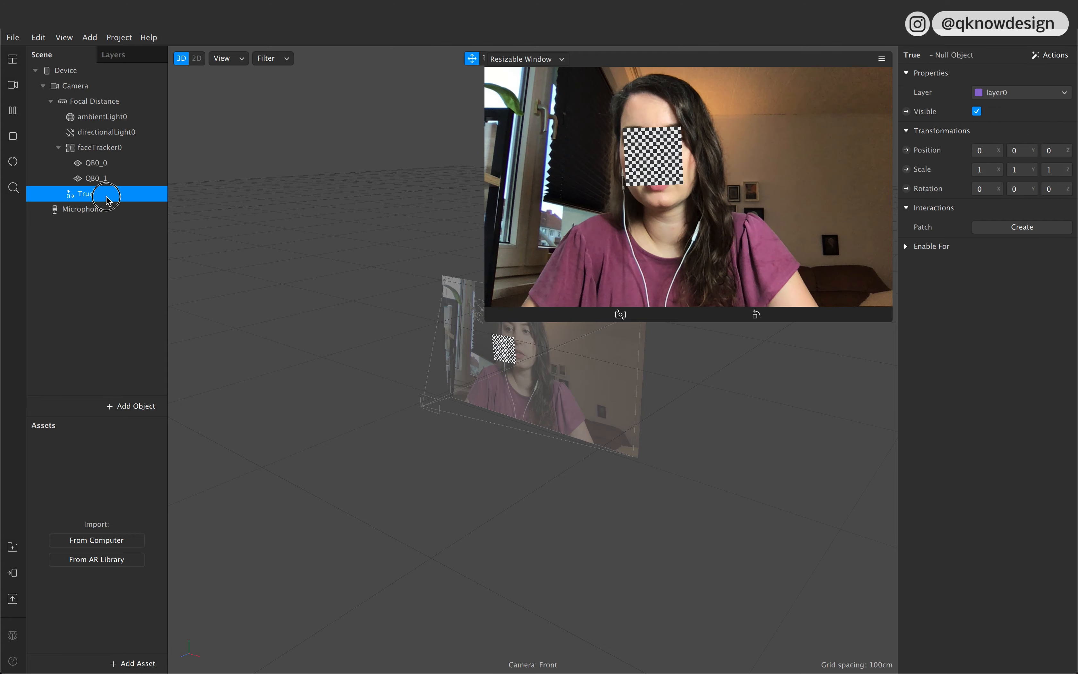
type("_btn")
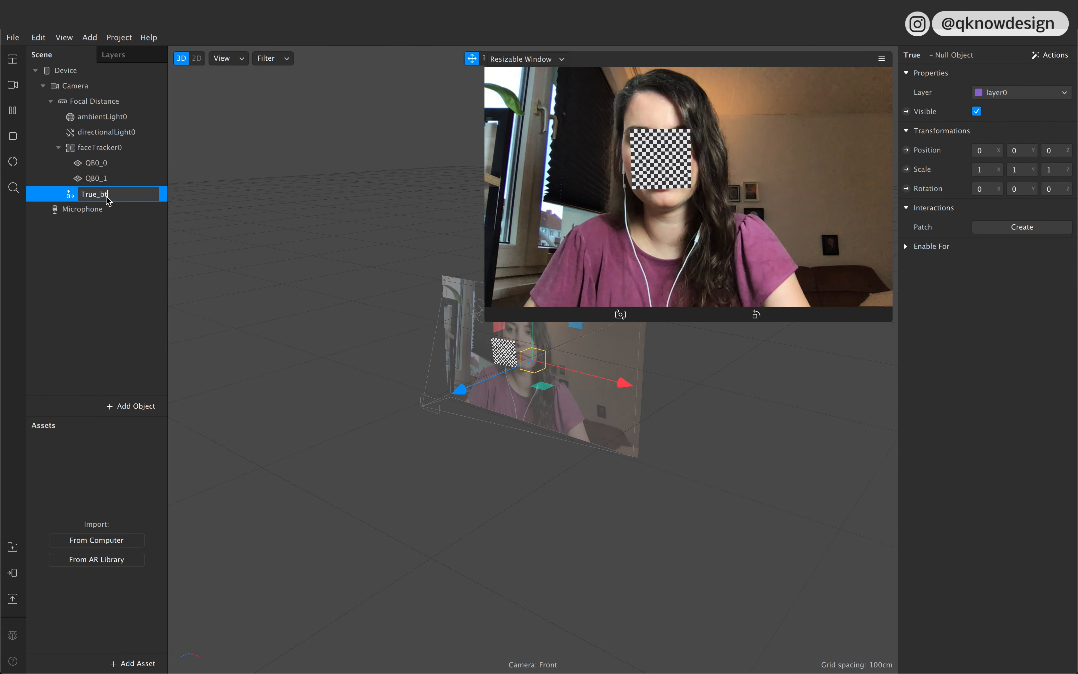
left_click(121, 255)
Step: Insert a plane inside the True_btn null object and rename the plane True_btn
left_click(93, 197)
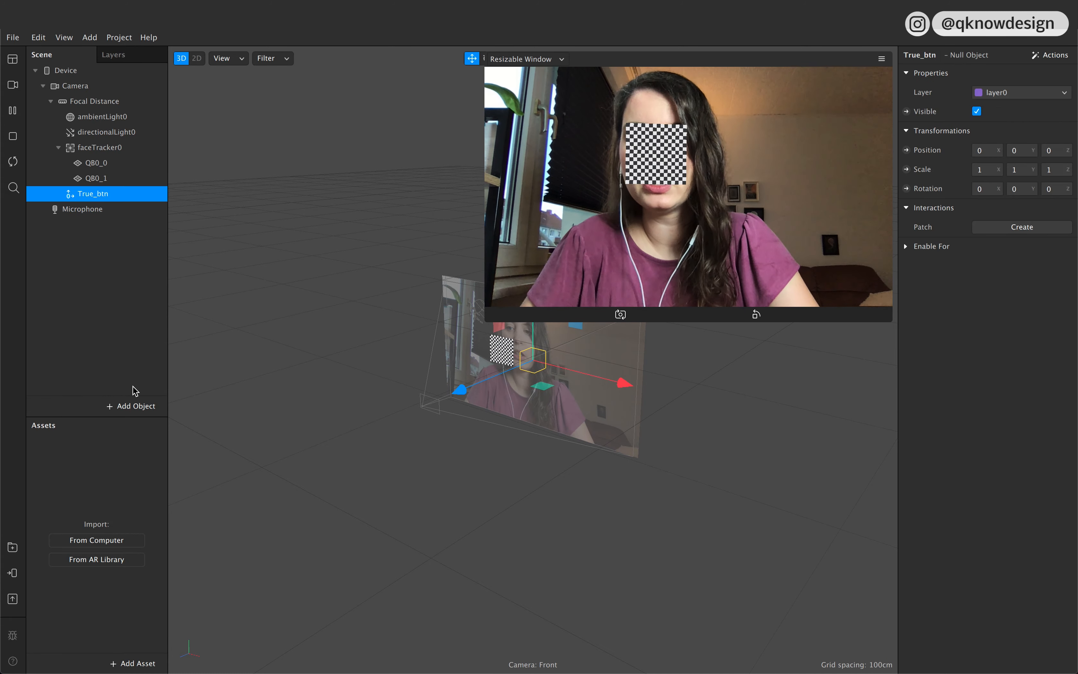
left_click(131, 405)
left_click(68, 287)
left_click(366, 385)
left_click_drag(106, 211, 105, 195)
double_click(97, 209)
type("True_btn")
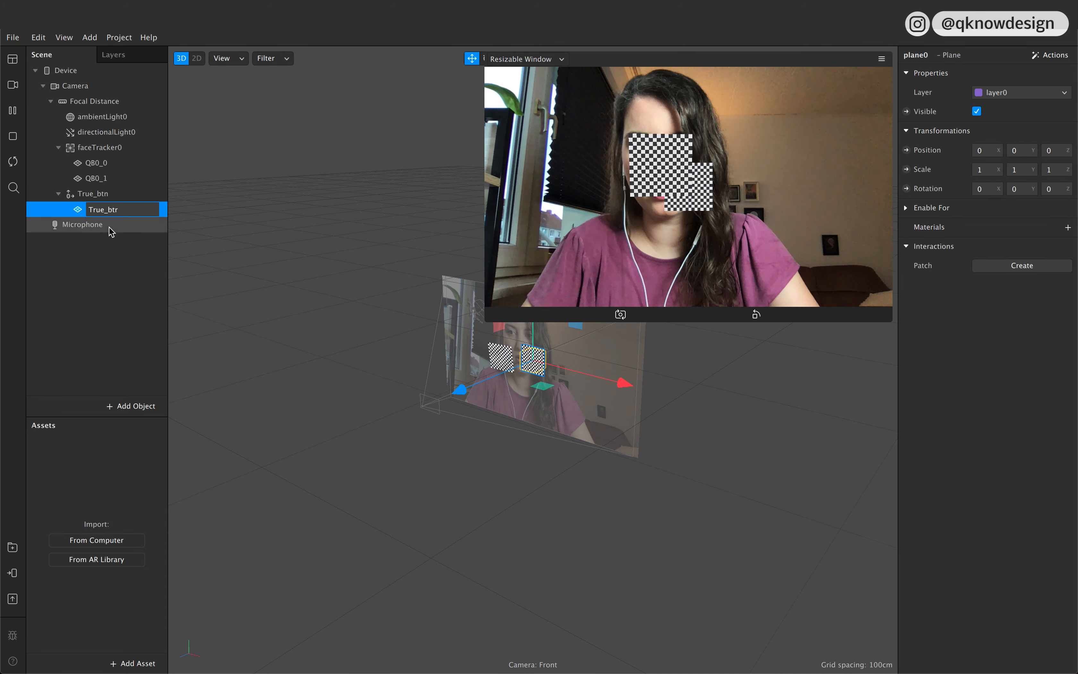
Step: Duplicate the True_btn plane twice within the null object
left_click(114, 195)
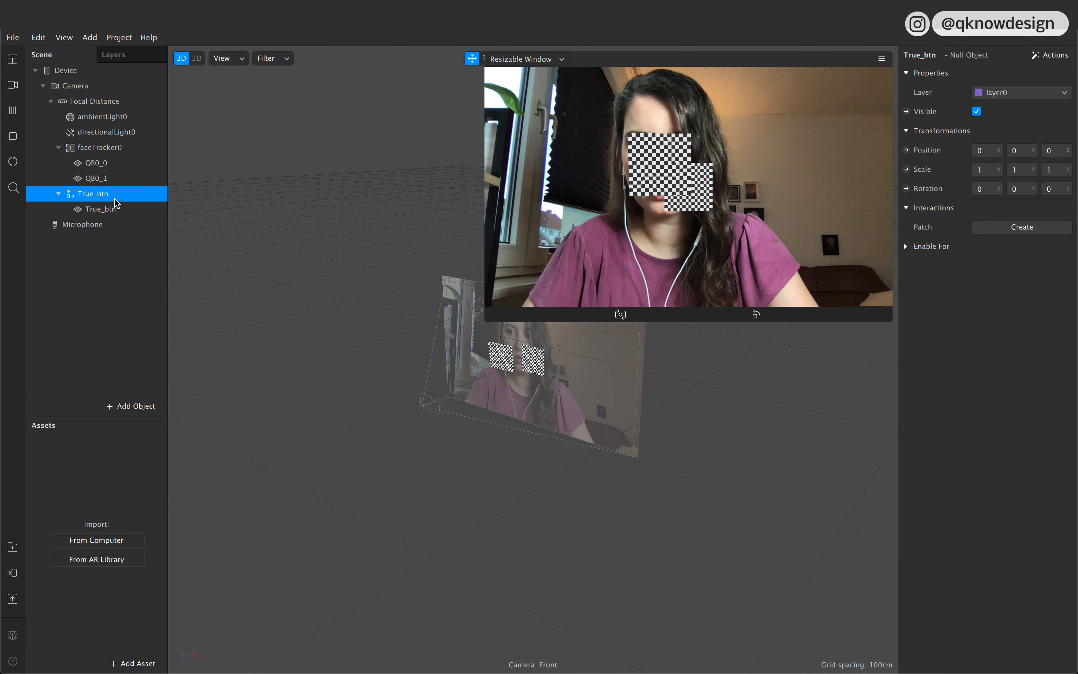
left_click(115, 213)
key("ctrl+d")
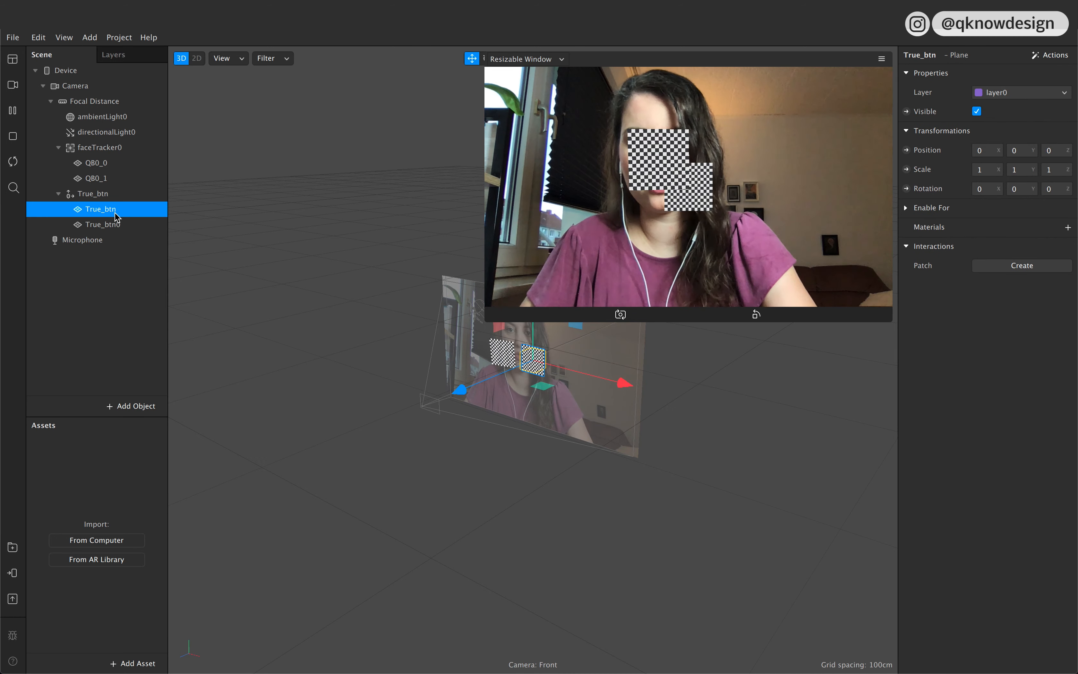
key("ctrl+d")
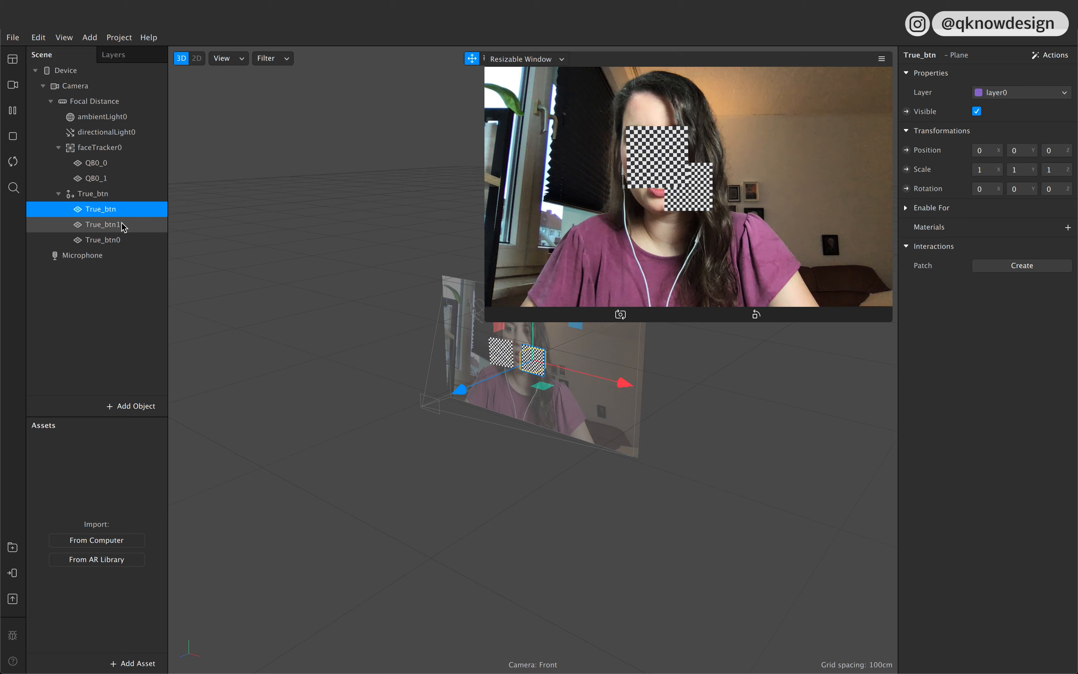
Step: Rename the two duplicated planes in the True_btn null object as True_false and True_true
left_click(122, 224)
double_click(121, 223)
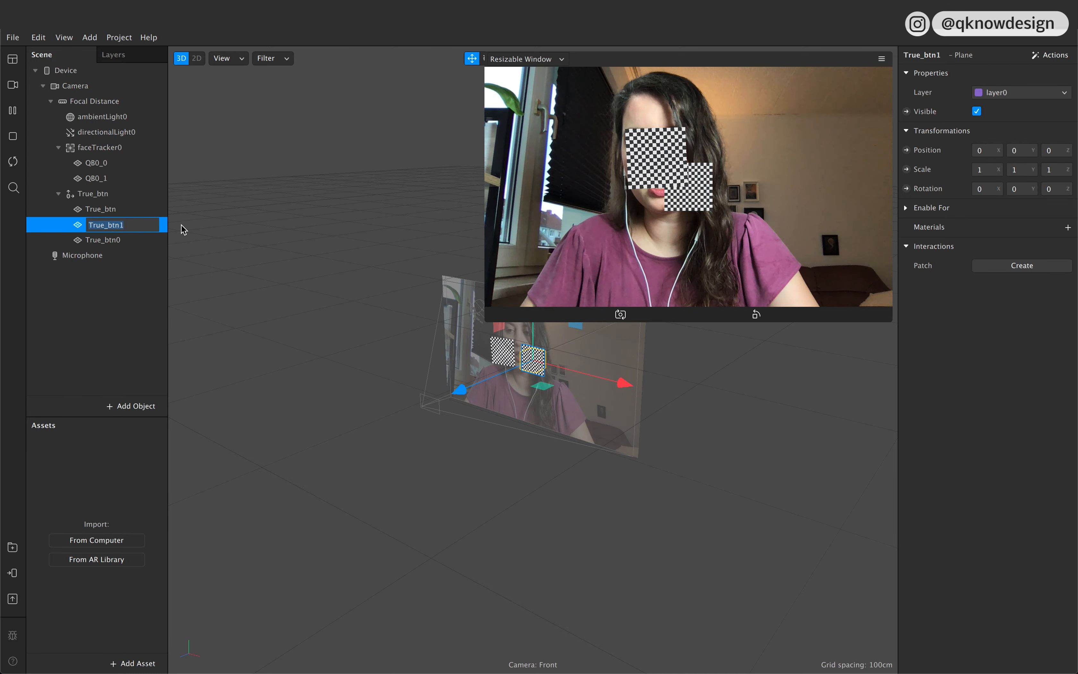
left_click_drag(152, 227, 137, 227)
key("shift+Left")
type("fals")
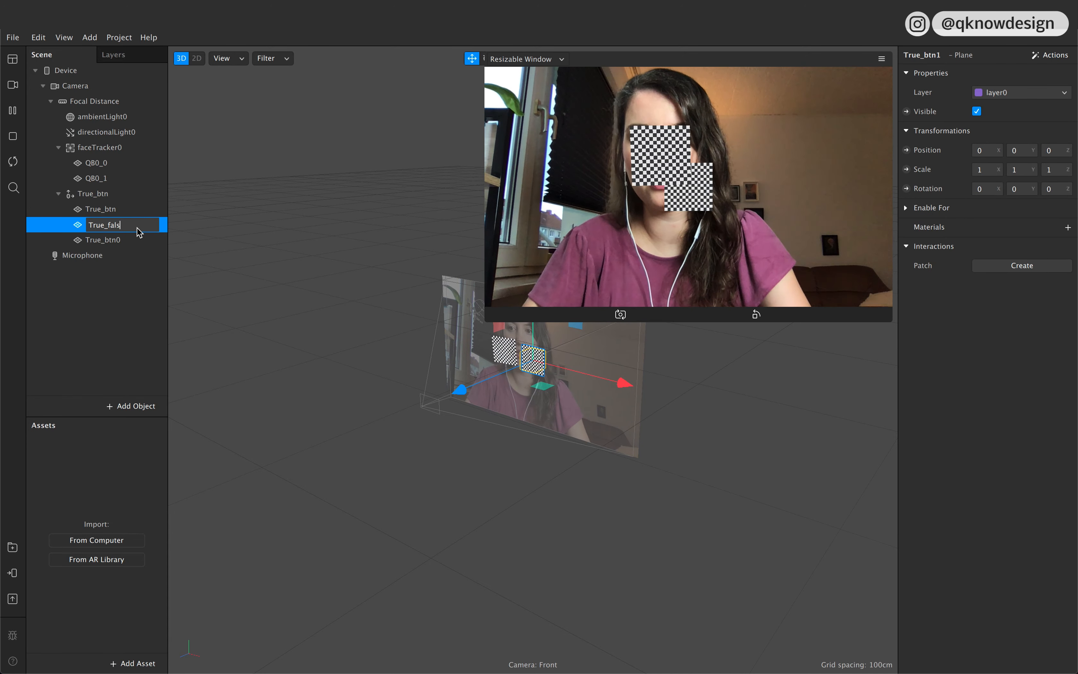
type("e")
key("Return")
double_click(132, 240)
left_click_drag(114, 241, 132, 243)
type("true")
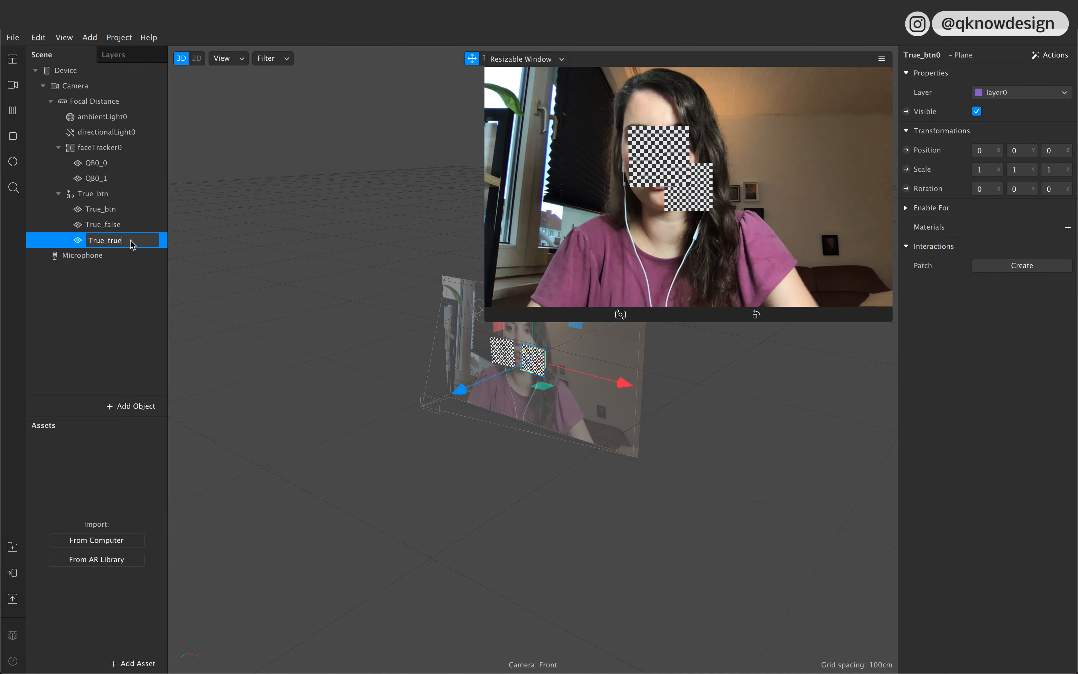
left_click(132, 277)
Step: Move the True_btn null object with its planes under faceTracker0
left_click(88, 196)
left_click(59, 193)
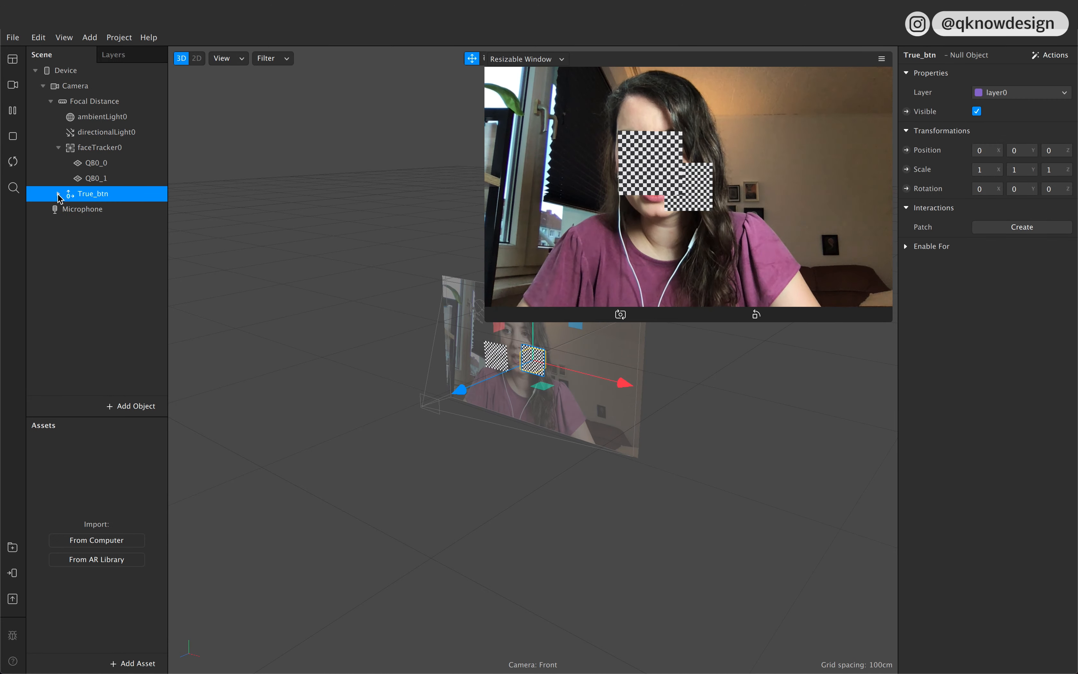
mouse_move(96, 189)
left_mouse_down()
mouse_move(98, 152)
mouse_move(98, 204)
left_mouse_up()
left_click(65, 194)
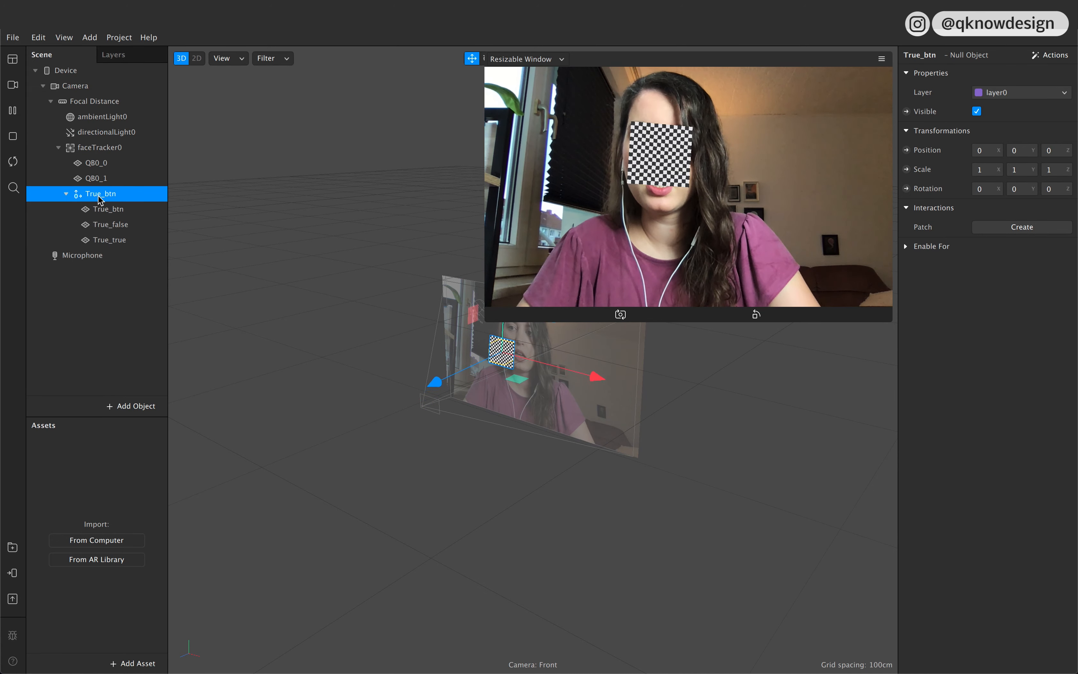
Step: Duplicate the True_btn null object under the face tracker and rename the copy False_btn
left_click(66, 194)
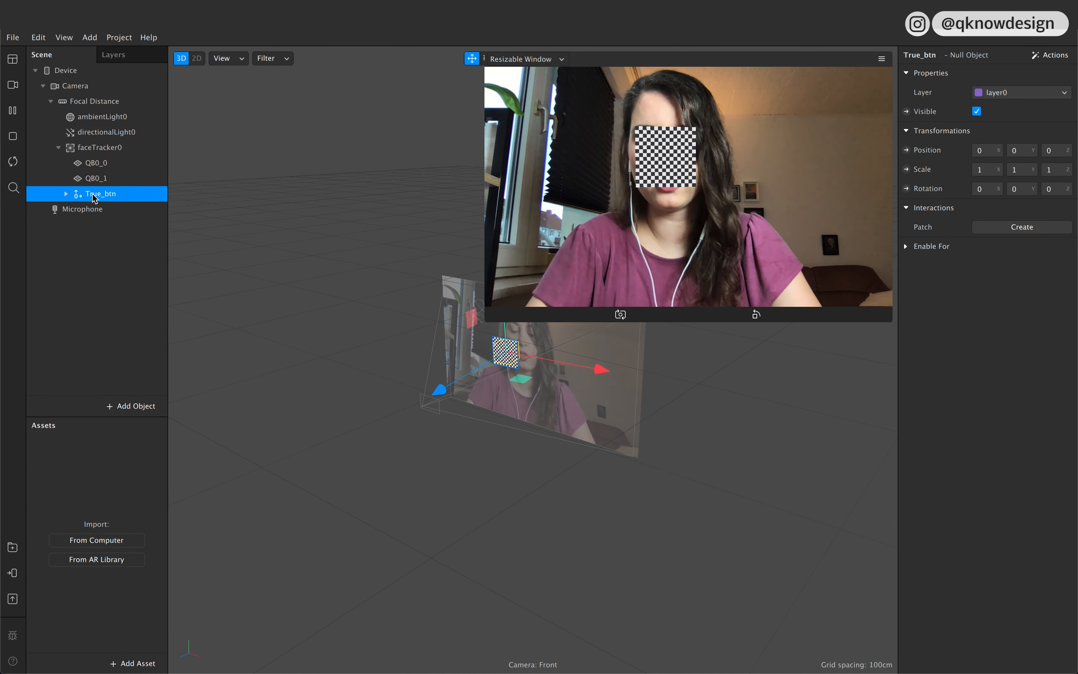
key("ctrl+d")
left_click(67, 209)
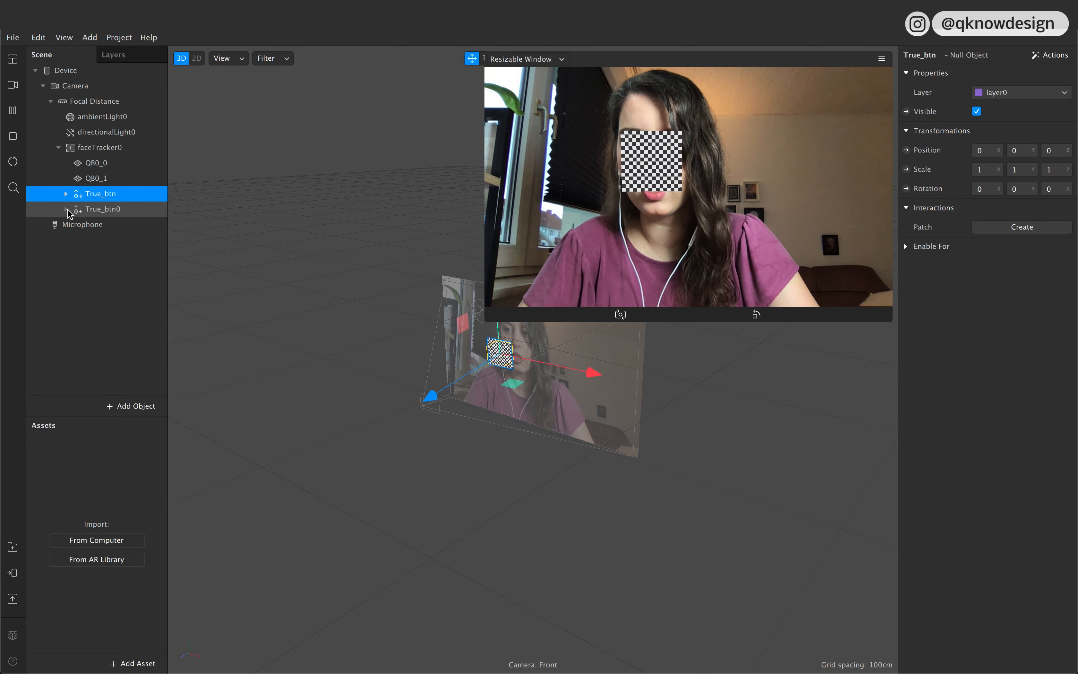
left_click(105, 210)
left_click(105, 209)
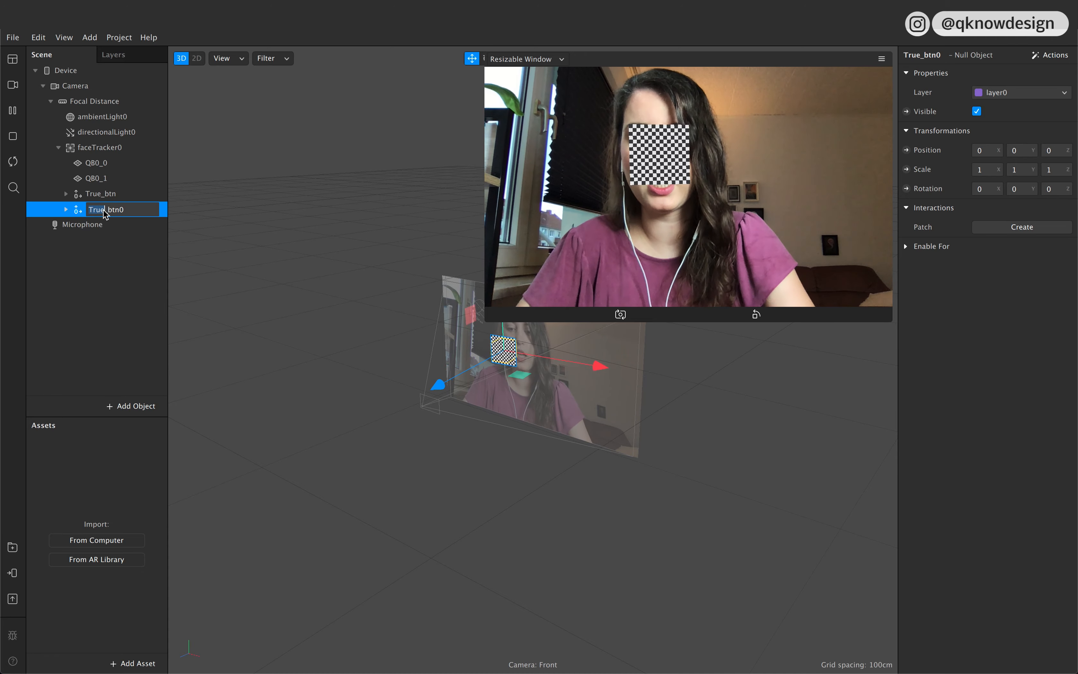
type("False")
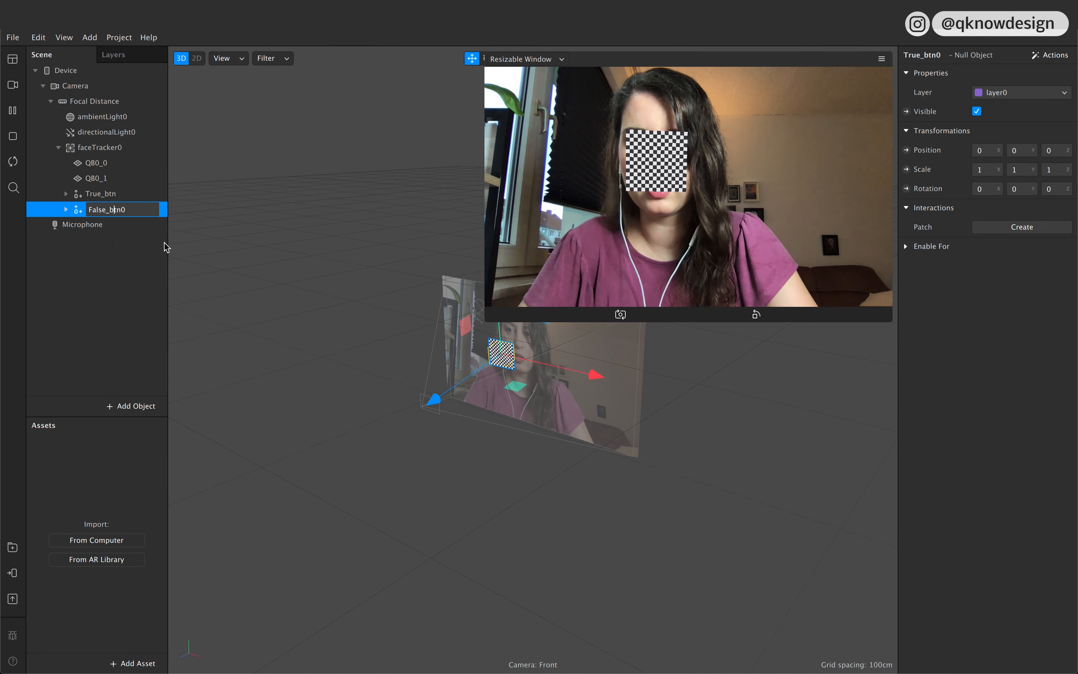
key("Right")
key("BackSpace")
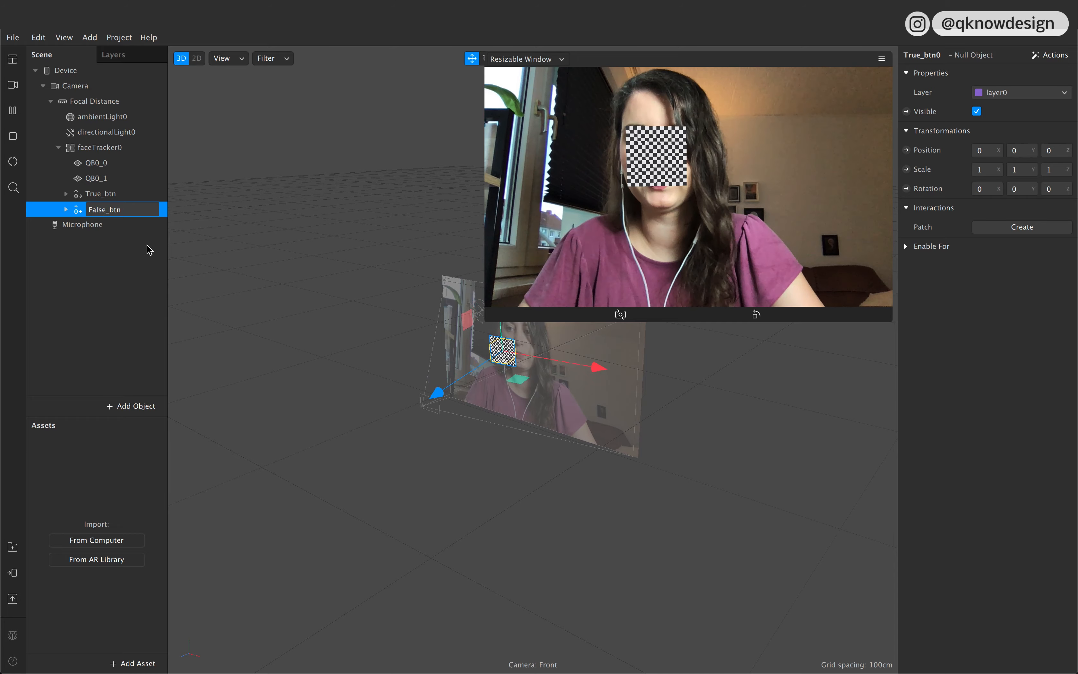
left_click(146, 243)
Step: Rename the three planes inside the False_btn null object as False_btn, False_false and False_true
left_click(66, 208)
left_click(112, 225)
left_click(112, 227)
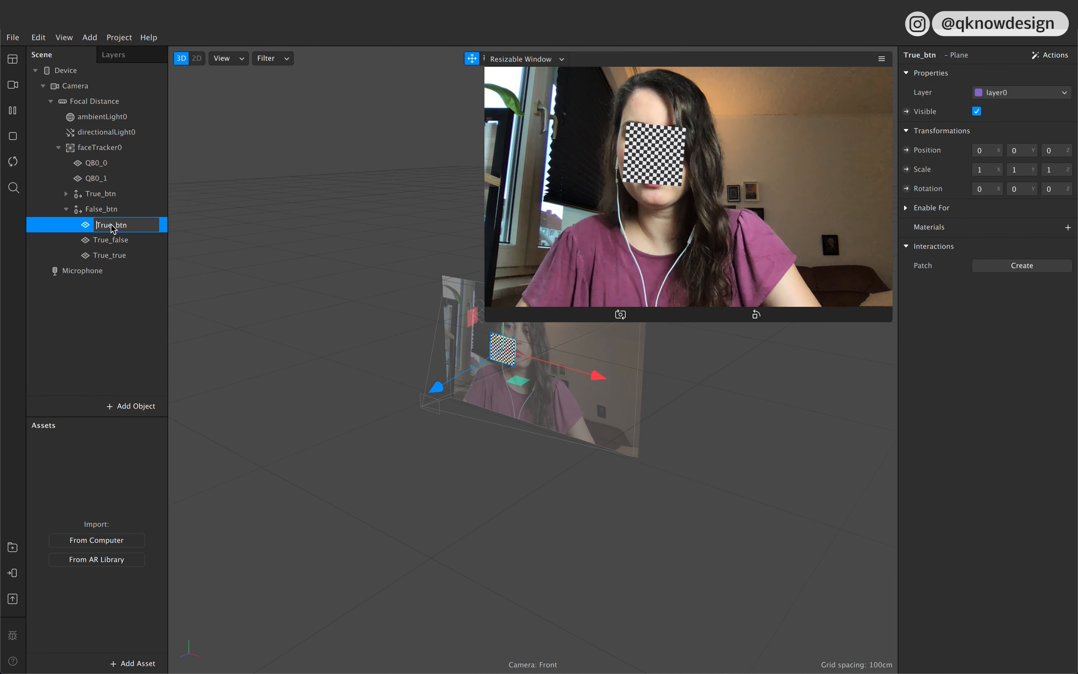
type("False")
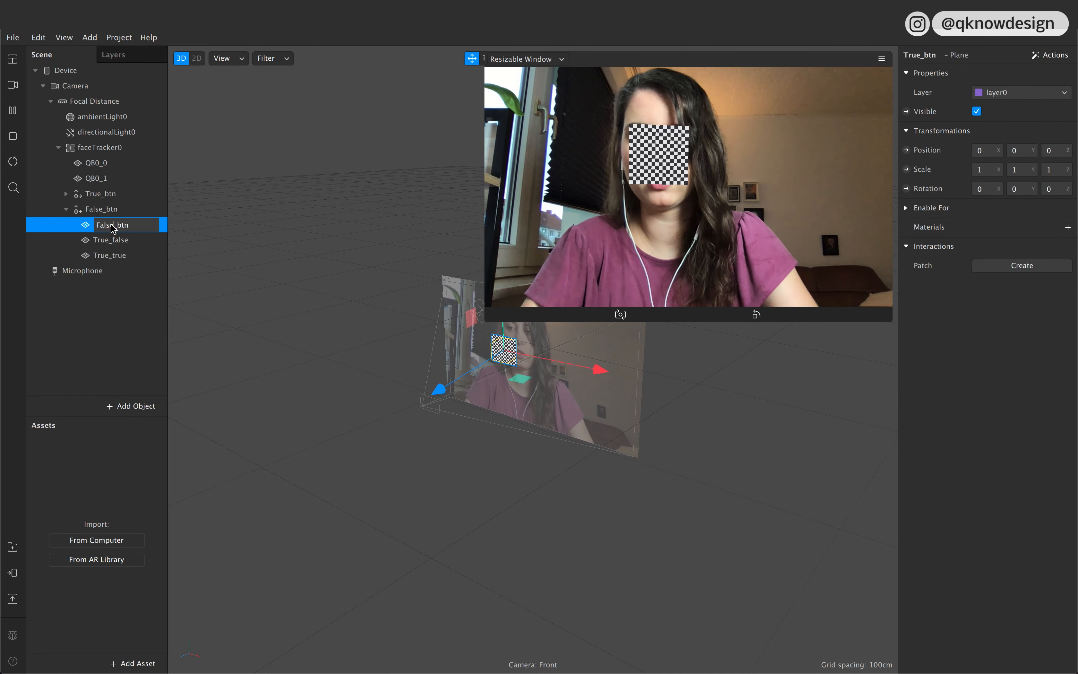
key("Return")
double_click(111, 241)
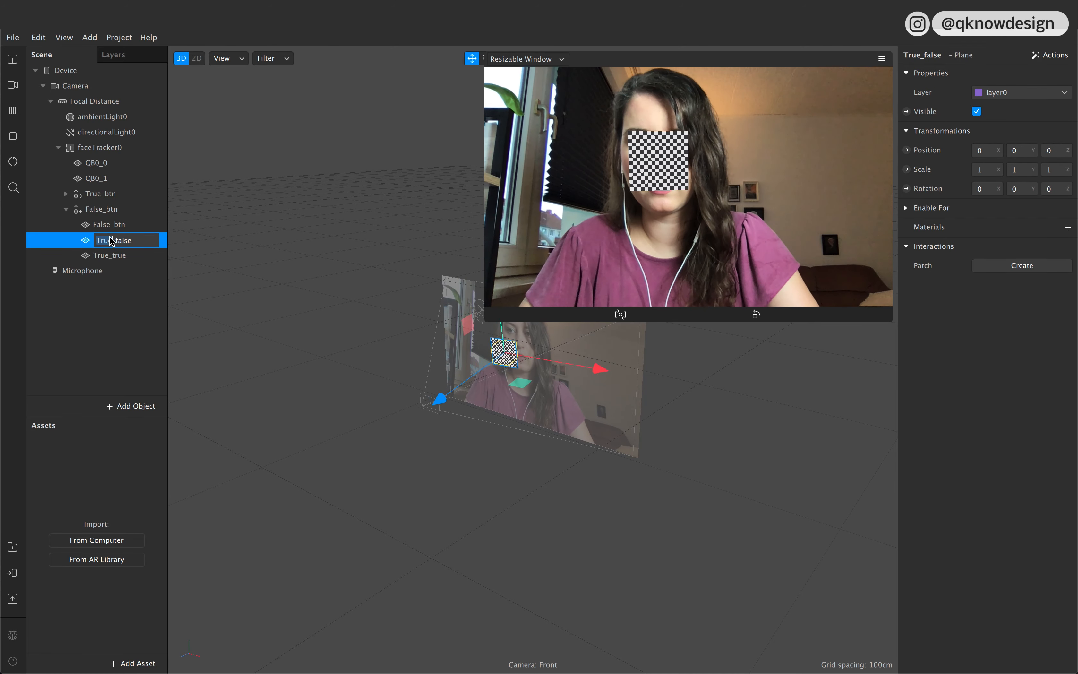
type("False")
key("Return")
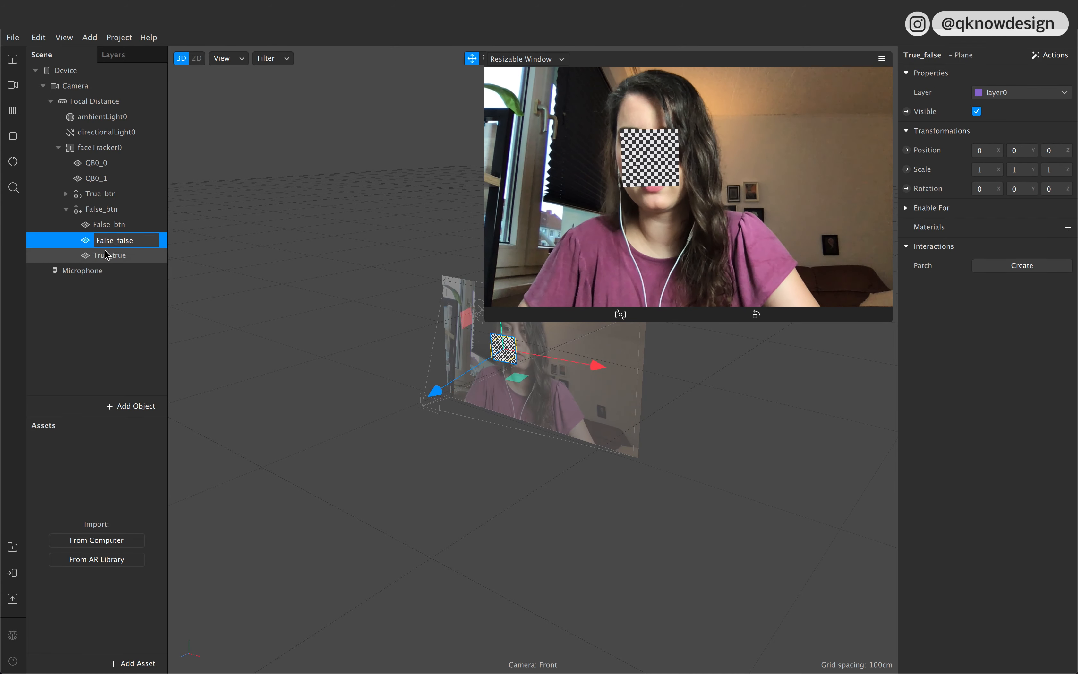
left_click(106, 255)
left_click(106, 255)
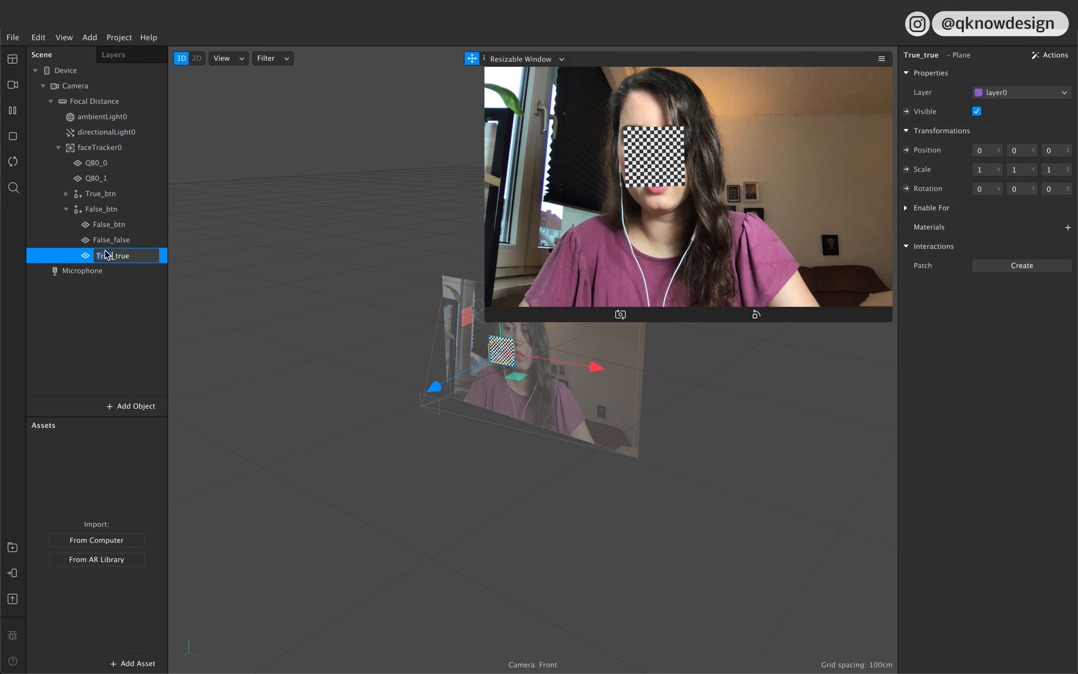
type("False")
key("Return")
left_click(111, 296)
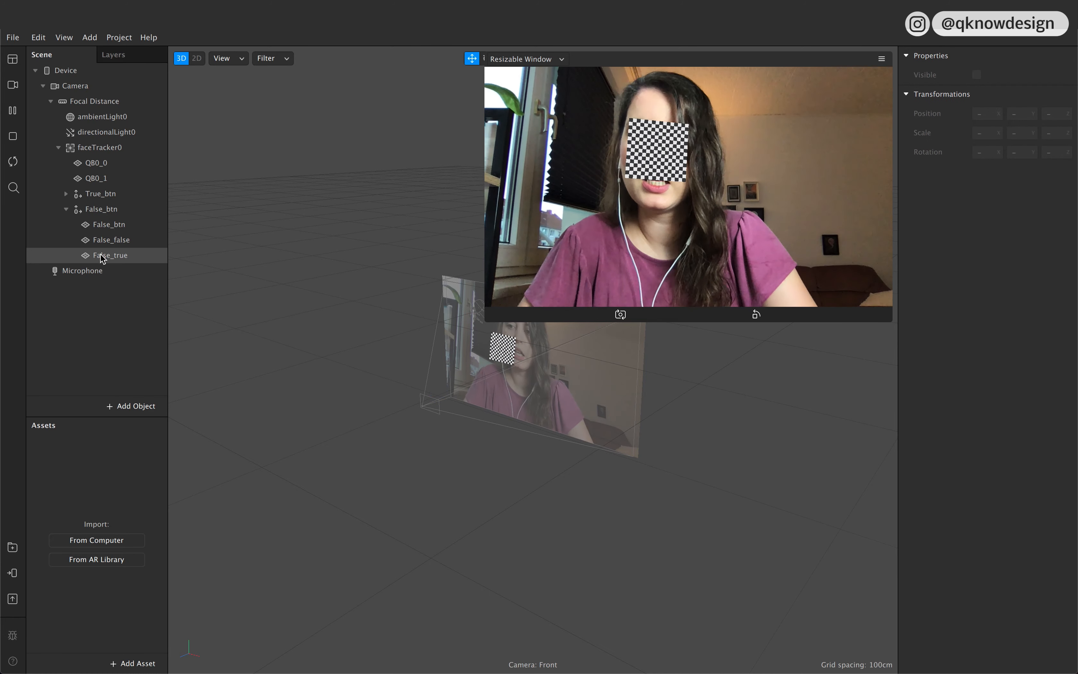
Step: Hide both the True_btn and False_btn null objects
left_click(72, 210)
left_click(66, 208)
left_click(112, 195)
left_click(118, 208, "shift")
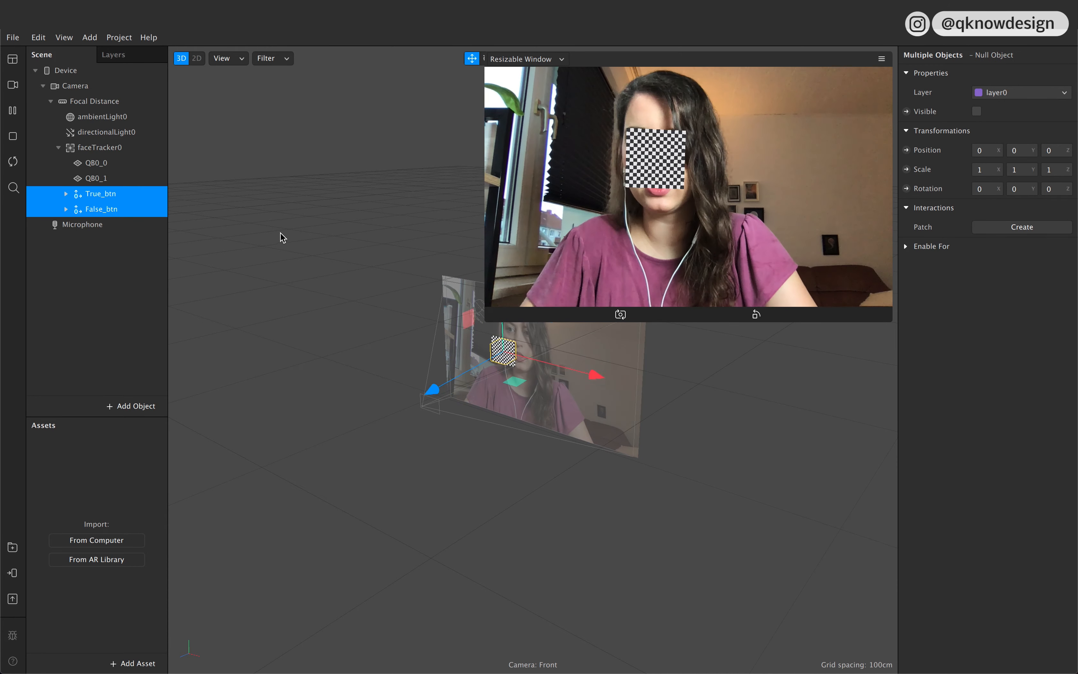
left_click(123, 166)
left_click(112, 179)
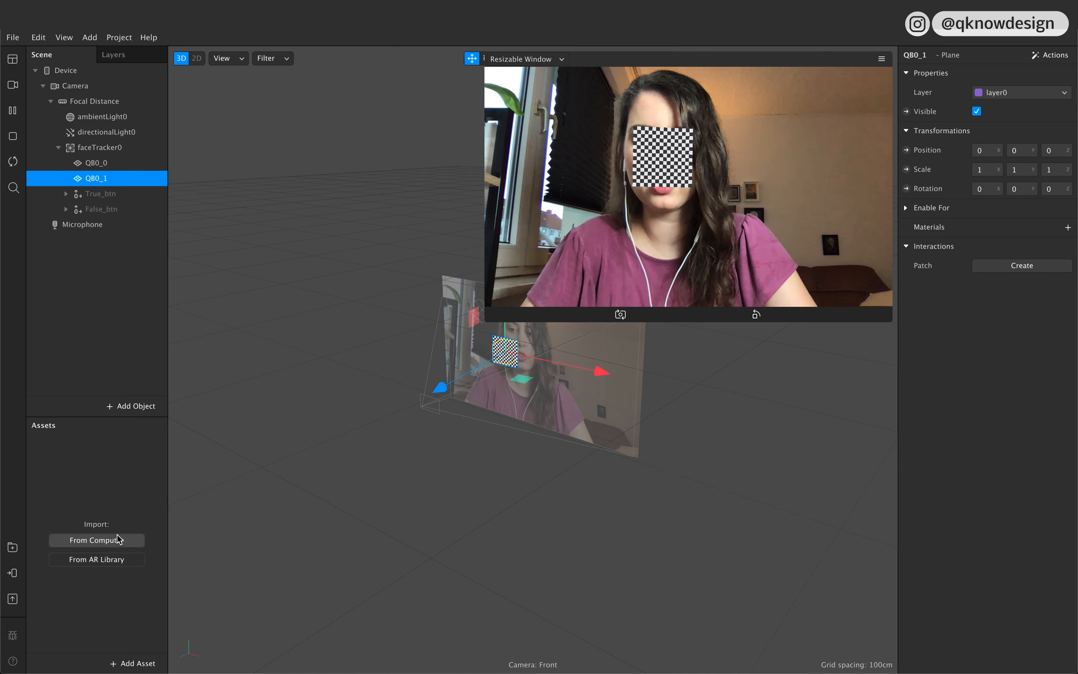
left_click(113, 164, "shift")
left_click(133, 257)
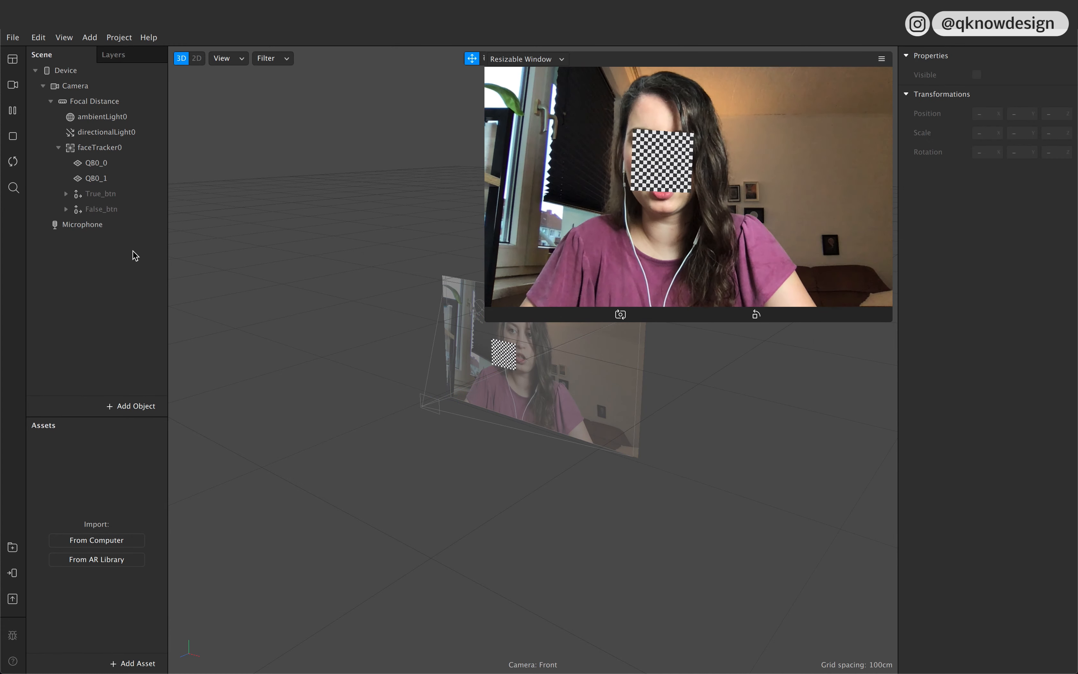
left_click(99, 163)
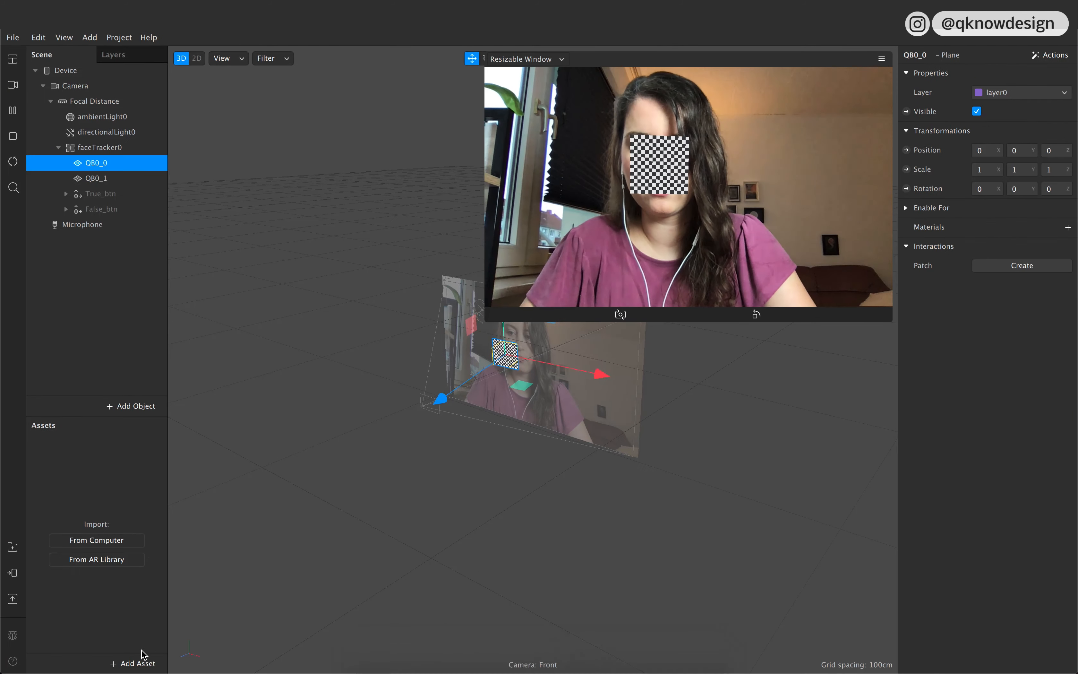
Step: Create a new material asset and duplicate it once
left_click(163, 615)
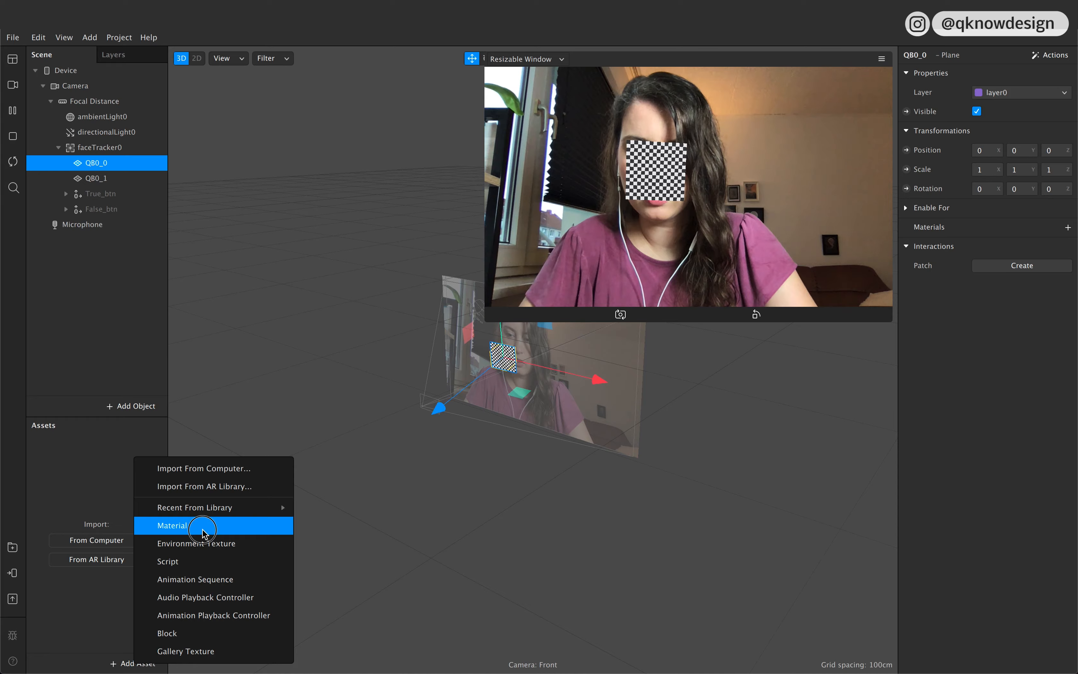
left_click(199, 525)
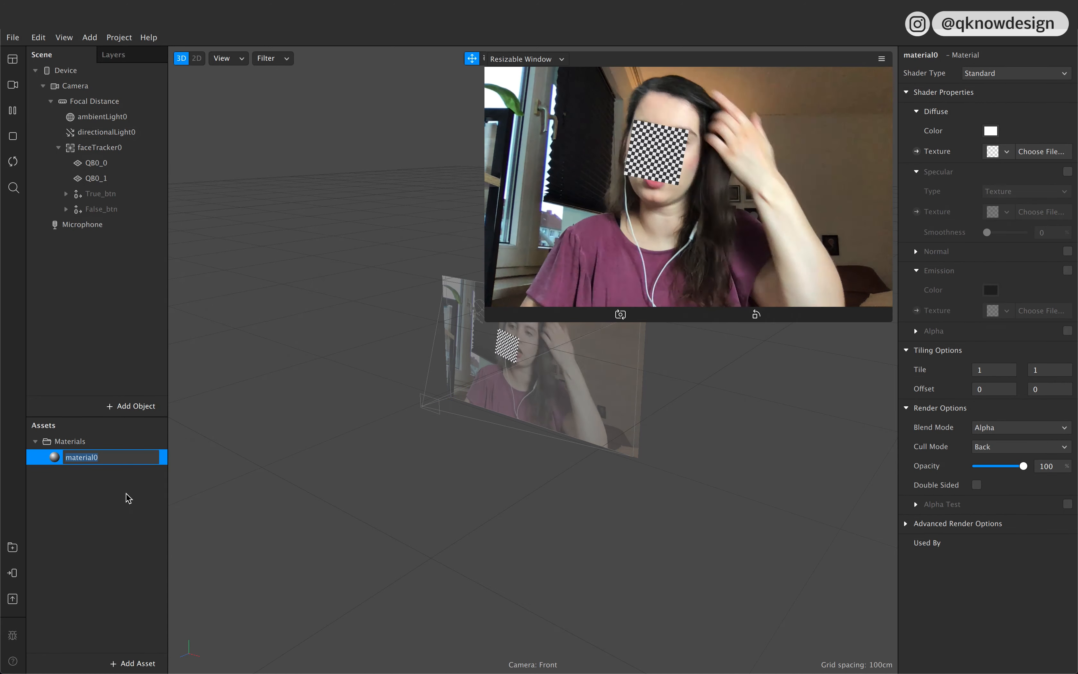
left_click(110, 499)
left_click(106, 458)
key("super+d")
Step: Rename the two materials as QB0_0 and QB0_1 to match the question planes
double_click(106, 458)
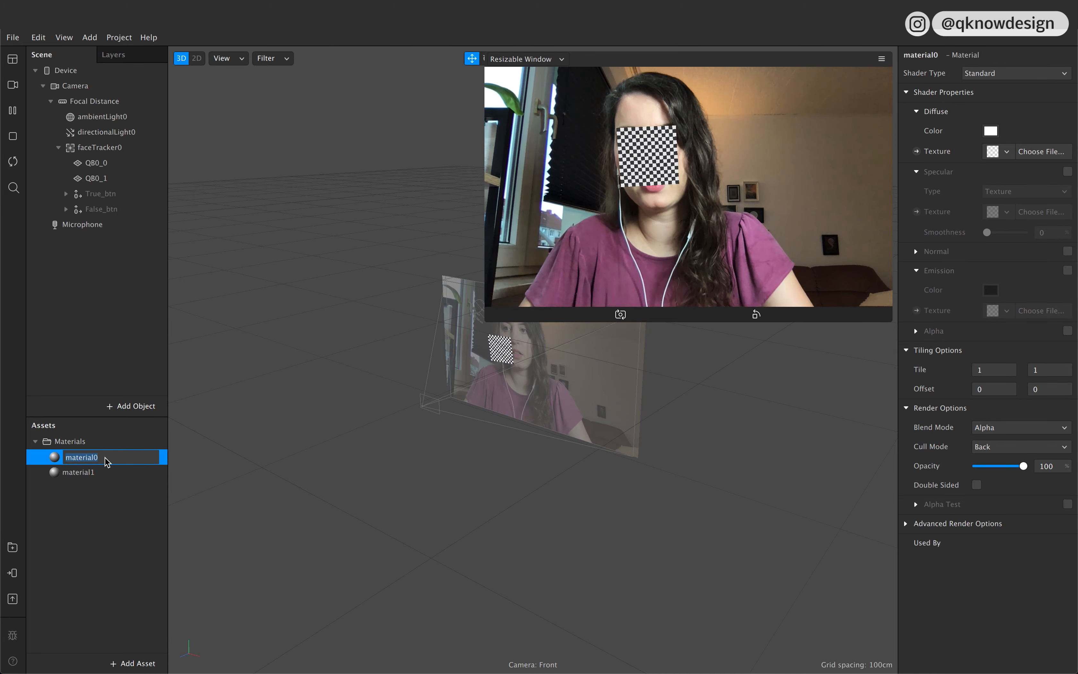
type("QB")
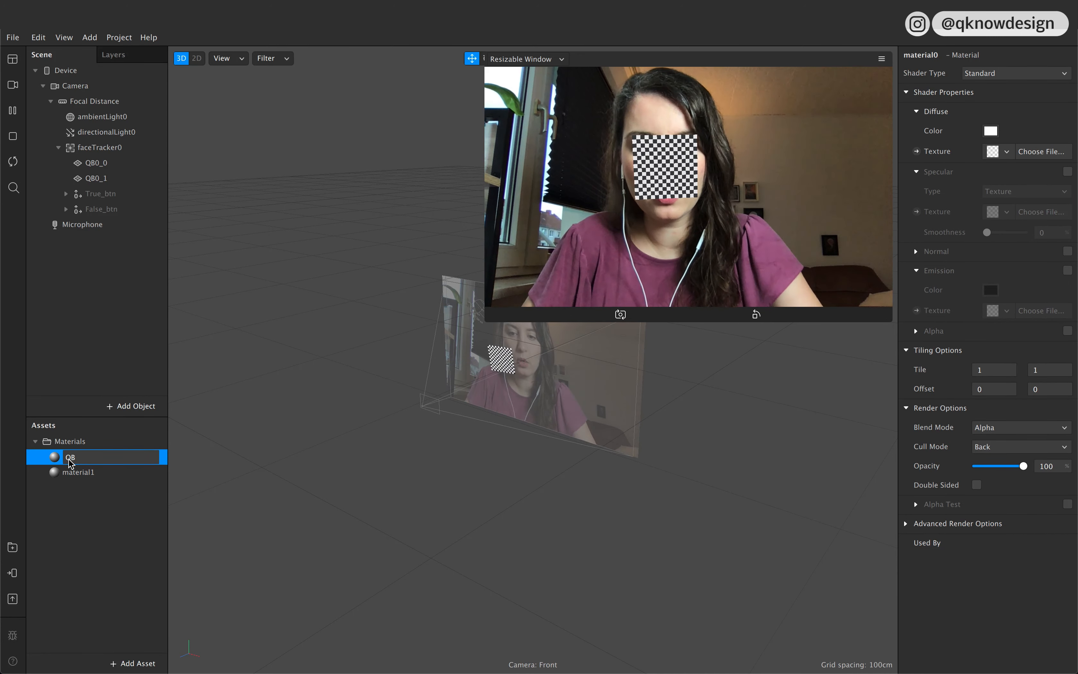
type("_")
type("0")
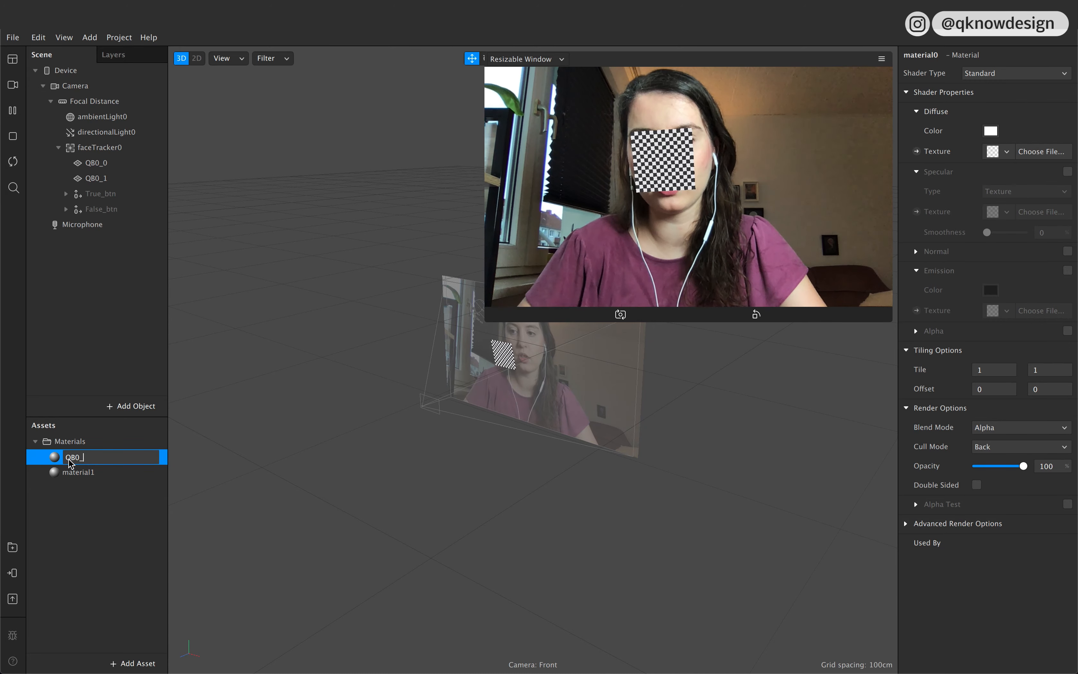
type("0")
left_click(94, 473)
left_click(93, 473)
type("QB")
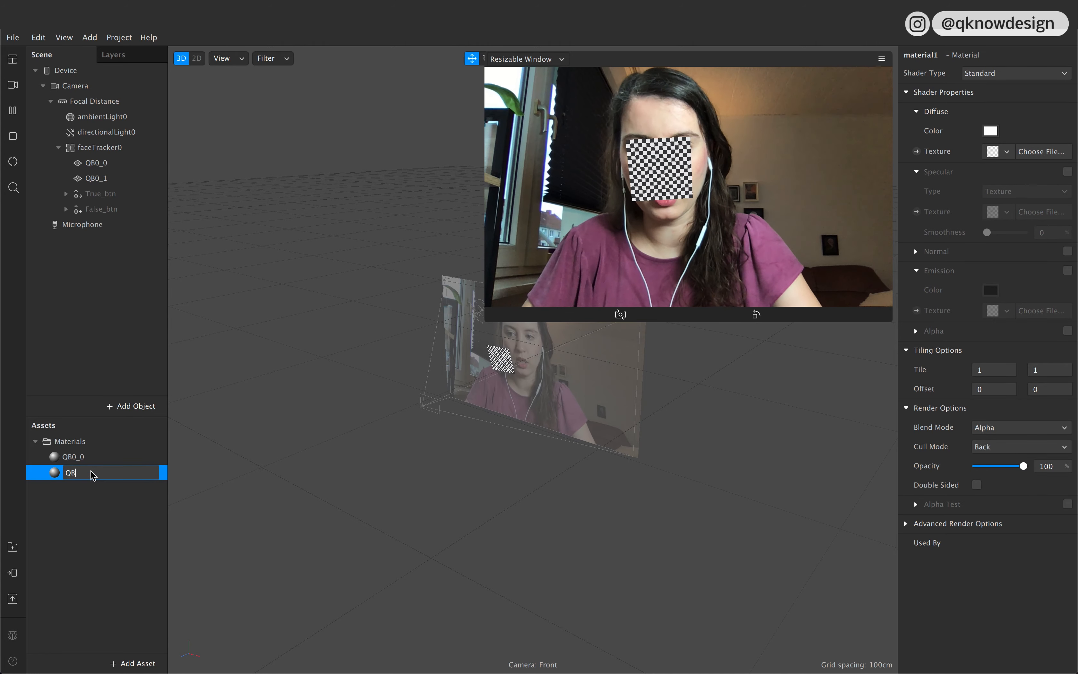
type("0_")
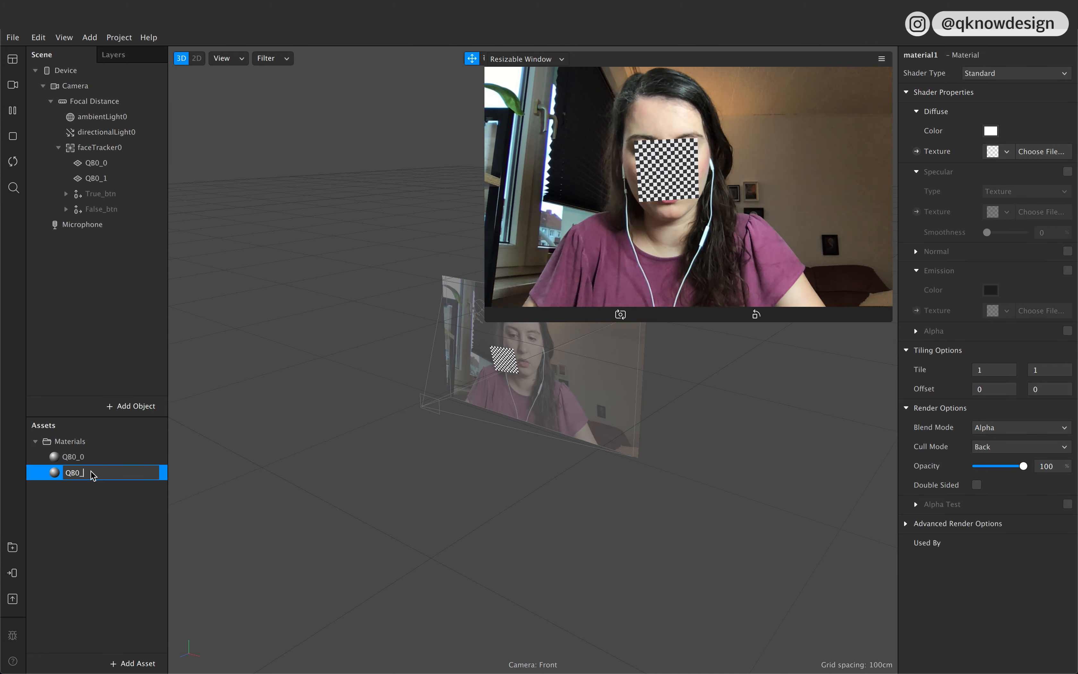
type("1")
left_click(98, 551)
double_click(111, 453)
left_click(112, 471)
left_click(120, 605)
Step: Create an animation sequence asset and name it QB0_0_Seq
left_click(134, 663)
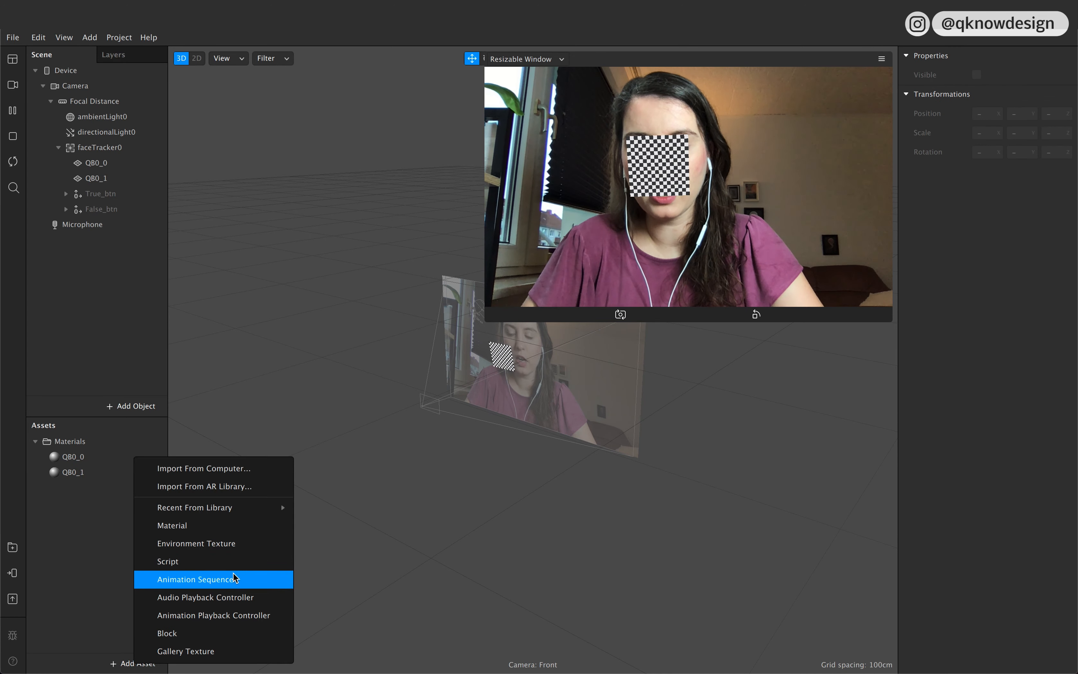
left_click(246, 580)
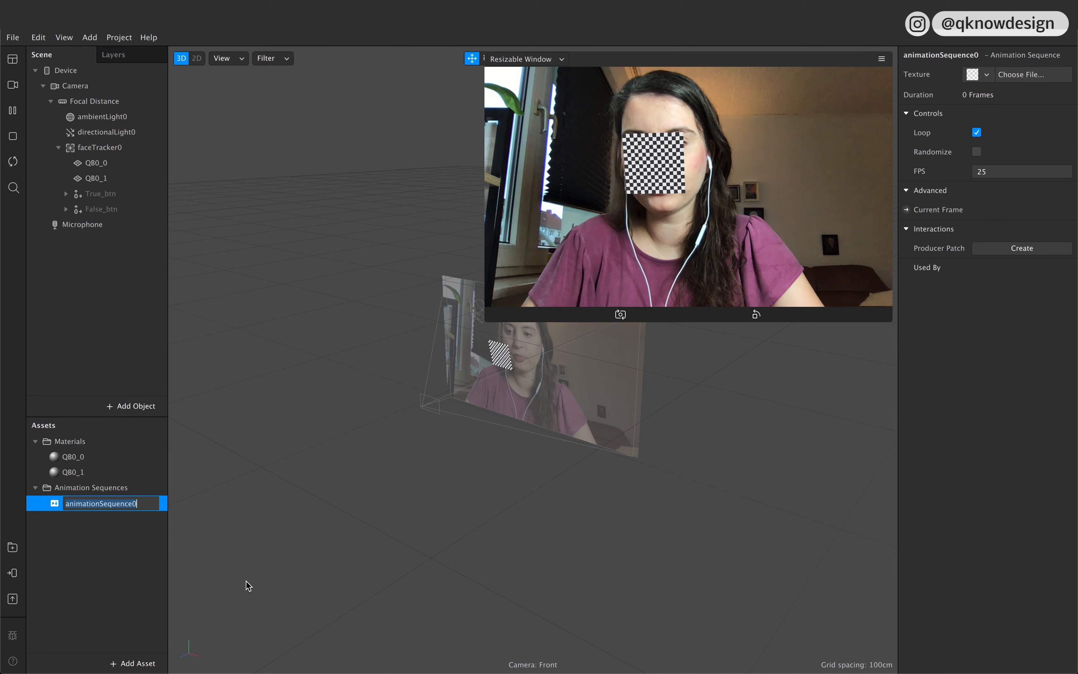
type("S")
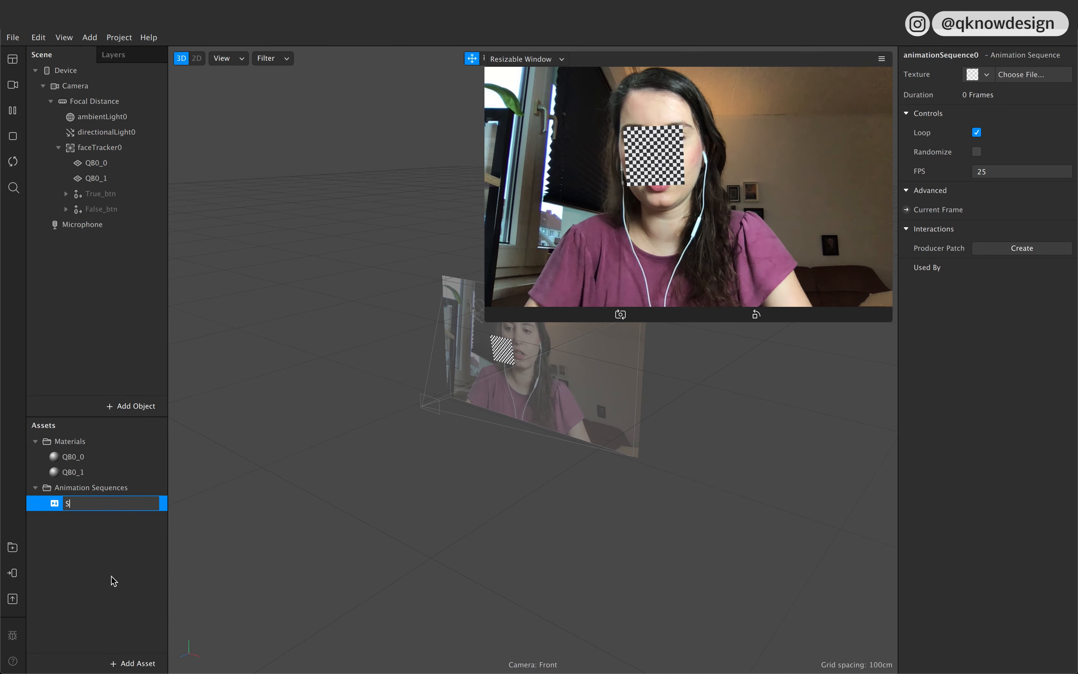
type("Q")
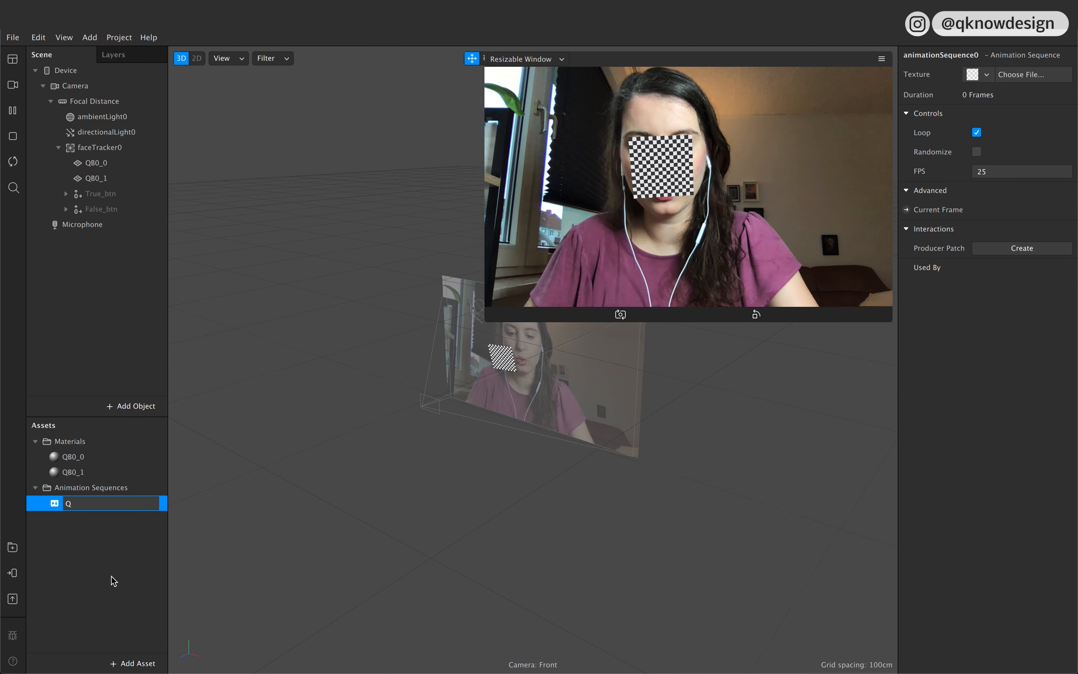
type("B0_")
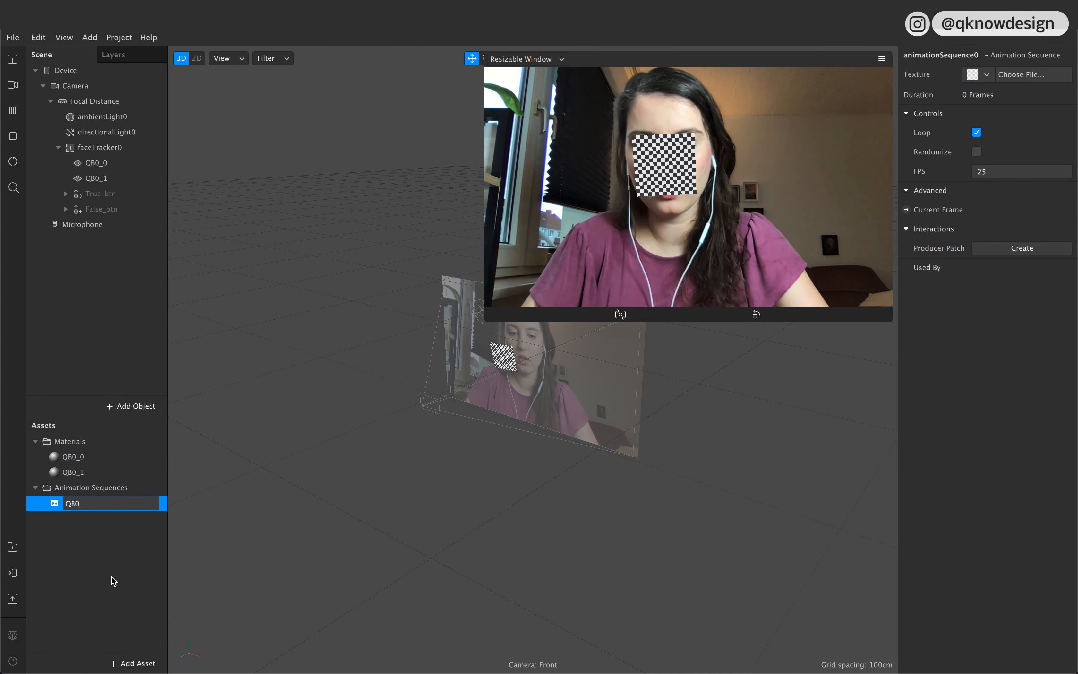
type("0")
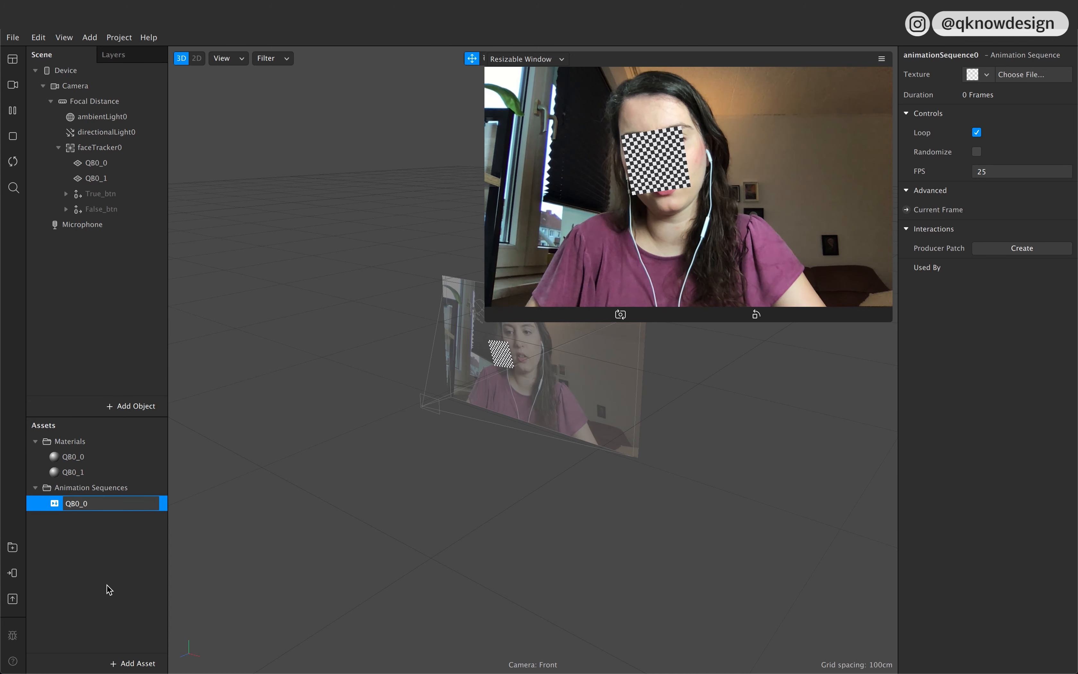
type("_Seq")
key("Return")
Step: Duplicate the QB0_0_Seq animation sequence and rename the copy as QB0_1_Seq0
left_click(125, 503)
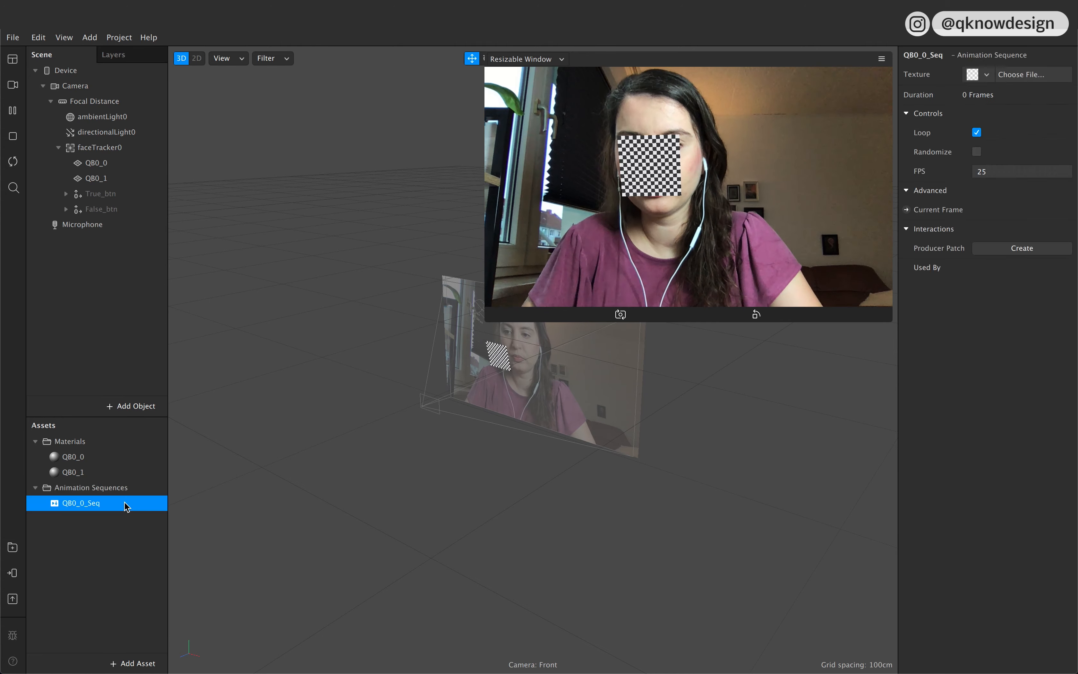
key("super+d")
left_click(113, 518)
left_click(114, 519)
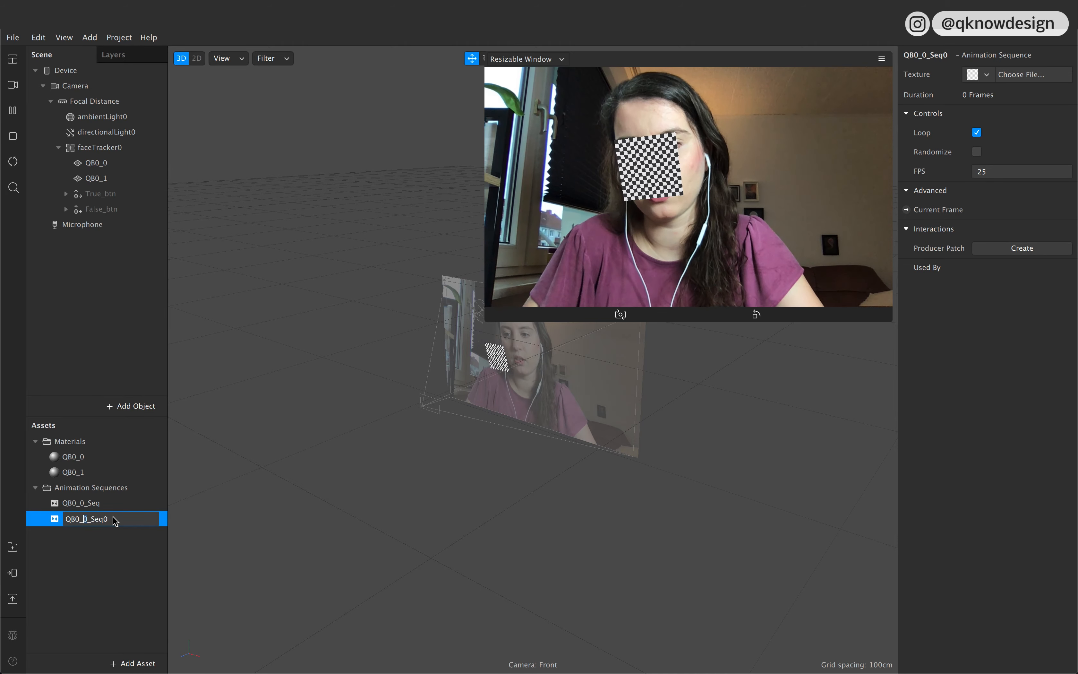
type("1")
left_click(116, 552)
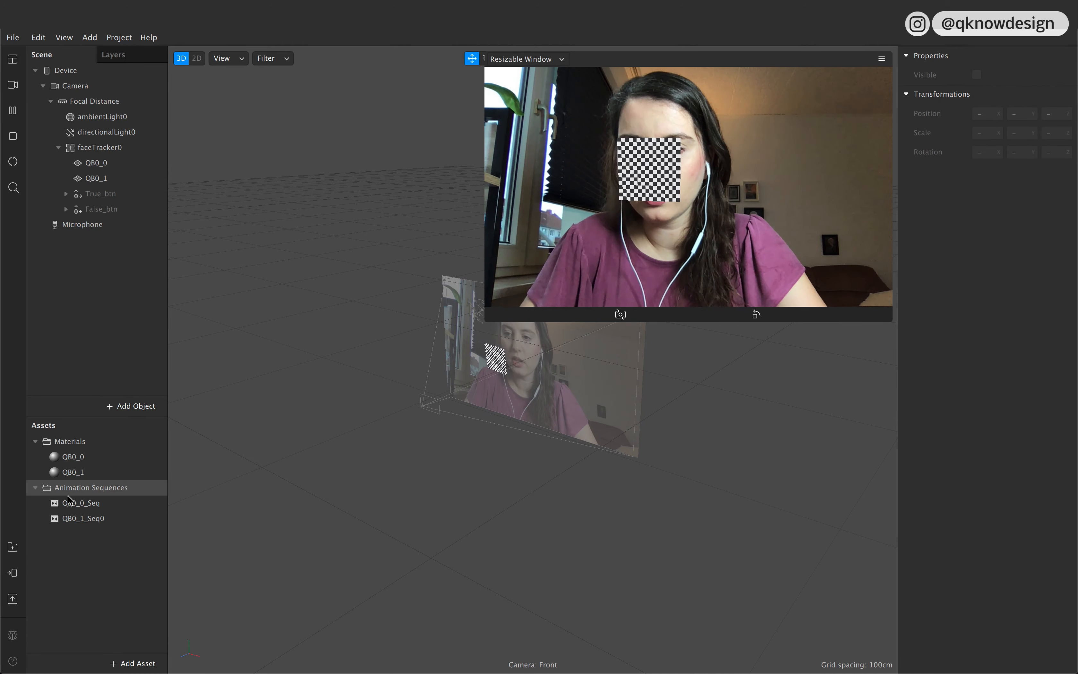
Step: Start adding a new image texture to the QB0_0_Seq sequence and browse to the textures folder inside aufbau/test_v01
left_click(99, 506)
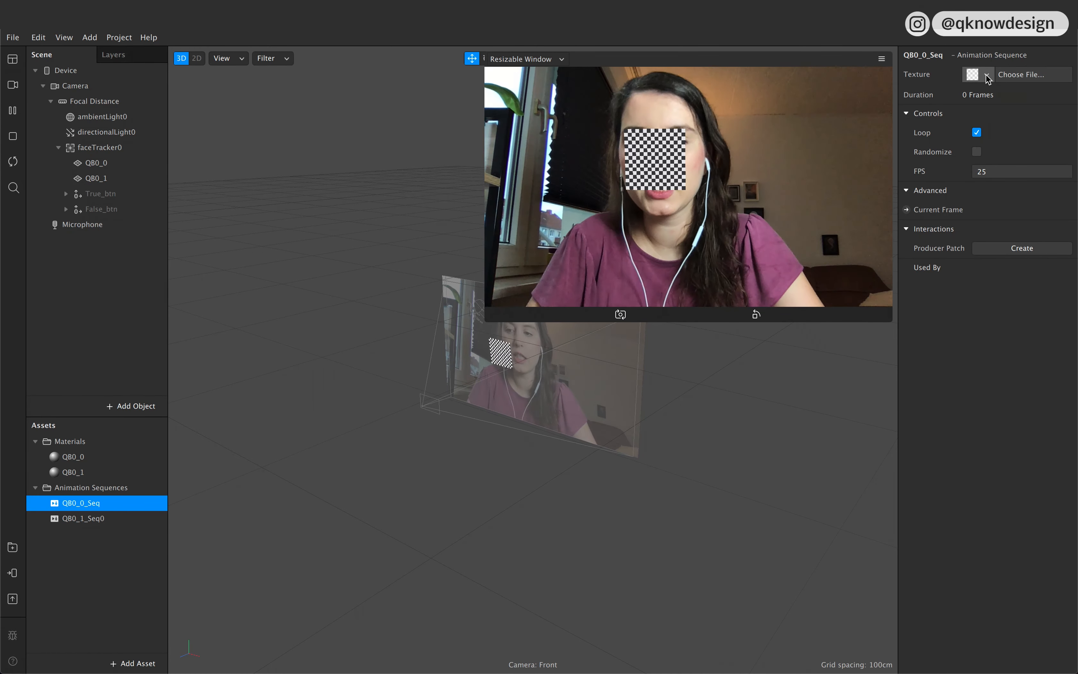
left_click(986, 77)
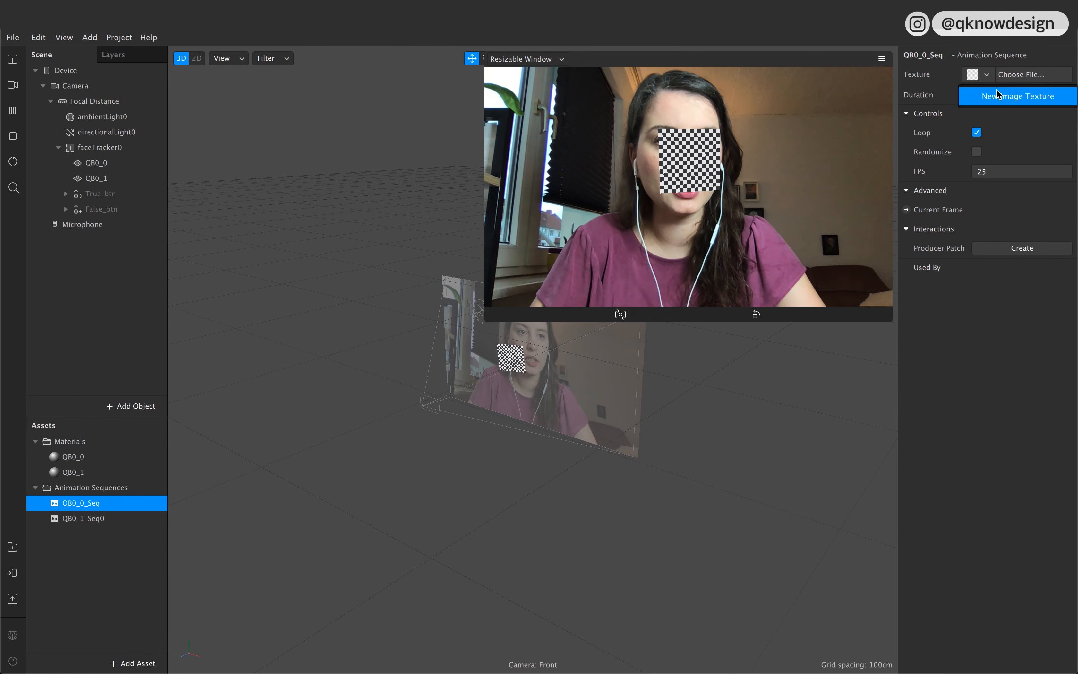
left_click(1000, 98)
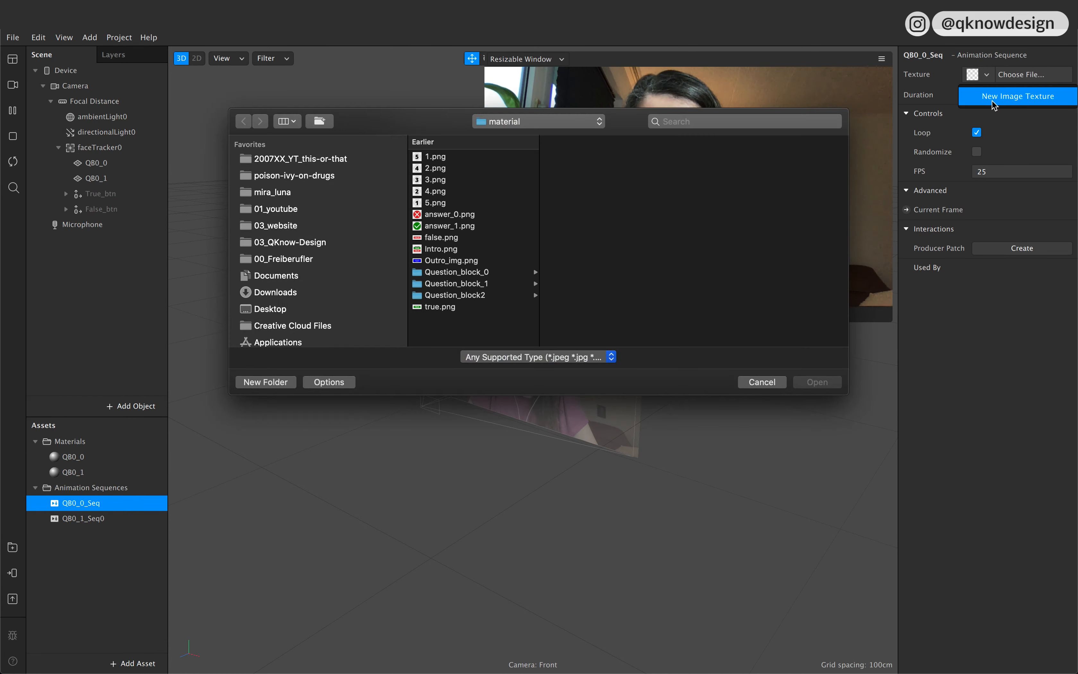
left_click(319, 158)
left_click(454, 156)
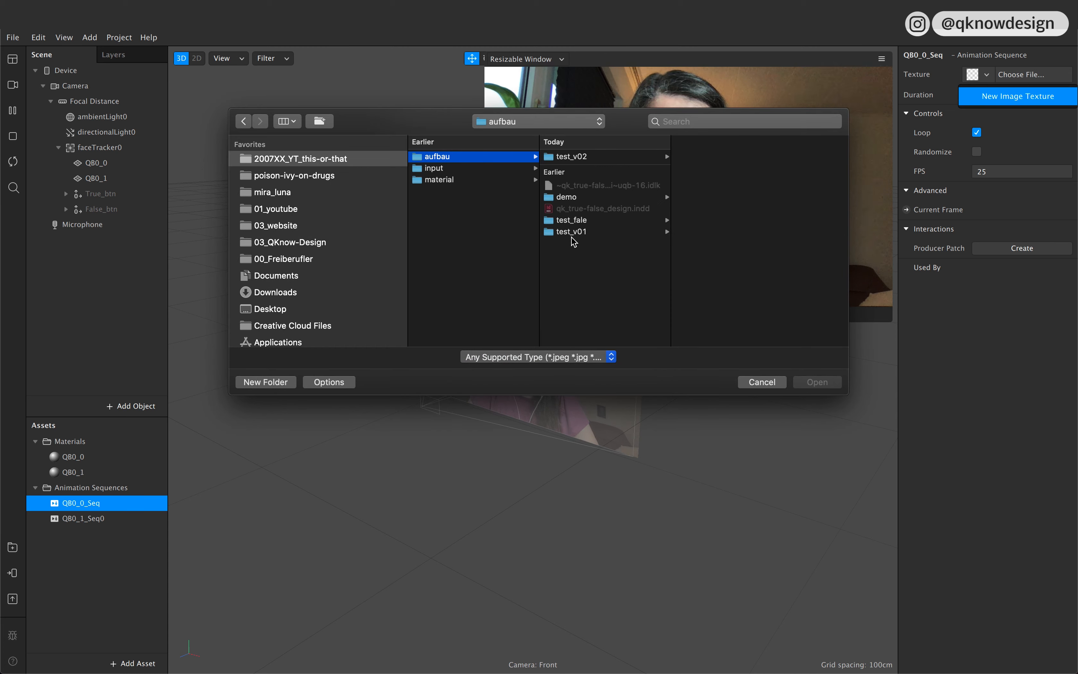
left_click(580, 233)
left_click(701, 198)
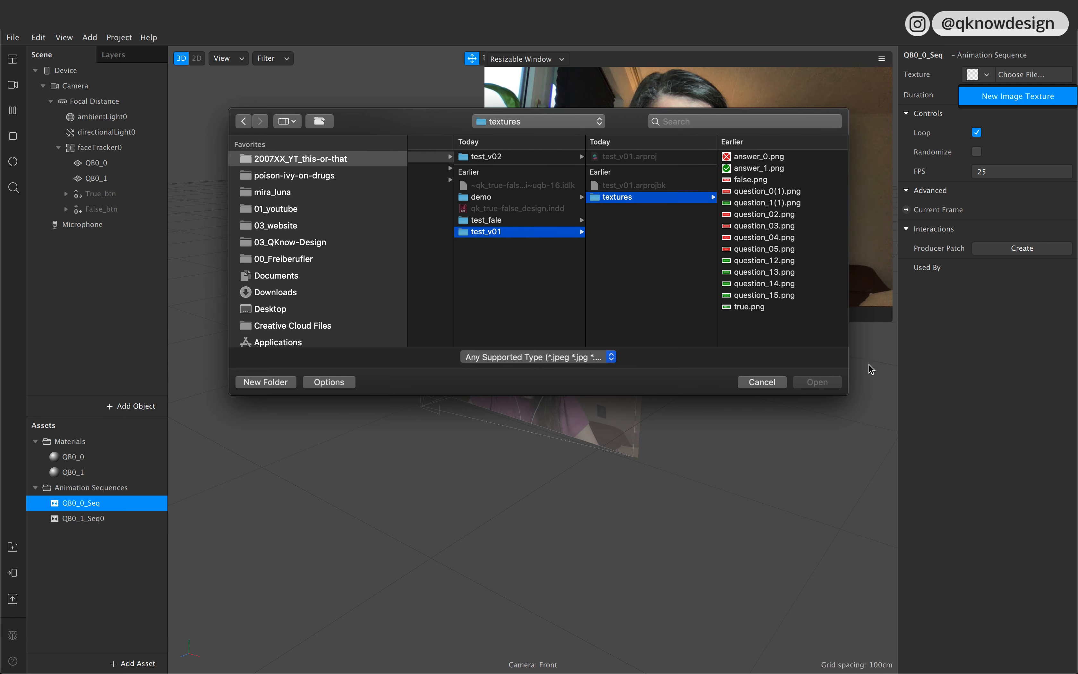
Step: Load the red question images question_0(1).png and question_02.png through question_05.png as the QB0_0_Seq texture
left_click(746, 194)
key("space")
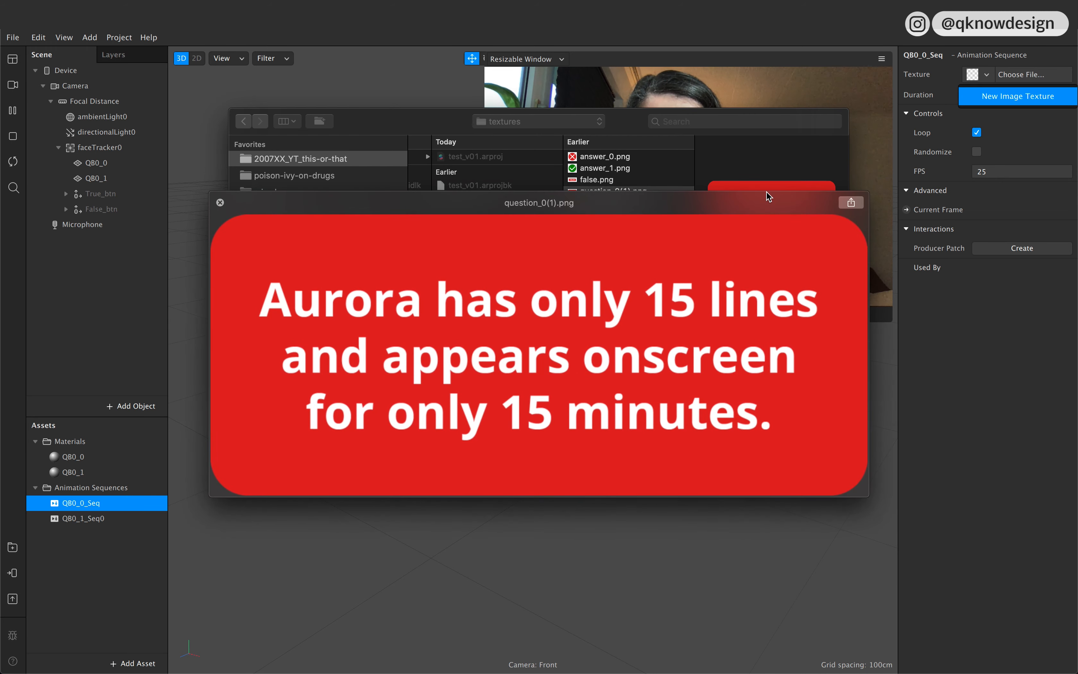
key("space")
key("Down")
key("Down")
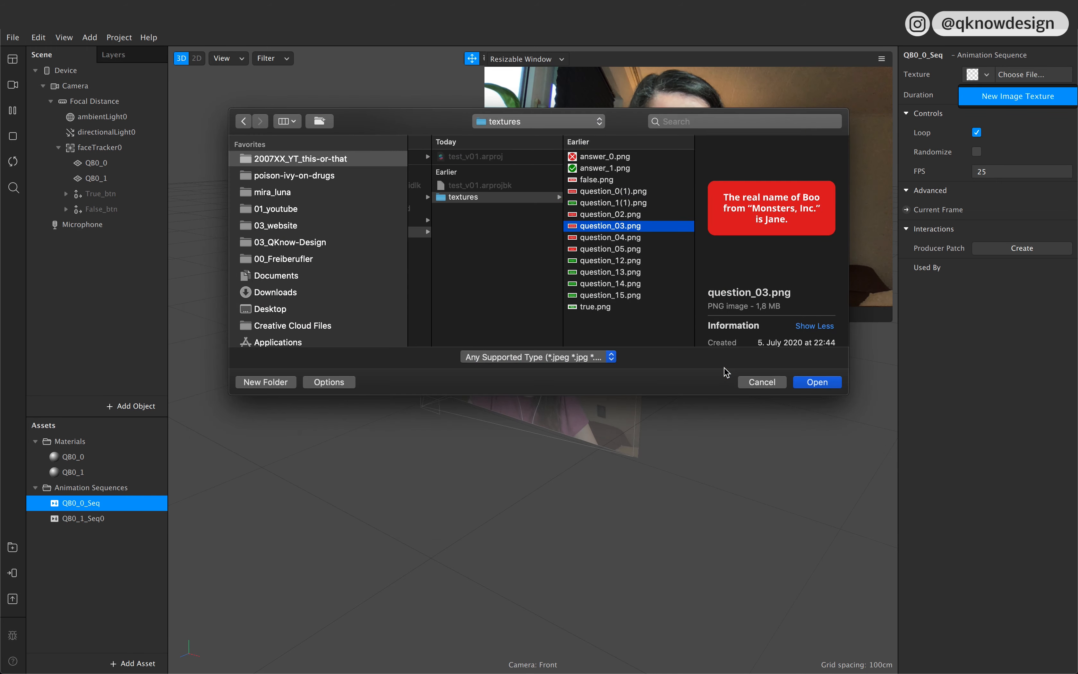
left_click(621, 192, "super")
left_click(621, 226, "super")
left_click(626, 238, "super")
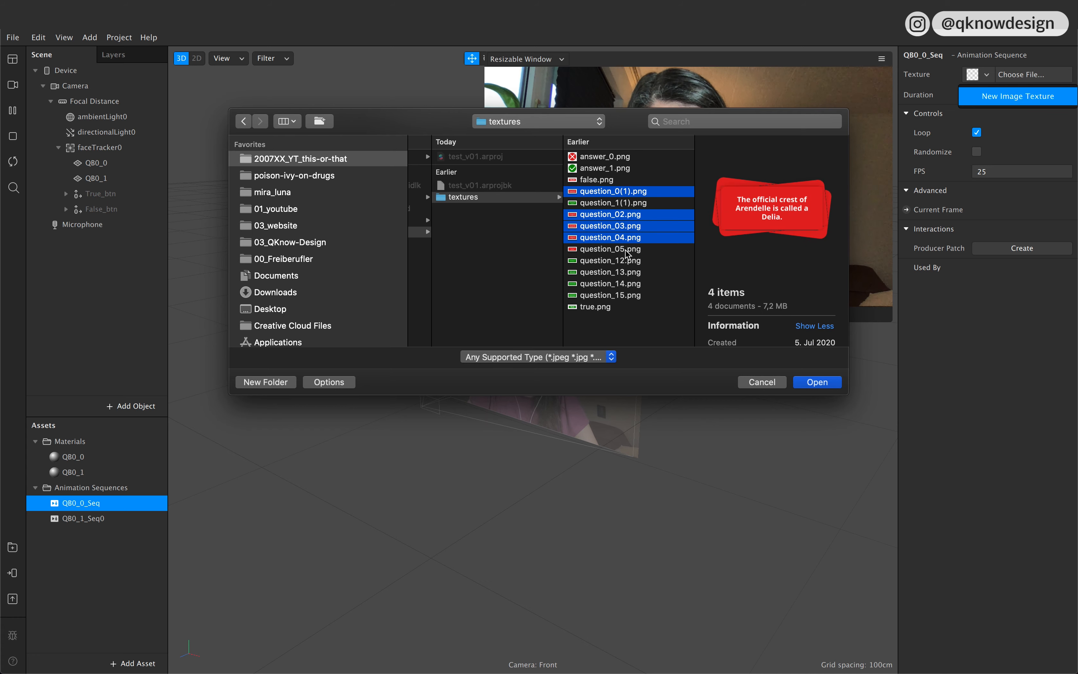
left_click(627, 249, "super")
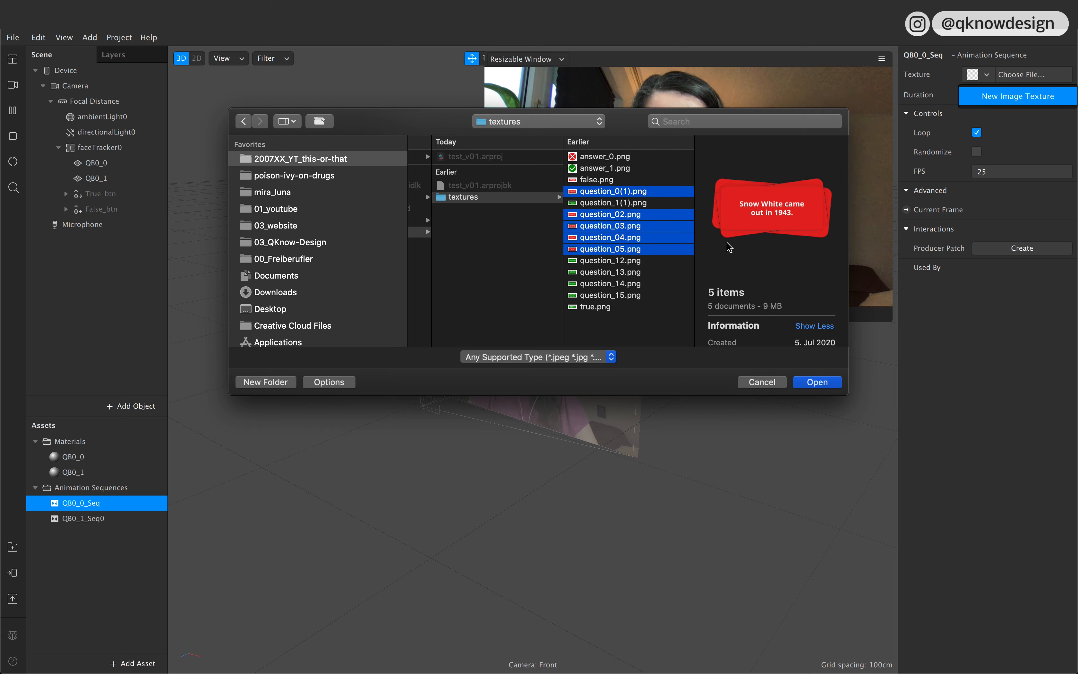
left_click(817, 382)
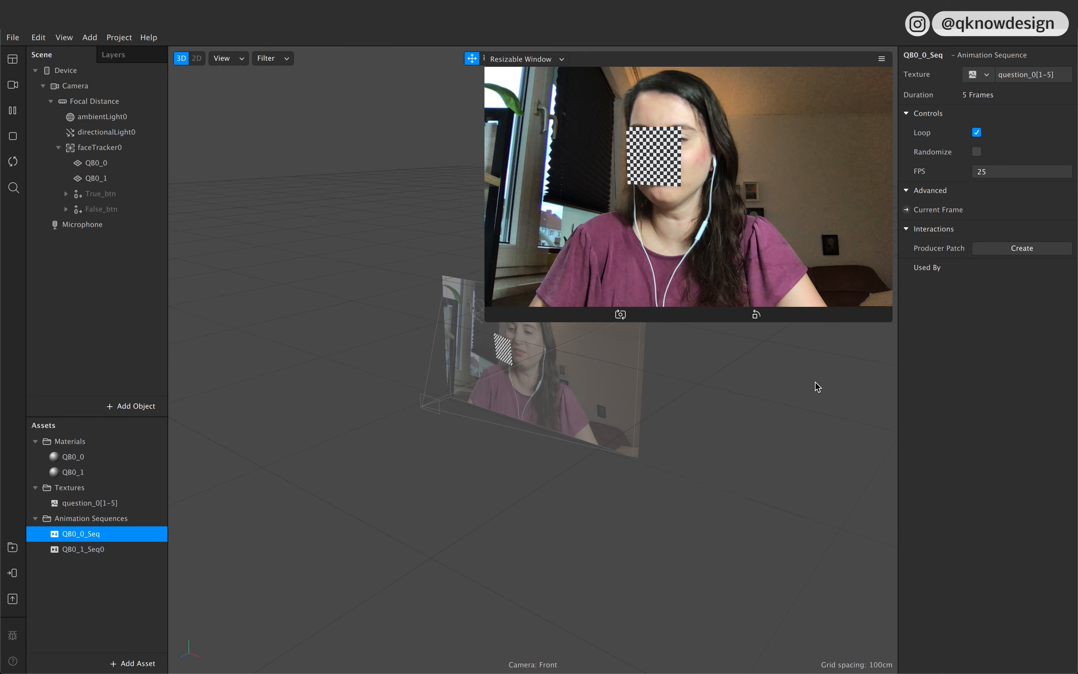
Step: Rename the question_0[1-5] texture as QB_0[1-5]
left_click(121, 569)
left_click(89, 503)
left_click(88, 503)
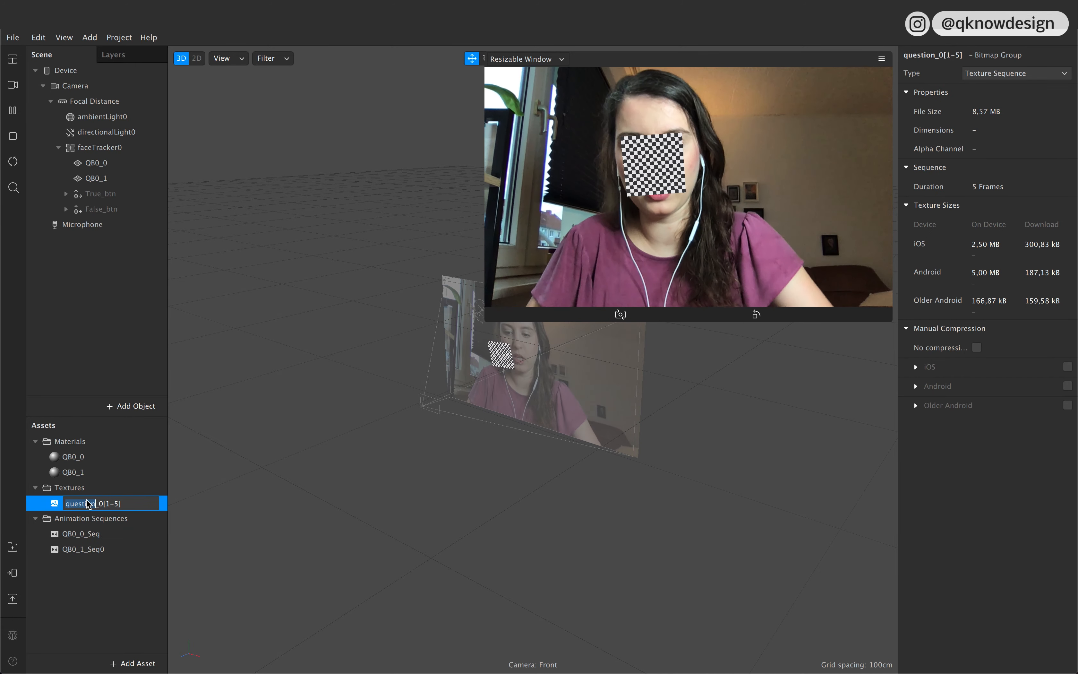
type("QB")
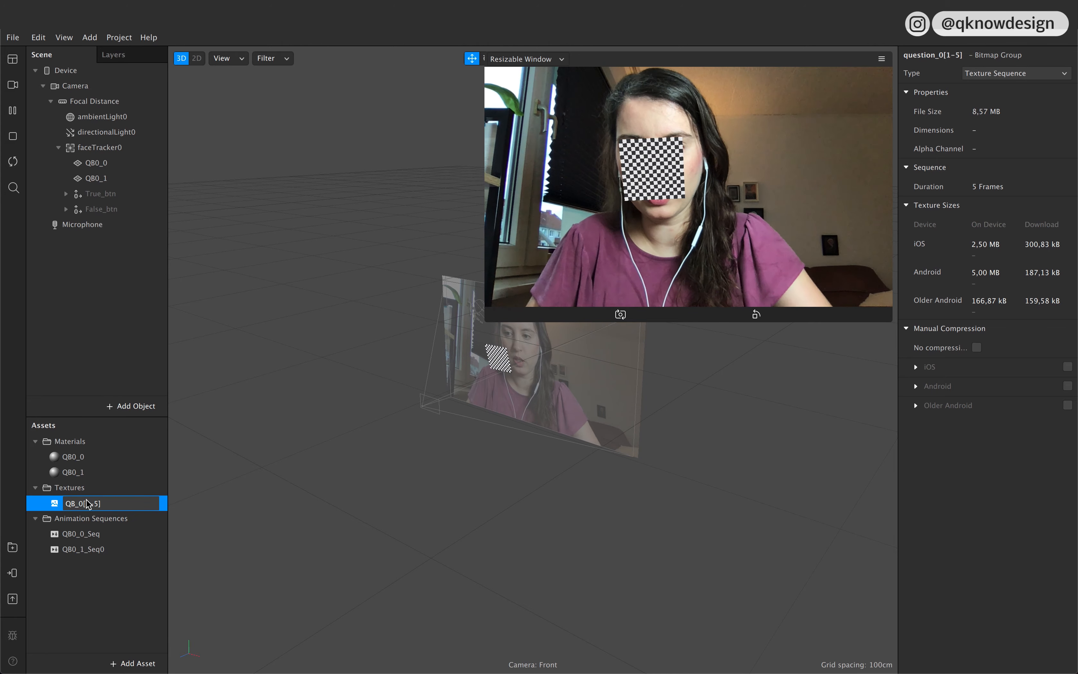
left_click(113, 591)
Step: Load question_1(1).png and question_12.png through question_15.png as a new image texture for the QB0_1_Seq0 sequence
left_click(96, 549)
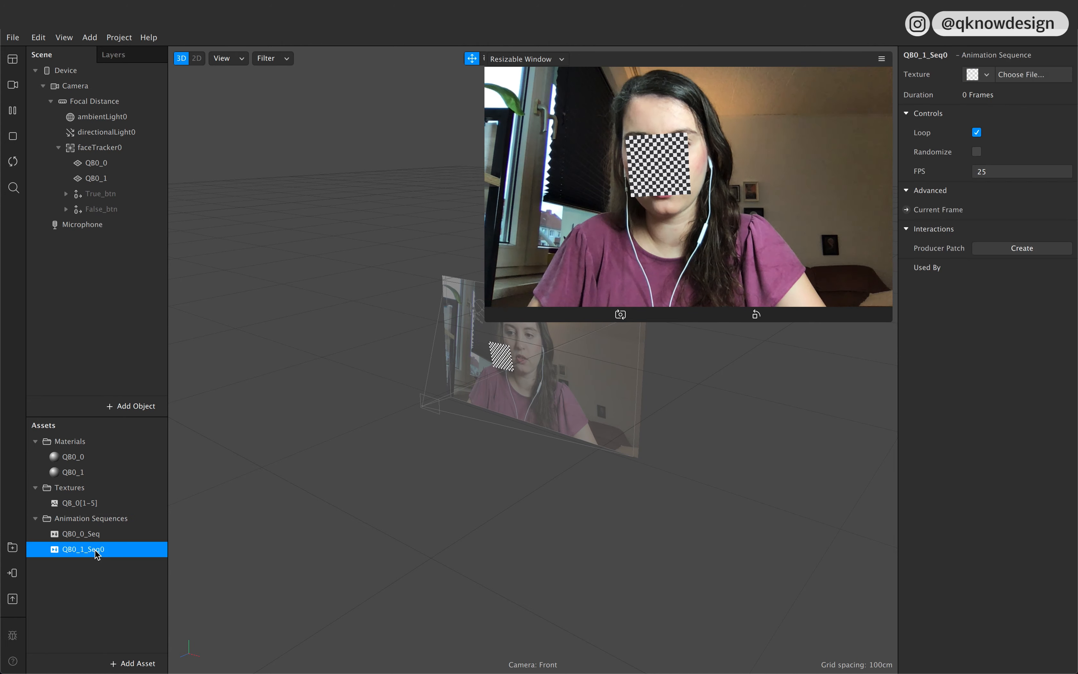
left_click(986, 75)
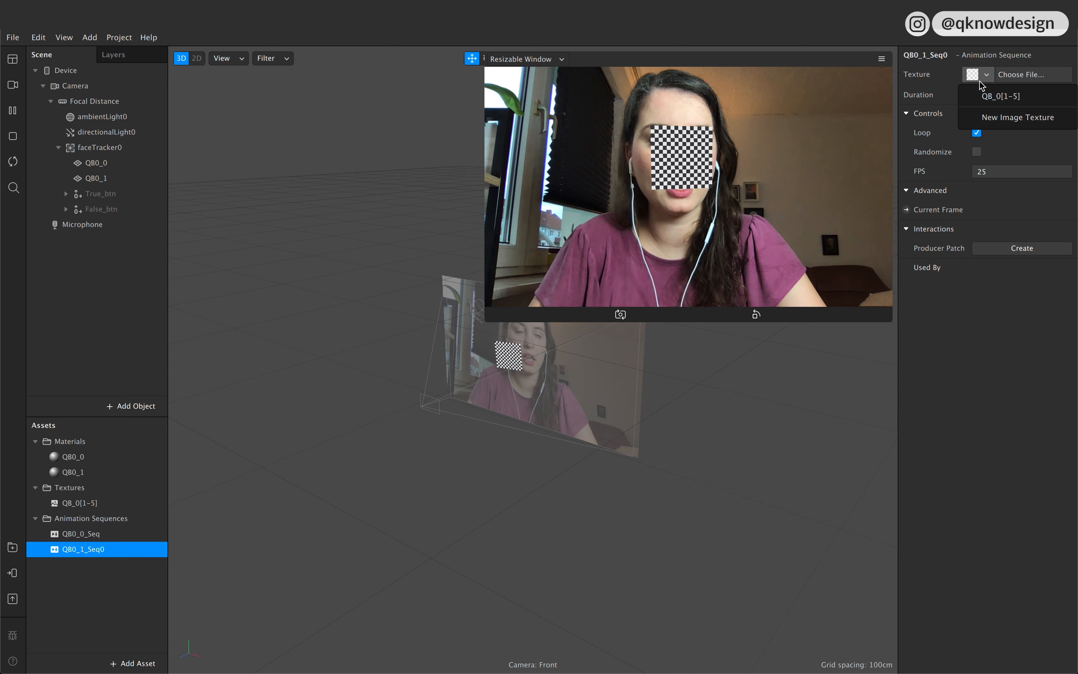
left_click(989, 118)
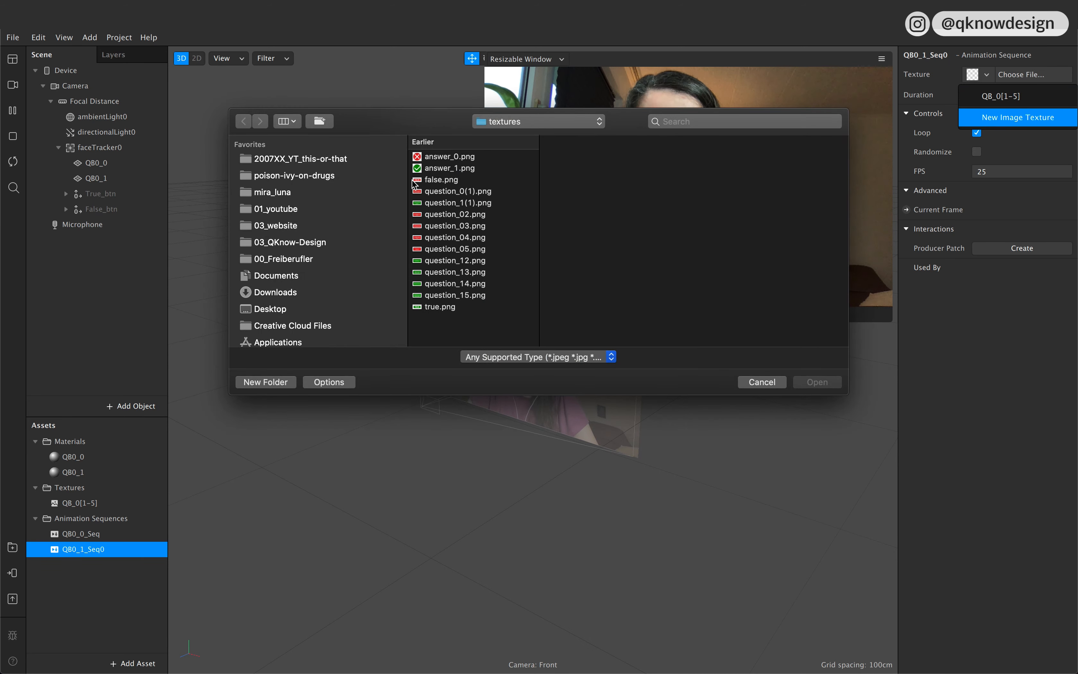
left_click(434, 203)
left_click(461, 266, "super")
left_click(461, 273, "super")
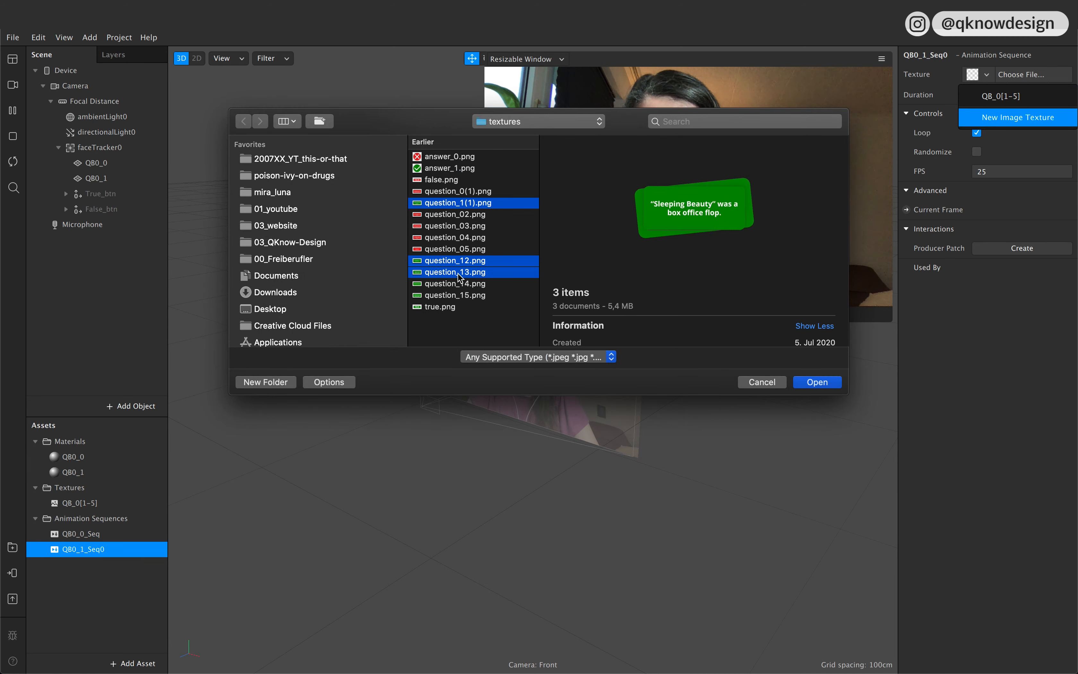
left_click(462, 285, "super")
left_click(464, 296, "super")
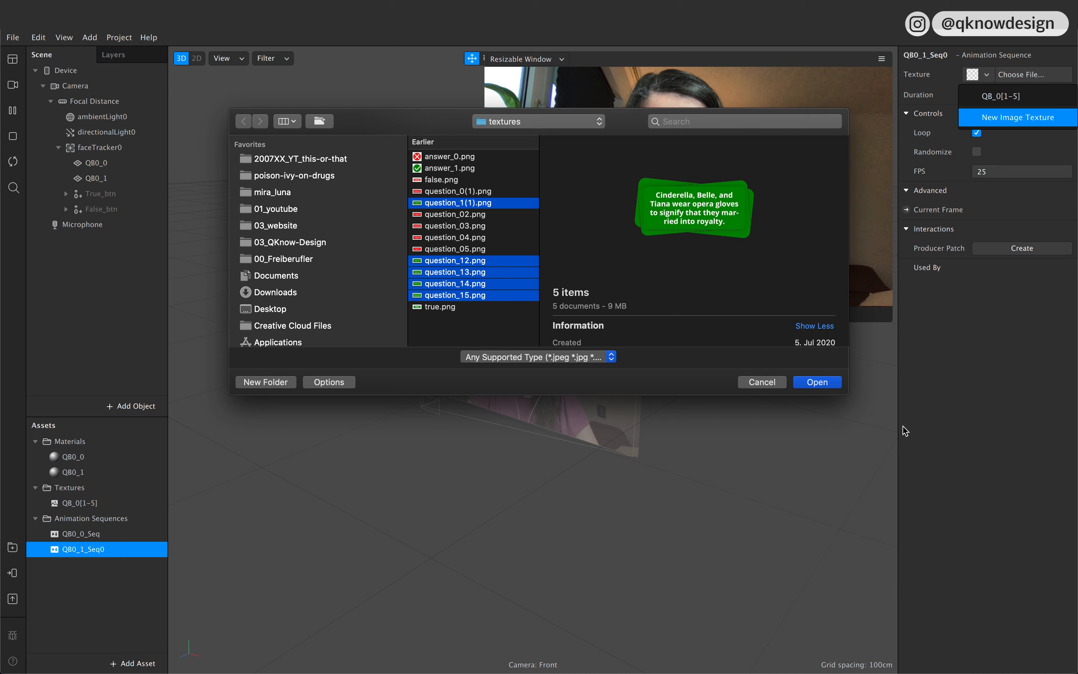
left_click(818, 381)
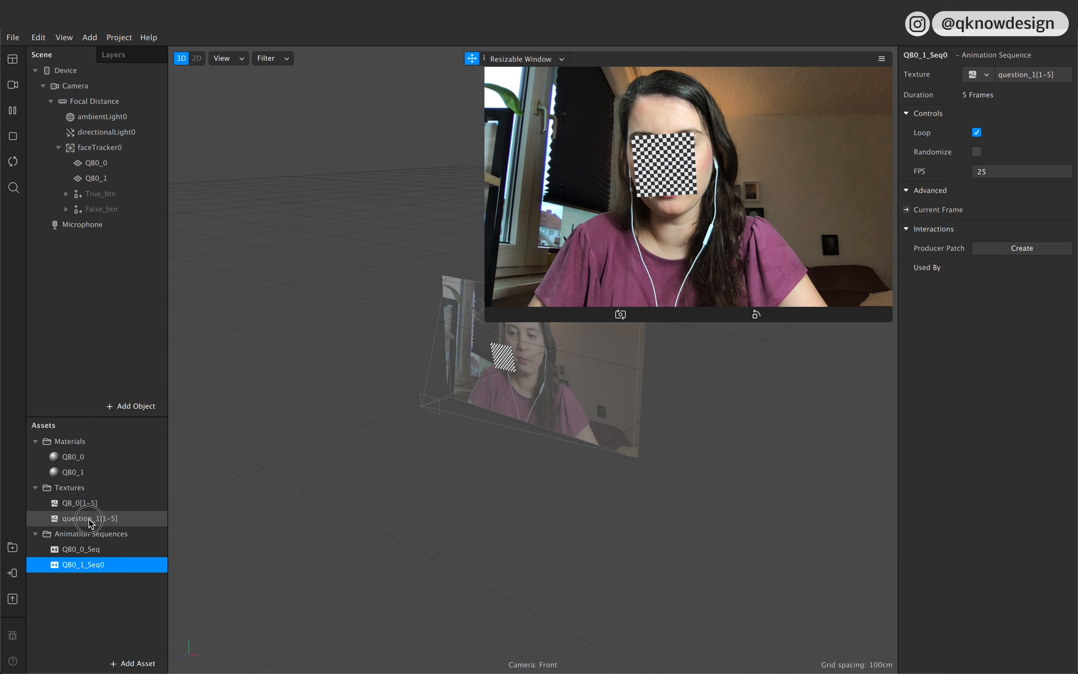
Step: Rename the question_1[1-5] texture as QB_1[1-5]
double_click(91, 519)
left_click(95, 519)
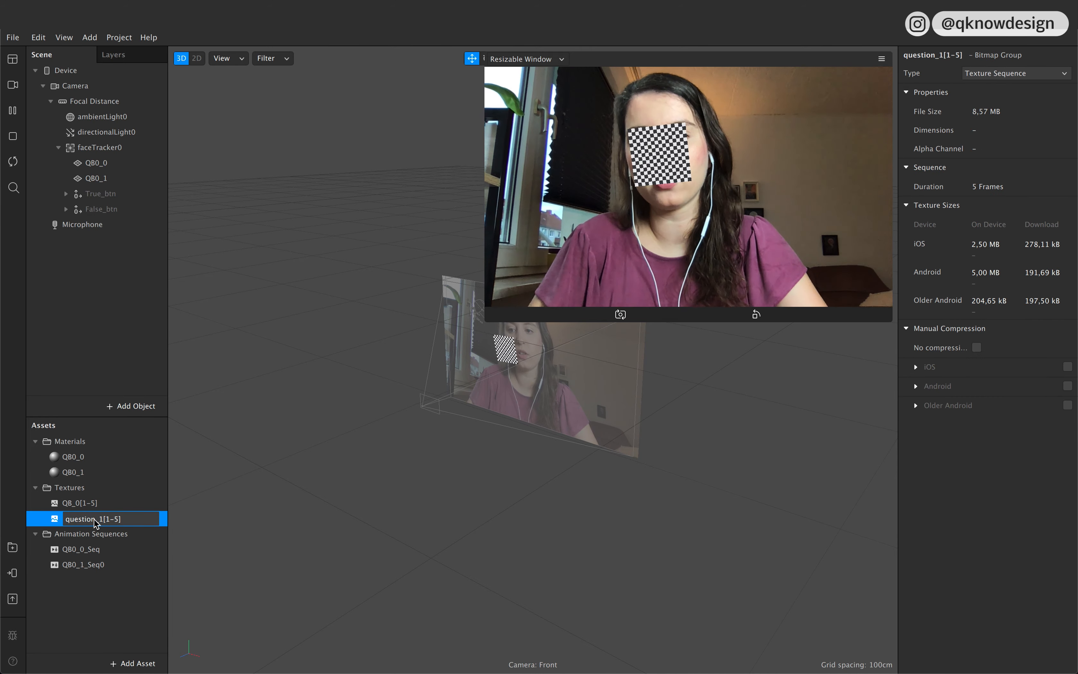
key("Return")
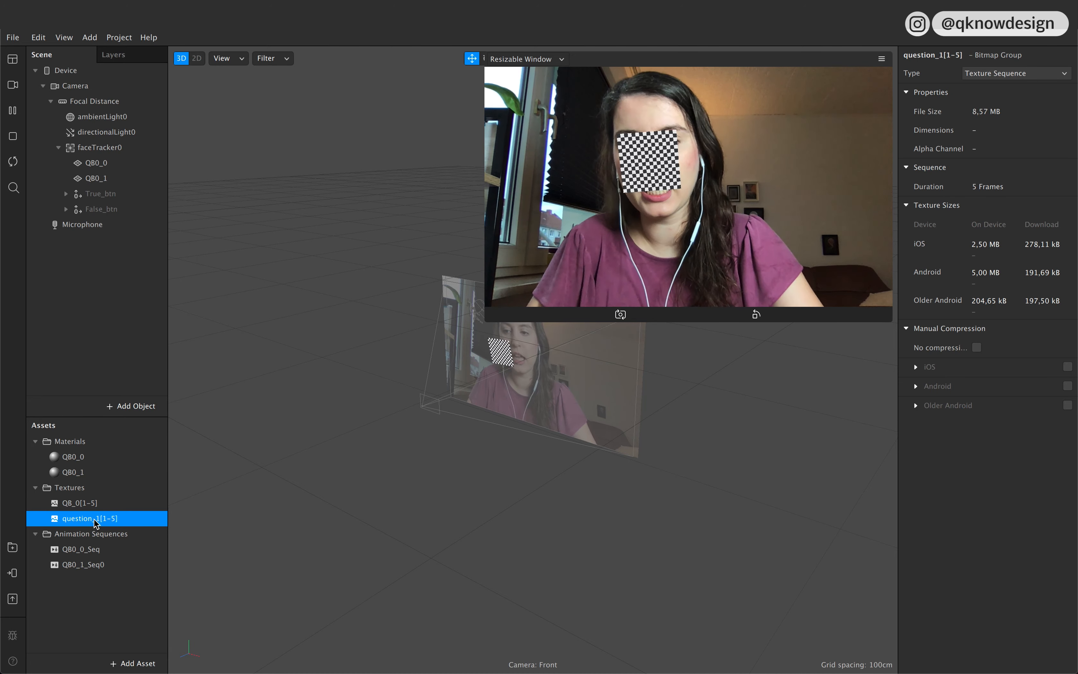
double_click(94, 520)
key("Left")
key("shift+Right")
key("shift+Right")
key("shift+Right")
key("shift+Right")
key("shift+Right")
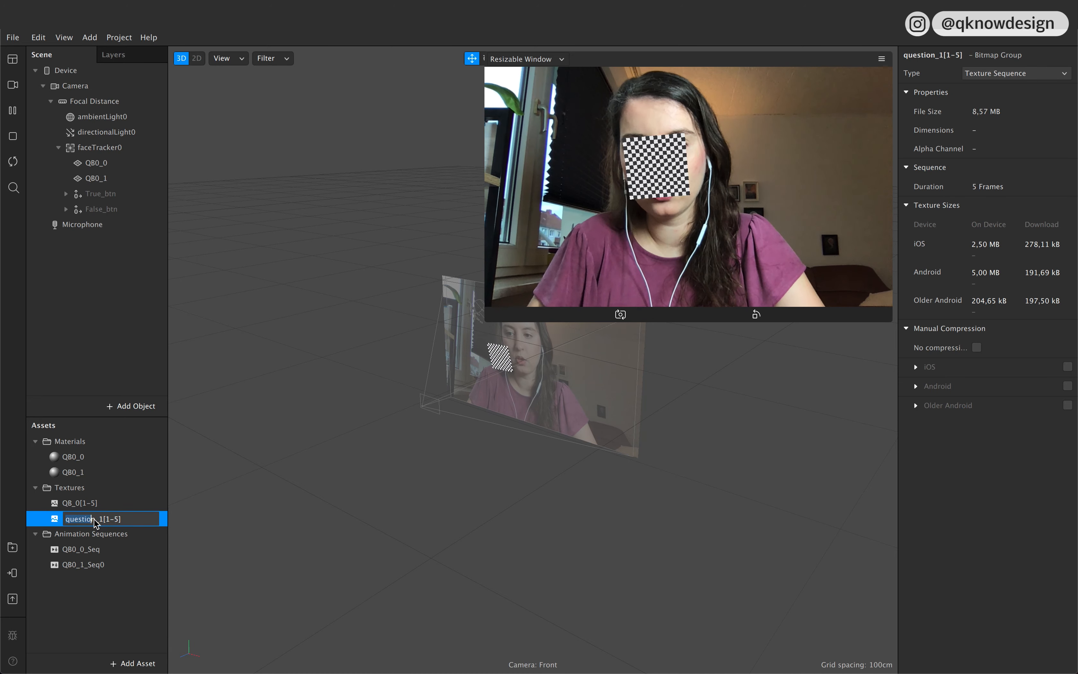
type("QB")
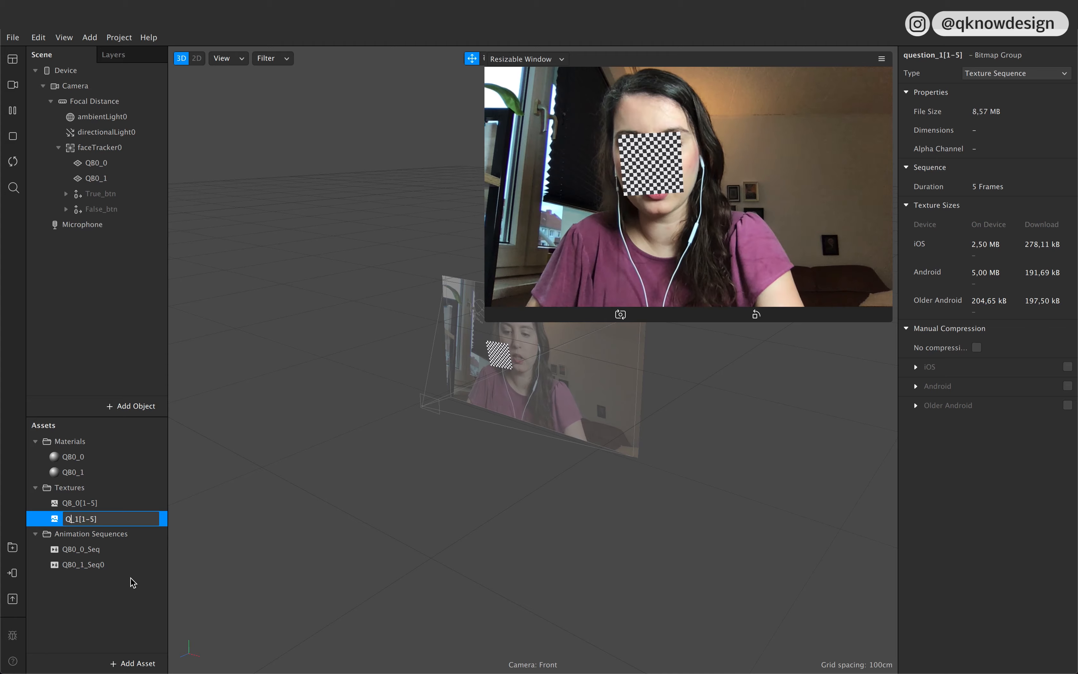
left_click(130, 605)
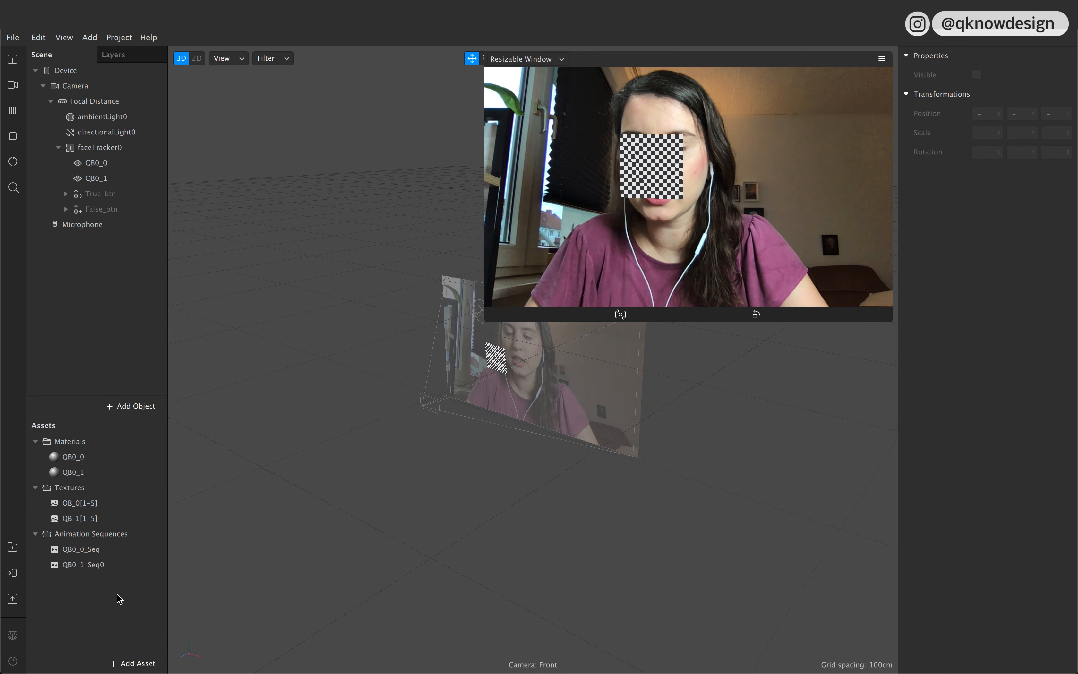
Step: Set the diffuse texture of material QB0_0 to QB0_0_Seq and of material QB0_1 to QB0_1_Seq0
double_click(79, 457)
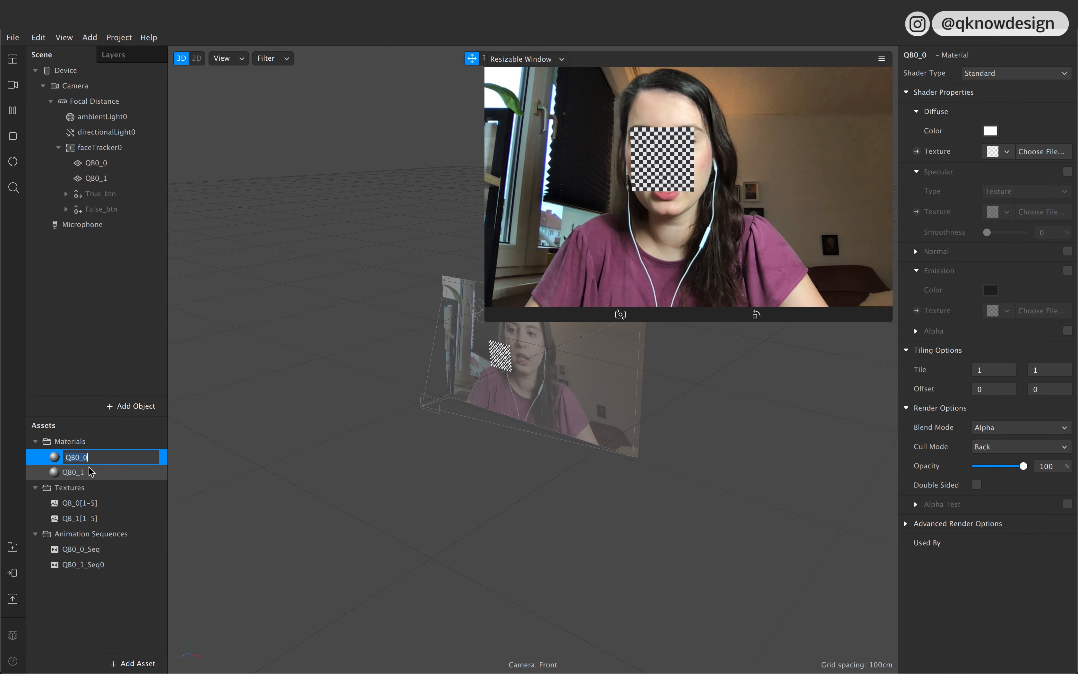
left_click(1008, 154)
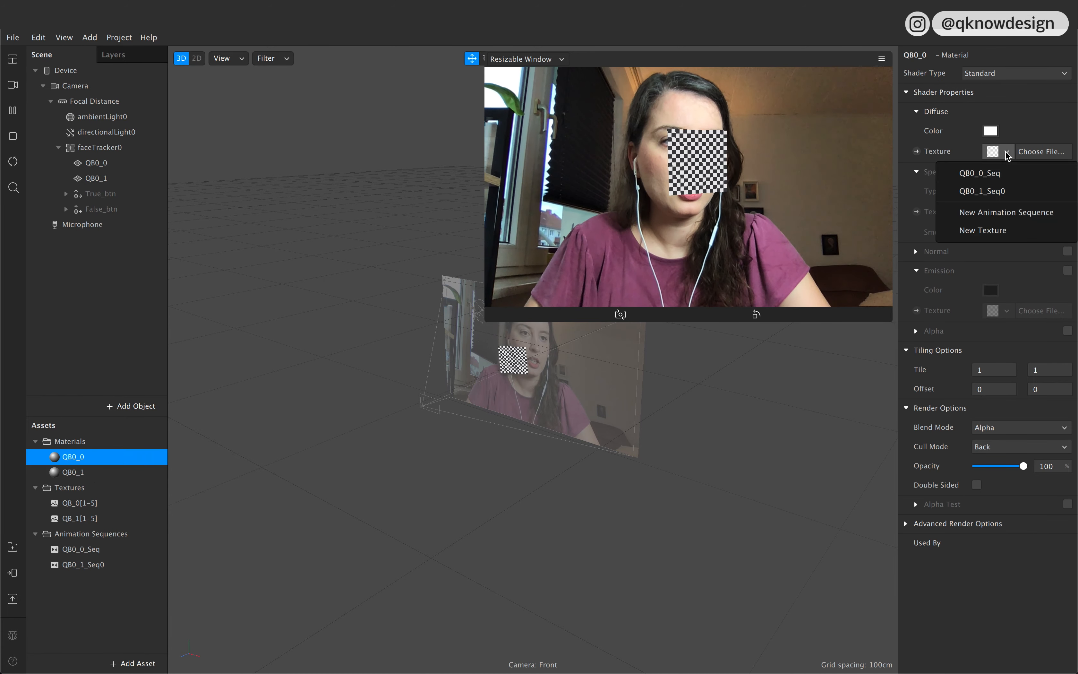
left_click(990, 173)
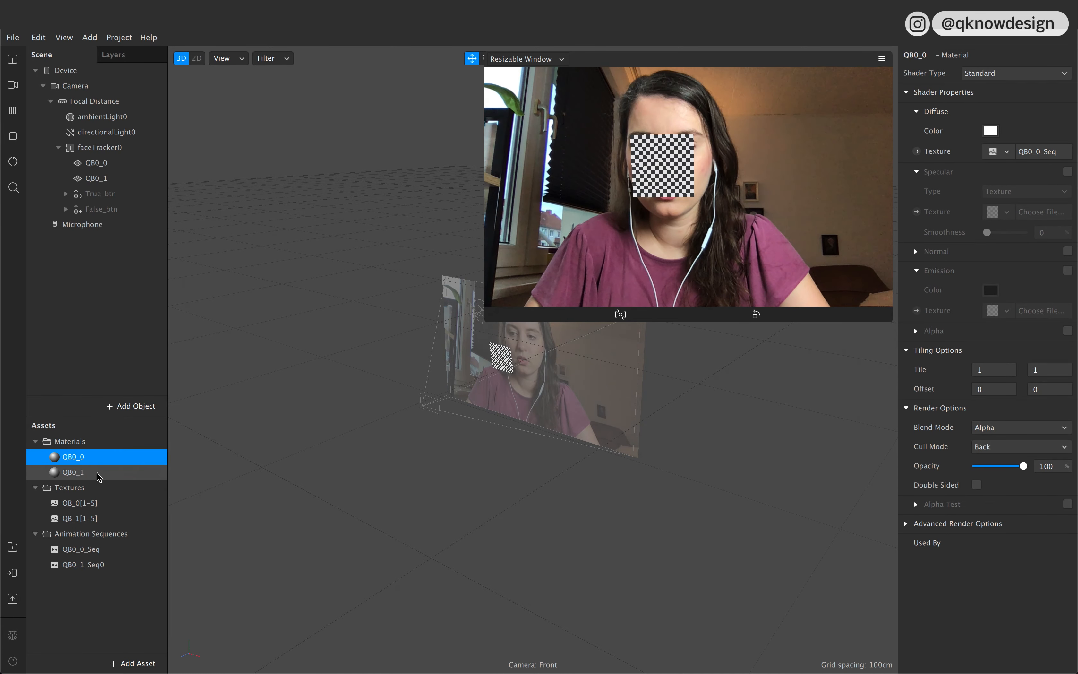
left_click(73, 472)
left_click(1006, 151)
left_click(1007, 192)
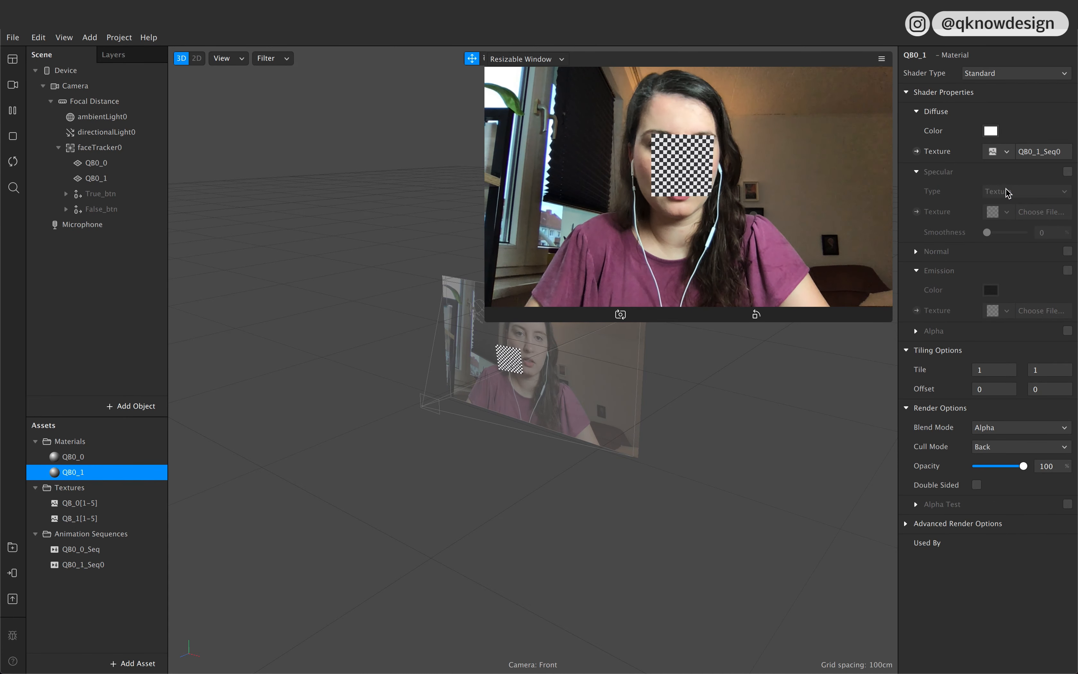
left_click(108, 619)
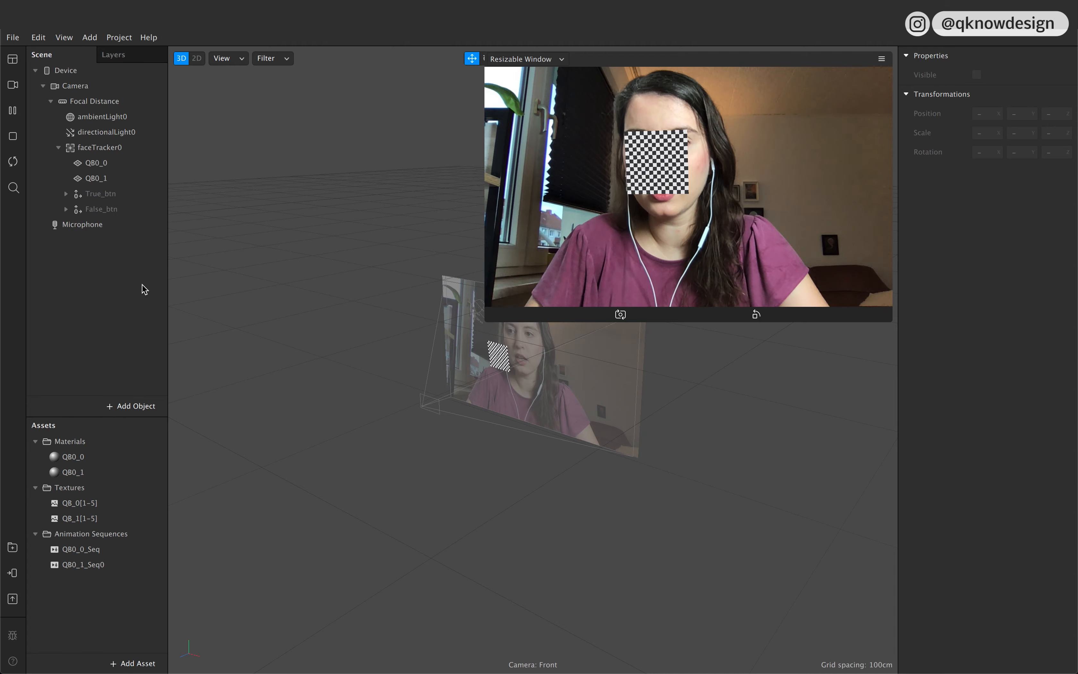
Step: Assign material QB0_0 to the QB0_0 plane and material QB0_1 to the QB0_1 plane
left_click(119, 163)
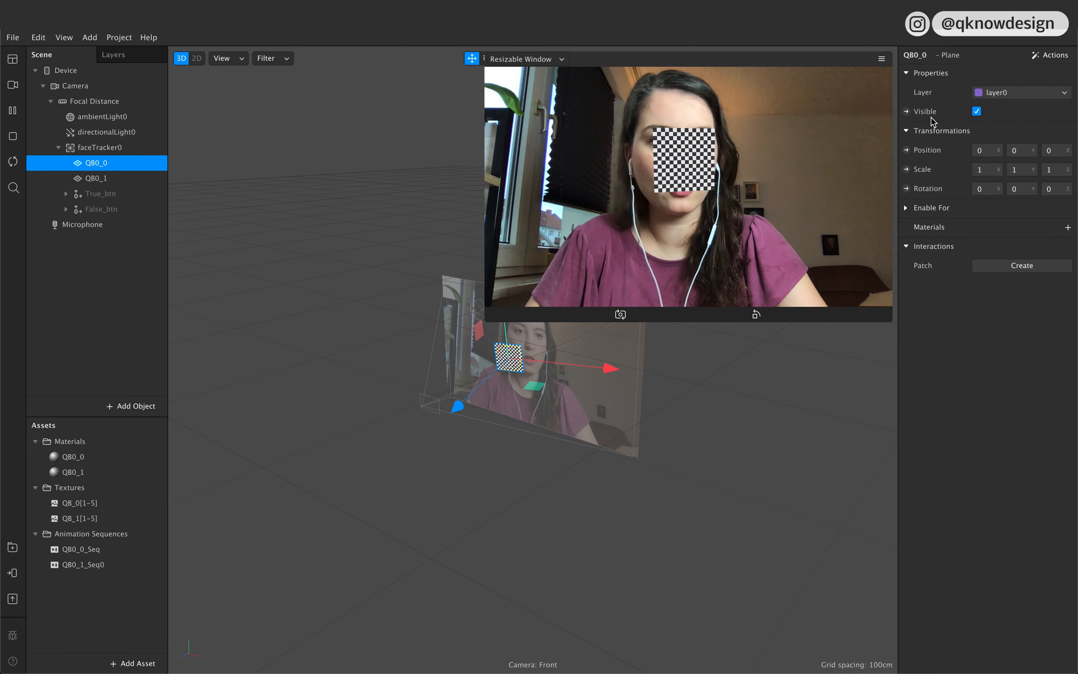
left_click(1067, 227)
left_click(1024, 247)
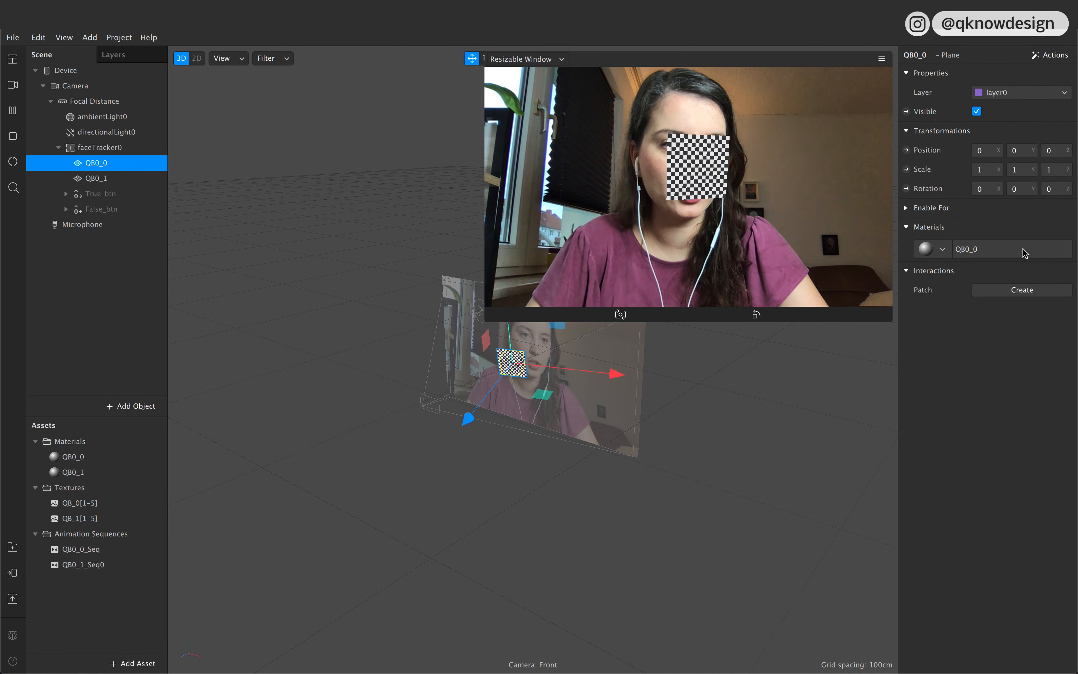
left_click(121, 178)
left_click(1068, 227)
left_click(1023, 265)
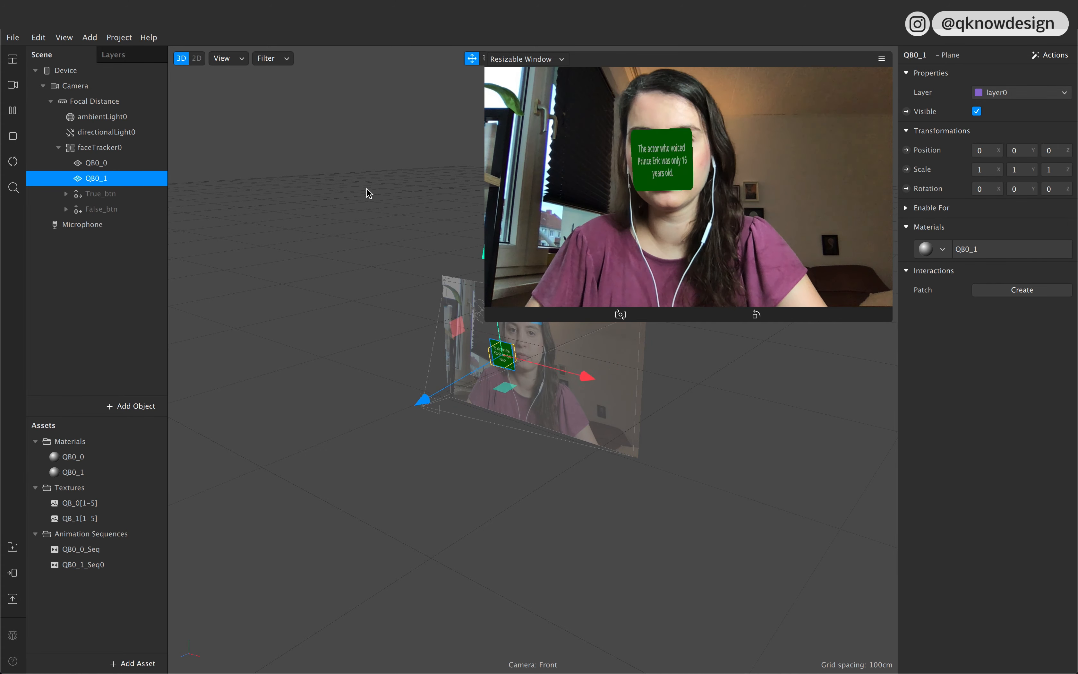
Step: Set the scale of the QB0_0 and QB0_1 planes to 1,5 in X and 1 in Y
left_click(134, 163, "shift")
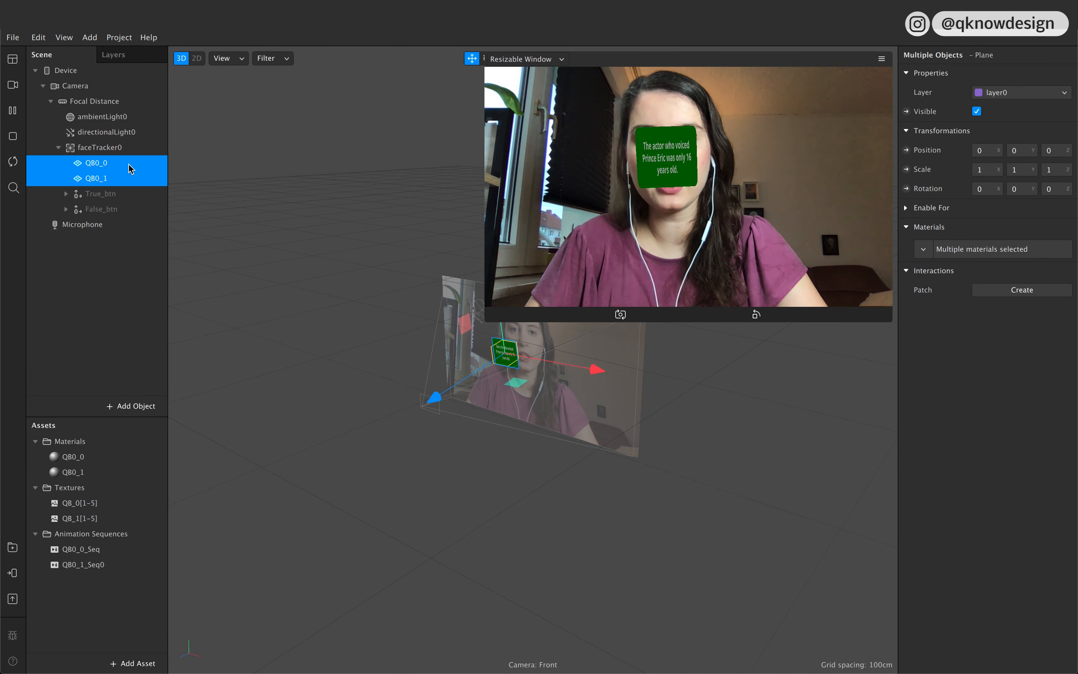
left_click(978, 169)
type("1.")
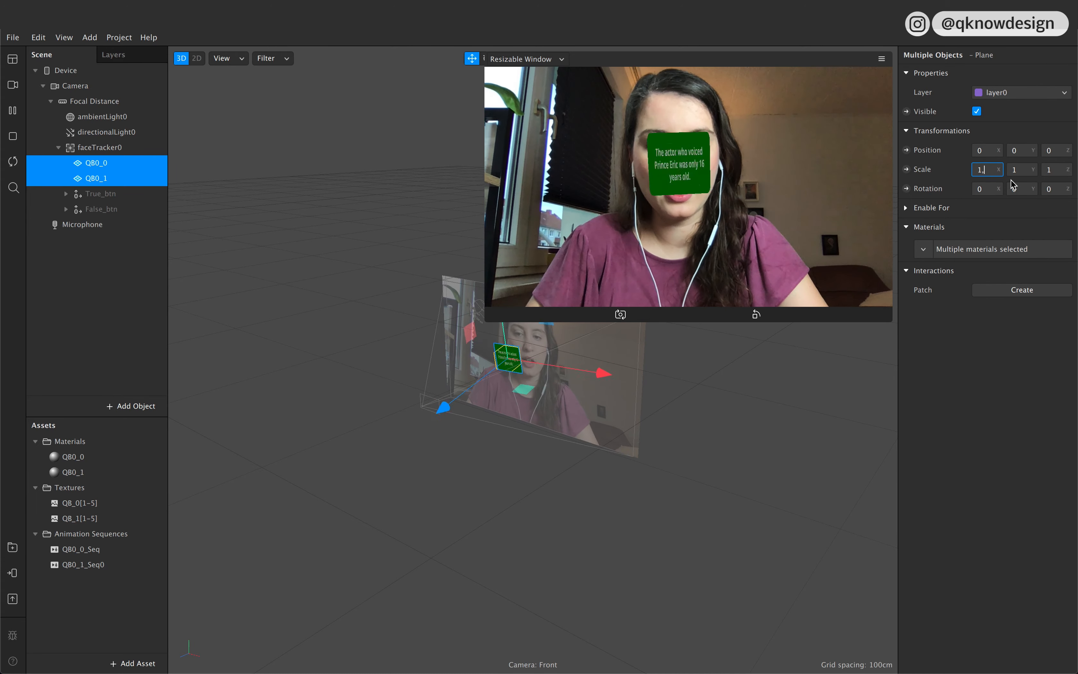
type("5")
left_click(1017, 169)
type("1")
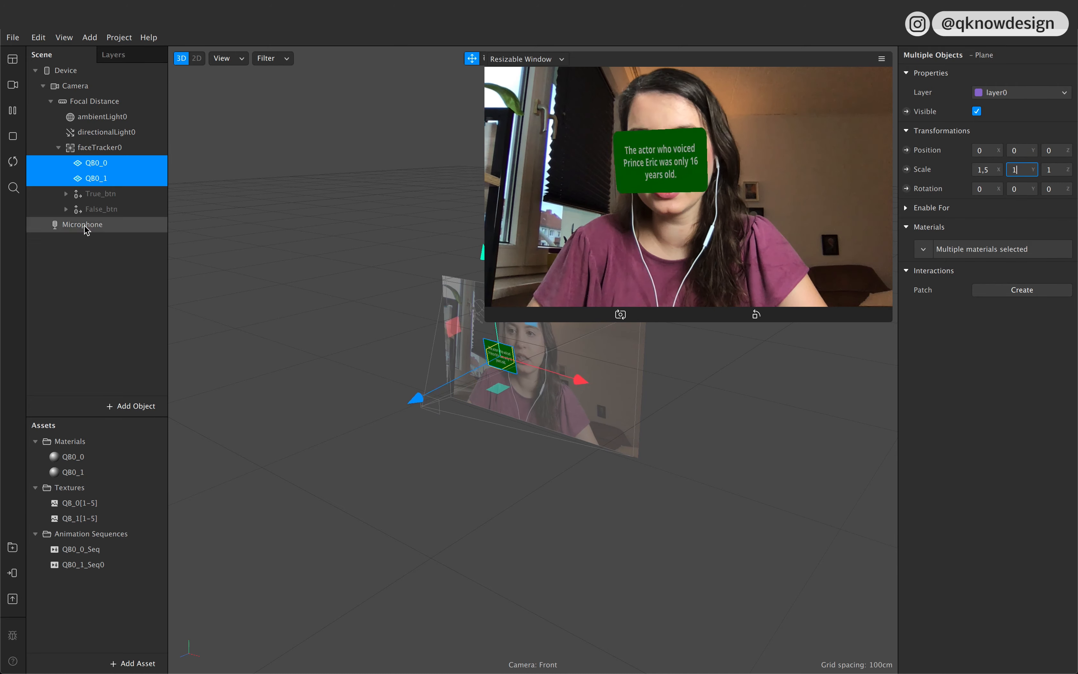
Step: Change the shader type of materials QB0_0 and QB0_1 to Flat
left_click(74, 456)
left_click(80, 472, "shift")
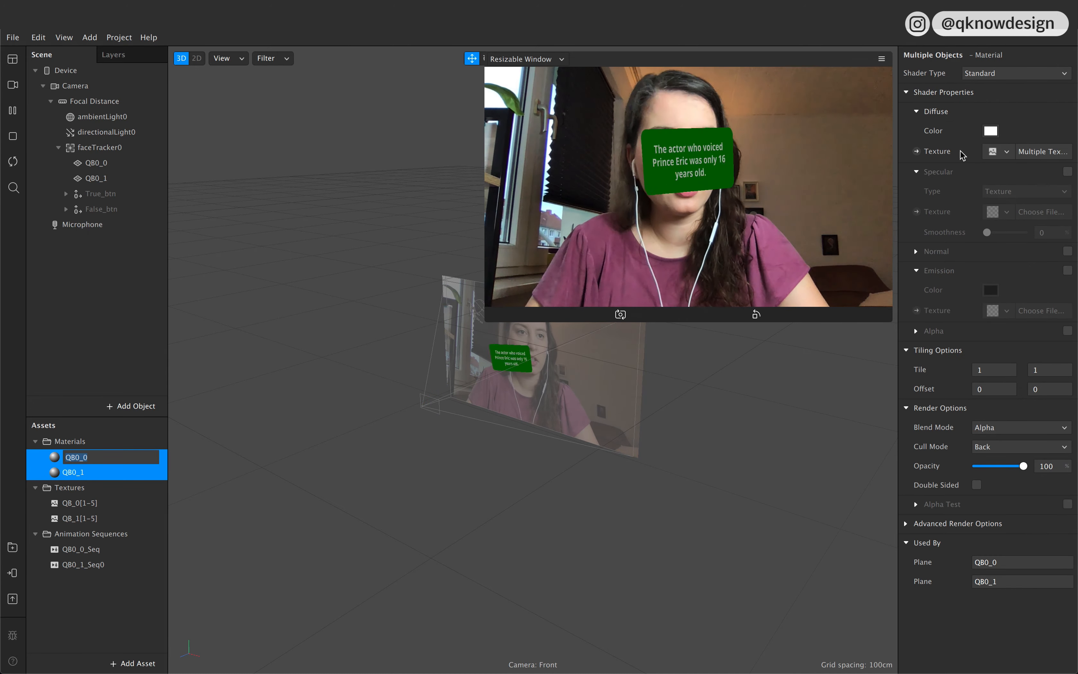
left_click(1031, 73)
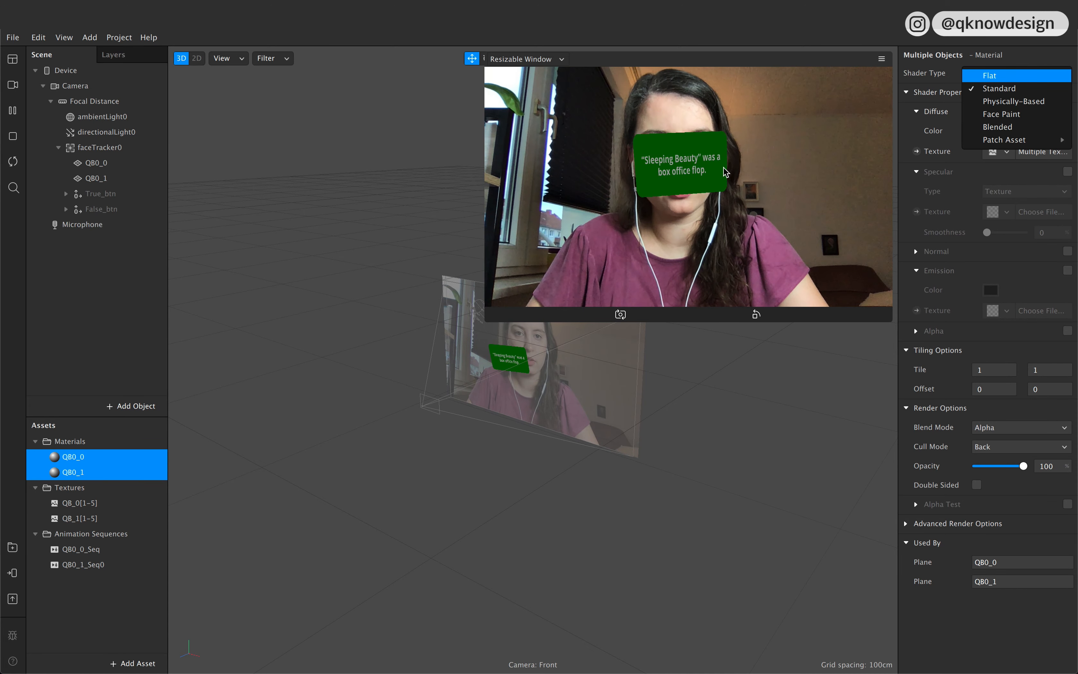
Step: Enable no compression for the QB_0[1-5] and QB_1[1-5] texture sequences
left_click(89, 503)
left_click(113, 515, "shift")
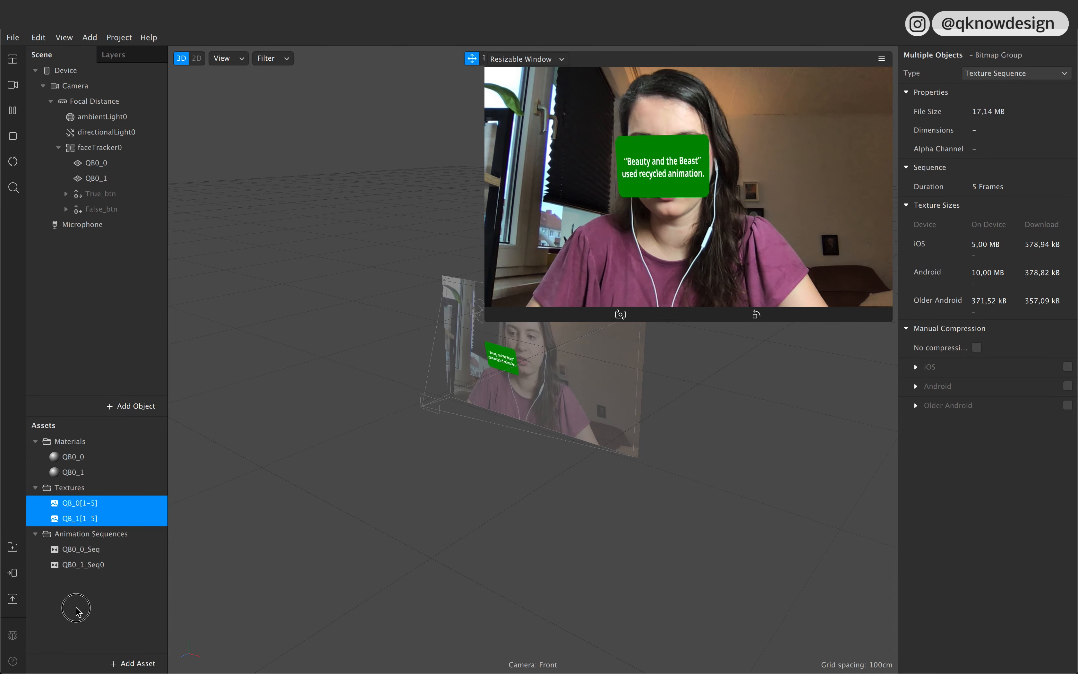
left_click(91, 503)
left_click(976, 347)
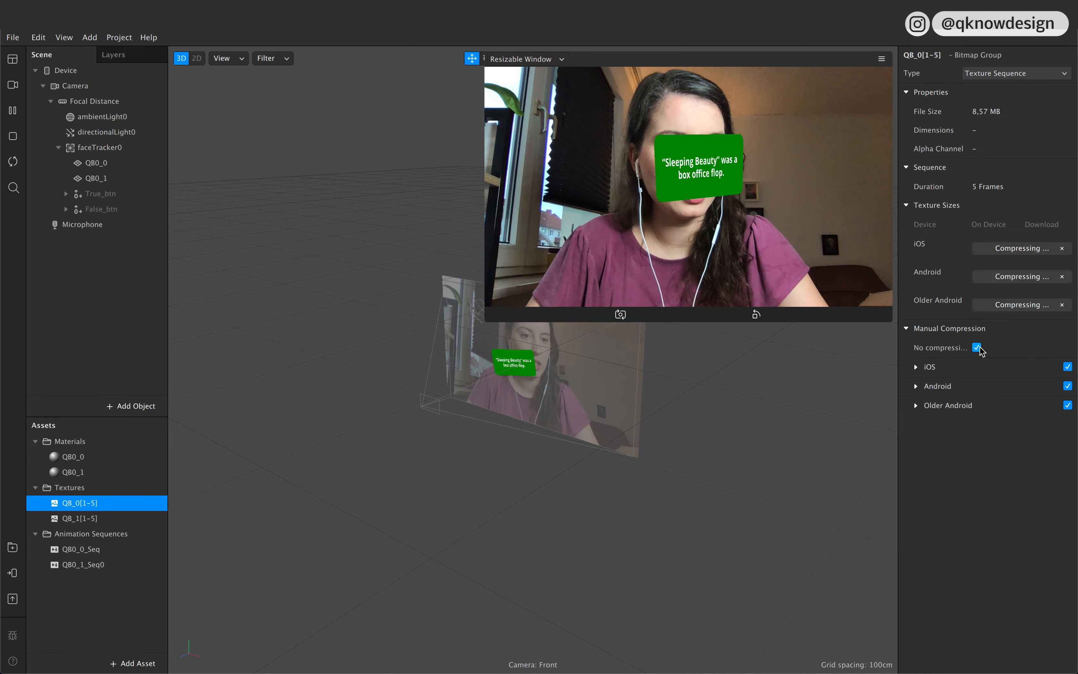
left_click(129, 517)
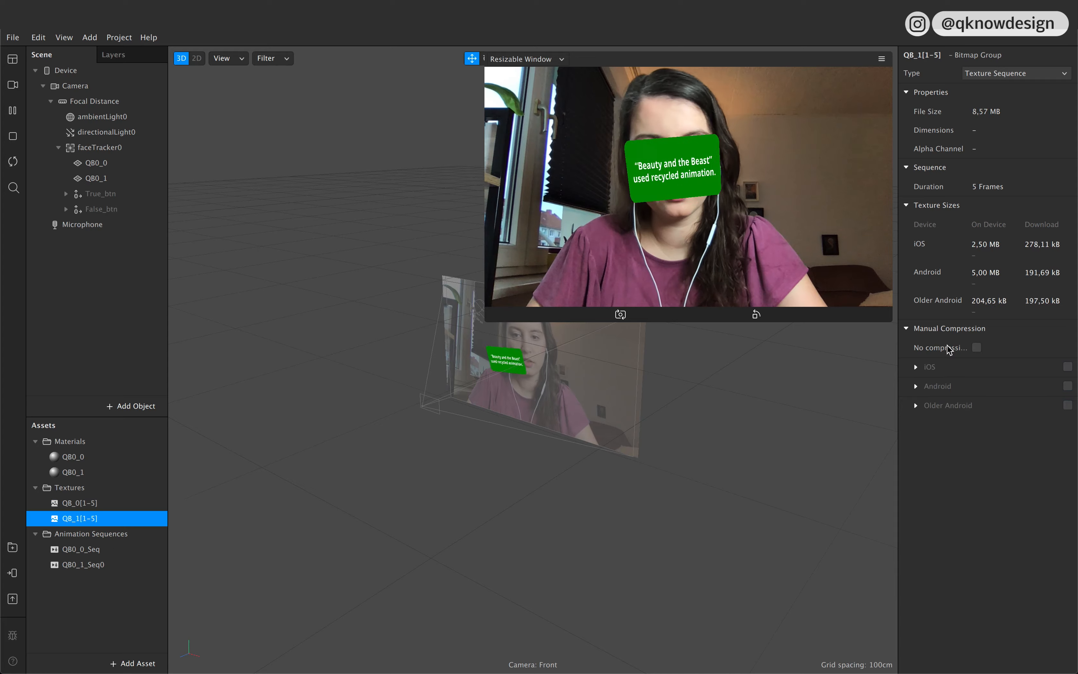
left_click(976, 347)
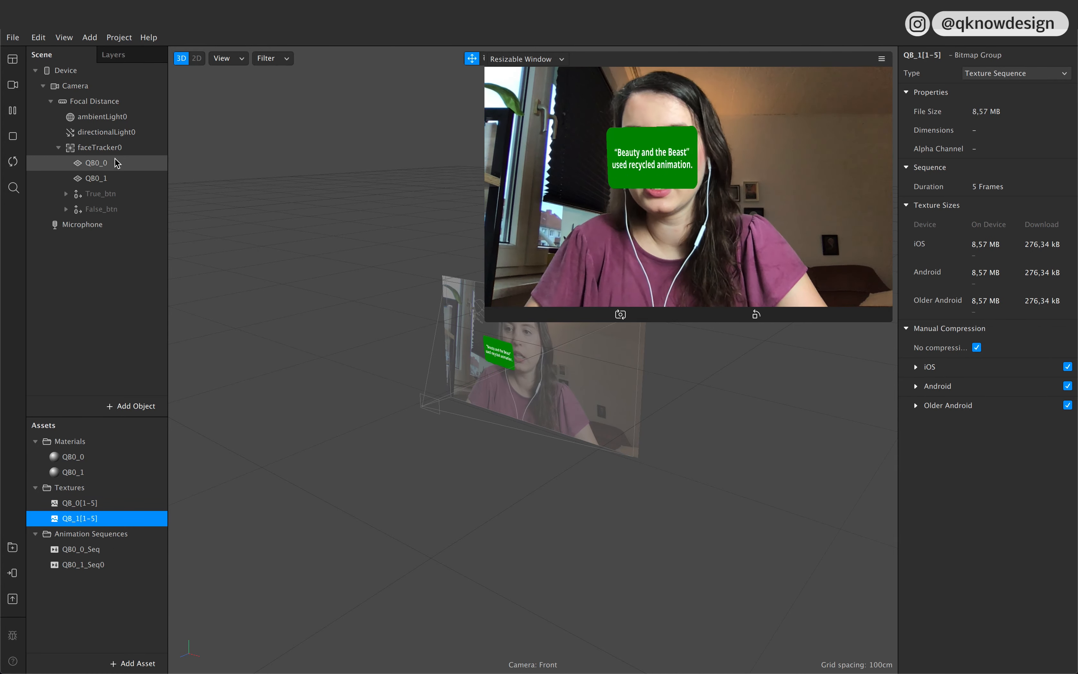
Step: Set the Y scale of the QB0_0 and QB0_1 planes to 0,7 and move both up about 0,10 onto the forehead
left_click(102, 162)
left_click(102, 178, "shift")
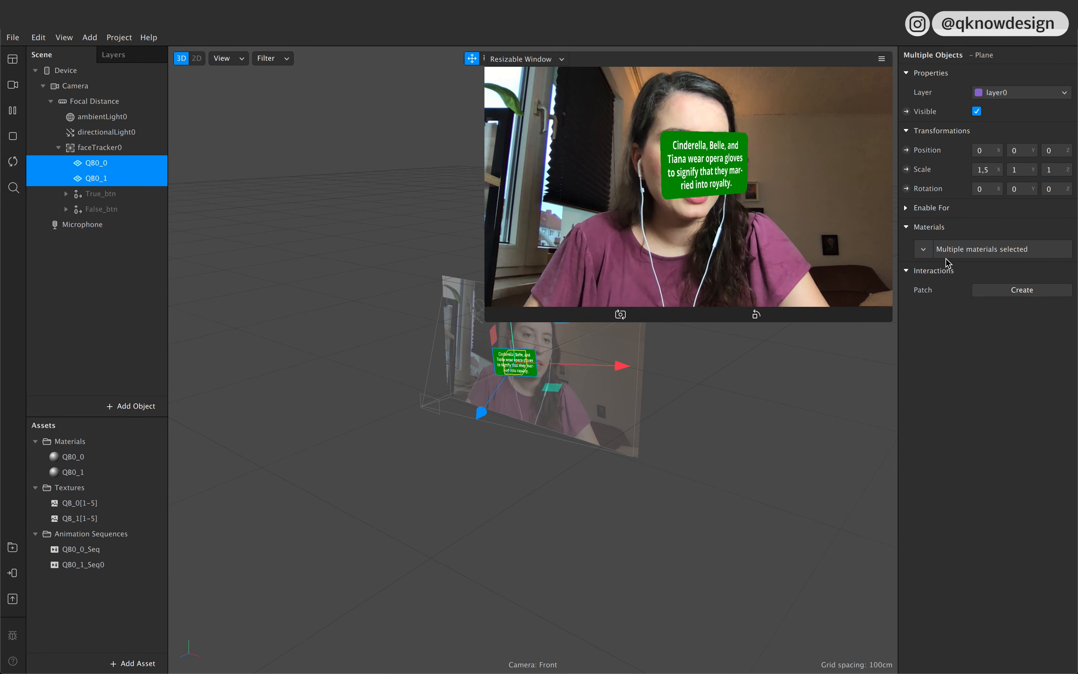
left_click(983, 170)
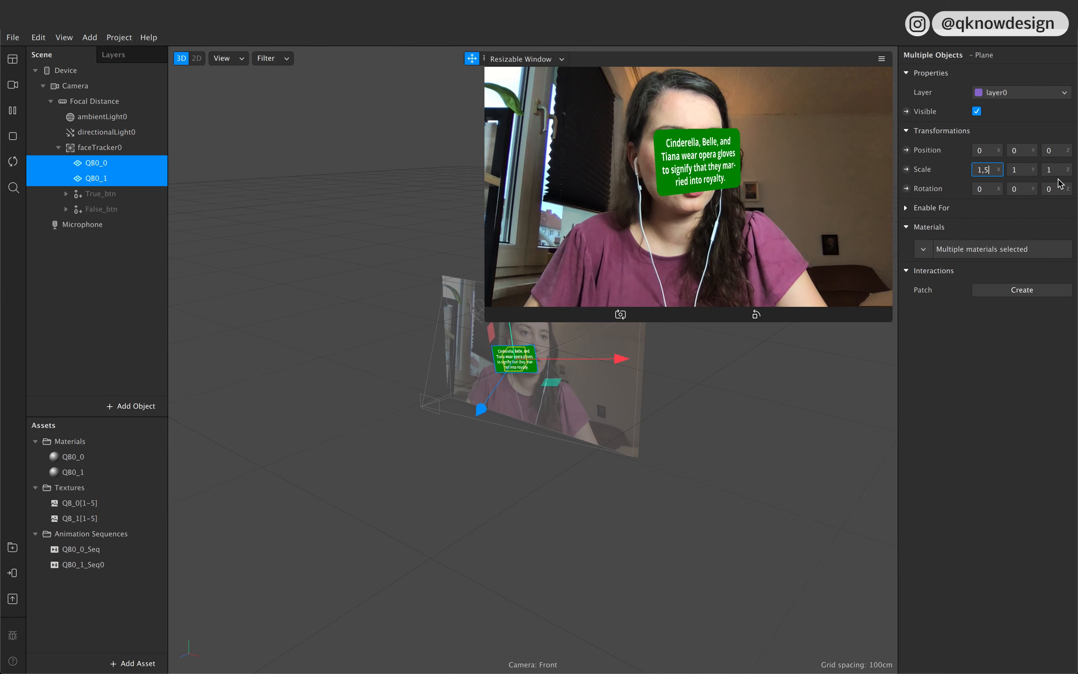
left_click(1017, 169)
type("0,7")
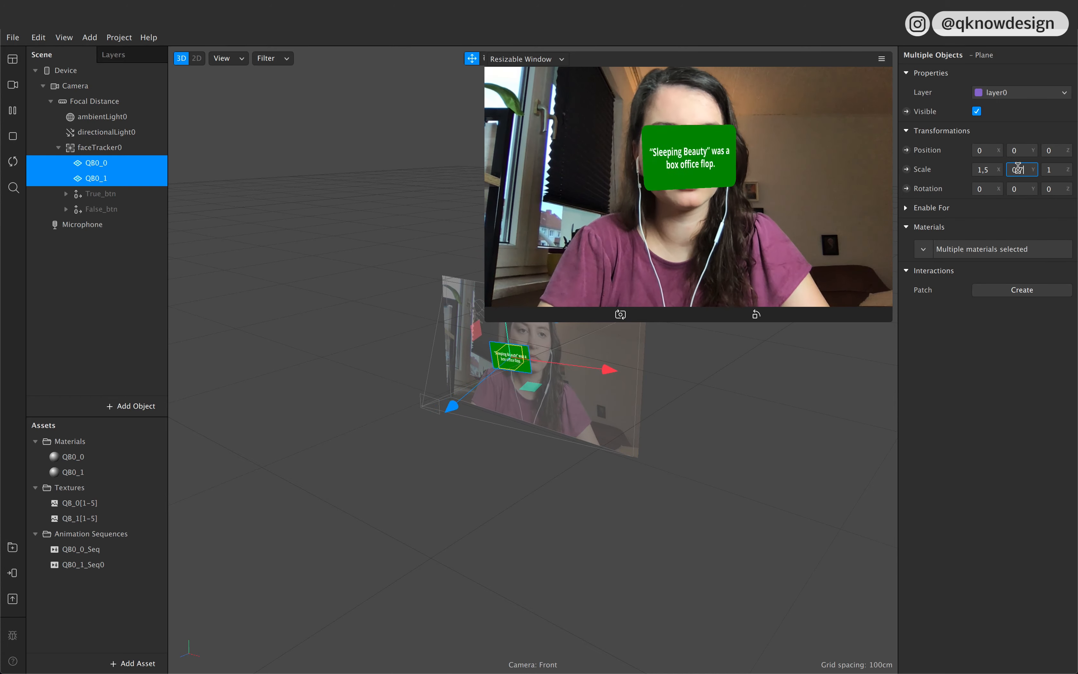
left_click(983, 170)
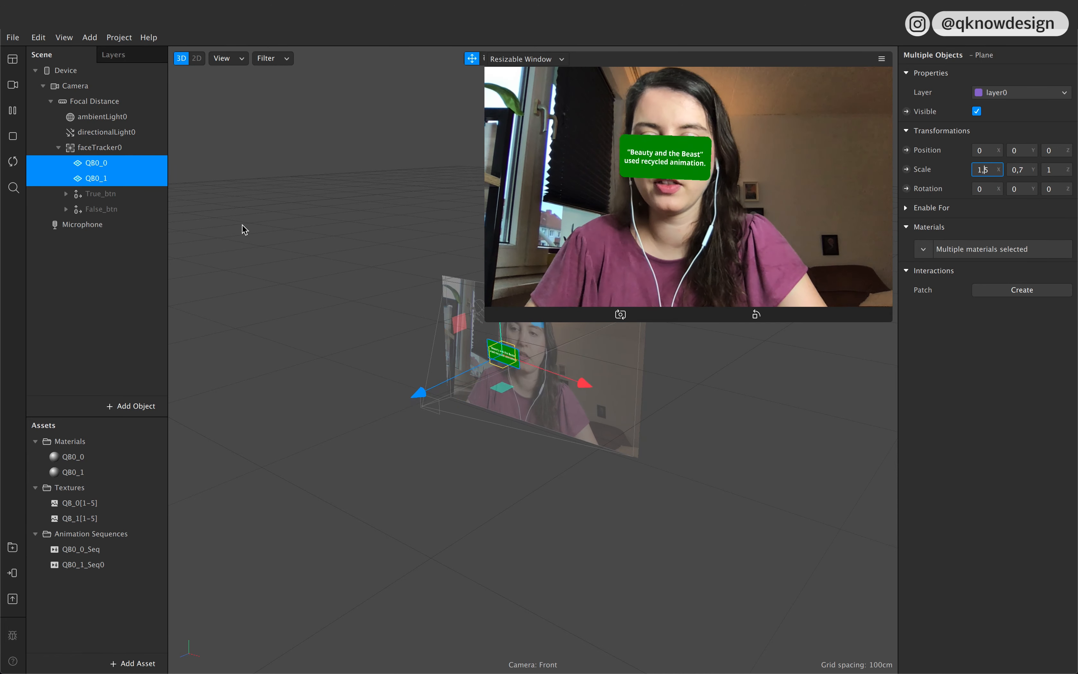
left_click_drag(502, 339, 500, 311)
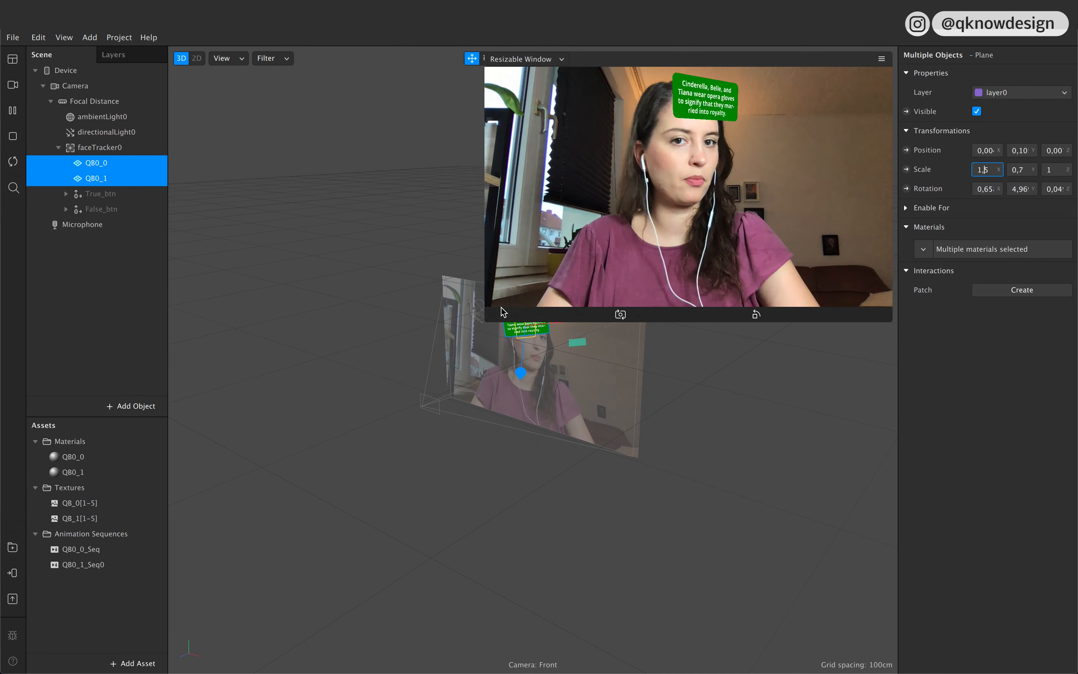
left_click(115, 164)
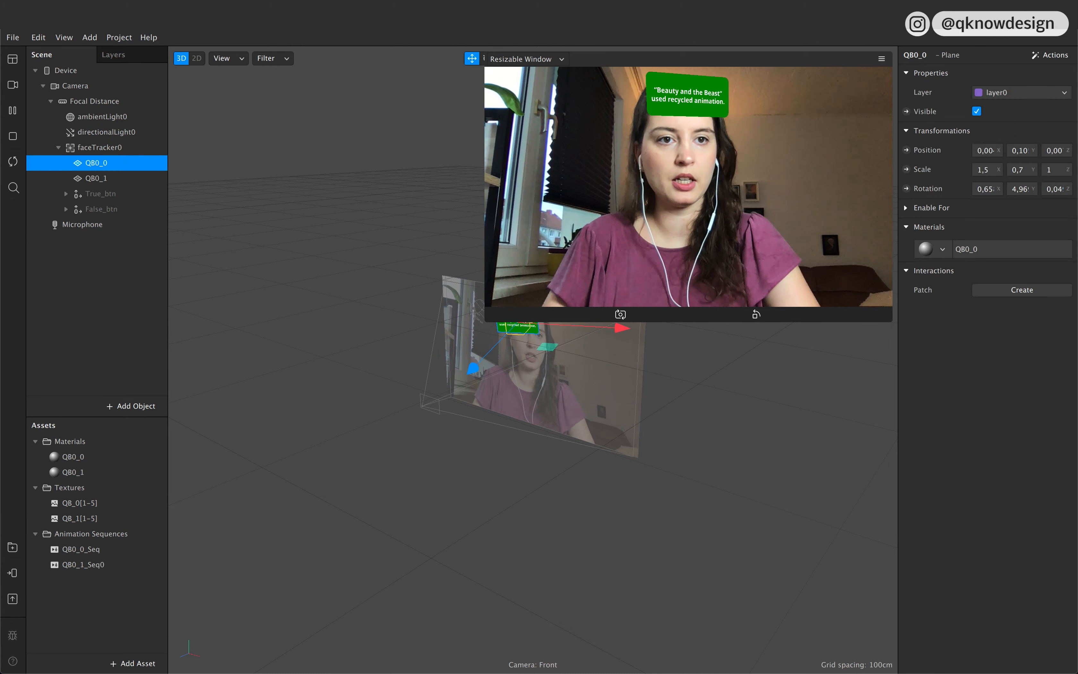
left_click(130, 178)
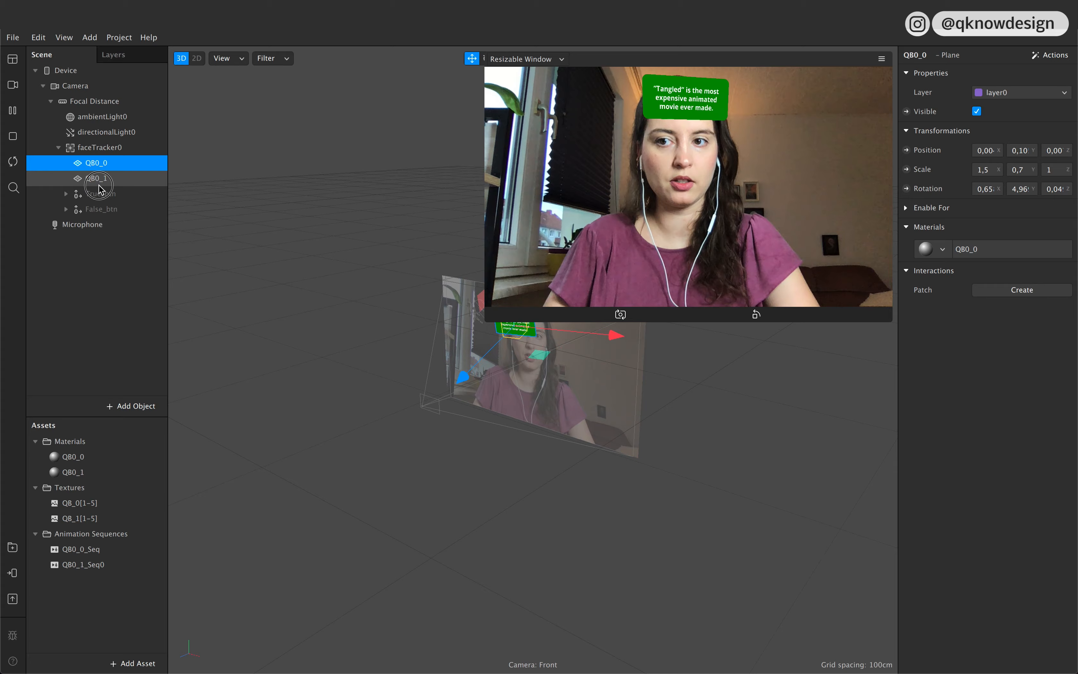
left_click(976, 112)
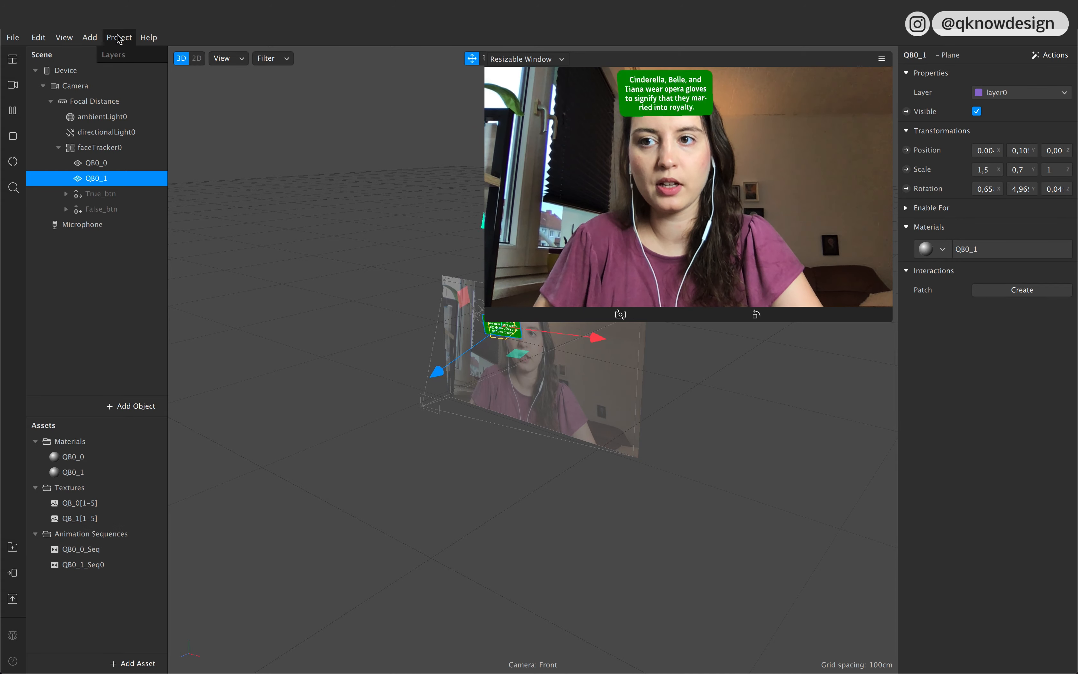
Step: Create Current Frame patches for QB0_0_Seq and QB0_1_Seq0 in the Patch Editor and arrange them one above the other
left_click(67, 38)
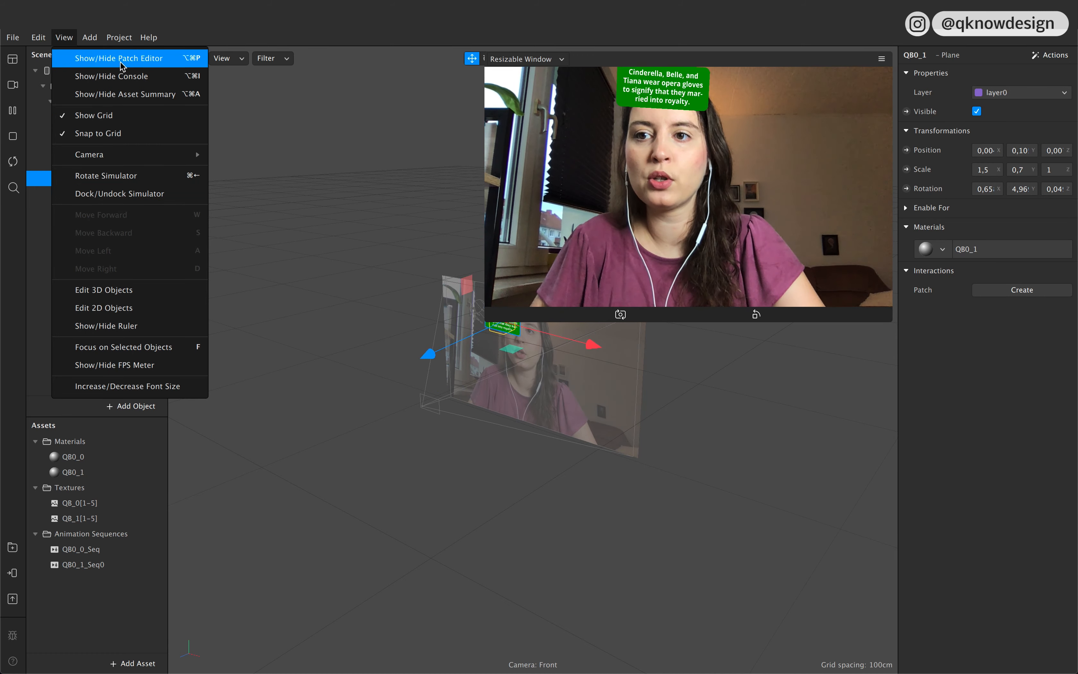
left_click(137, 62)
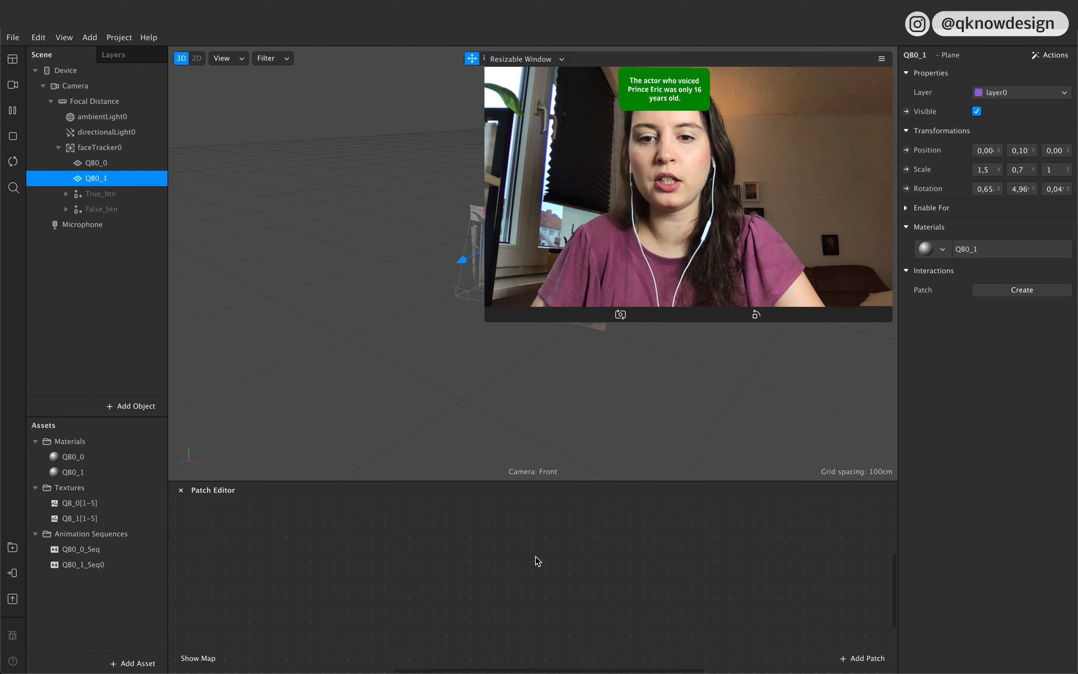
left_click(95, 550)
left_click(100, 565, "shift")
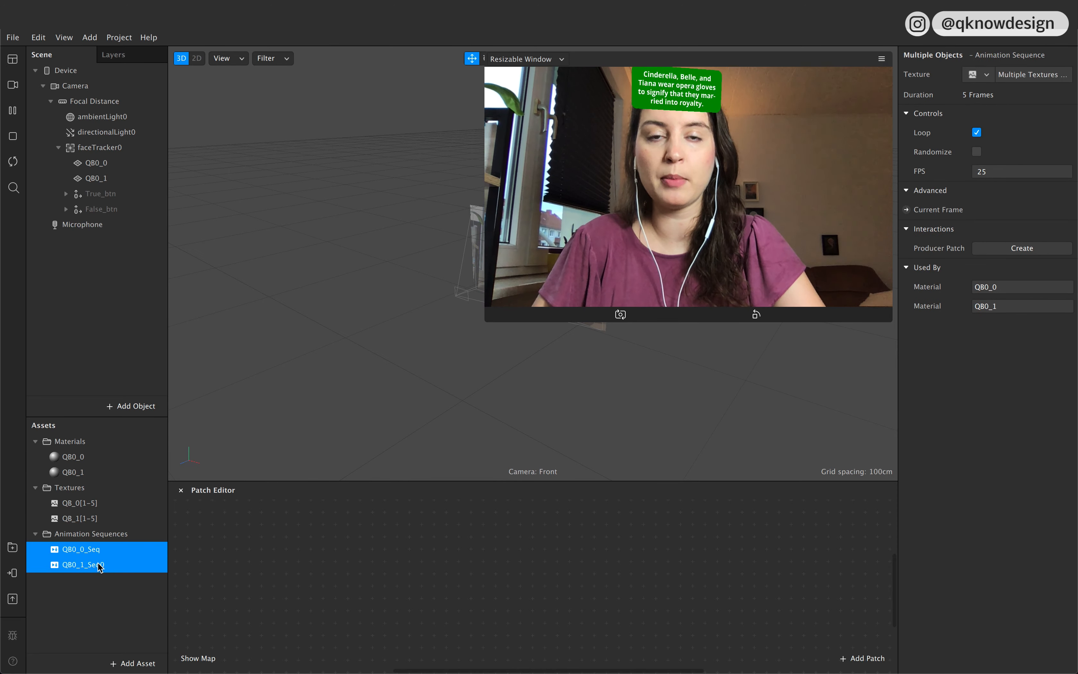
left_click(906, 209)
left_click_drag(573, 599, 693, 548)
left_click(595, 607)
left_click_drag(596, 607, 681, 593)
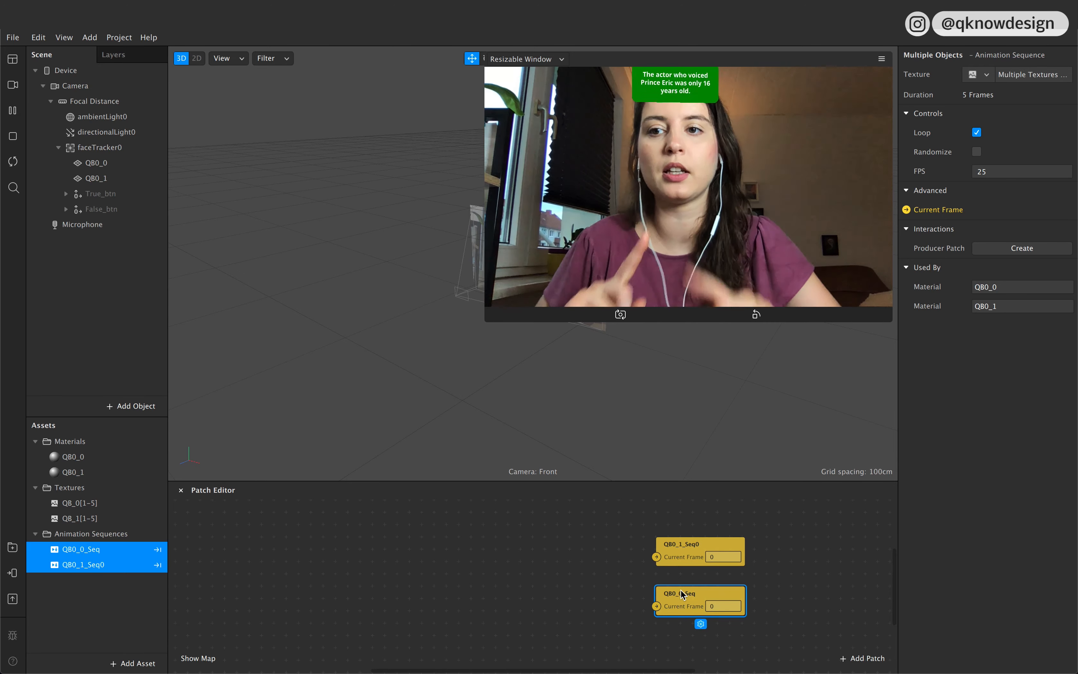
Step: Expand the True_btn and False_btn null objects in the scene tree to show their planes
left_click(69, 199)
left_click(66, 193)
left_click(66, 254)
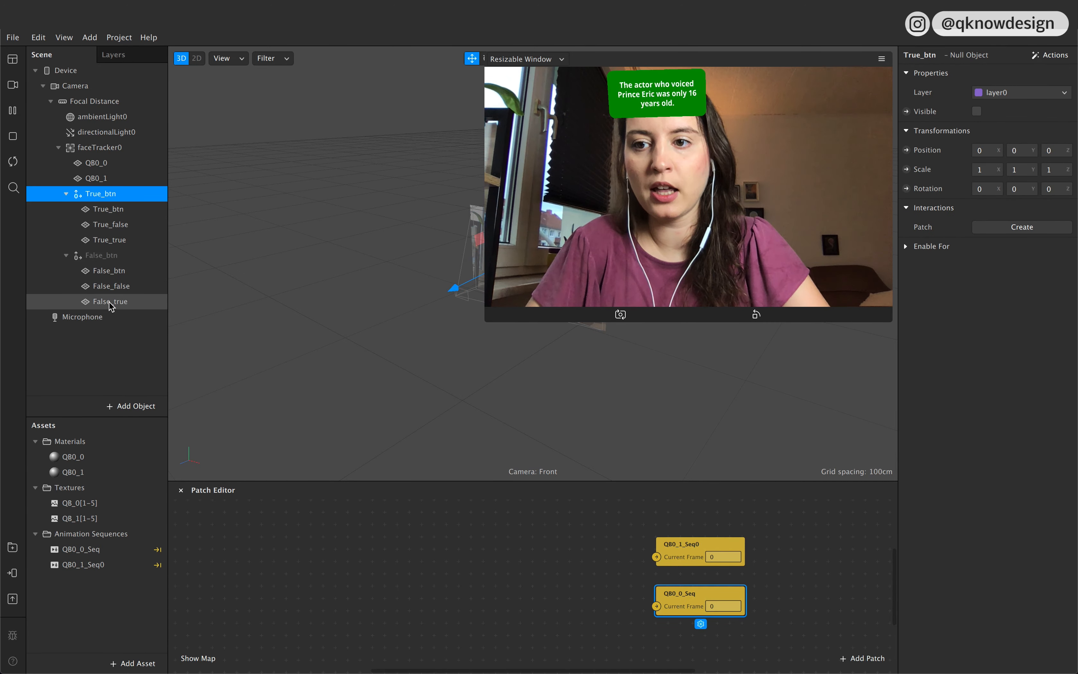
left_click(106, 356)
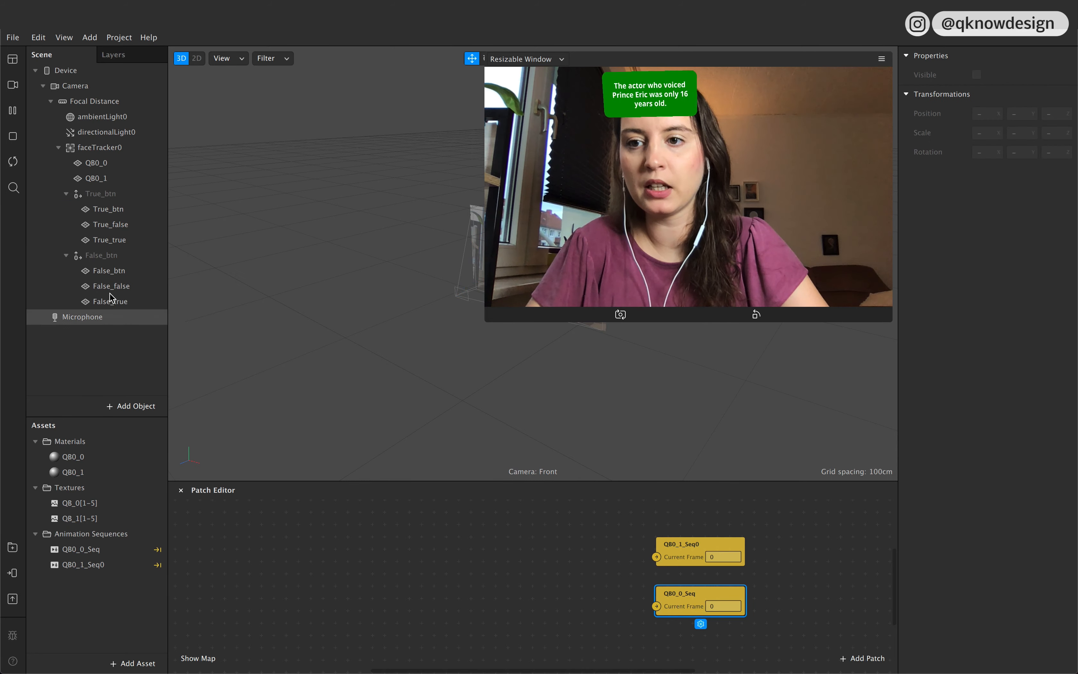
Step: Add a new material named True_btn
left_click(99, 441)
left_click(133, 663)
left_click(208, 525)
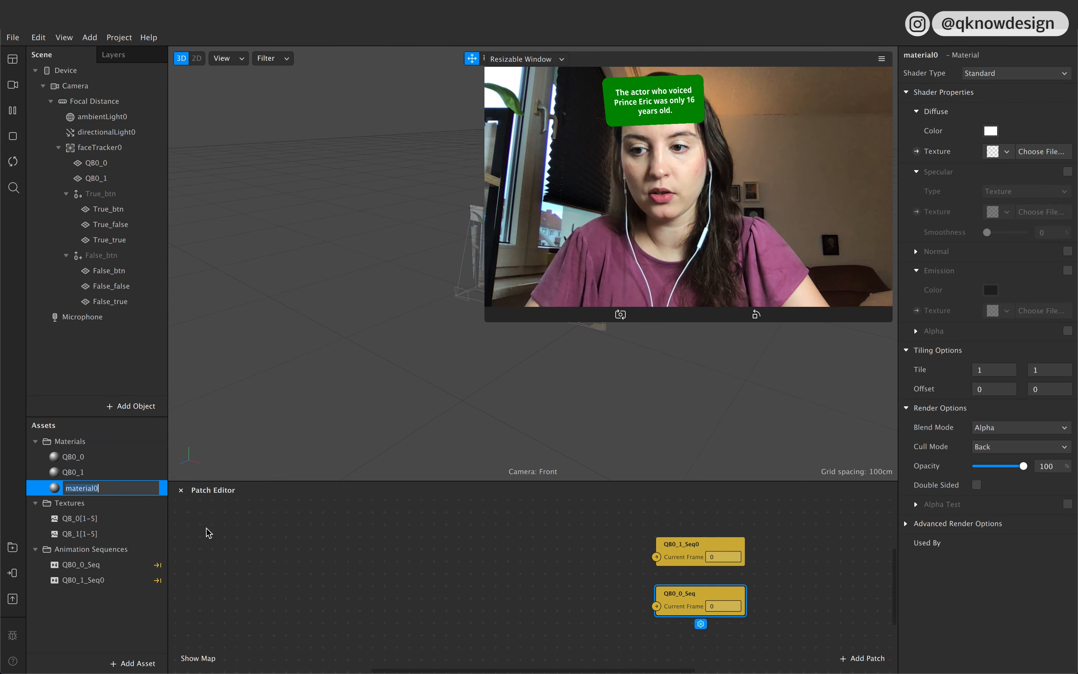
type("Tr")
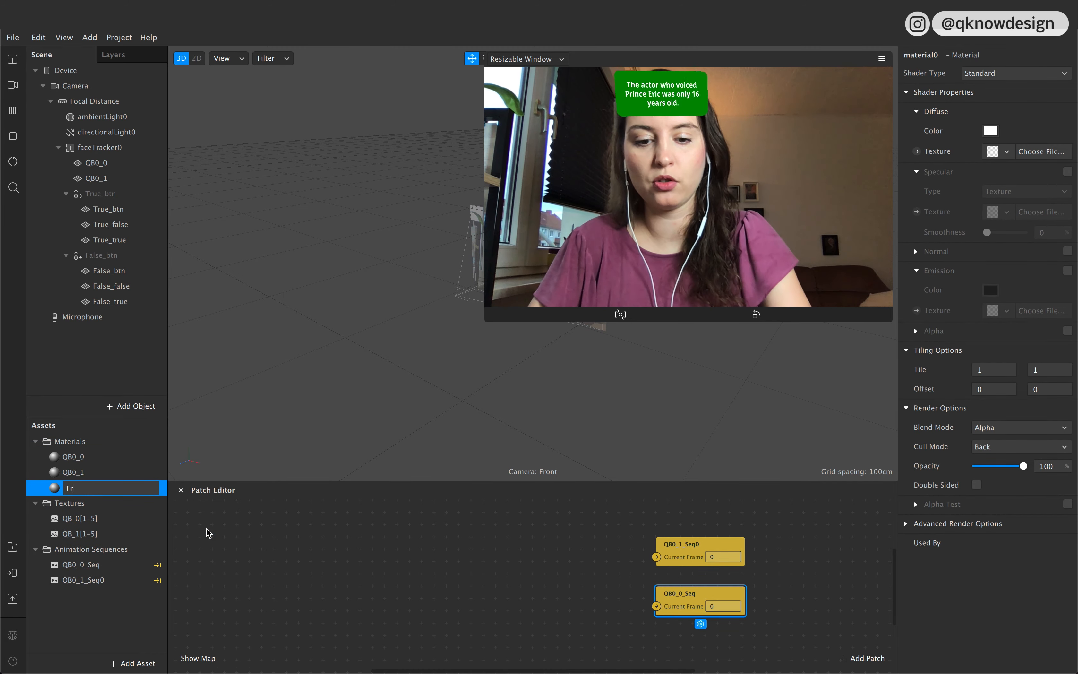
type("ue_btn")
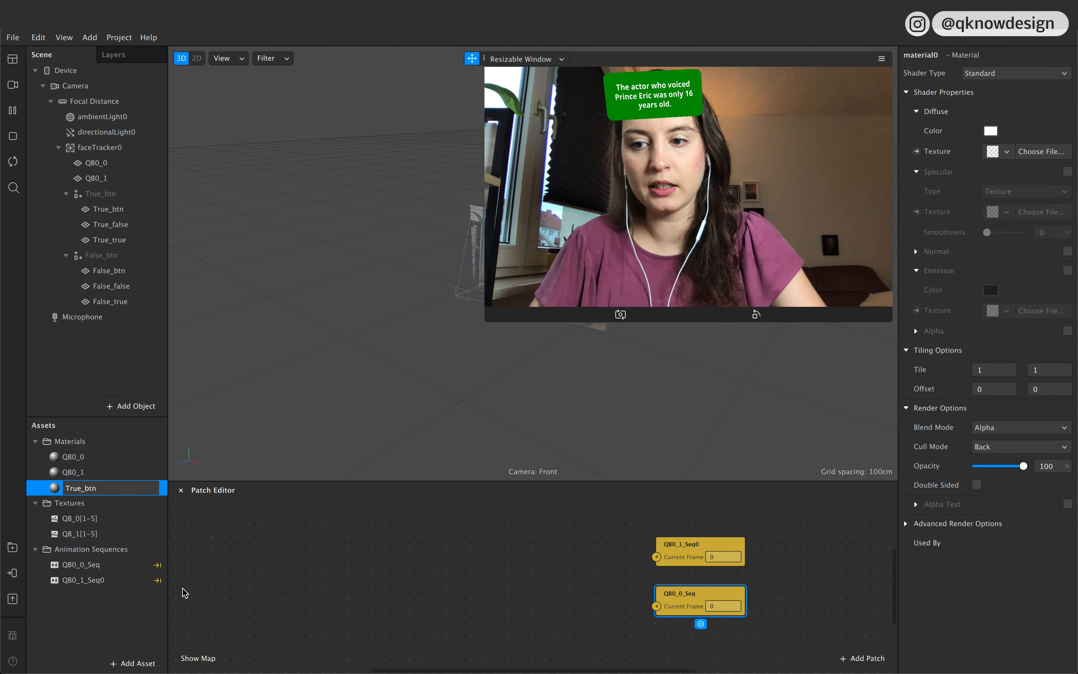
left_click(161, 484)
Step: Duplicate the True_btn material and rename the copy False_btn
left_click(152, 491)
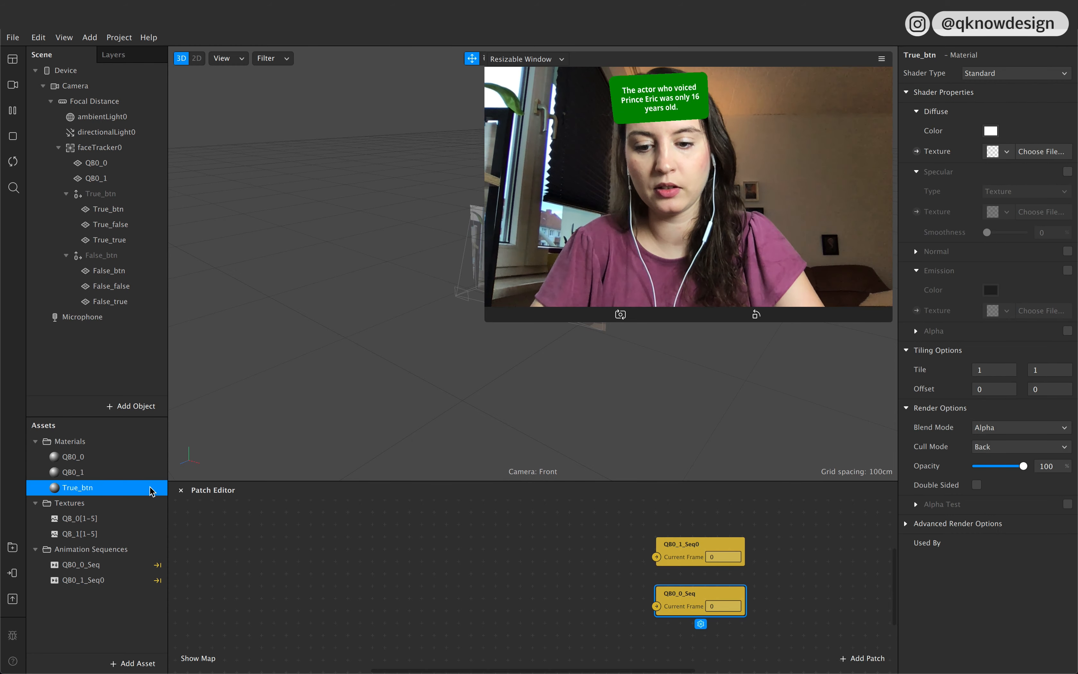
key("super+d")
double_click(135, 503)
left_click(135, 504)
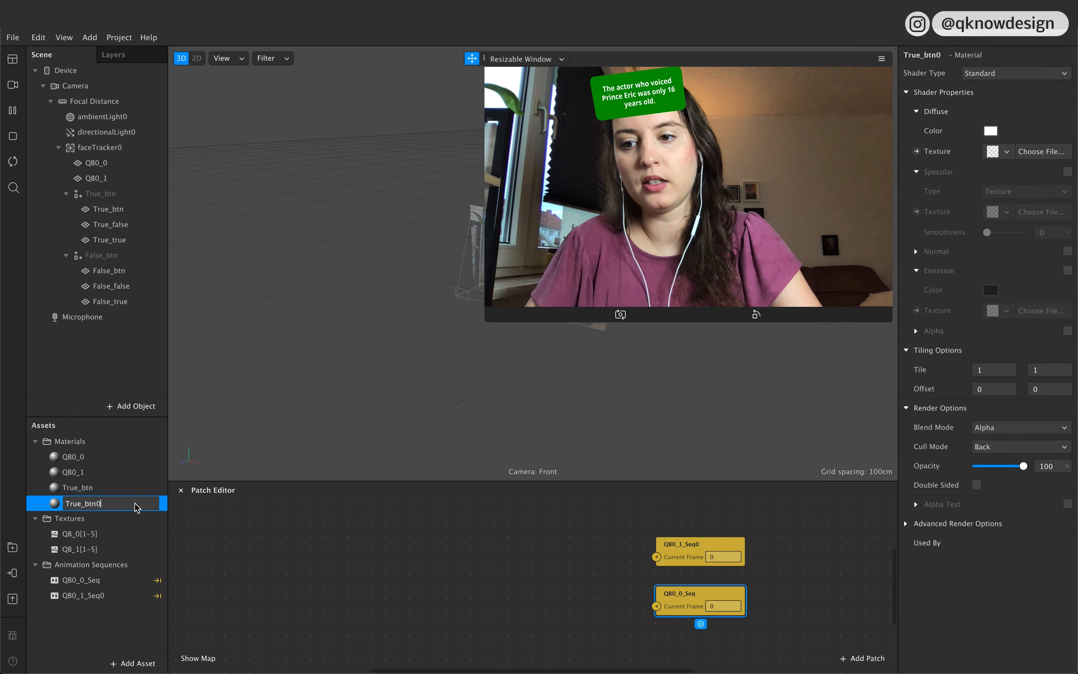
key("Left")
key("Left")
key("Left")
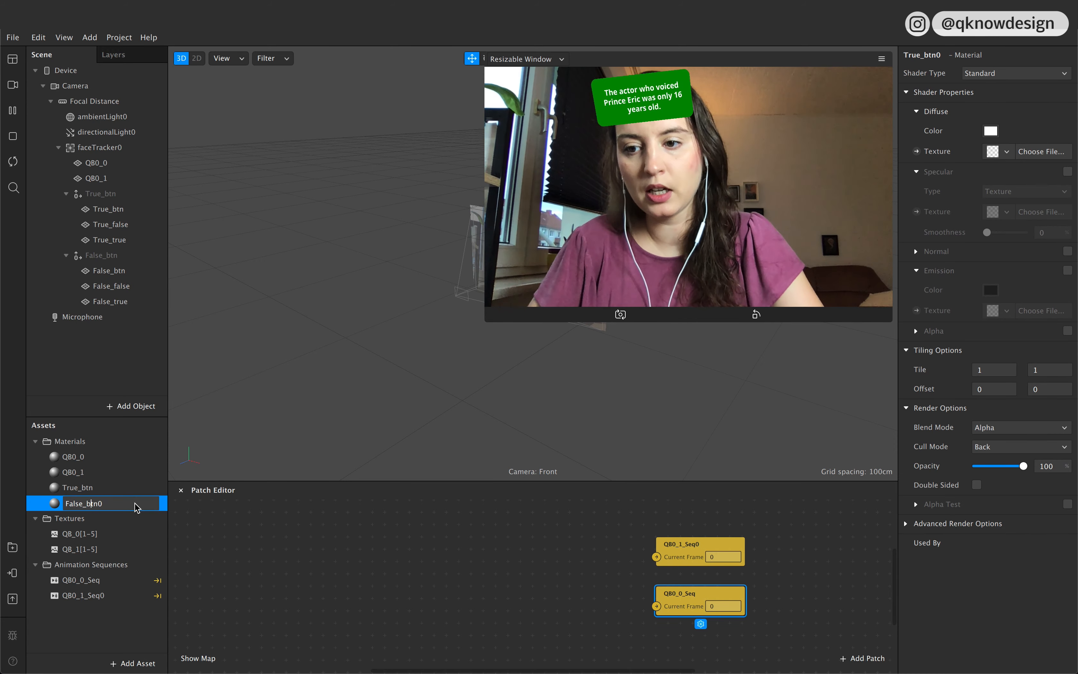
key("BackSpace")
left_click(78, 644)
Step: Import true.png and false.png from the computer's textures folder as textures
left_click(73, 518)
left_click(130, 663)
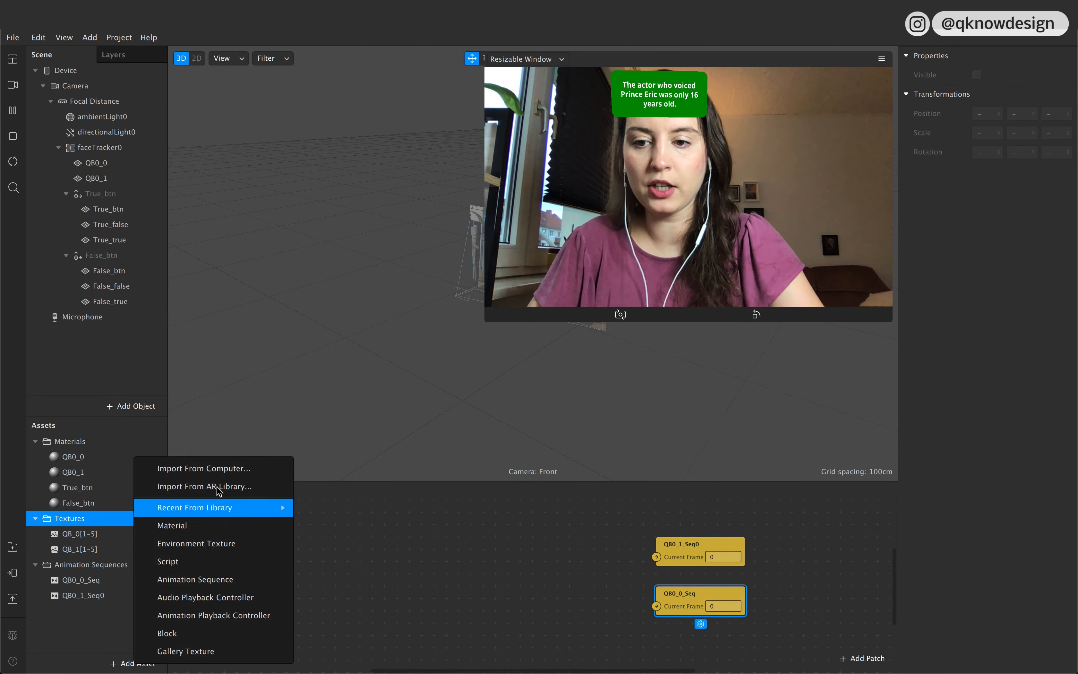
left_click(226, 469)
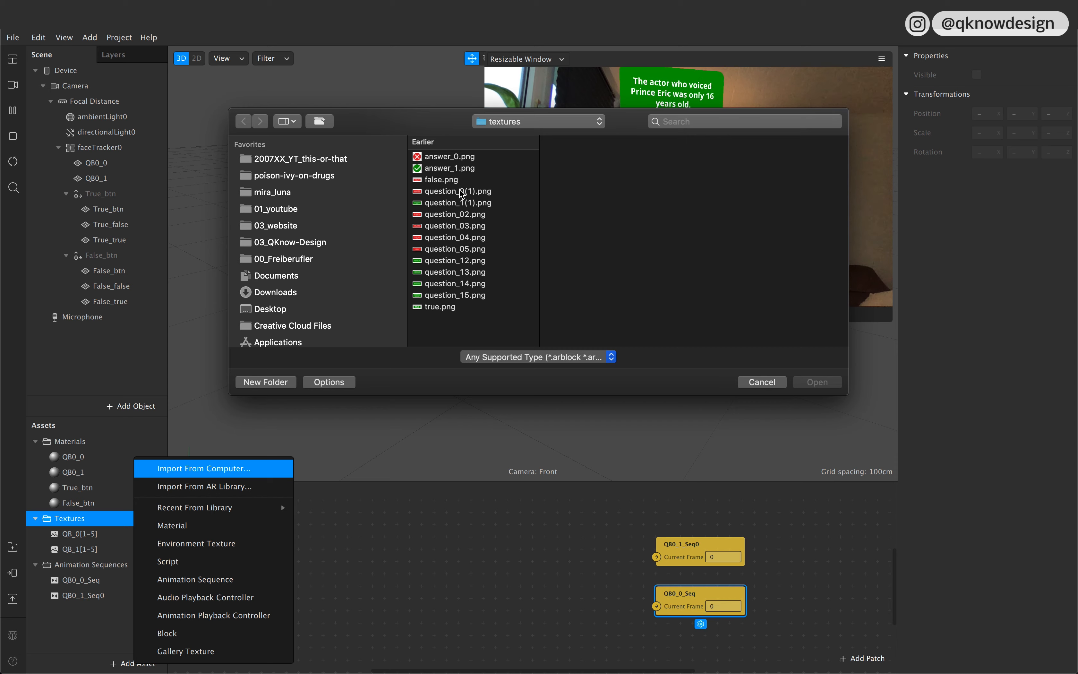
left_click(450, 307)
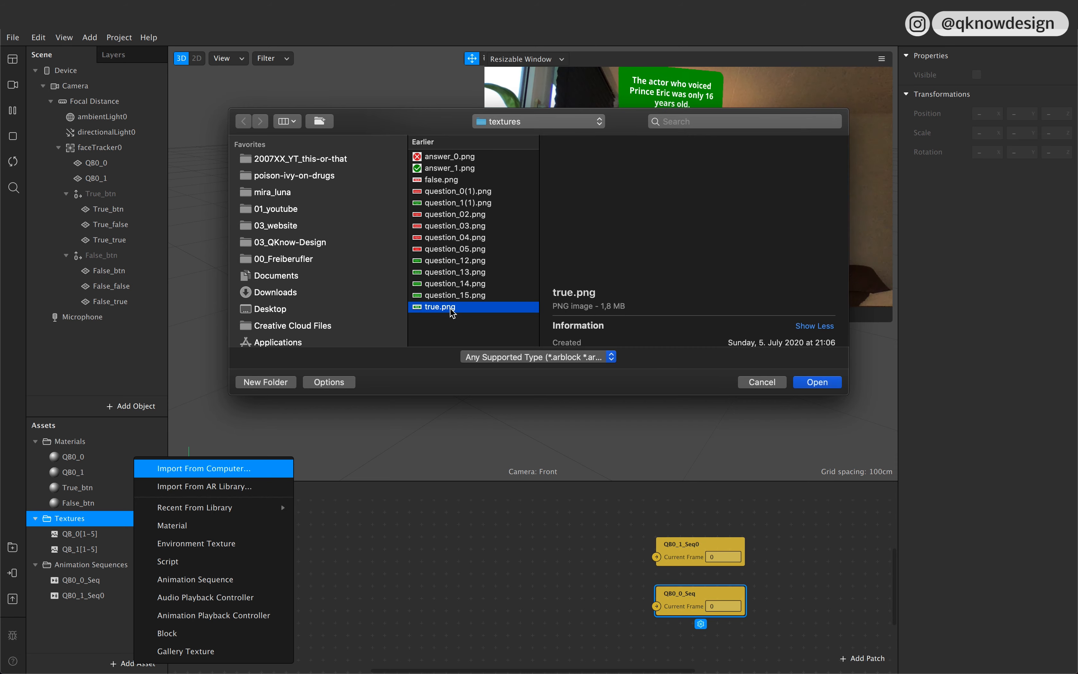
left_click(452, 180, "super")
left_click(826, 382)
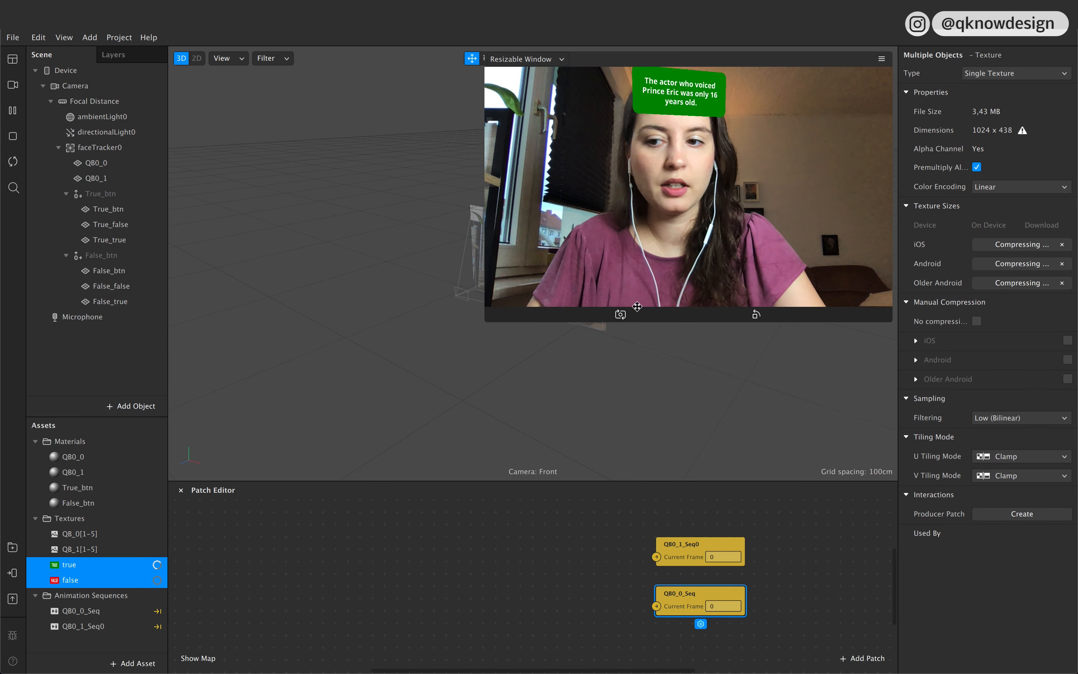
Step: Set the shader type of the True_btn and False_btn materials to Flat
left_click(94, 490)
left_click(94, 503, "shift")
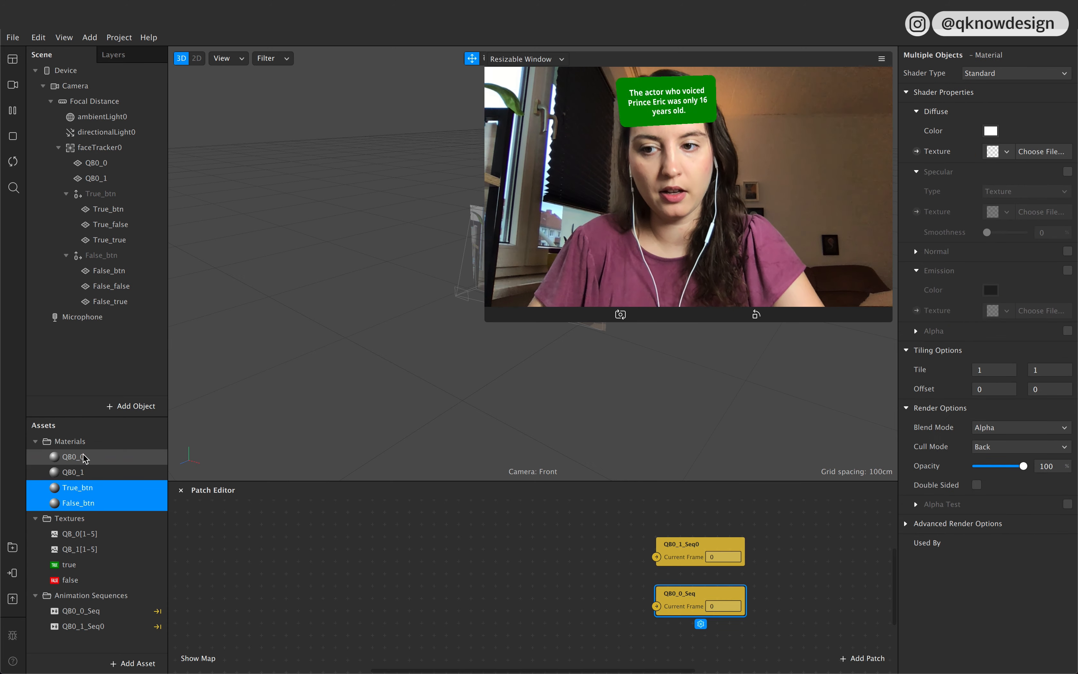
left_click(1034, 73)
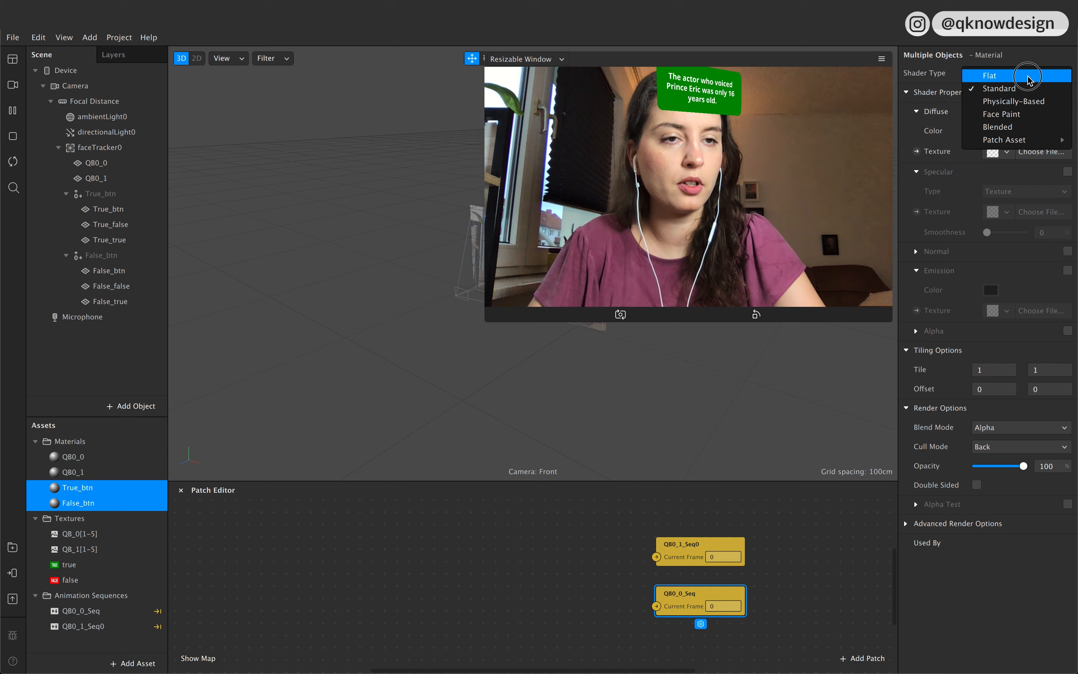
key("Return")
Step: Assign the true texture to the True_btn material and the false texture to the False_btn material
left_click(101, 564)
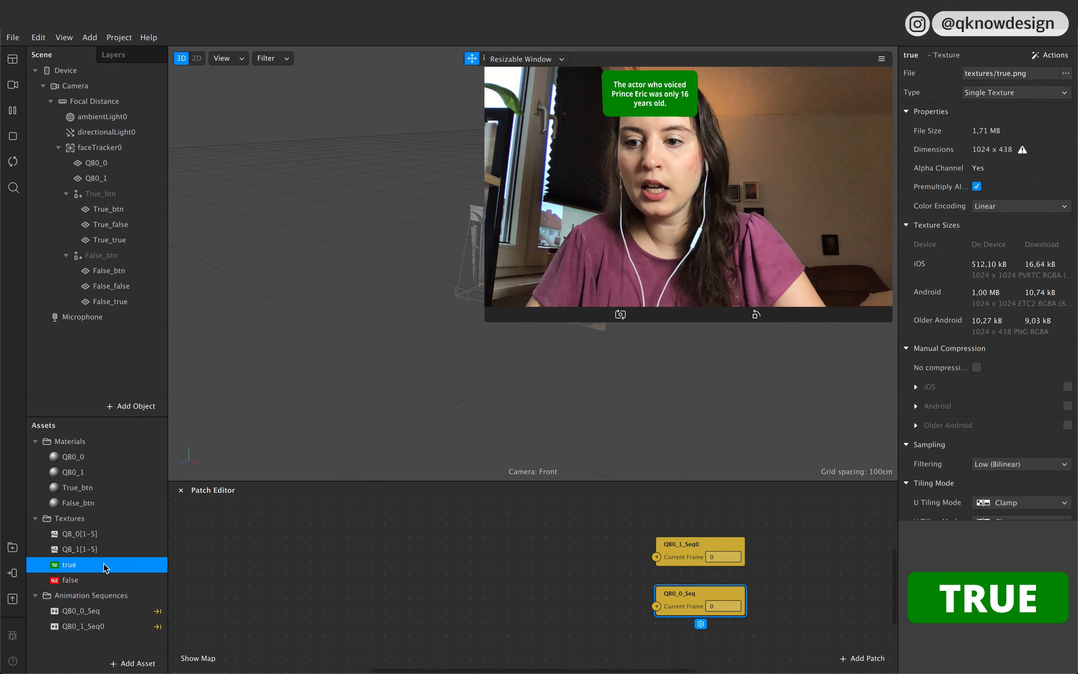
left_click(101, 486)
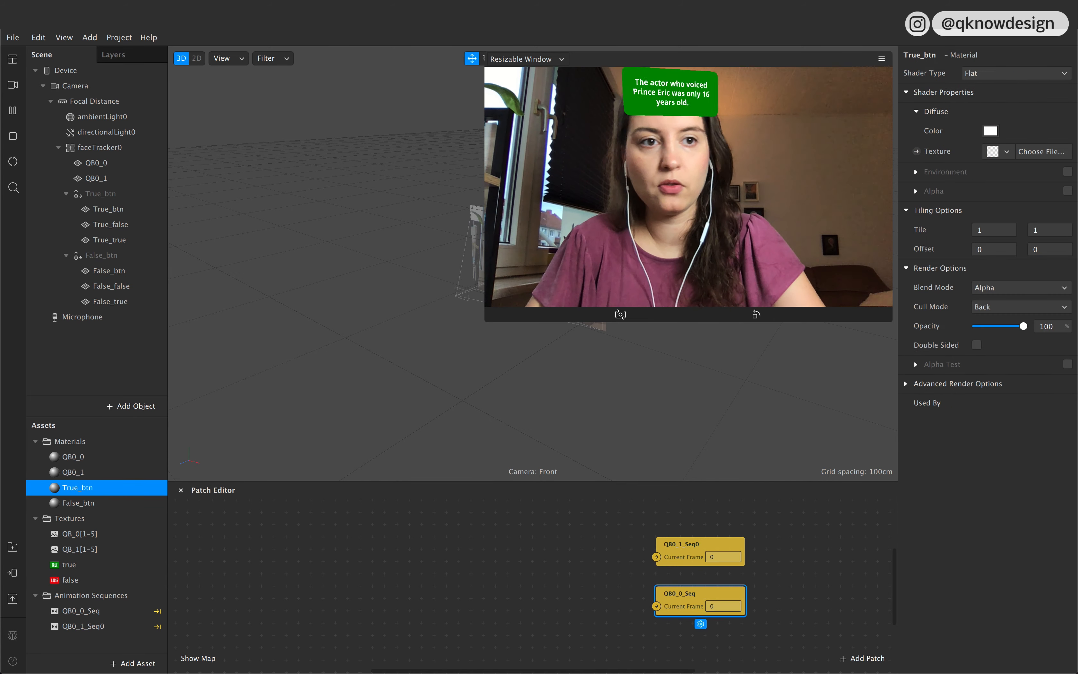
left_click(1006, 151)
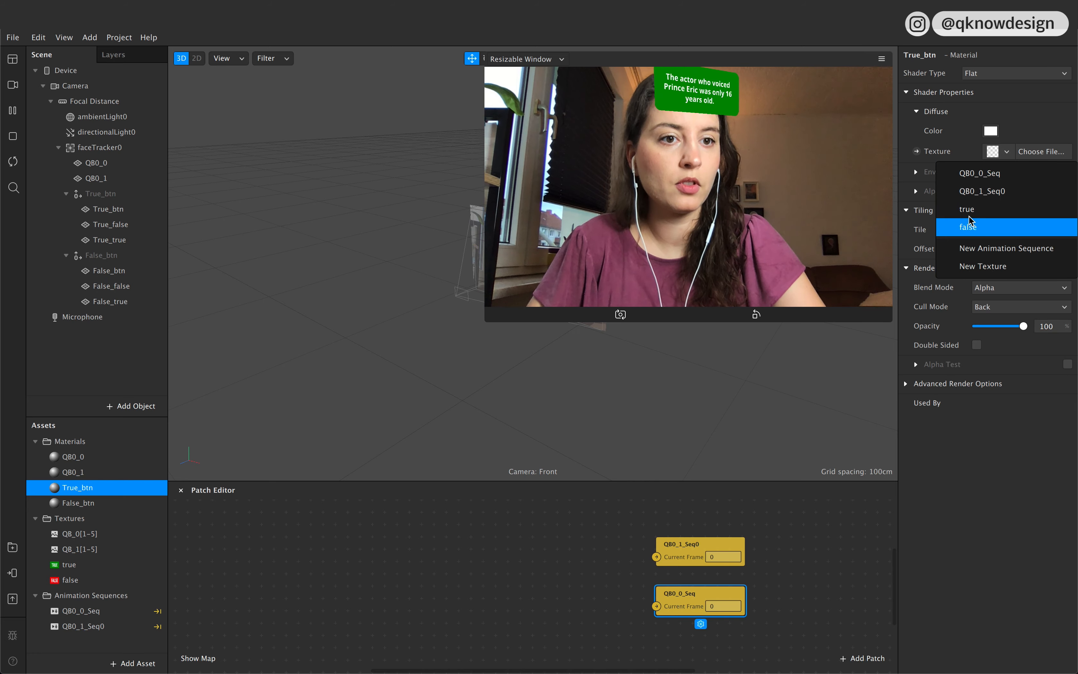
left_click(980, 218)
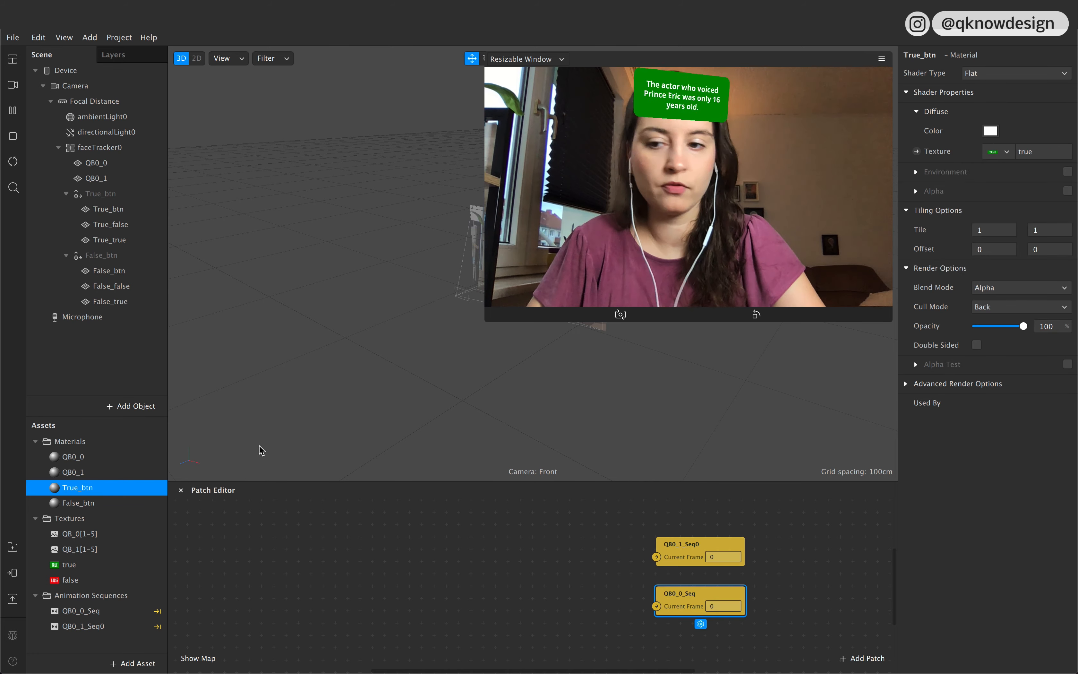
left_click(85, 503)
left_click(1006, 151)
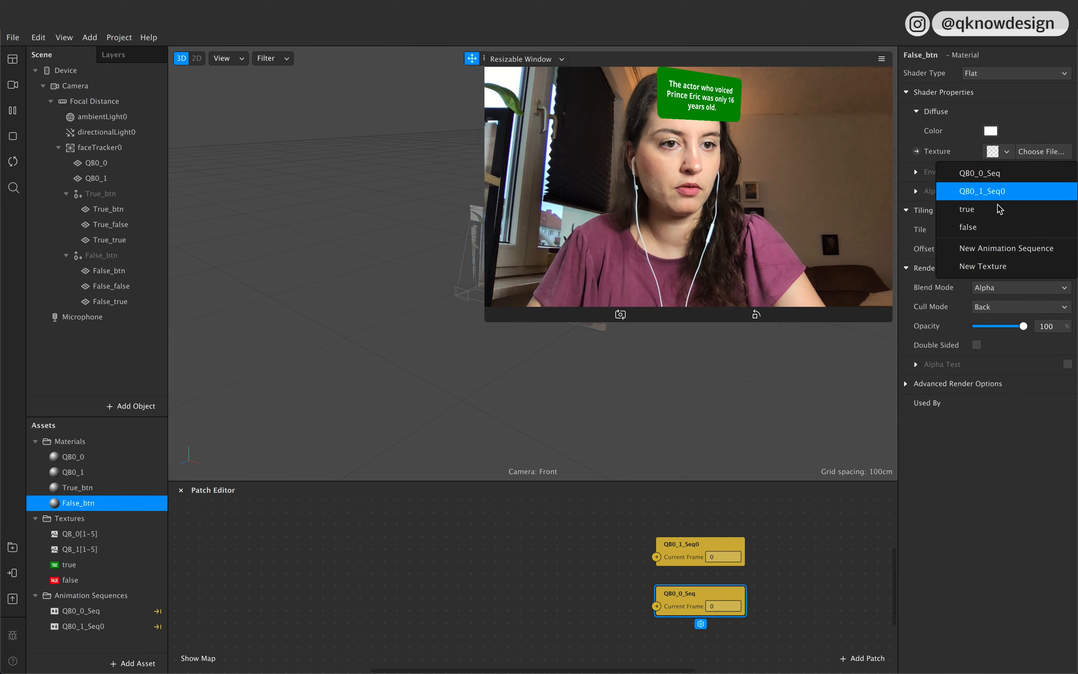
left_click(994, 228)
left_click(106, 360)
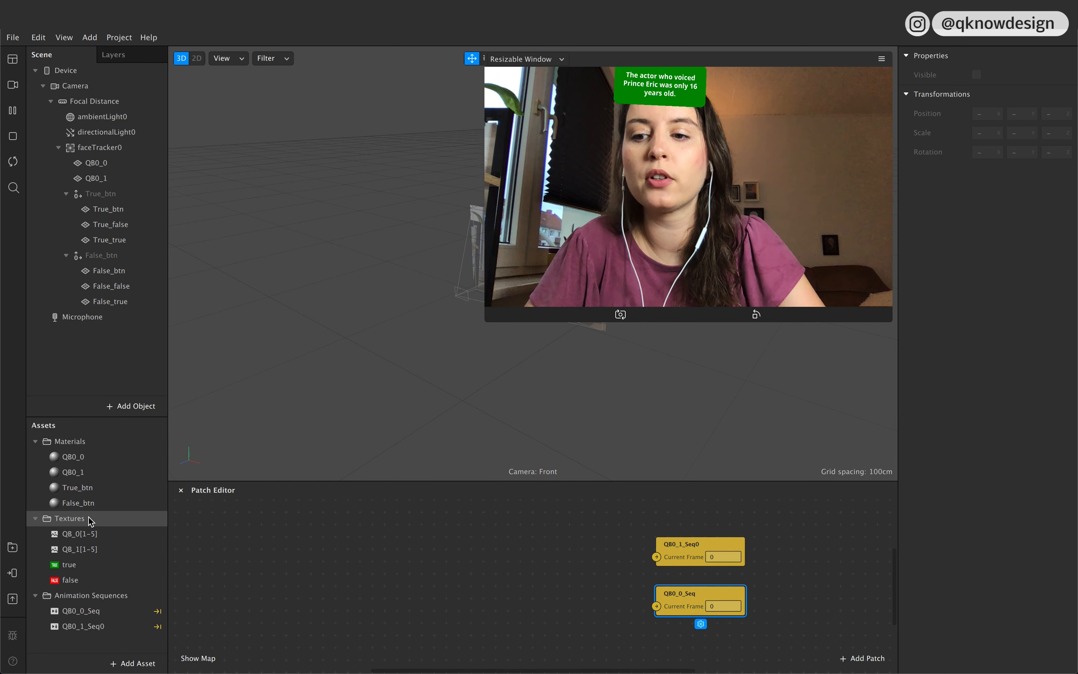
Step: Add a new material named false_icon
left_click(111, 503)
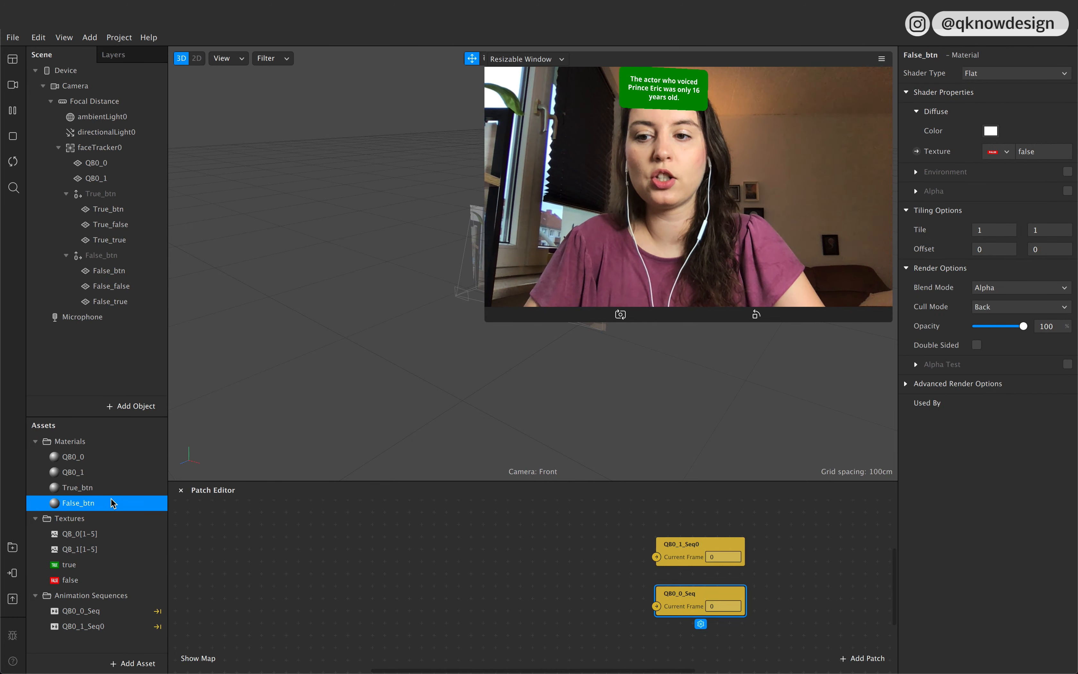
left_click(112, 518)
left_click(140, 664)
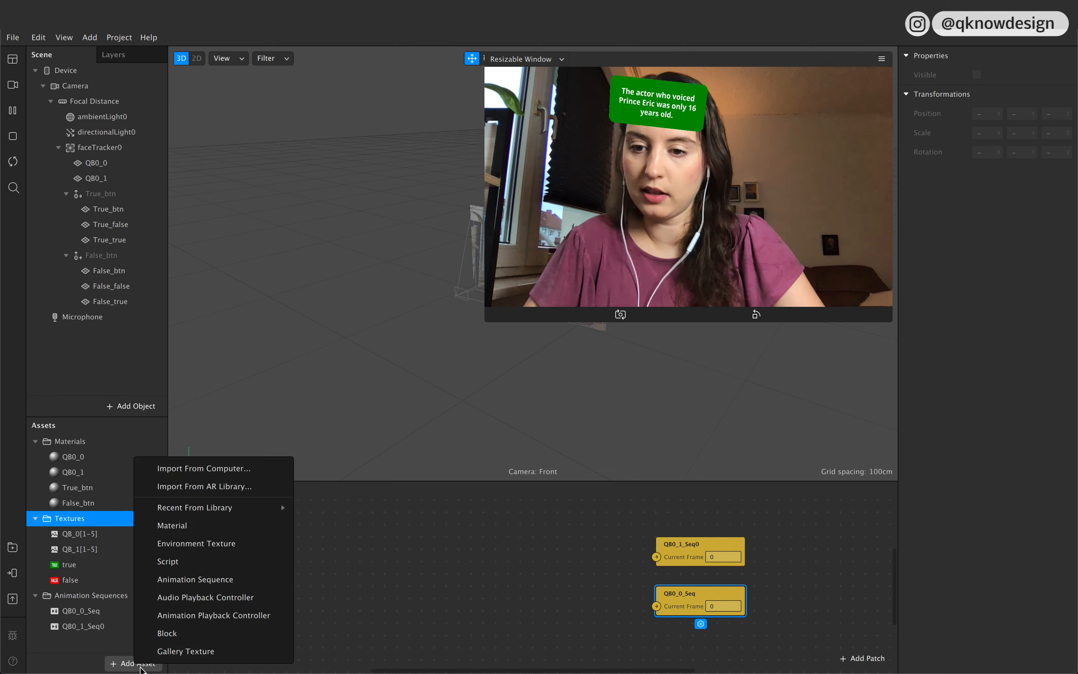
left_click(215, 523)
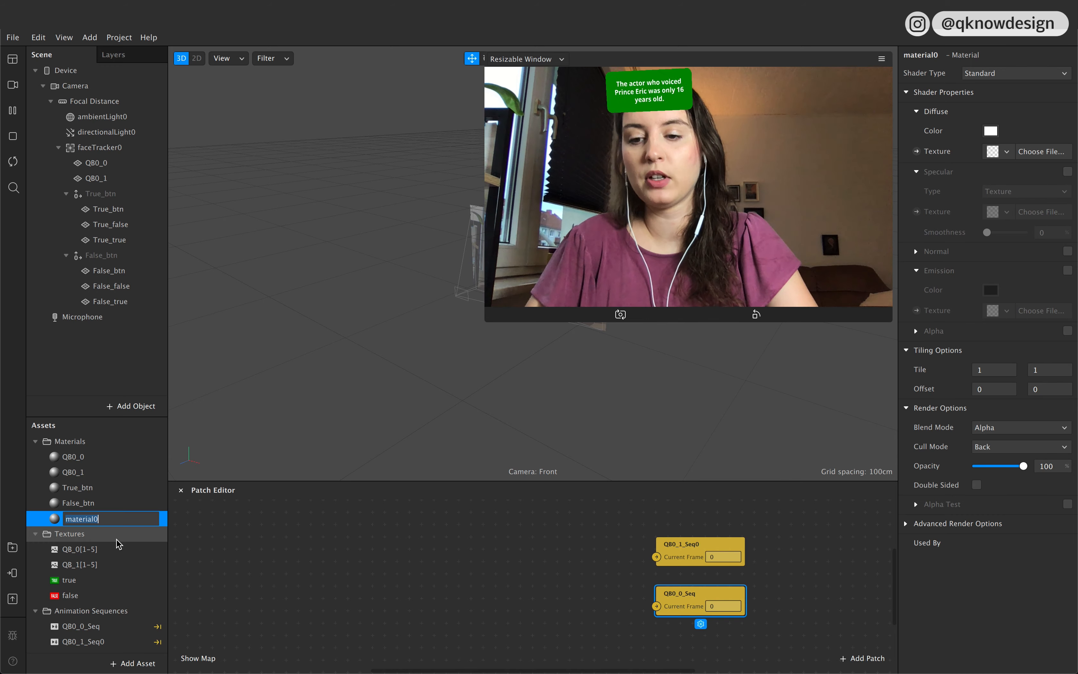
type("false_icon")
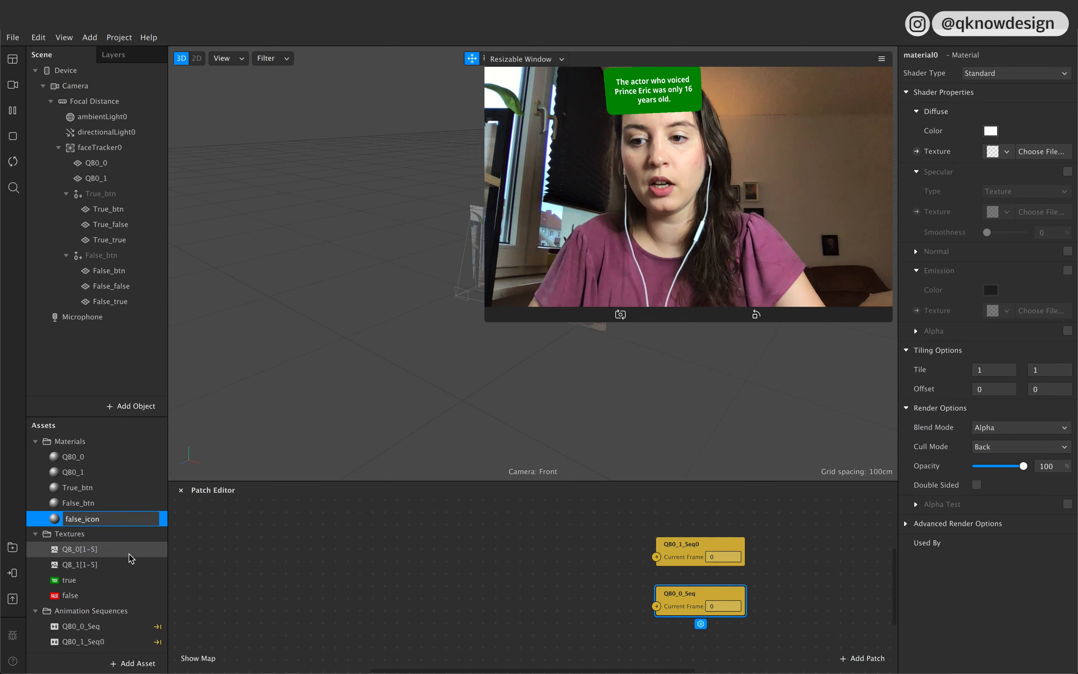
left_click(127, 550)
Step: Duplicate the false_icon material and rename the copy true_icon
left_click(129, 517)
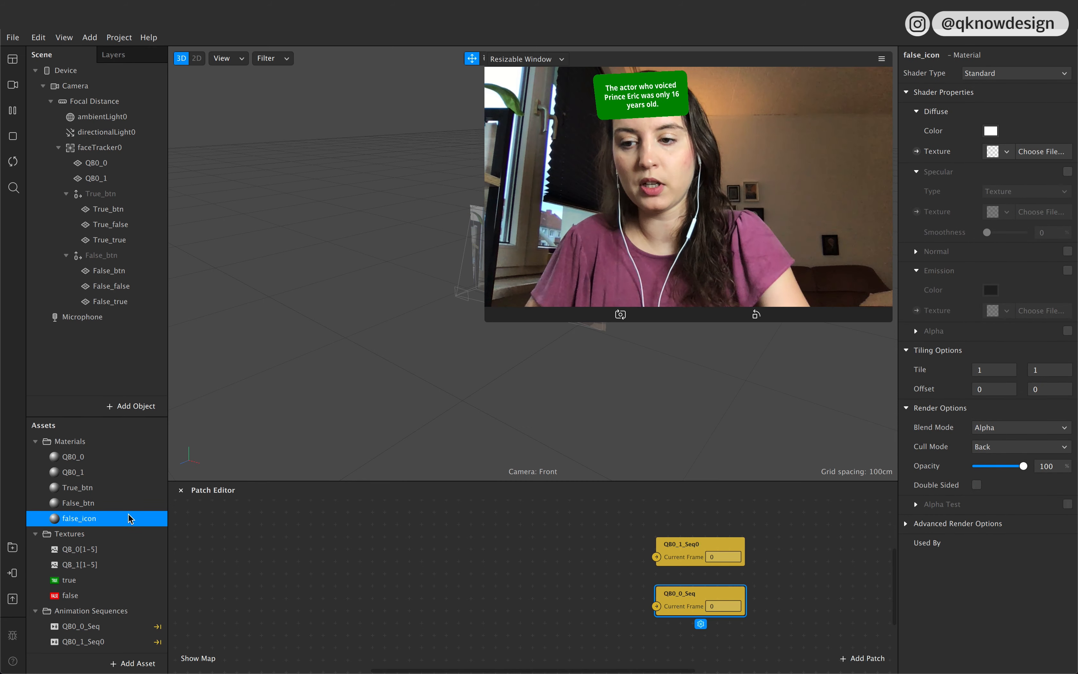
key("ctrl+d")
double_click(119, 535)
key("Right")
key("shift+Left")
key("shift+Left")
key("shift+Left")
key("Right")
key("BackSpace")
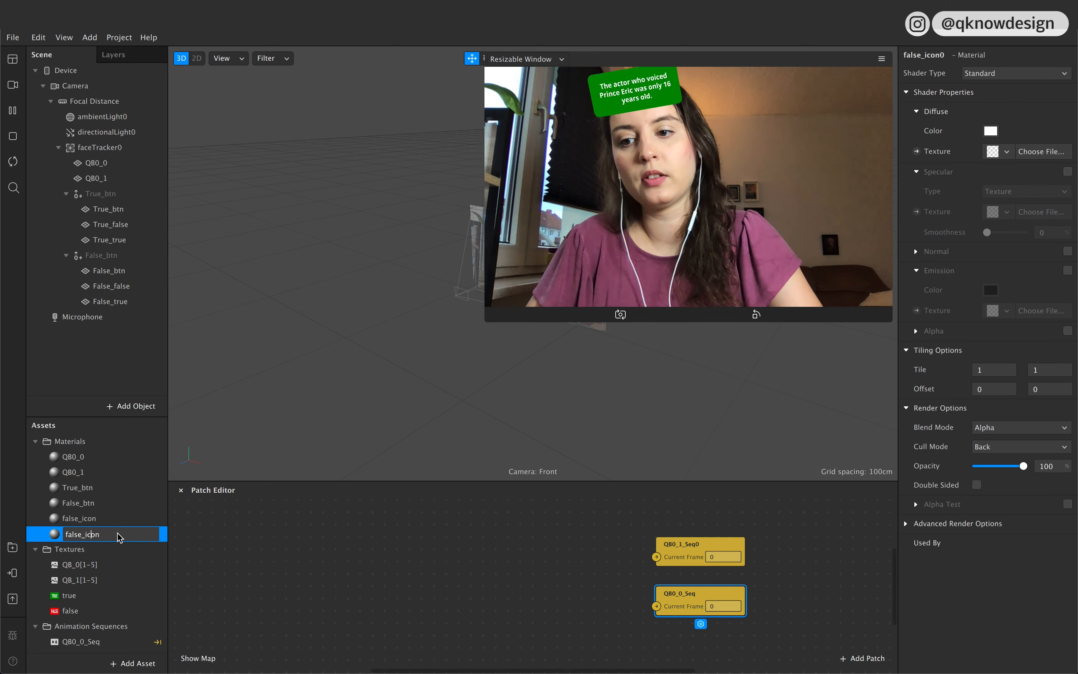
key("Home")
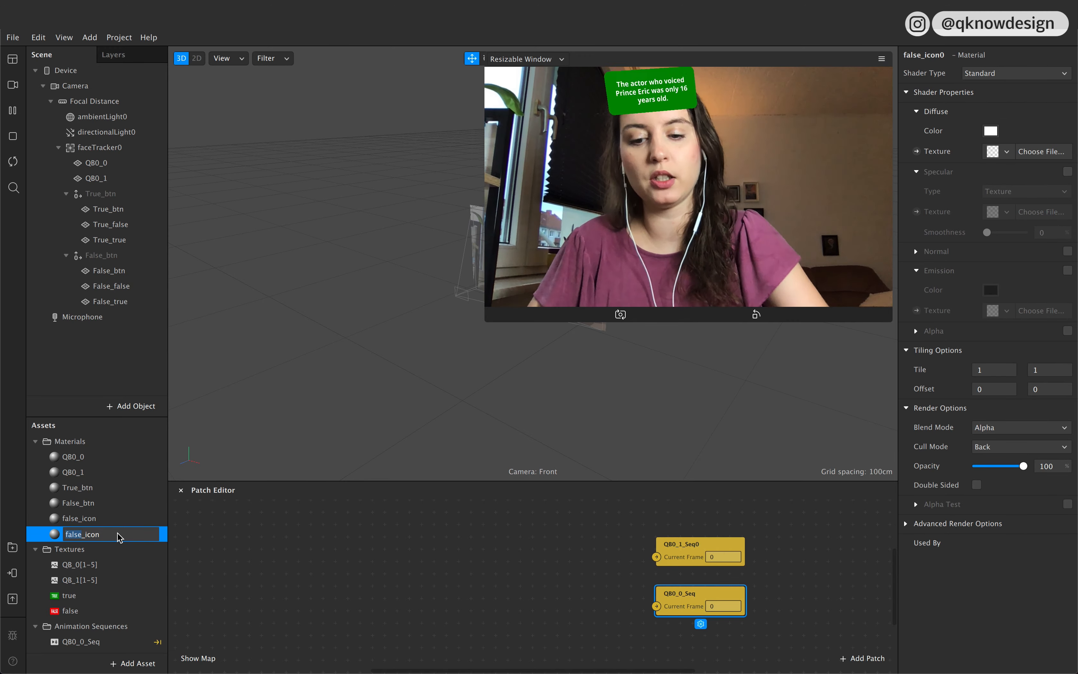
type("true")
left_click(142, 565)
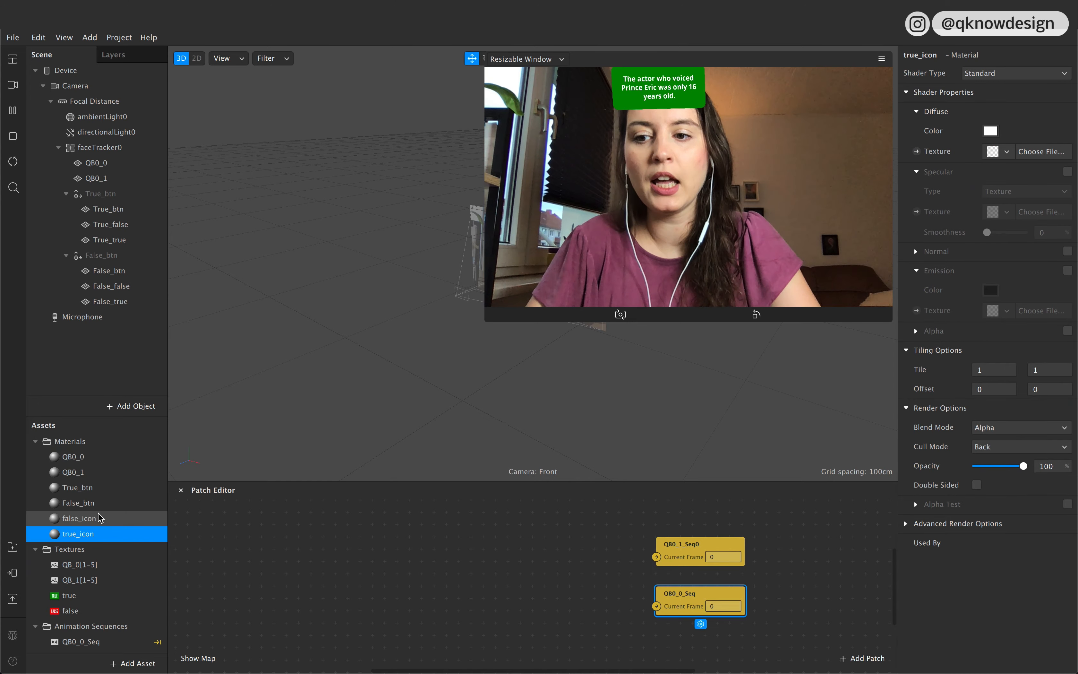
Step: Import answer_0.png and answer_1.png from the computer's textures folder as textures
left_click(102, 521)
left_click(89, 551)
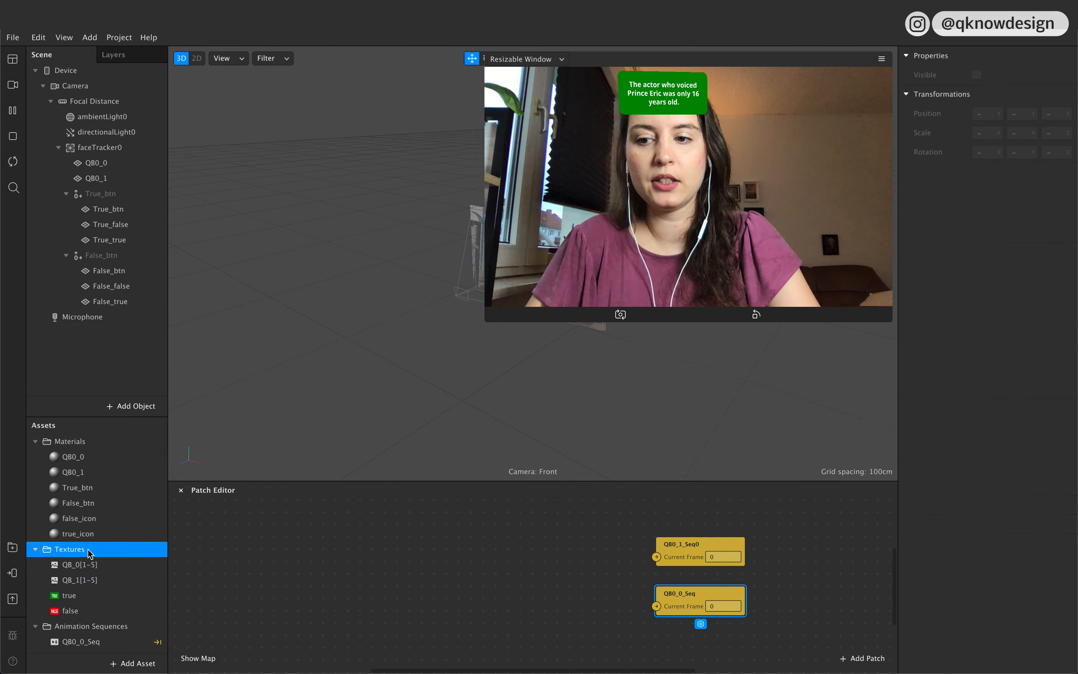
left_click(136, 663)
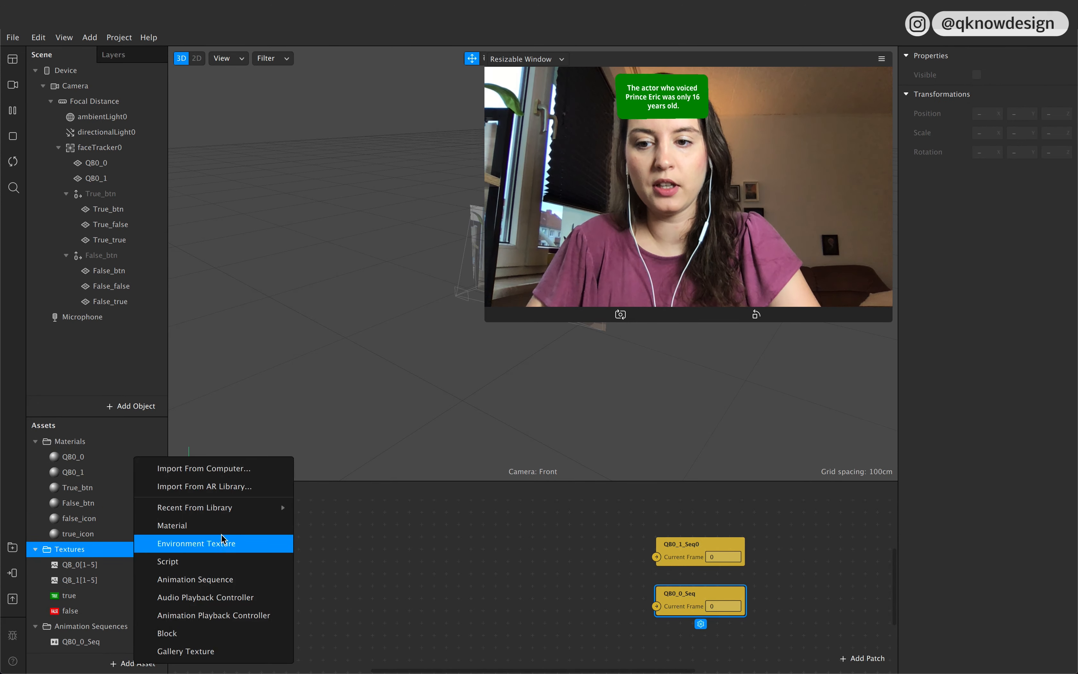
left_click(233, 475)
left_click(448, 158)
left_click(457, 168, "shift")
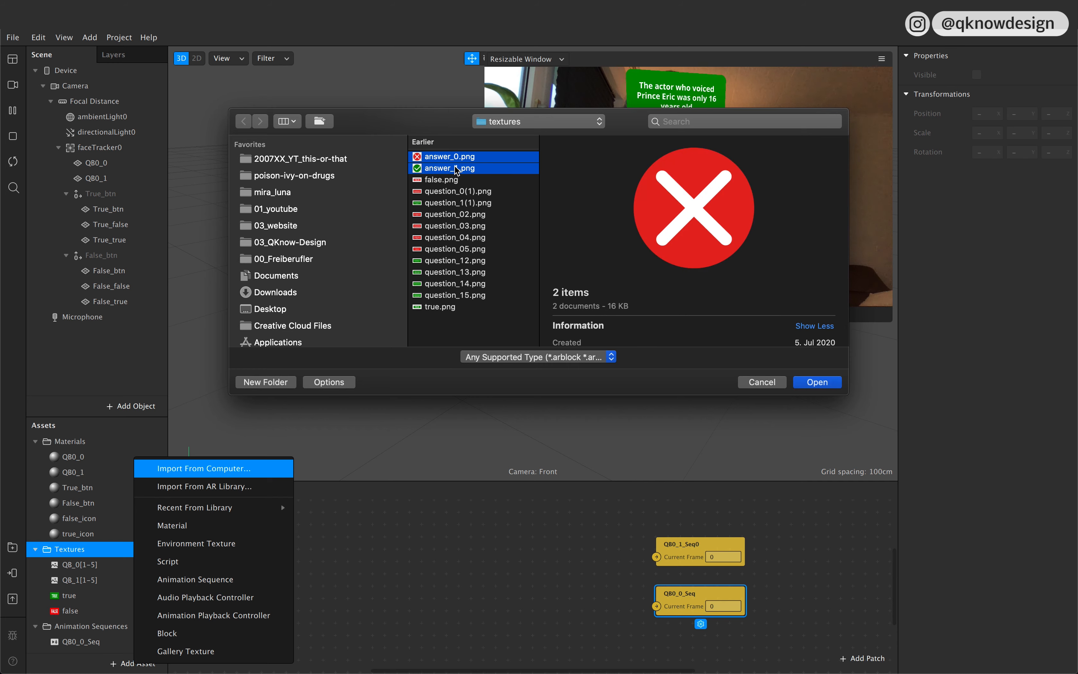
left_click(817, 382)
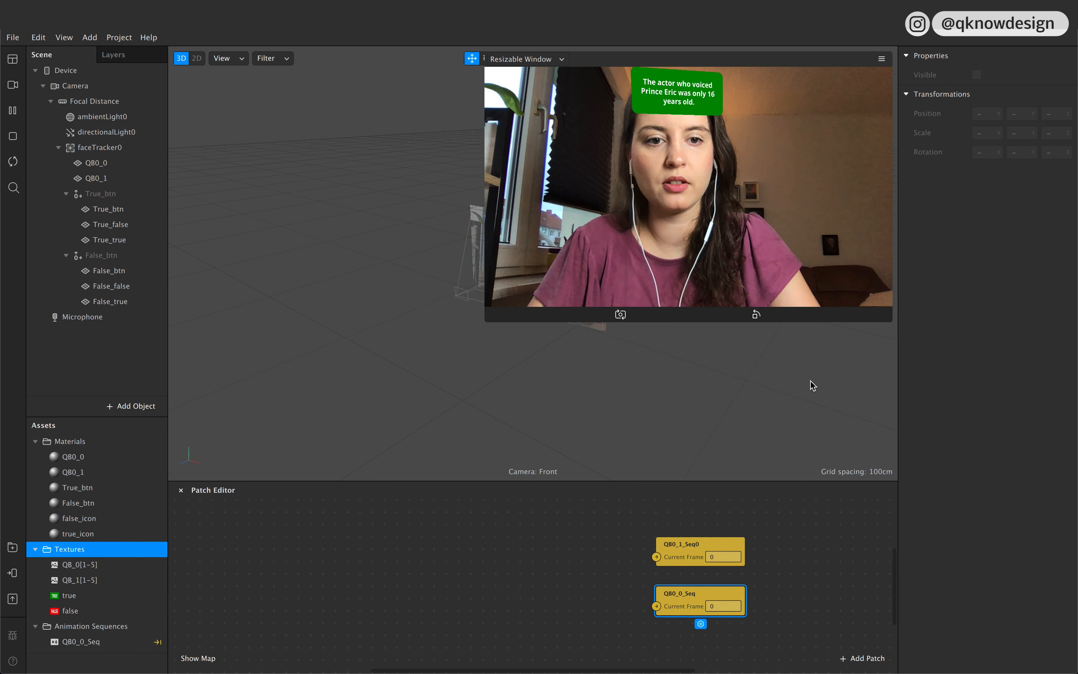
Step: Assign the answer_0 texture to the false_icon material and the answer_1 texture to the true_icon material
left_click(111, 519)
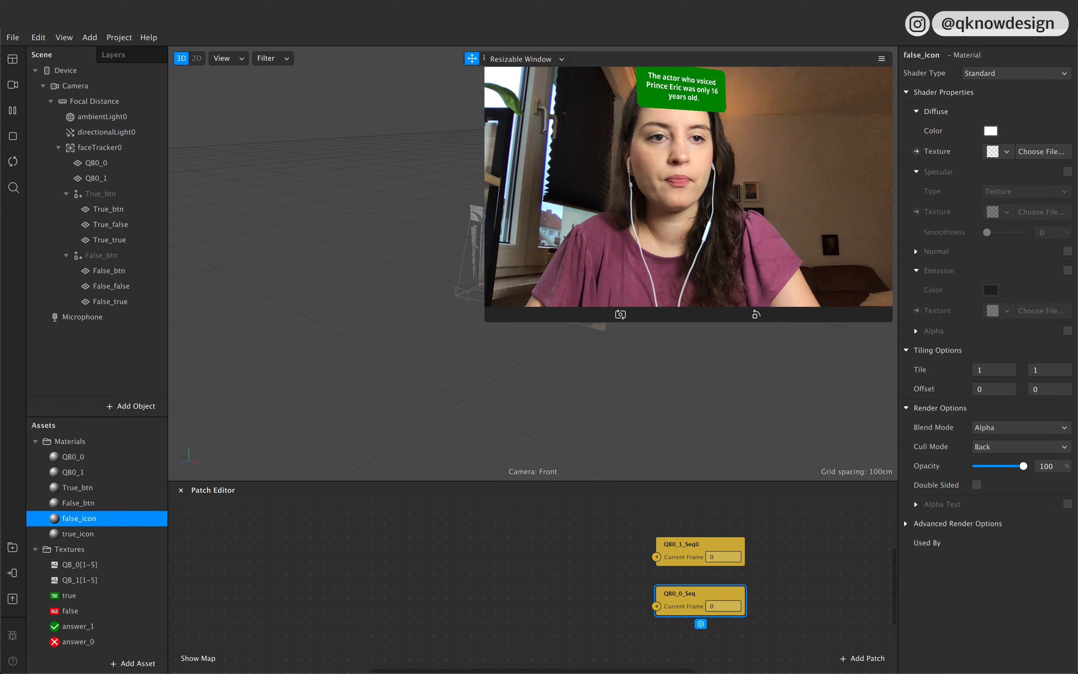
left_click(1006, 153)
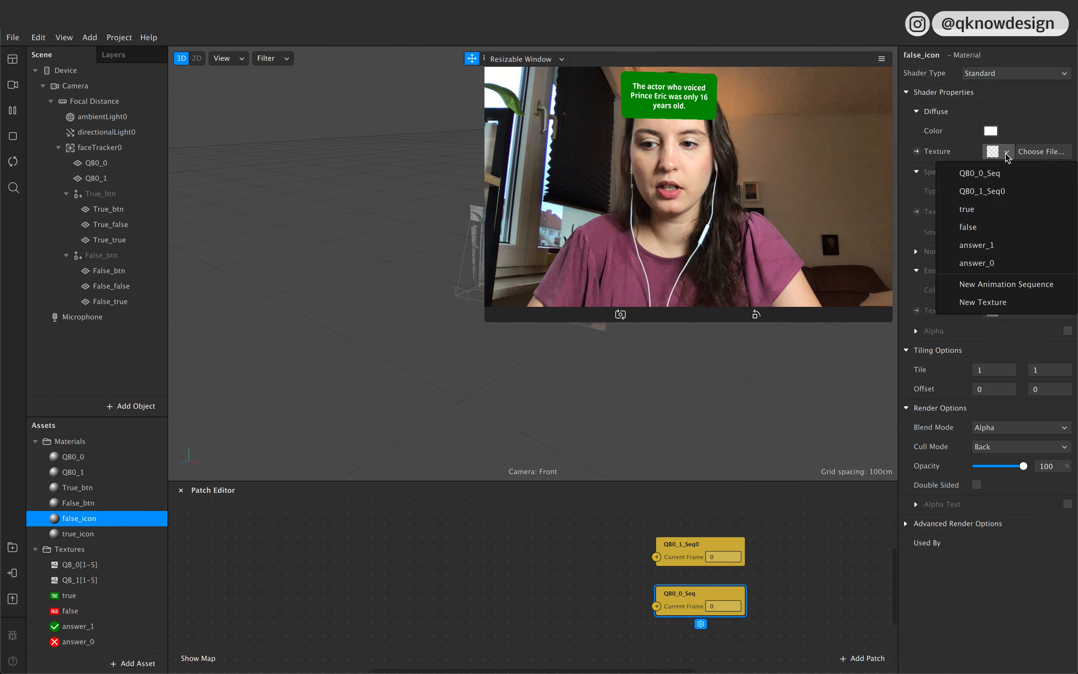
left_click(996, 264)
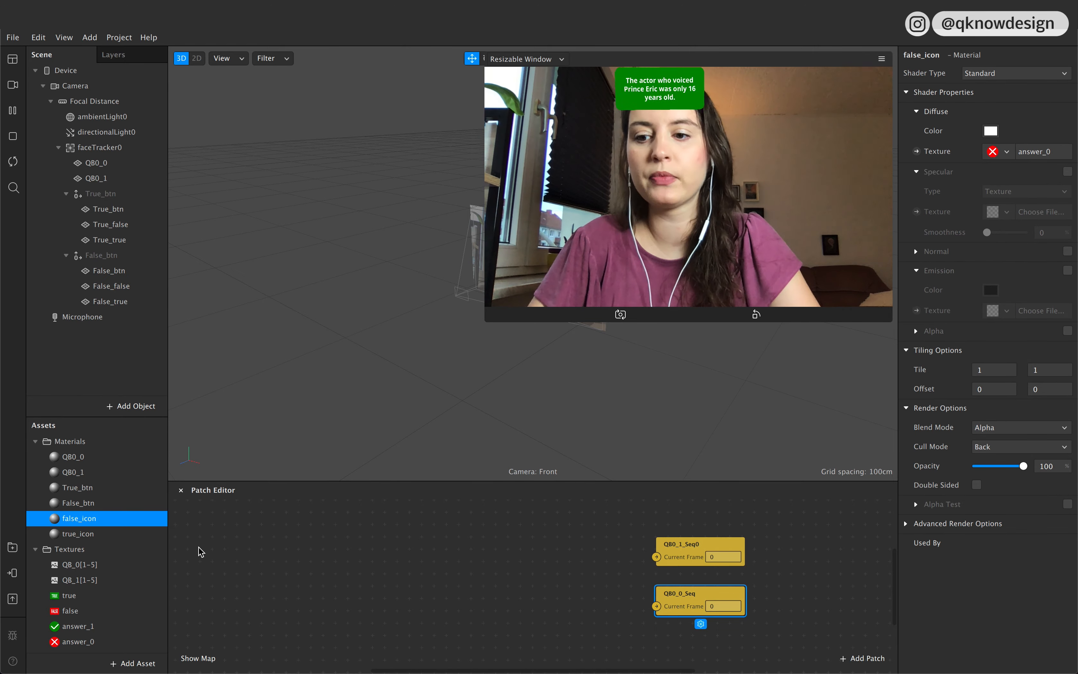
left_click(116, 534)
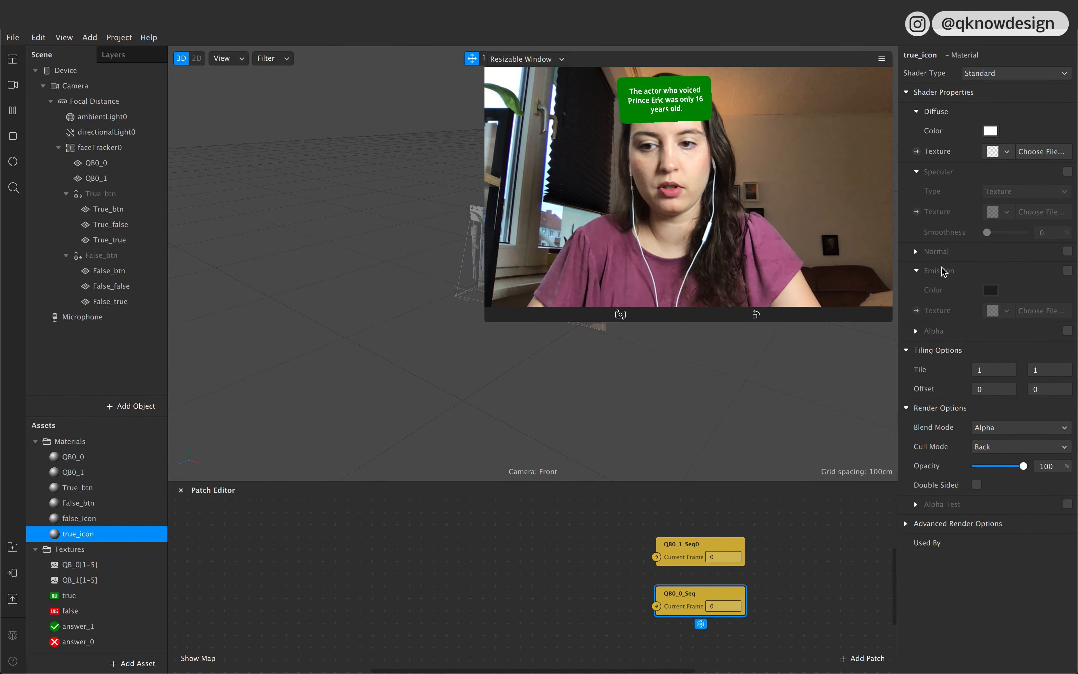
left_click(997, 151)
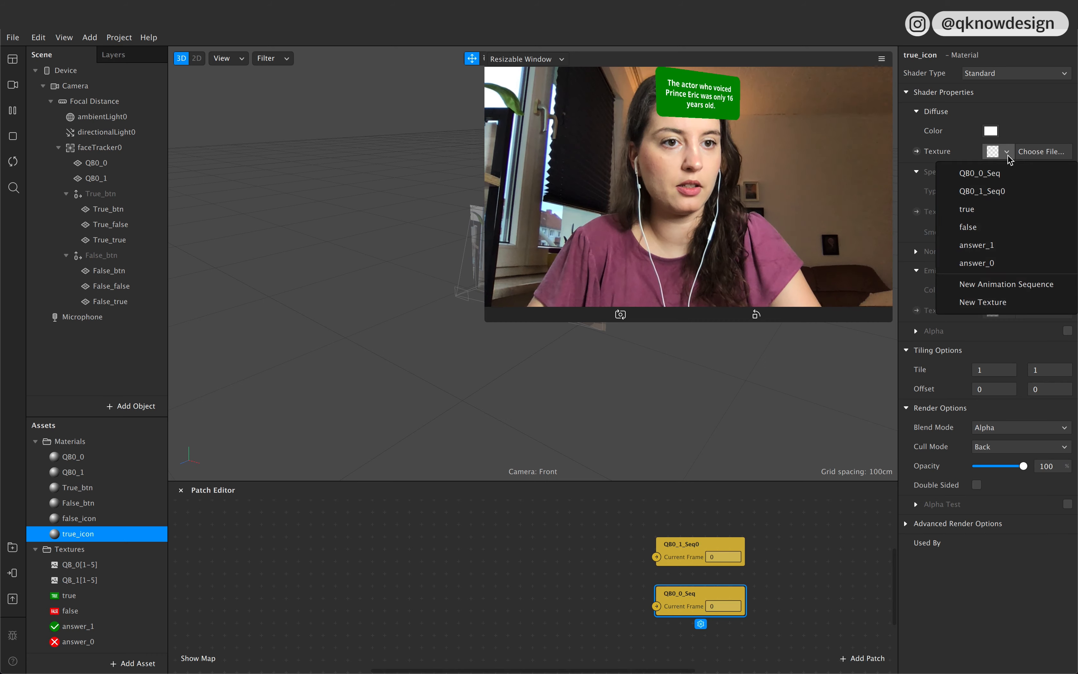
left_click(993, 248)
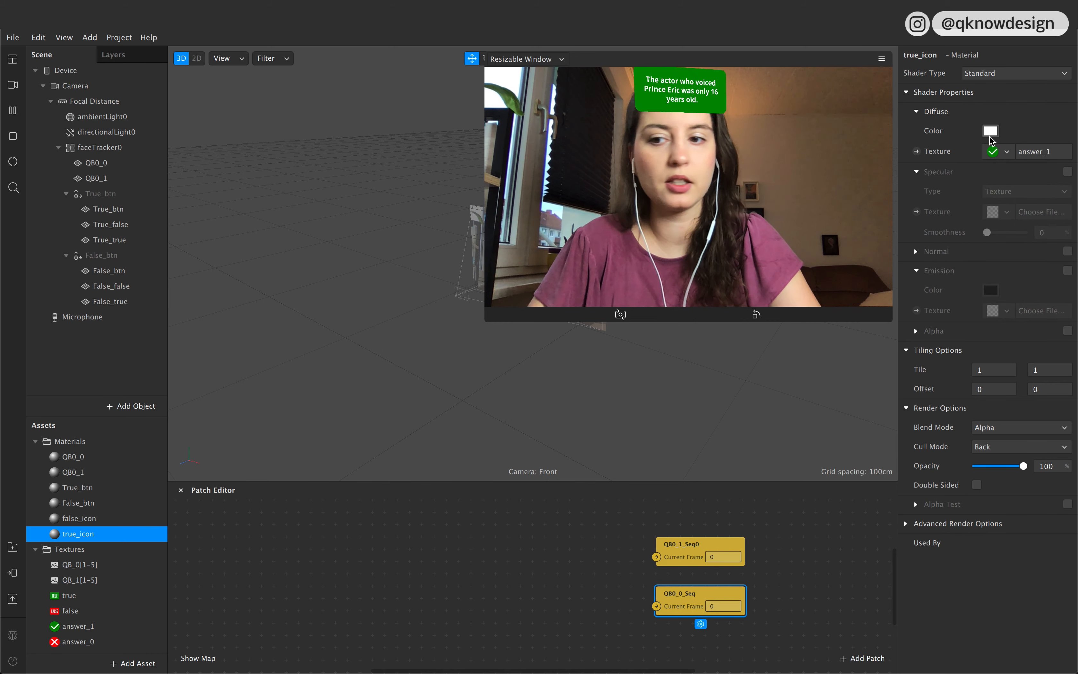
Step: Set the shader type of the false_icon and true_icon materials to Flat
left_click(89, 518, "shift")
left_click(1010, 74)
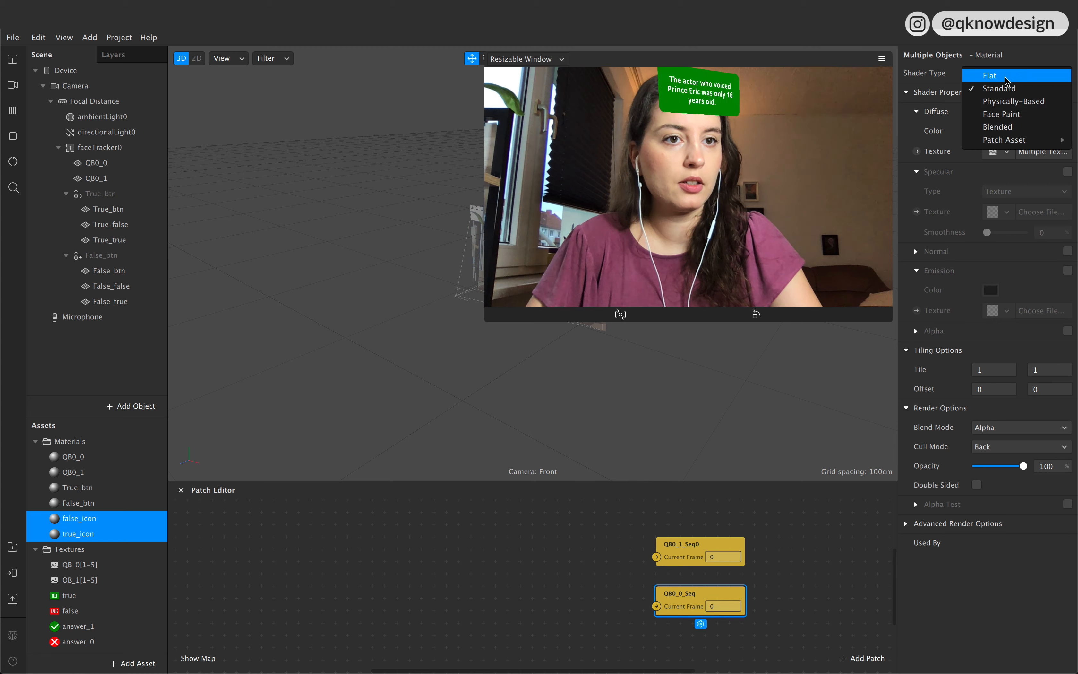
key("Return")
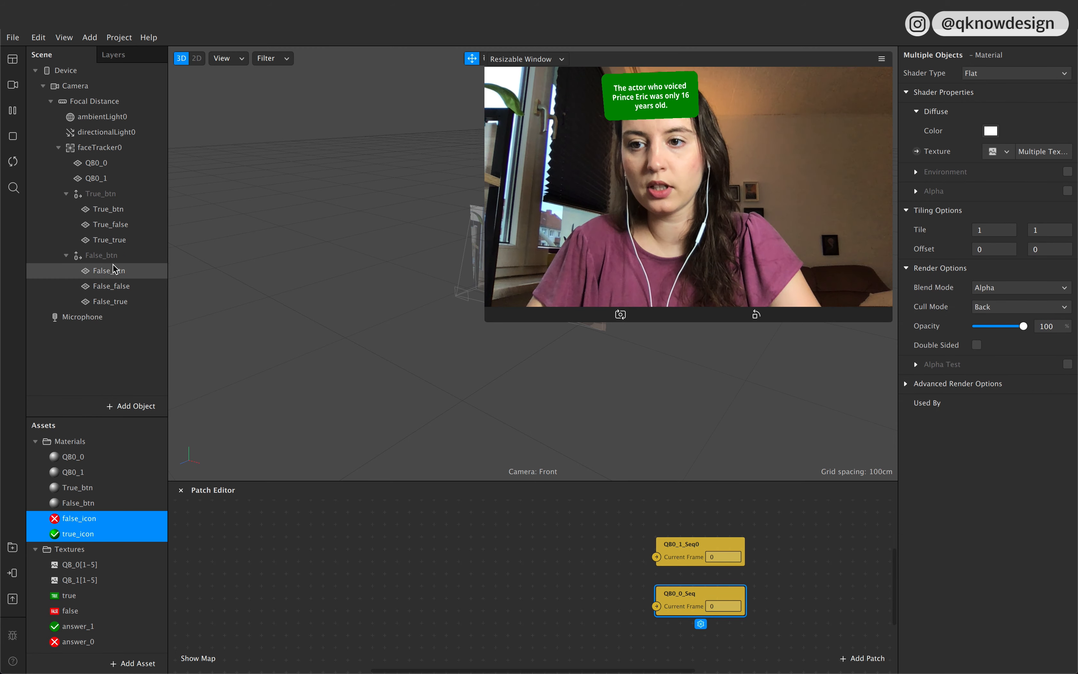
Step: Collapse the True_btn and False_btn null objects in the scene tree and make both visible
left_click(102, 255)
left_click(118, 195, "shift")
left_click(83, 316)
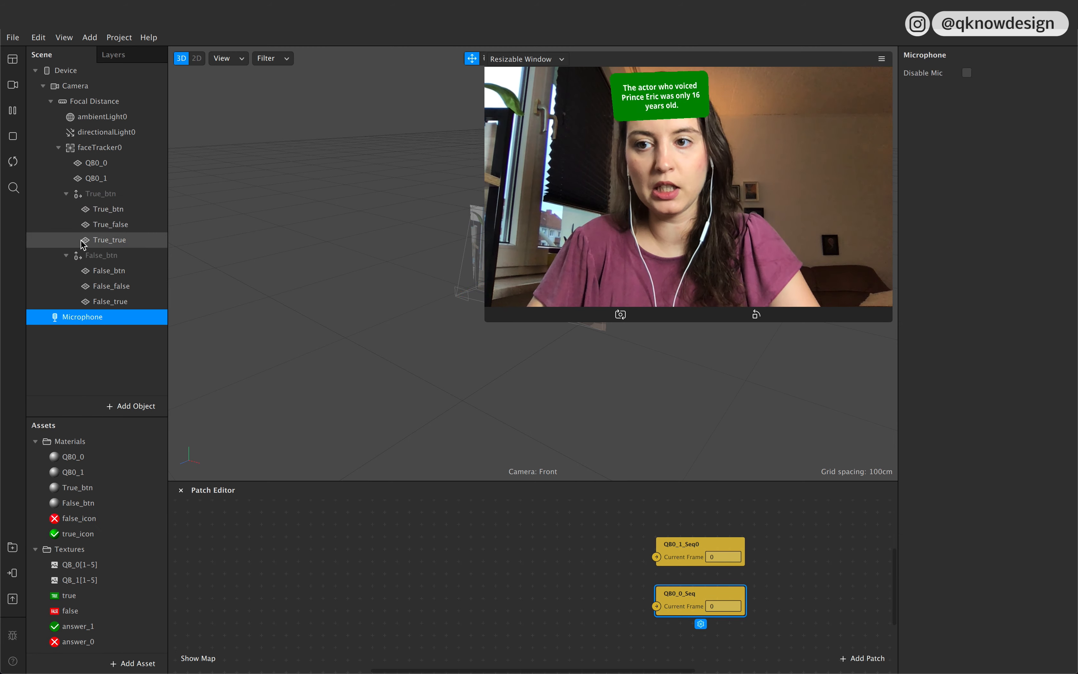
left_click(65, 255)
left_click(115, 194)
left_click(66, 193)
left_click(100, 209, "shift")
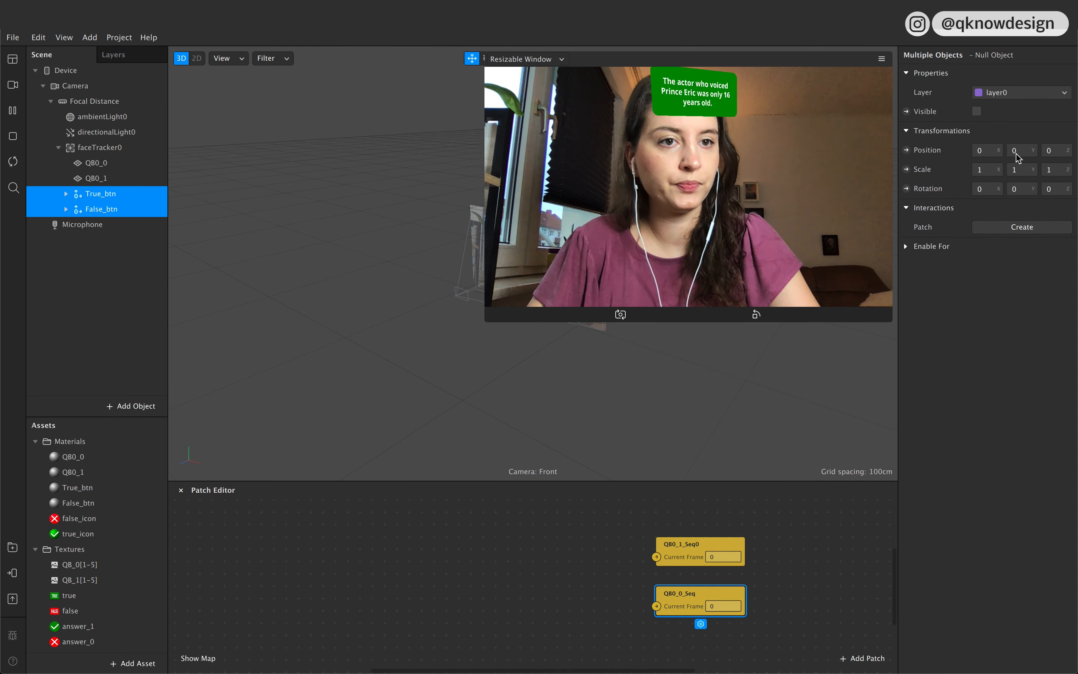
left_click(977, 111)
left_click(96, 320)
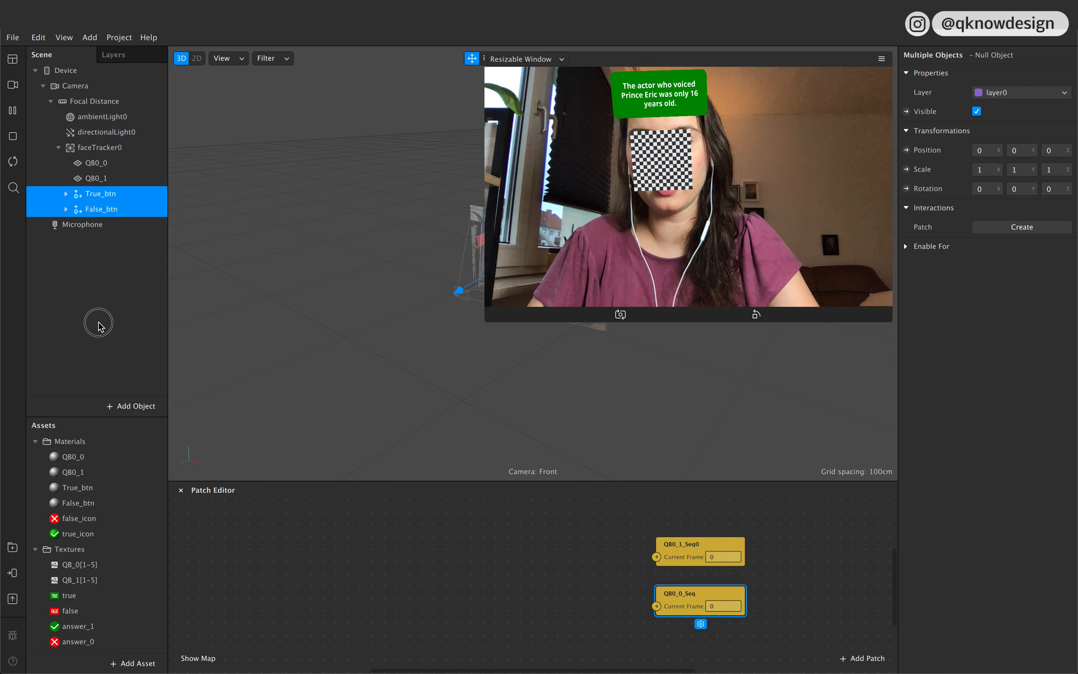
Step: Expand the True_btn and False_btn null objects and assign the false_icon material to the True_false and False_false planes
left_click(66, 193)
left_click(62, 257)
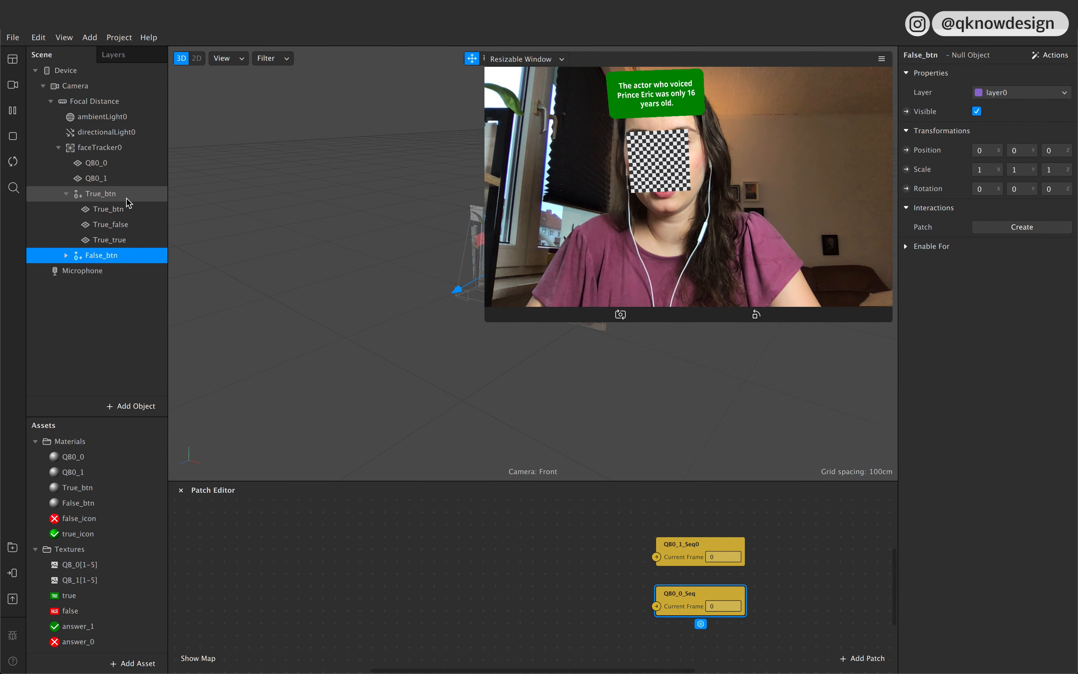
left_click(65, 255)
left_click(114, 226)
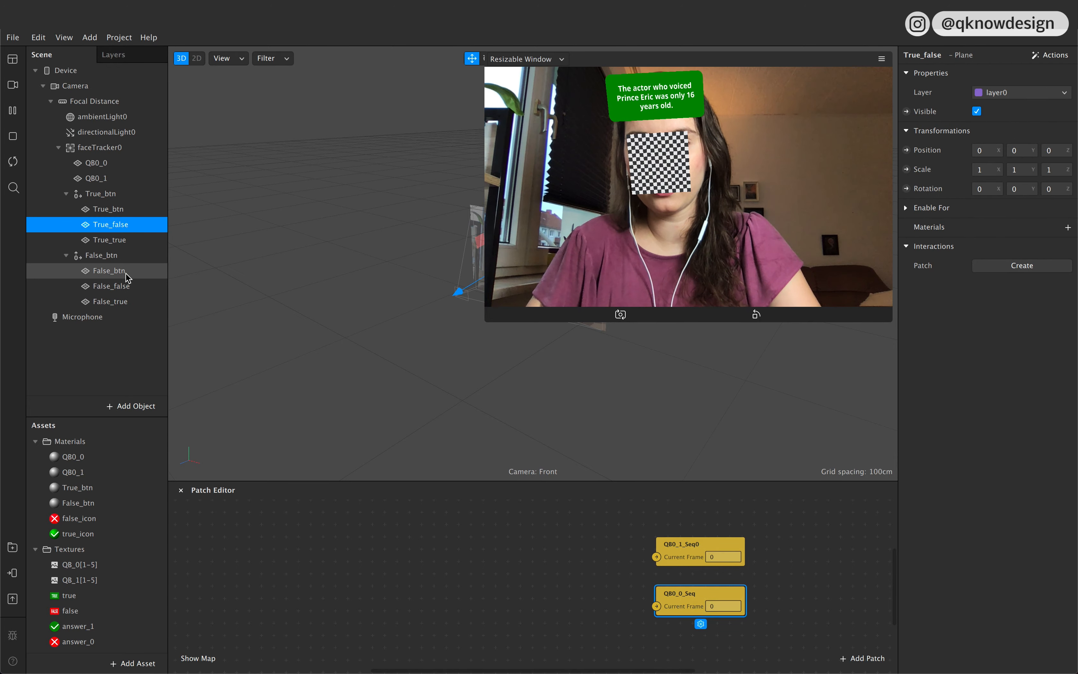
left_click(126, 290)
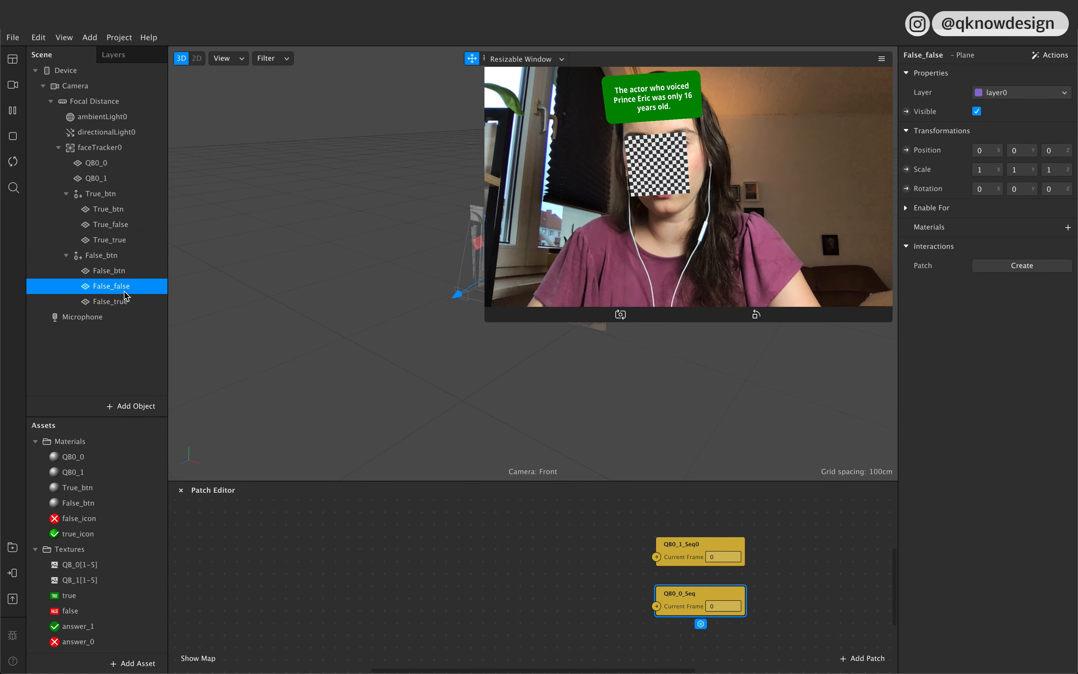
left_click(125, 226, "super")
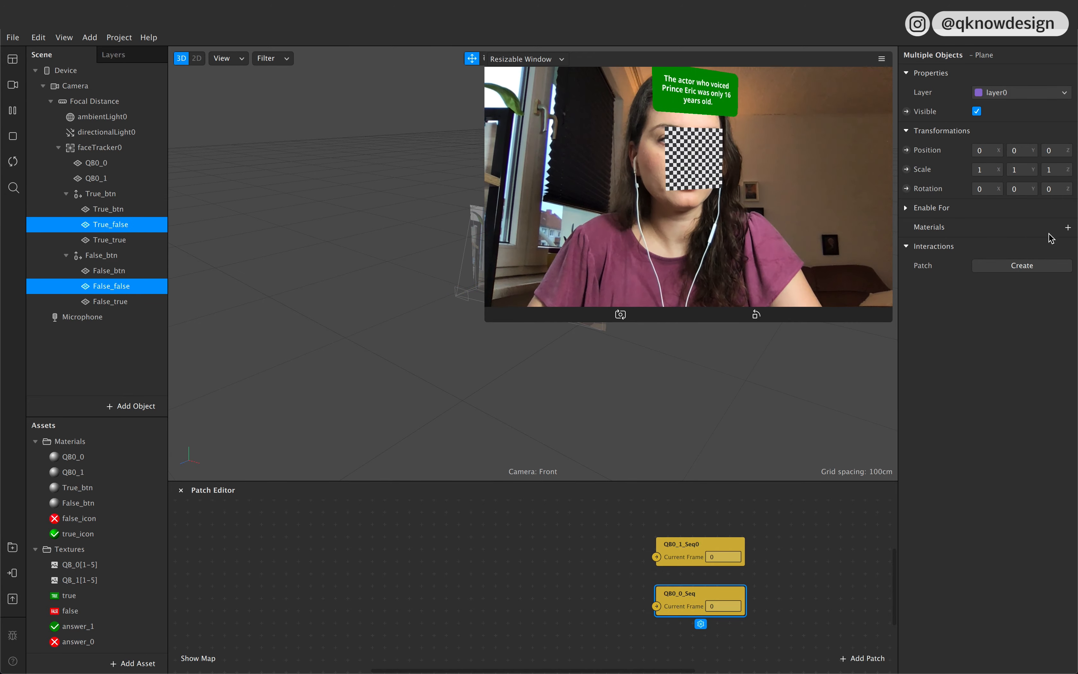
left_click(1068, 228)
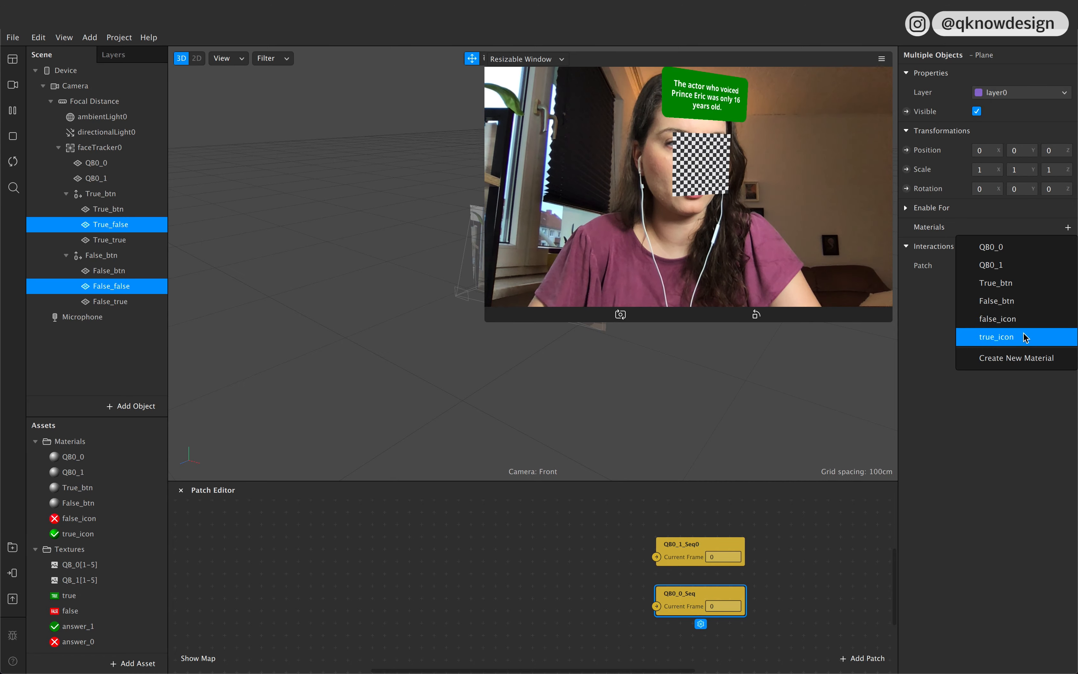
left_click(1028, 319)
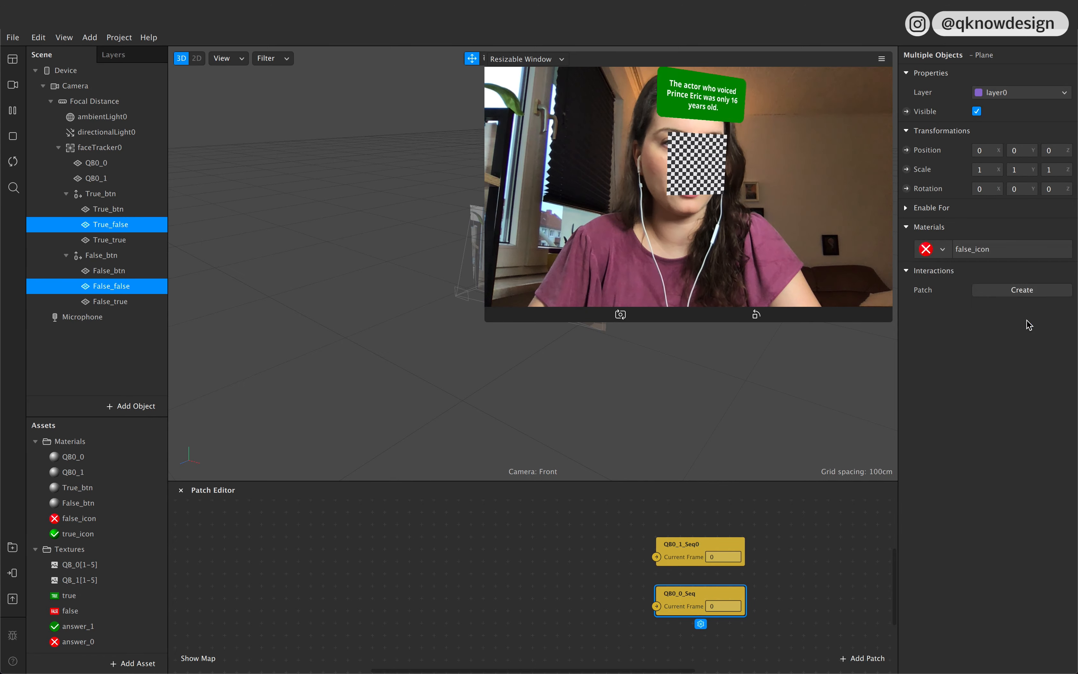
Step: Assign the true_icon material to the True_true and False_true planes
left_click(144, 240)
left_click(130, 302, "super")
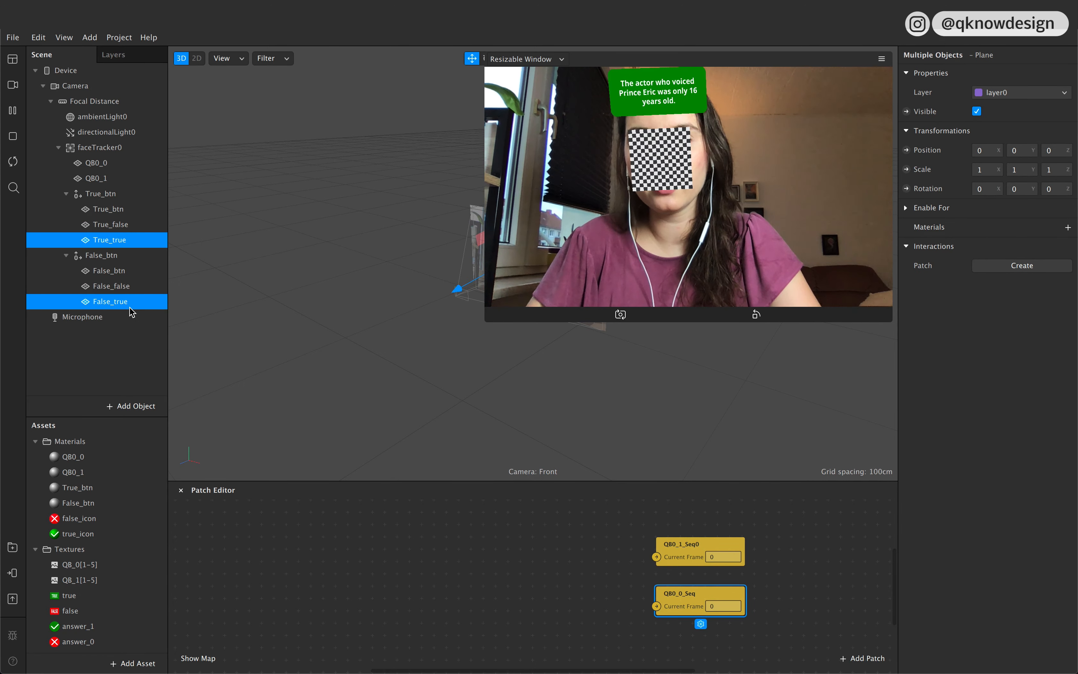
left_click(1068, 228)
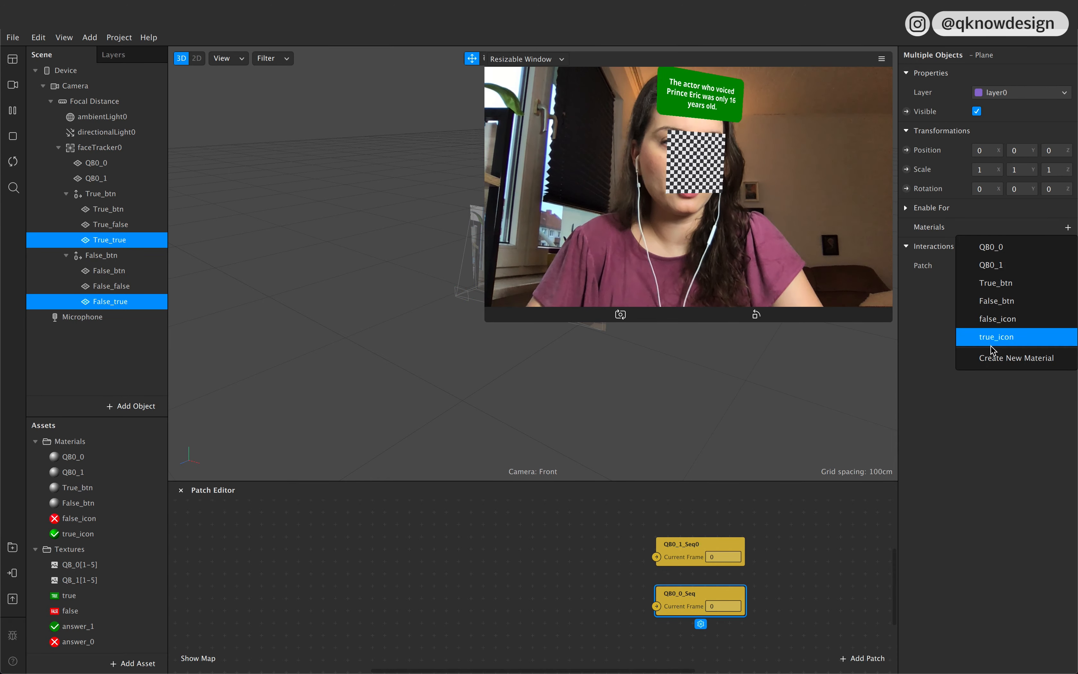
left_click(1009, 340)
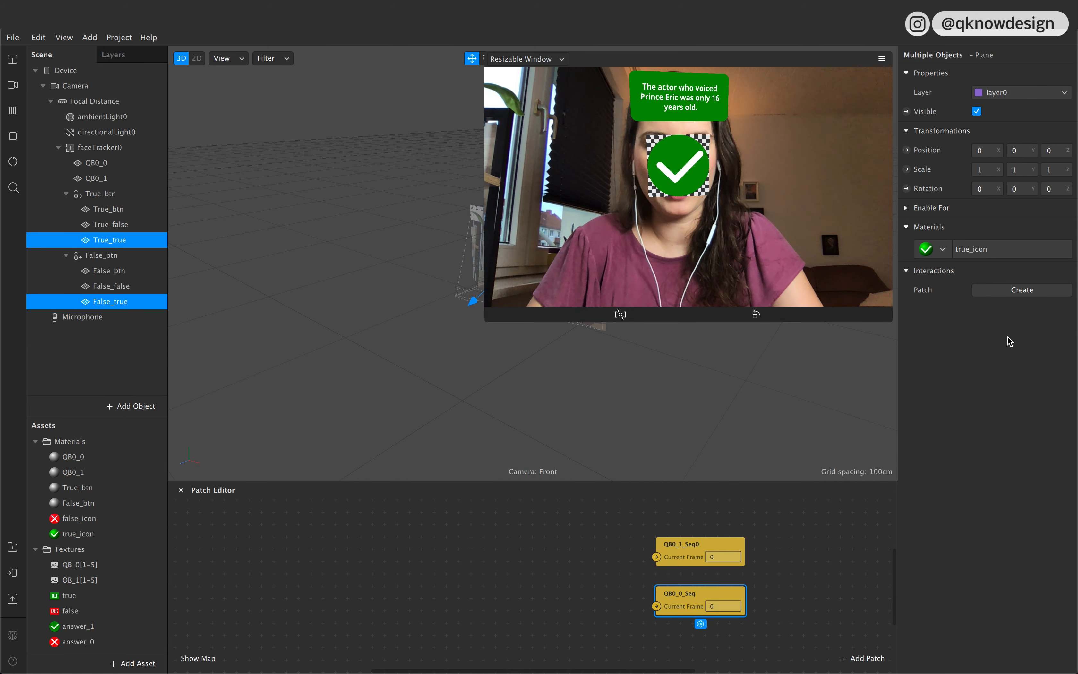
Step: Assign the True_btn material to the True_btn plane and the False_btn material to the False_btn plane
left_click(126, 210)
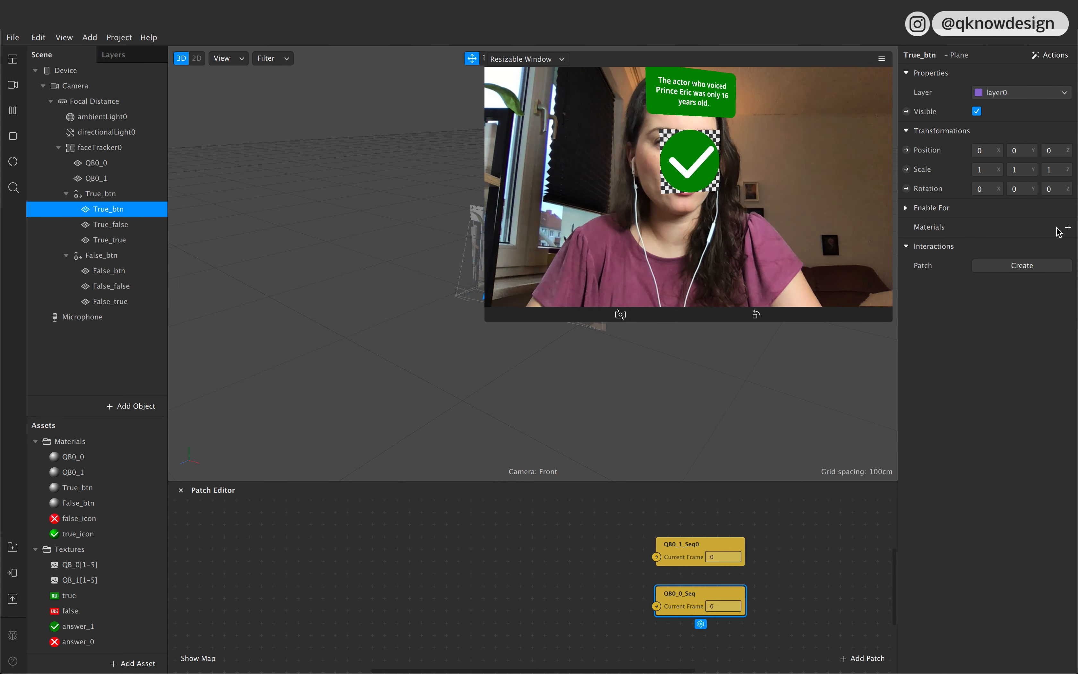
left_click(1067, 228)
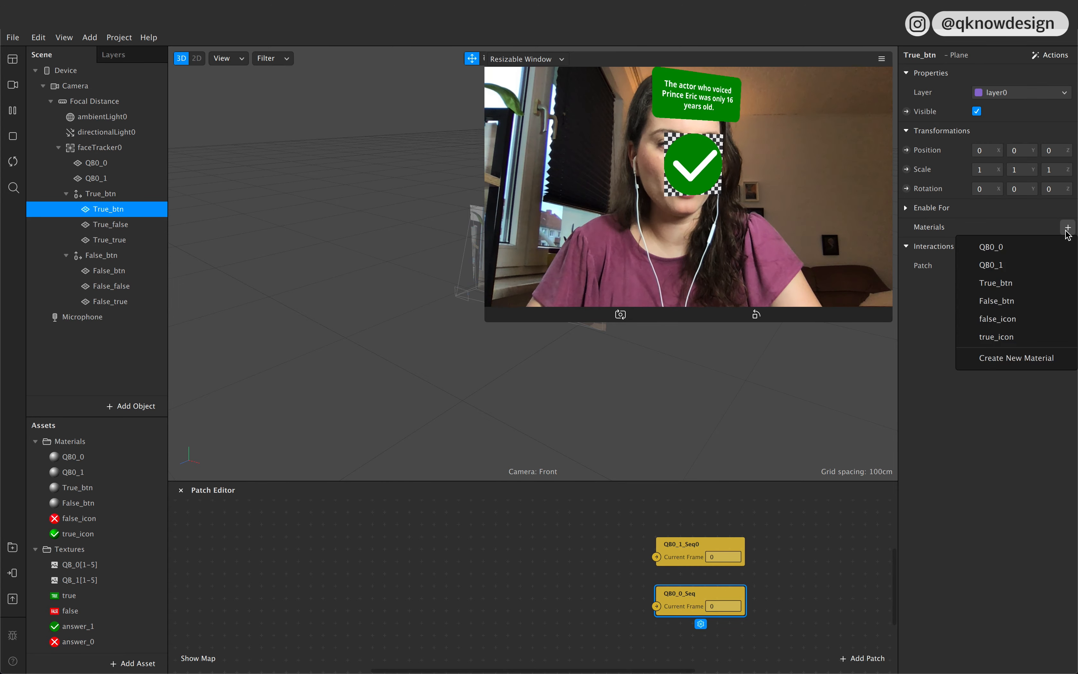
left_click(1015, 285)
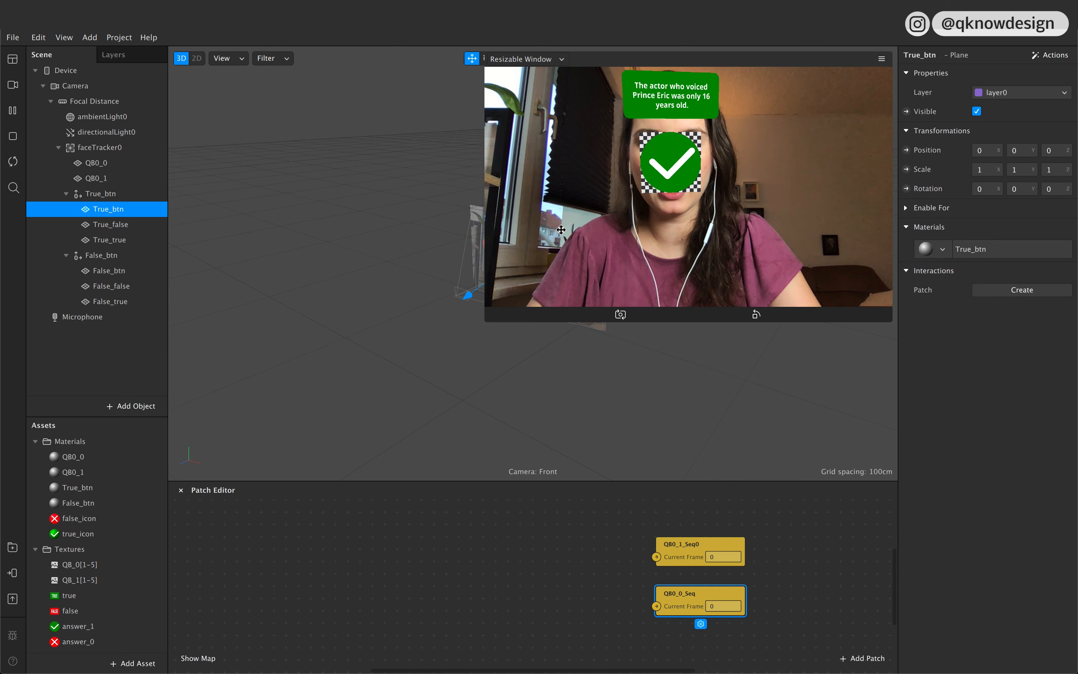
left_click(126, 272)
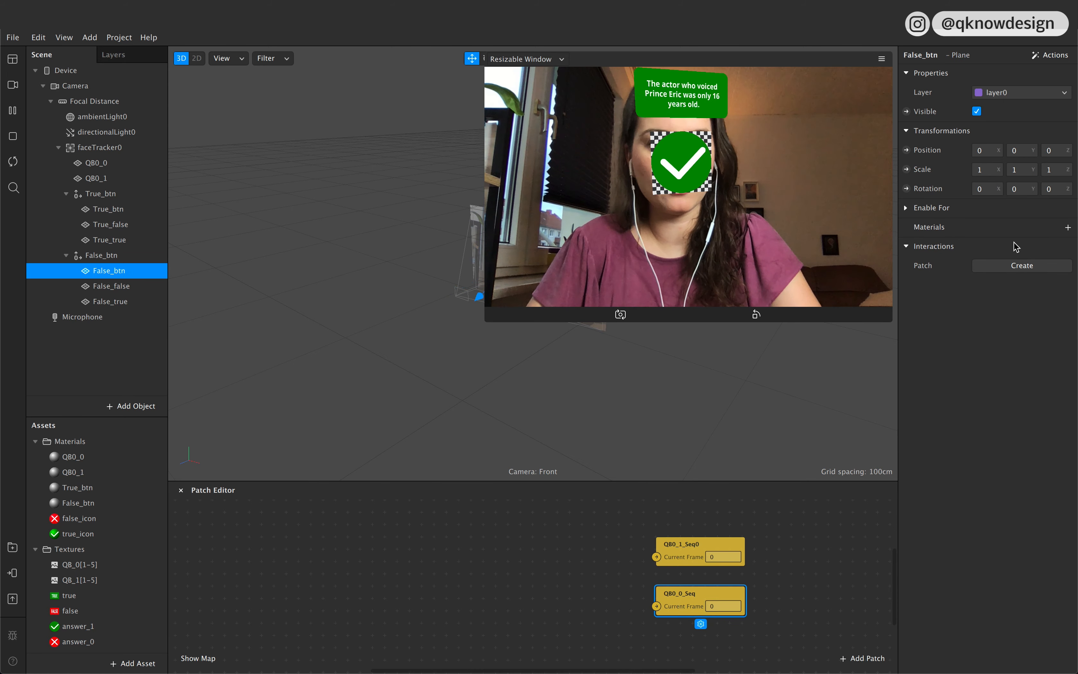
left_click(1068, 227)
left_click(1010, 308)
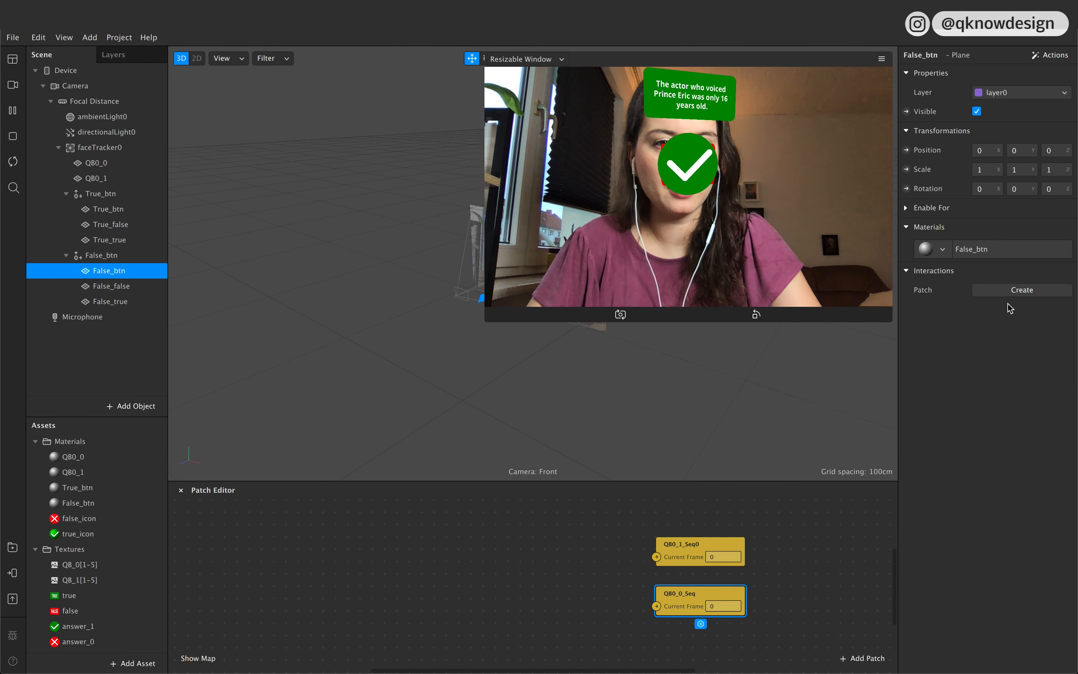
left_click(142, 334)
left_click(119, 255)
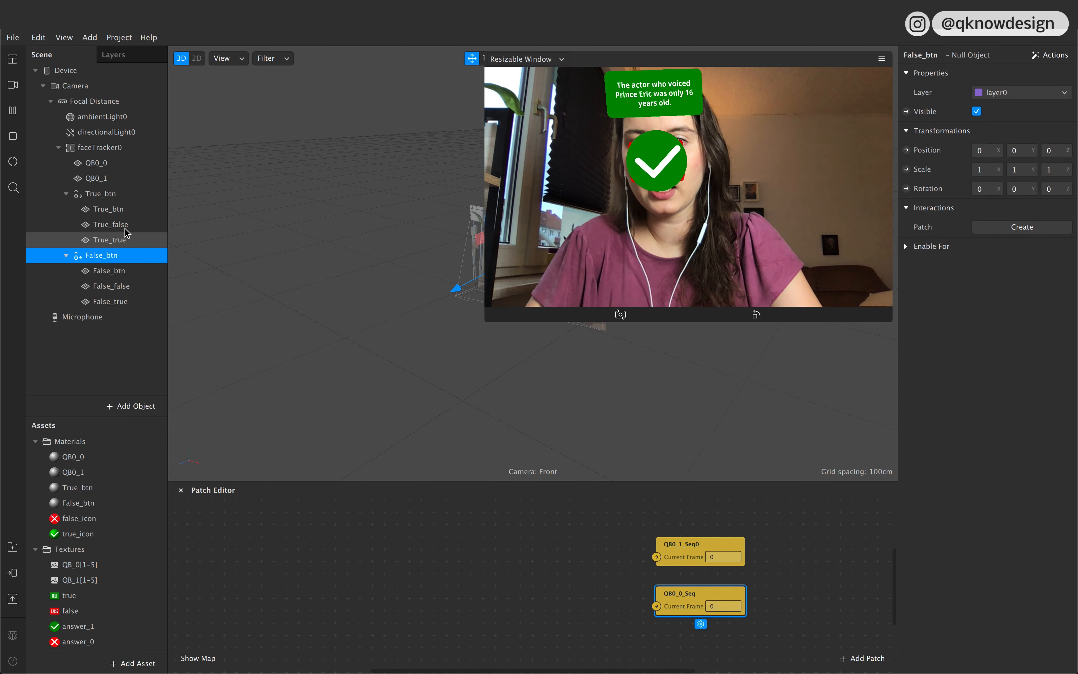
Step: Select the four answer icon planes under both button nulls and set their X and Y scale to 0,3
left_click(129, 225)
left_click(129, 243, "shift")
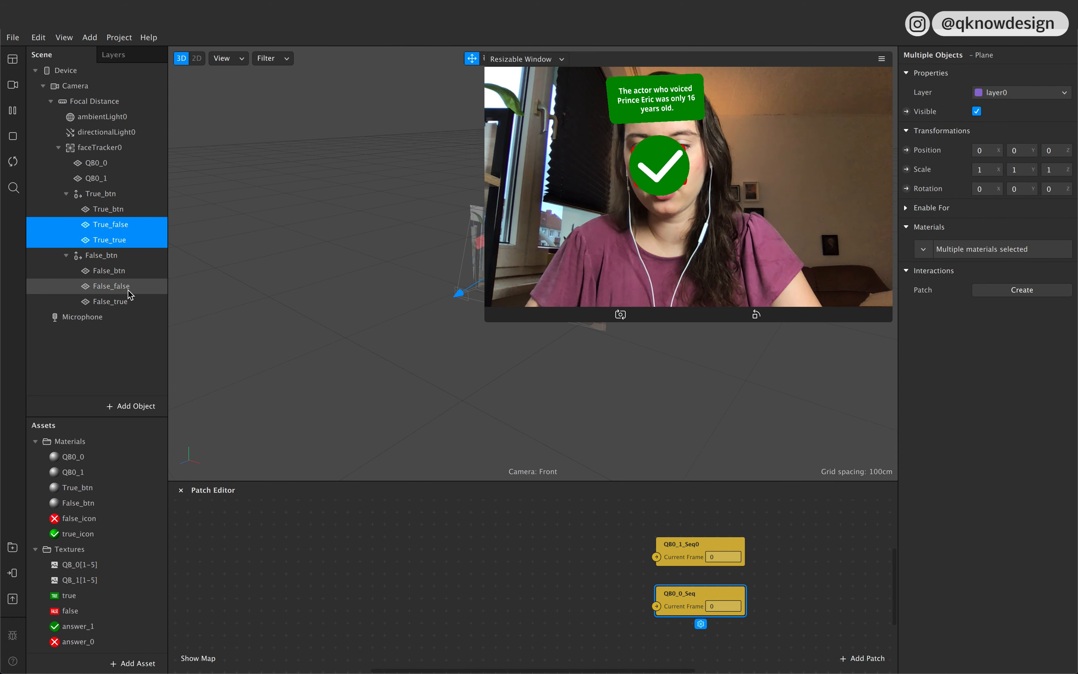
left_click(128, 286, "super")
left_click(129, 301, "shift")
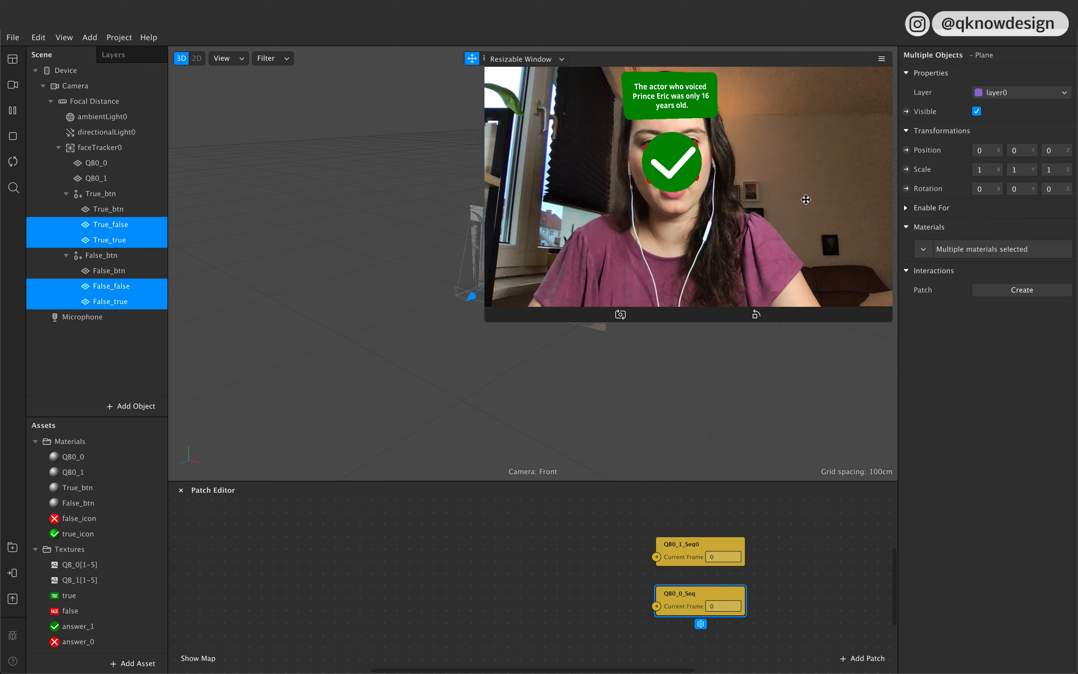
left_click(980, 168)
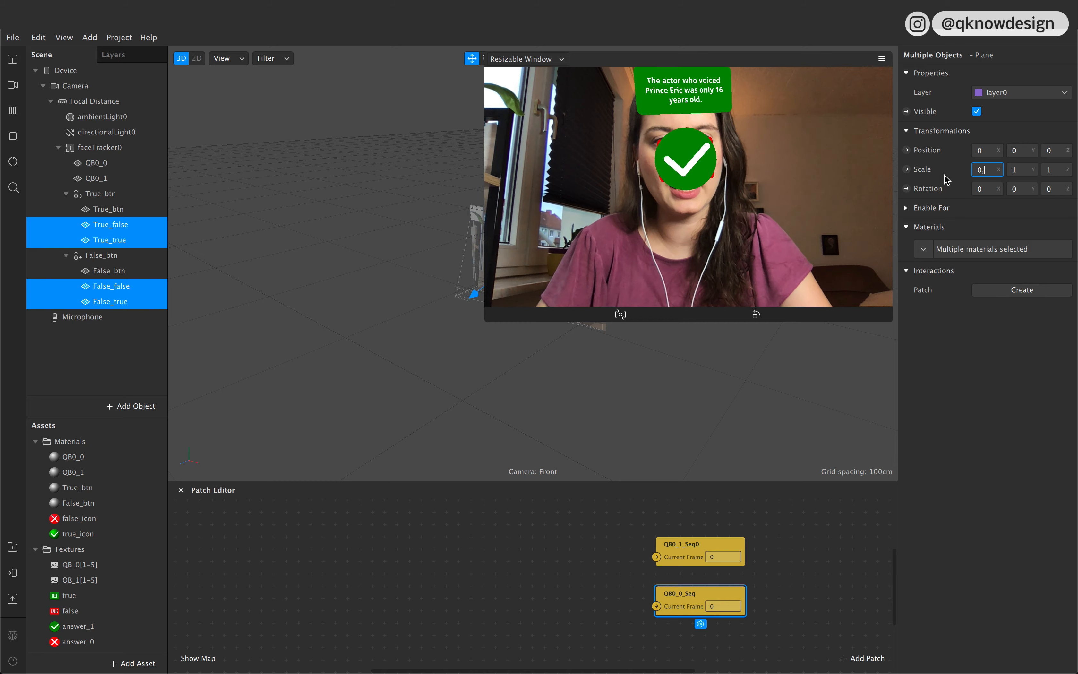
type("3")
left_click(1016, 168)
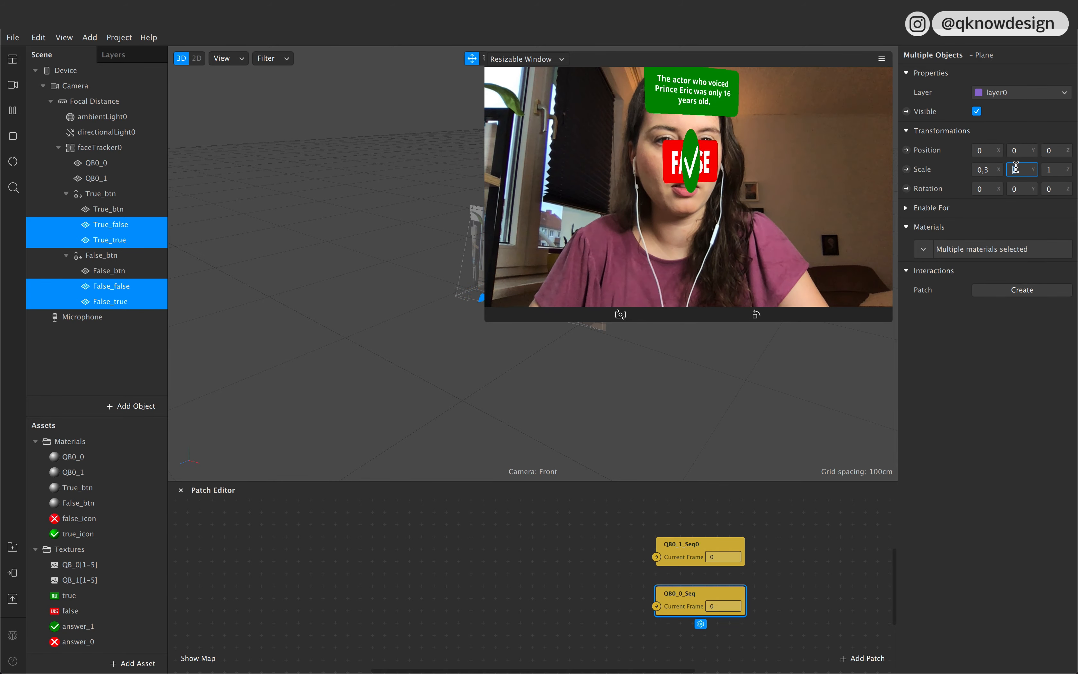
type("0,3")
Step: Set the X and Y scale of the four selected icon planes to 0,25
left_click(989, 168)
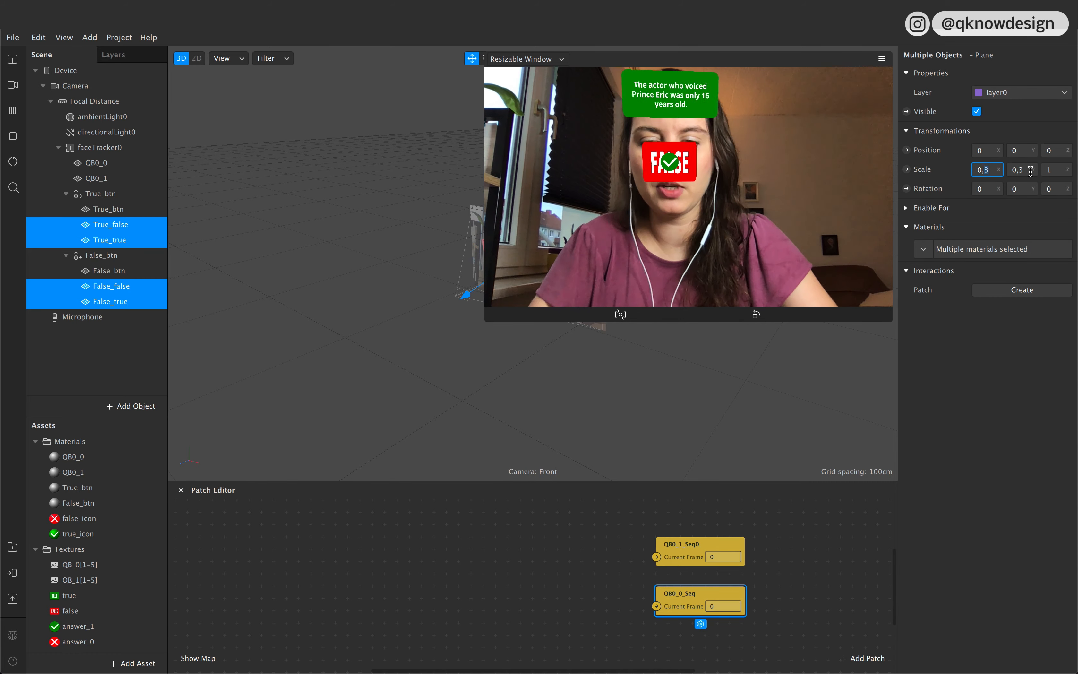
type("5")
left_click(1019, 169)
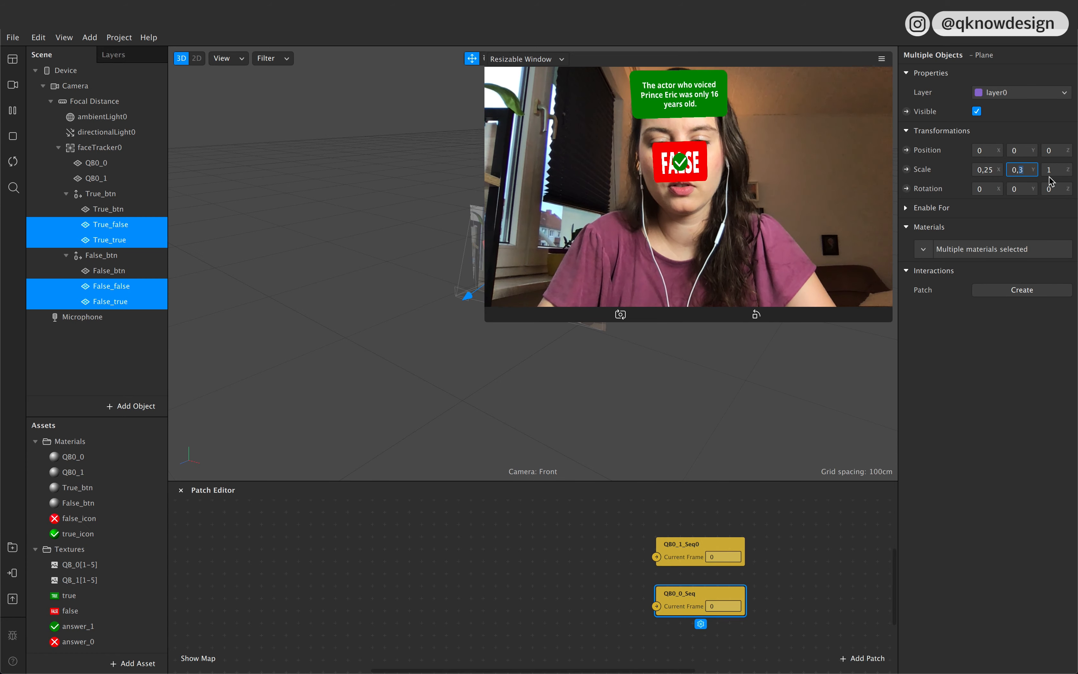
type("5")
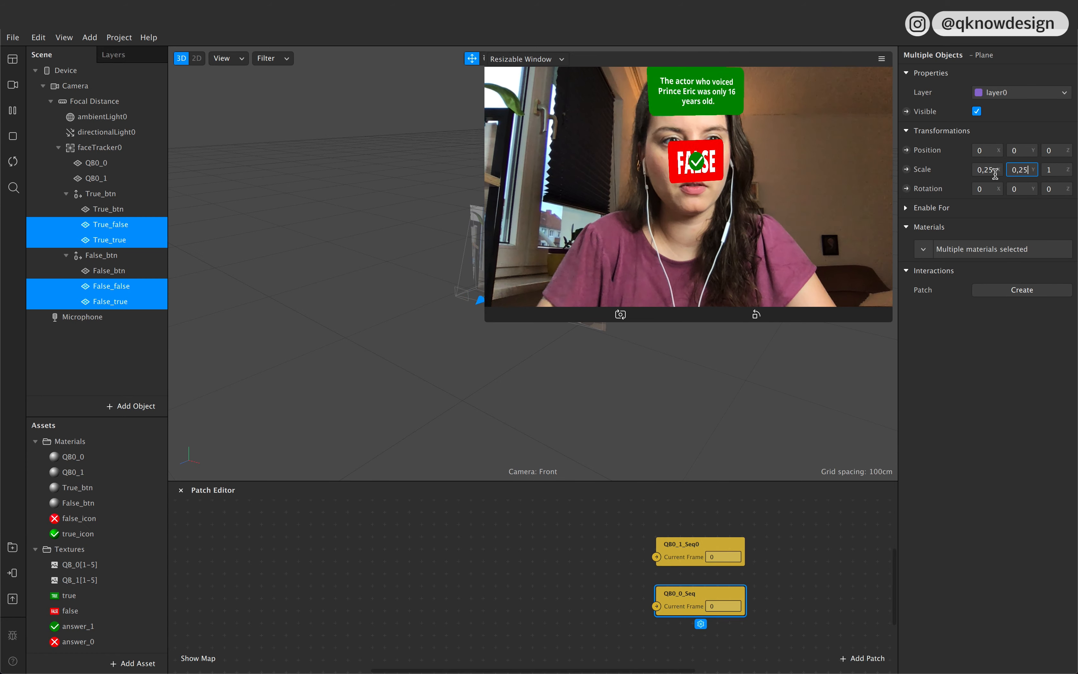
left_click(984, 169)
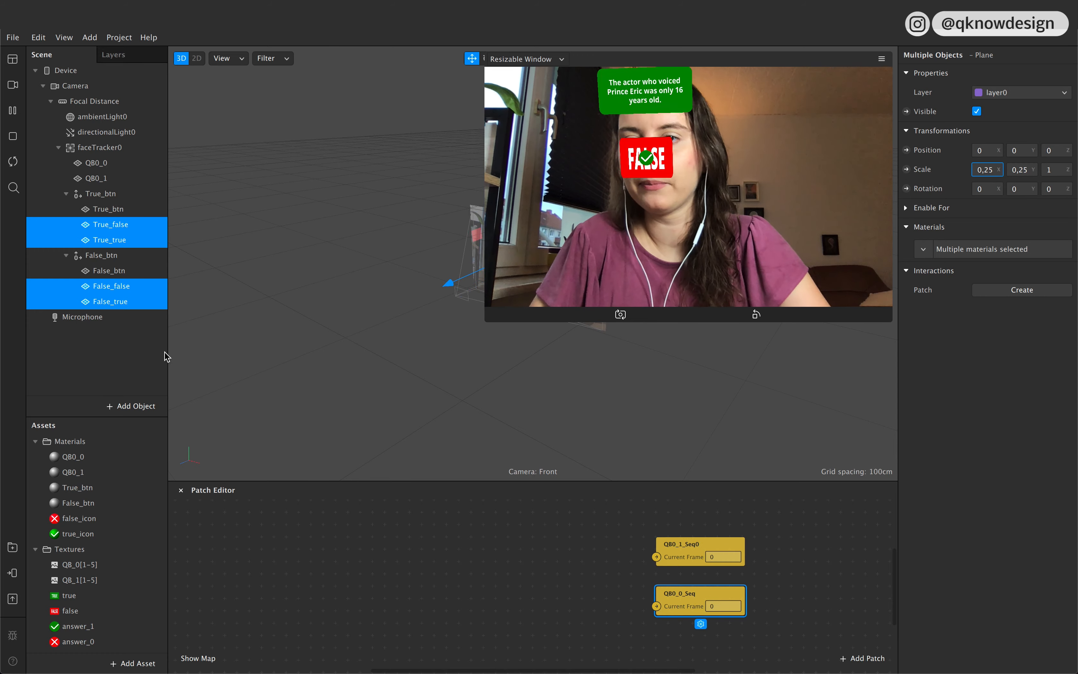
Step: Select the True_btn and False_btn planes together, try an X scale of 0,7, and set it back to 1
left_click(143, 207)
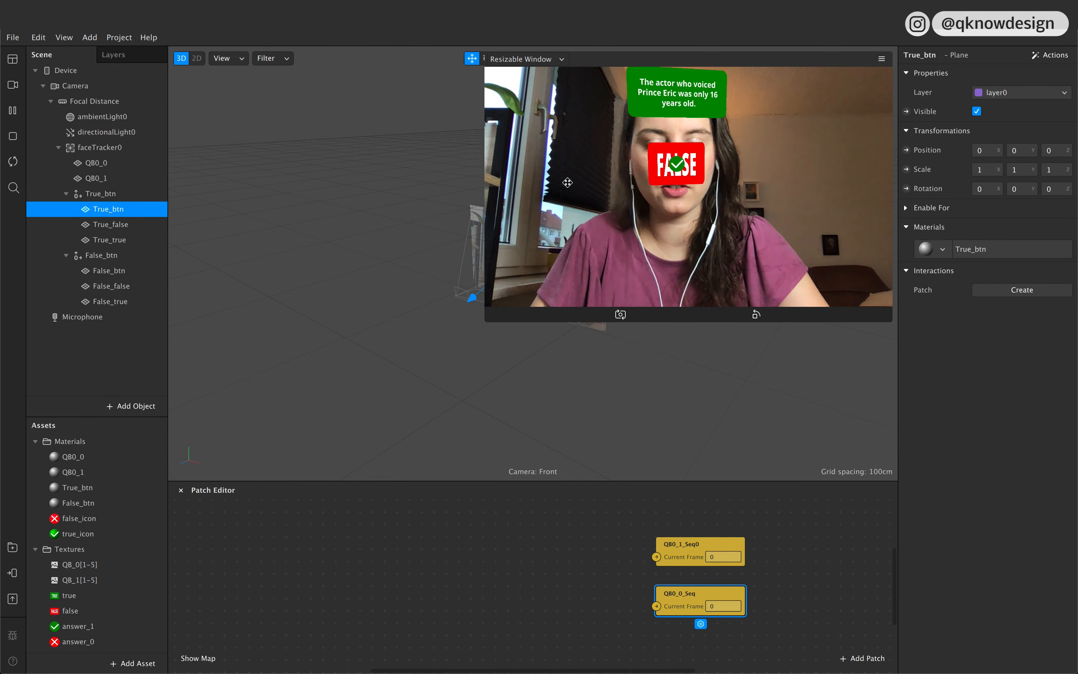
left_click(117, 276, "super")
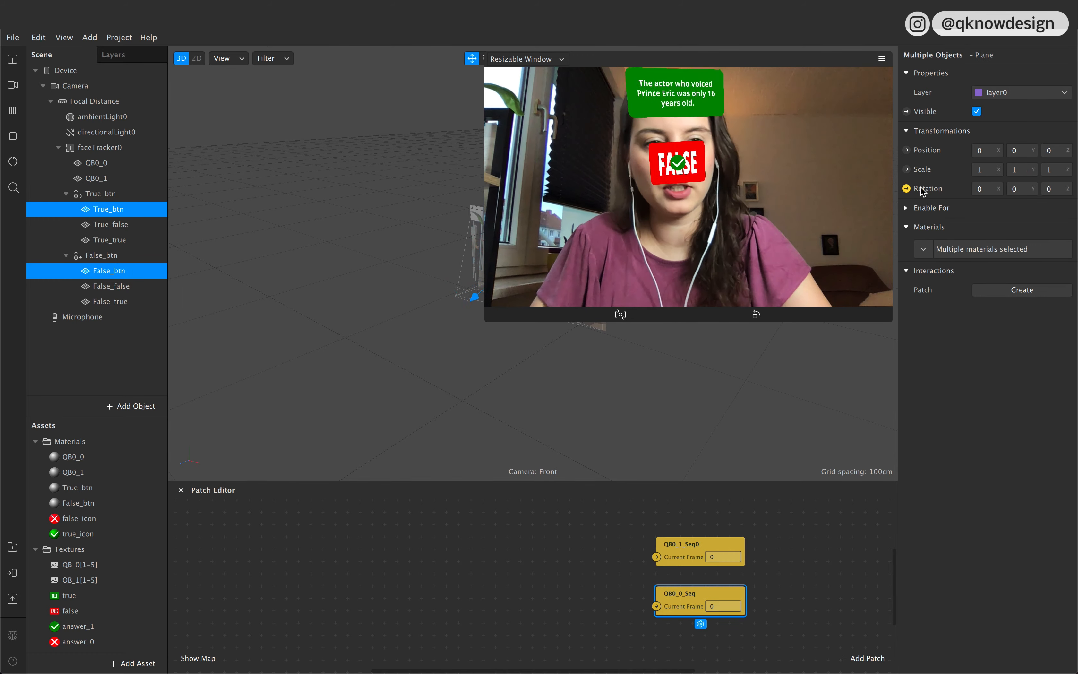
left_click(982, 170)
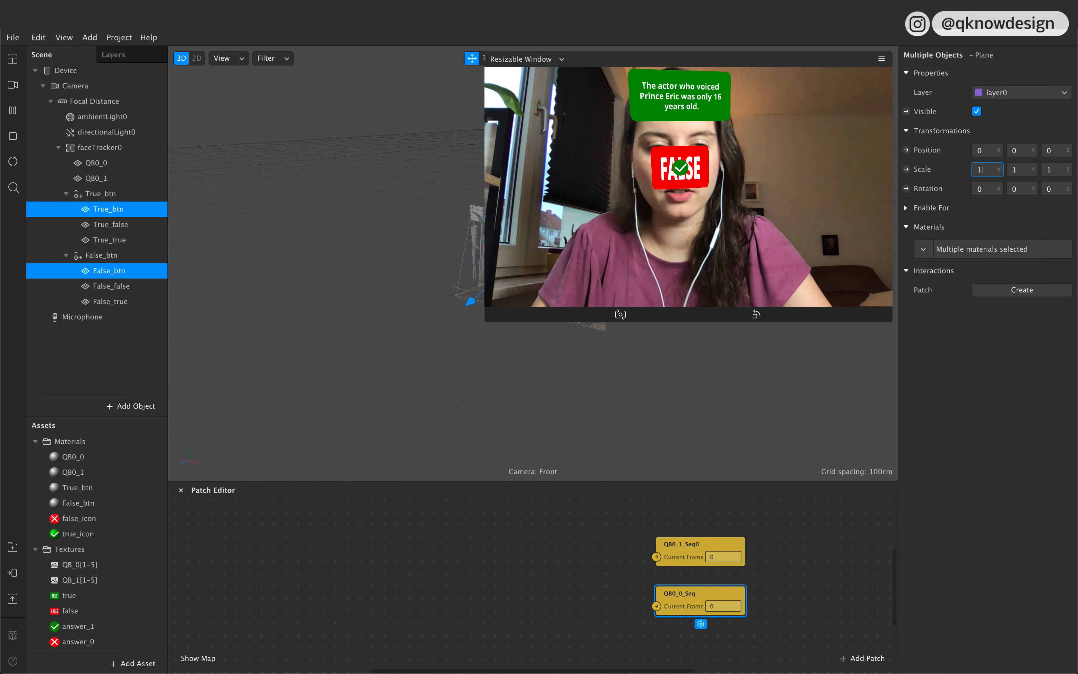
type("0,7")
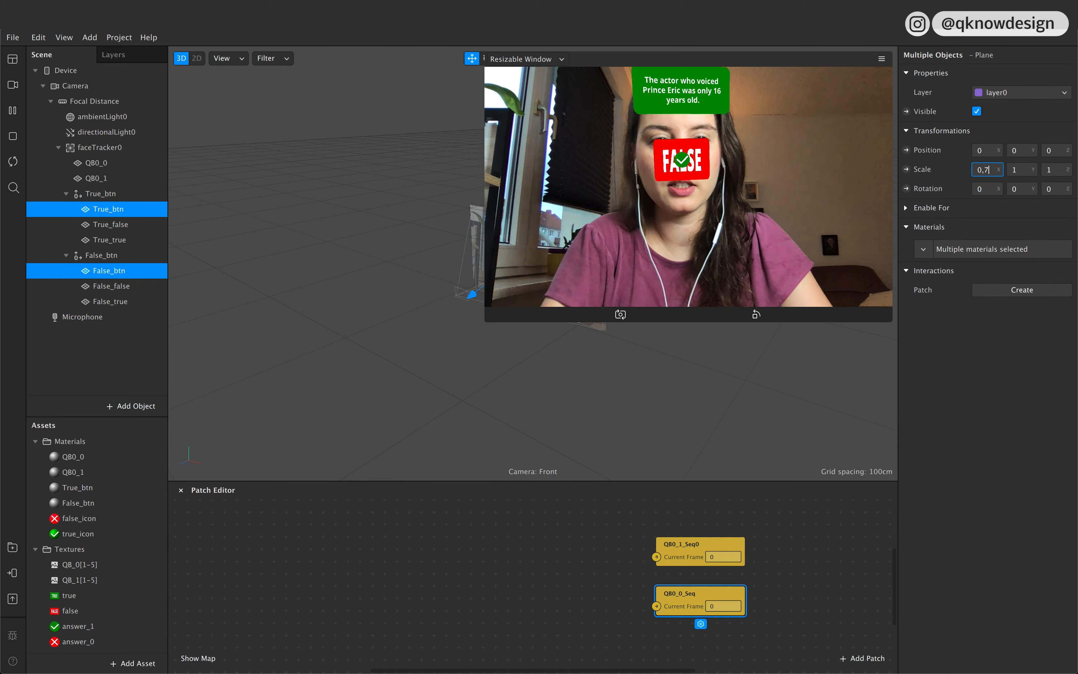
left_click(1024, 172)
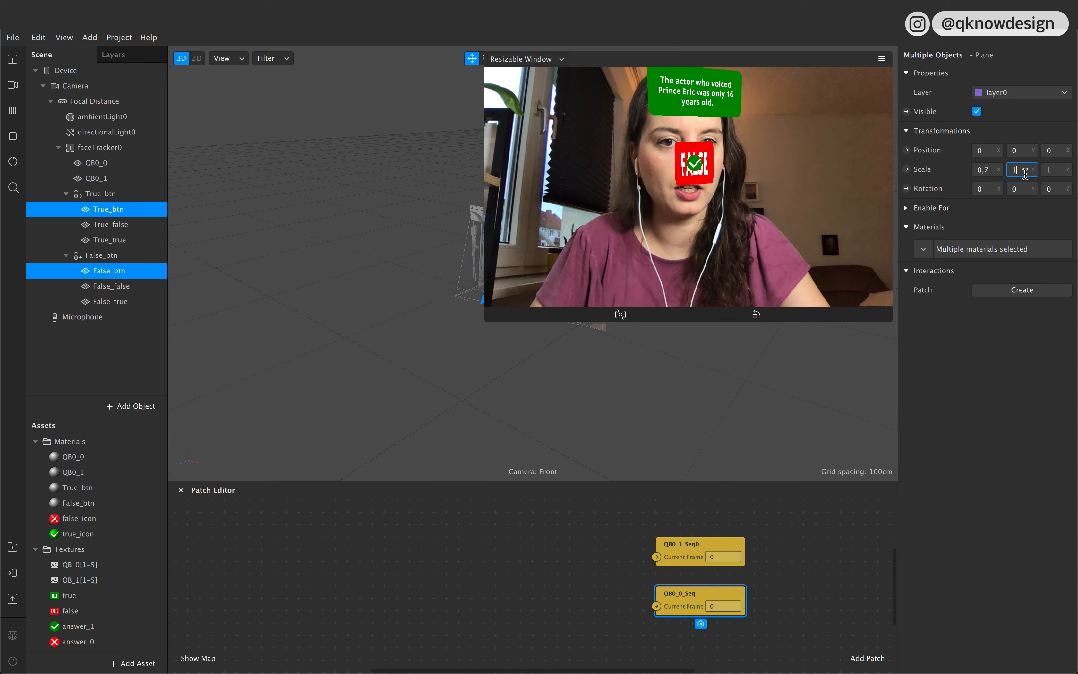
left_click(985, 168)
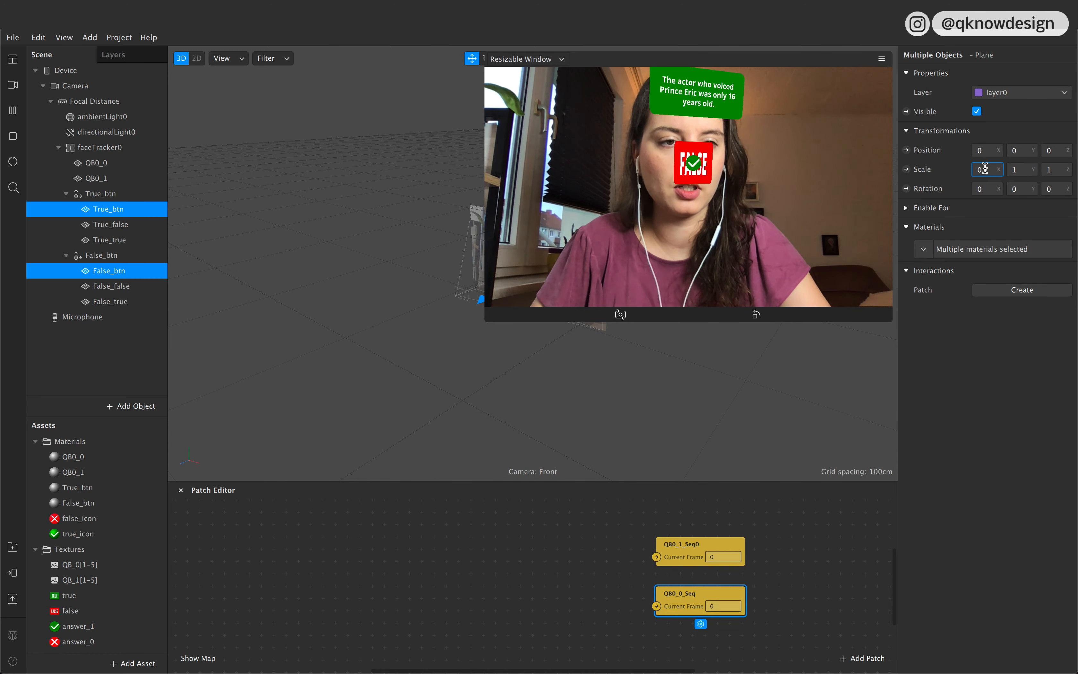
type("1")
Step: Reduce the Y scale of the True_btn and False_btn planes to 0,7, to 0,6 and finally to 0,5
left_click(1024, 170)
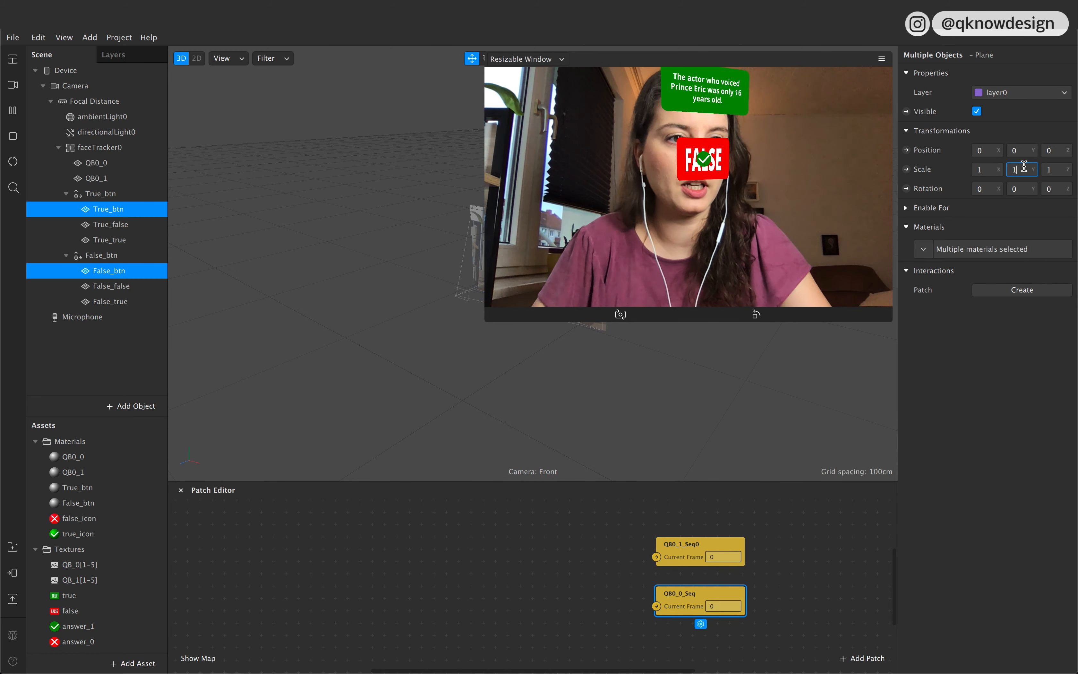
type("0,7")
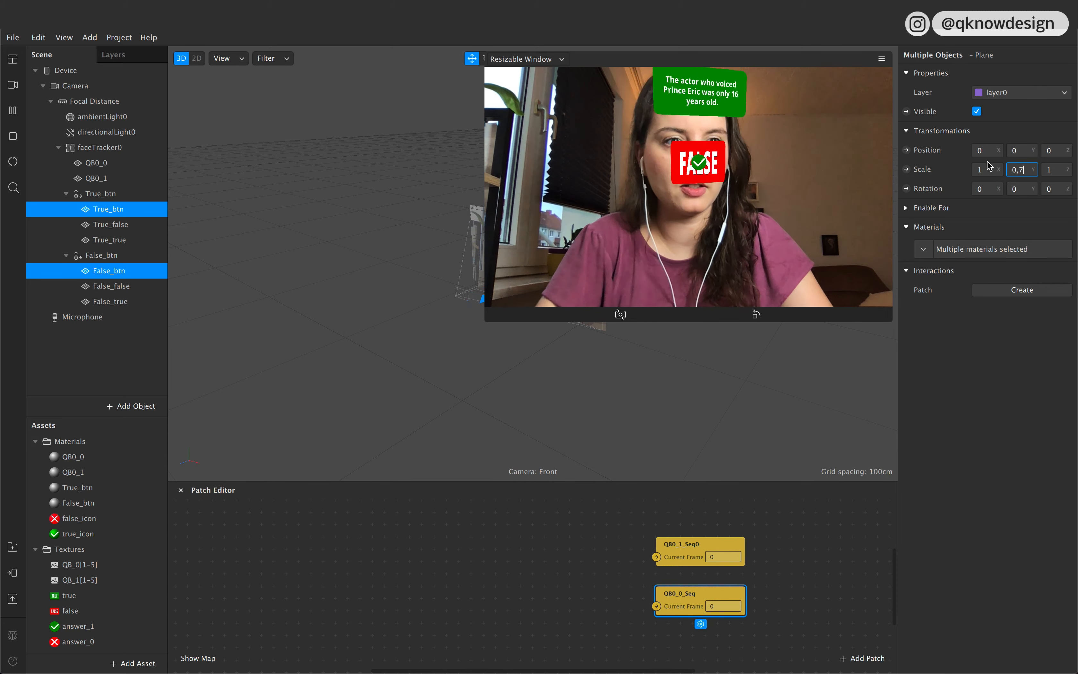
left_click(986, 170)
left_click(1023, 171)
key("BackSpace")
type("6")
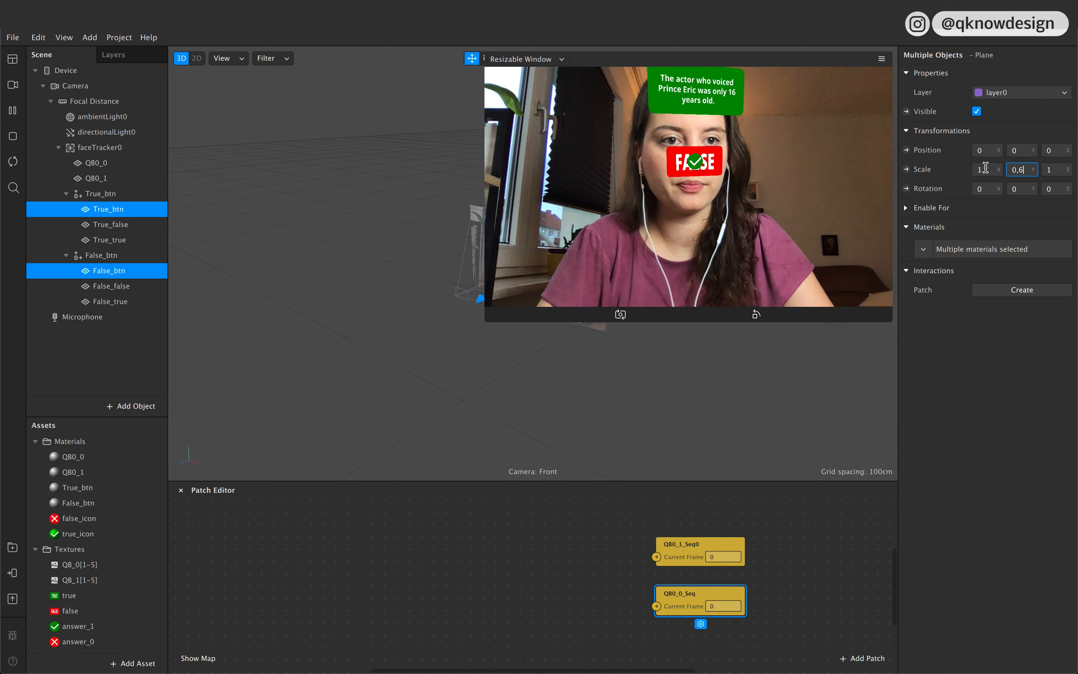
left_click(986, 169)
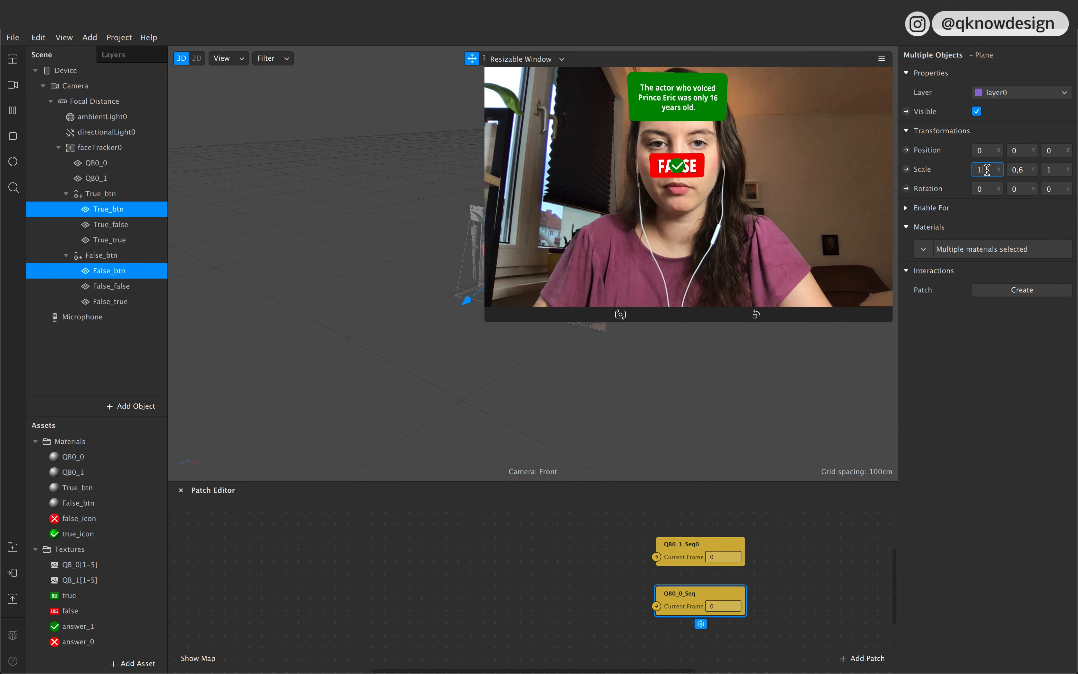
left_click(1024, 169)
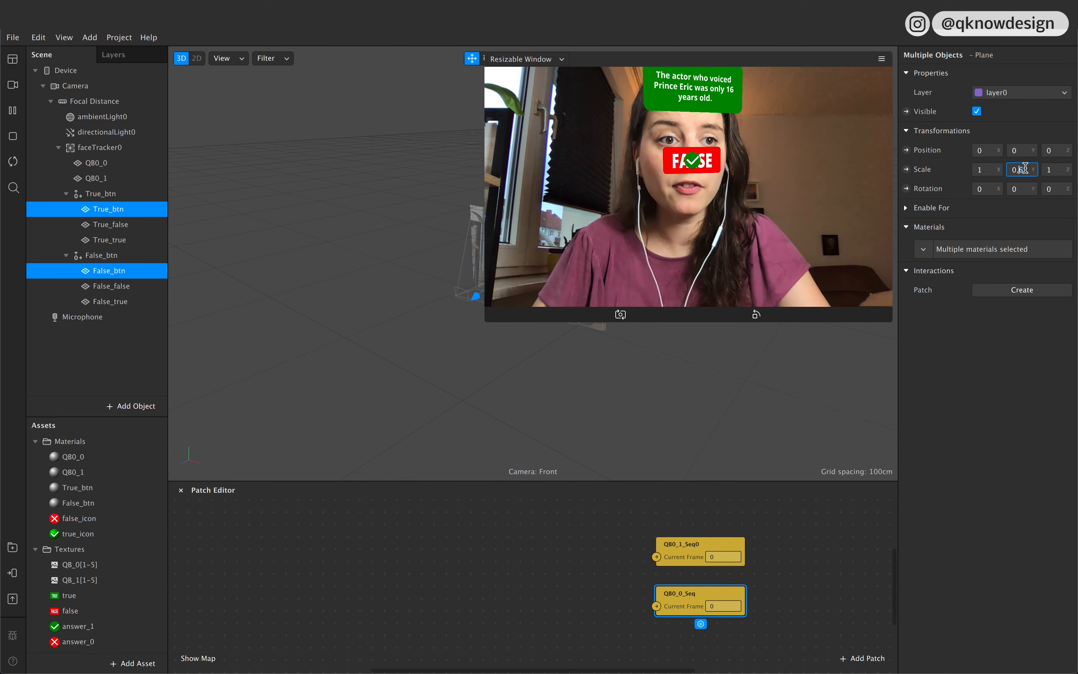
key("BackSpace")
type("5")
left_click(978, 168)
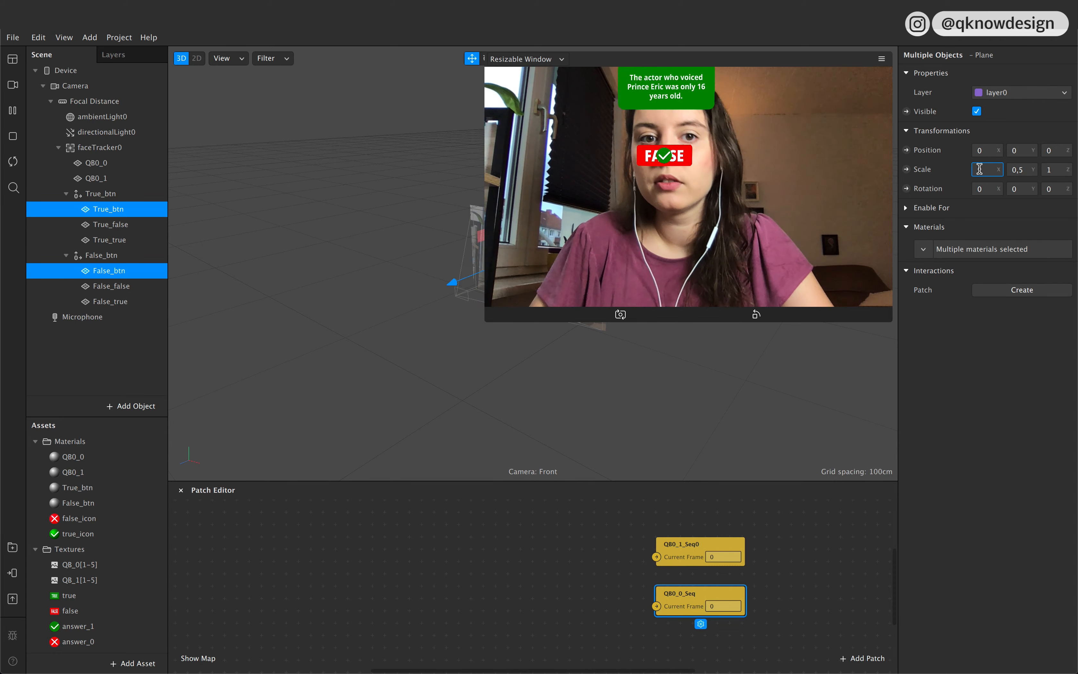
Step: Move the True_btn and False_btn nulls up to about Y 0,04 and sideways so TRUE and FALSE sit side by side below the question
left_click(145, 209)
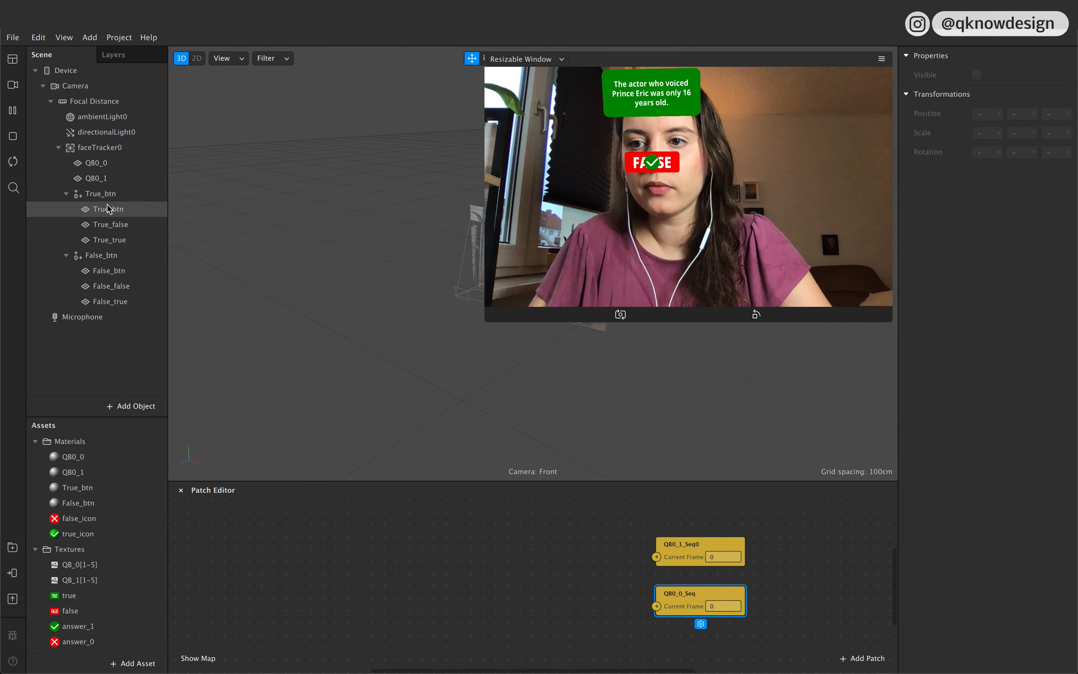
left_click(135, 192)
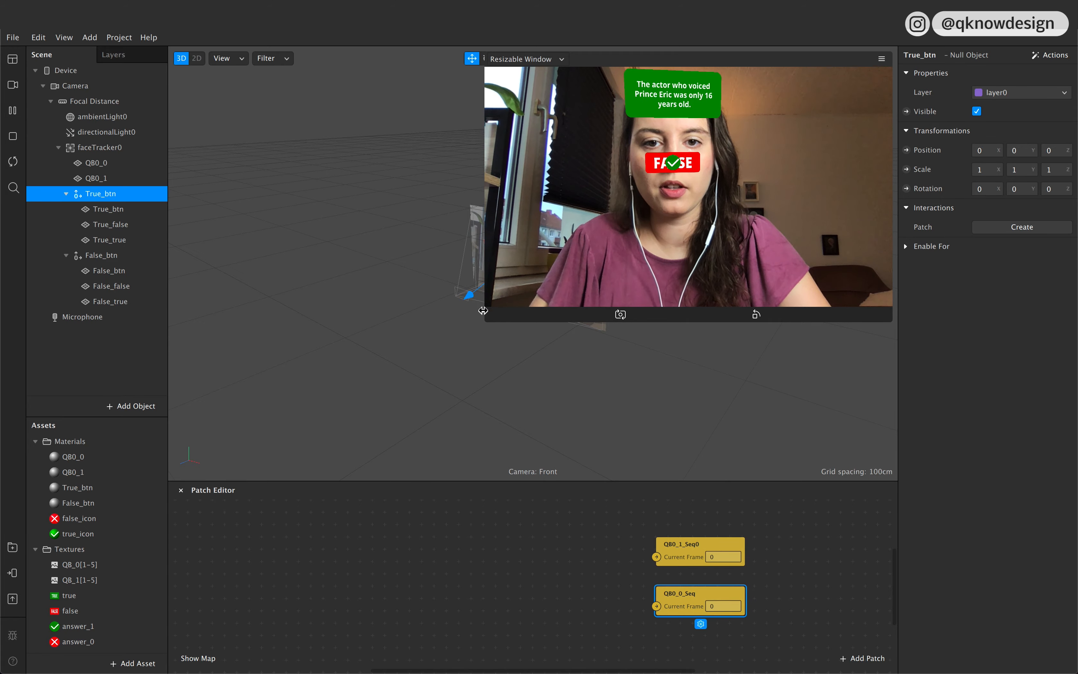
left_click_drag(484, 321, 639, 430)
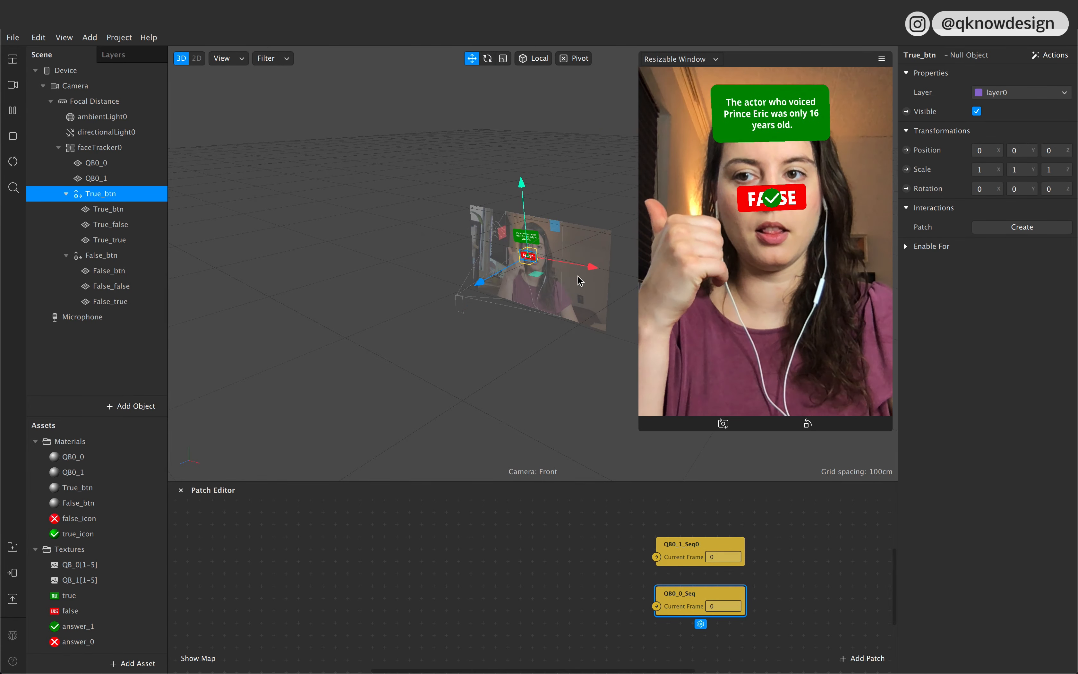
left_click_drag(581, 270, 576, 266)
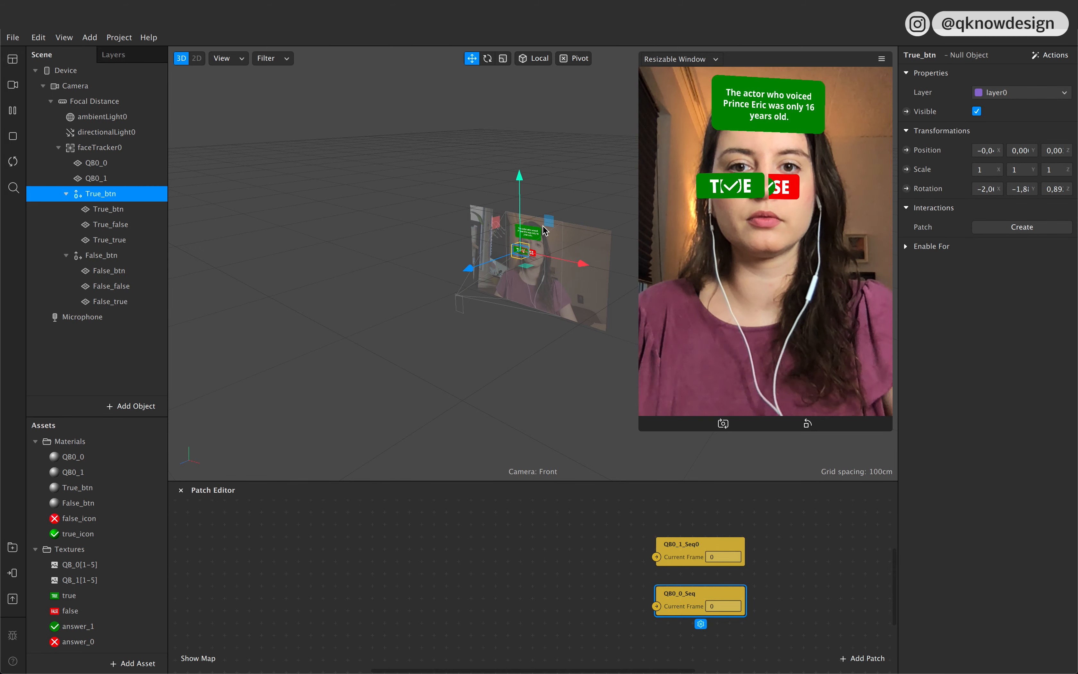
left_click_drag(522, 219, 522, 201)
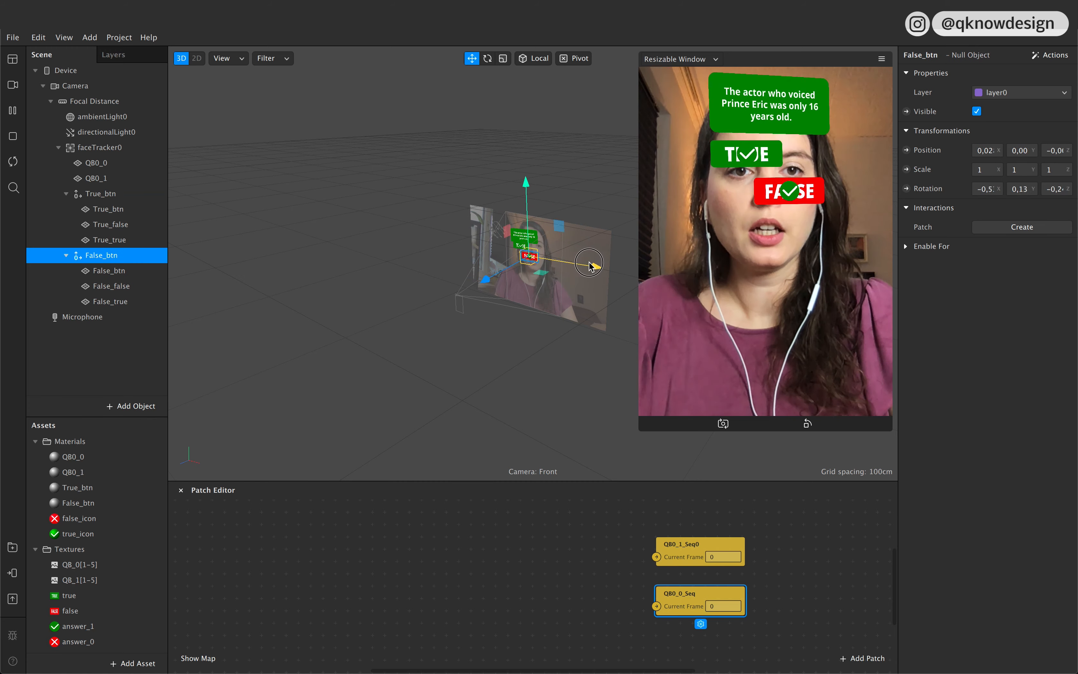
left_click_drag(589, 262, 597, 262)
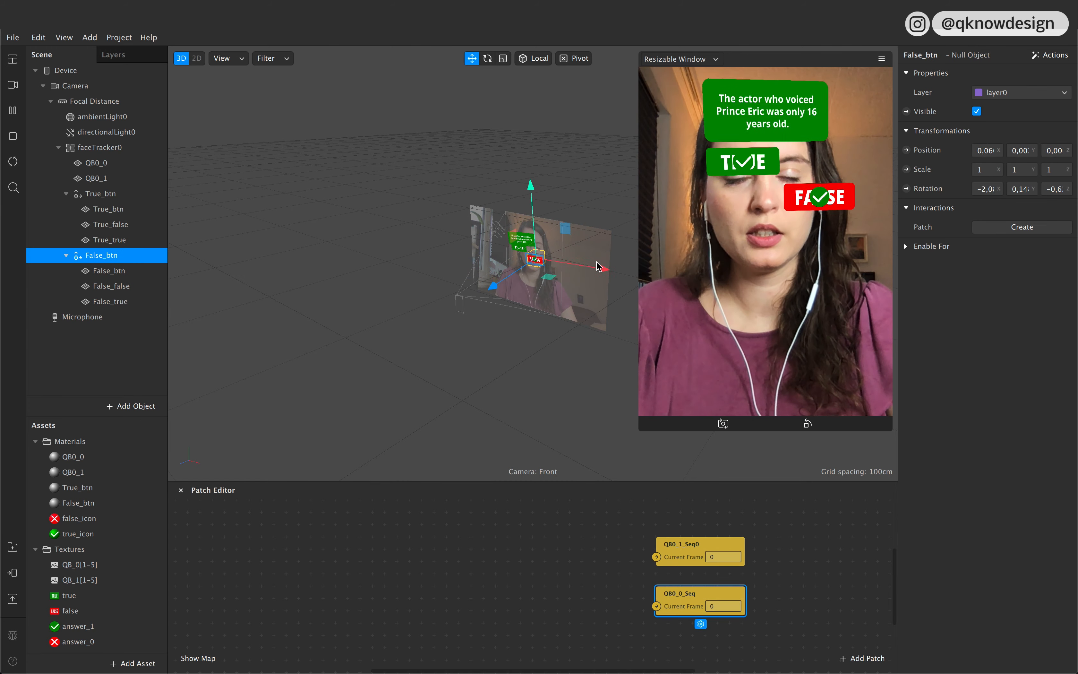
left_click_drag(535, 247, 537, 240)
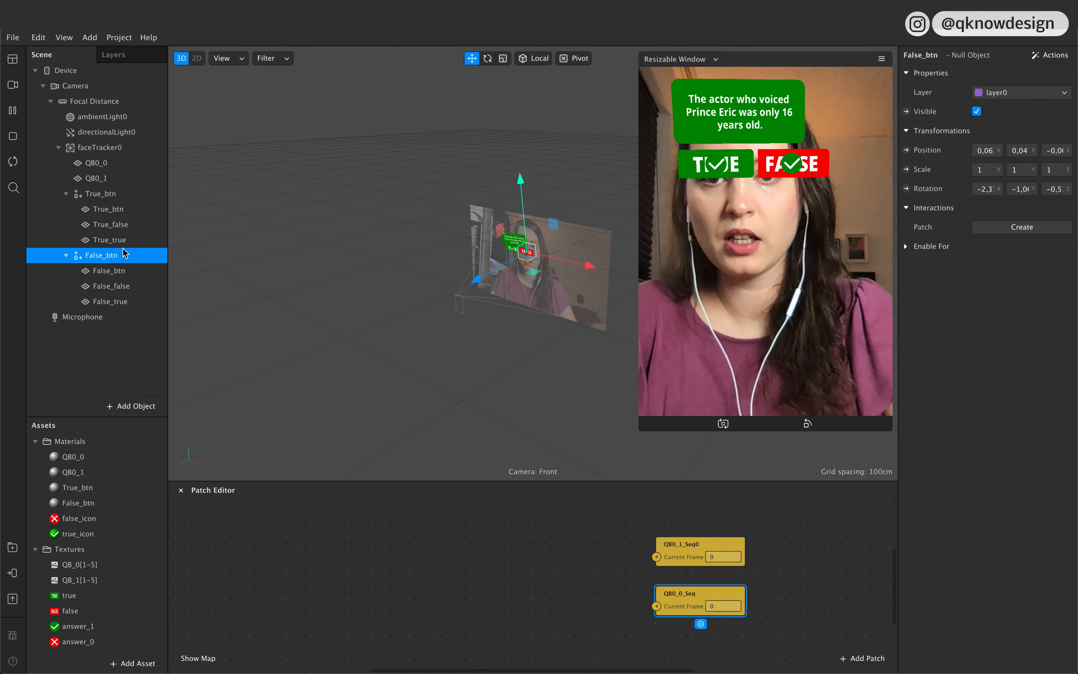
Step: Collapse the True_btn and False_btn nulls, select both together and set their X and Y scale to 0,7
left_click(119, 195)
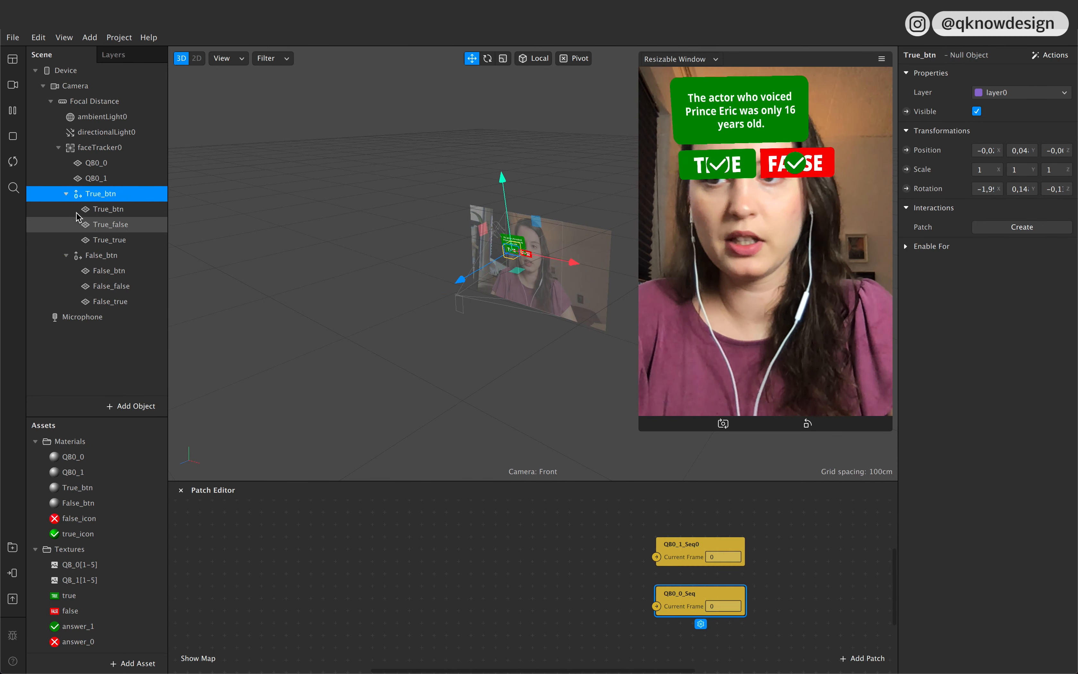
left_click(66, 194)
left_click(66, 209)
left_click(113, 210)
left_click(118, 194, "shift")
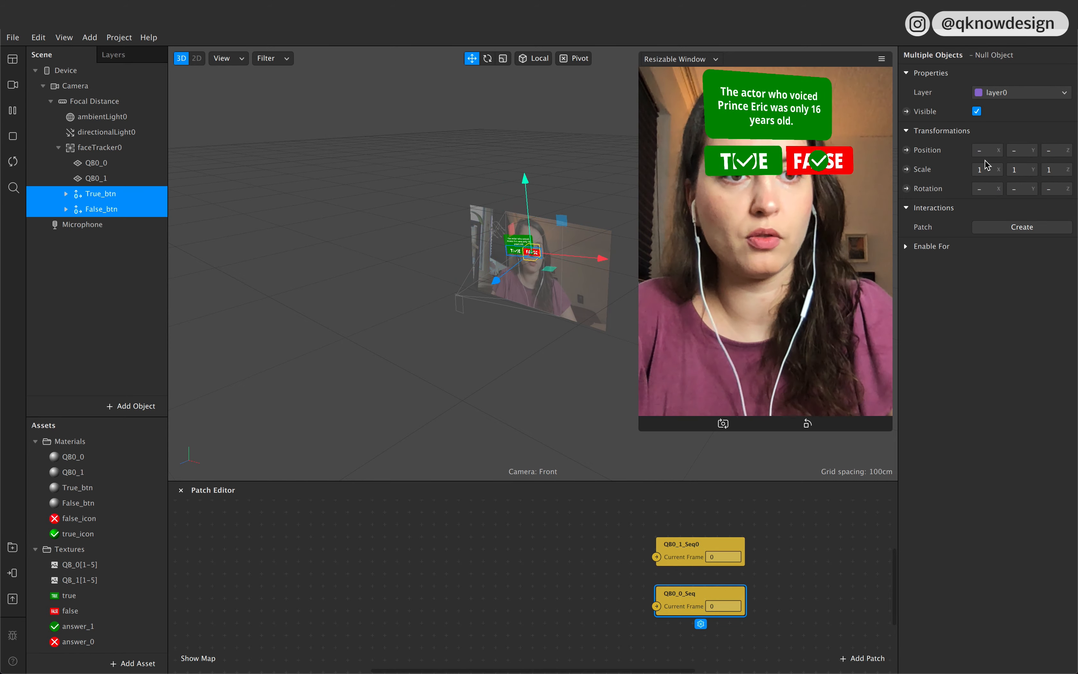
left_click(987, 169)
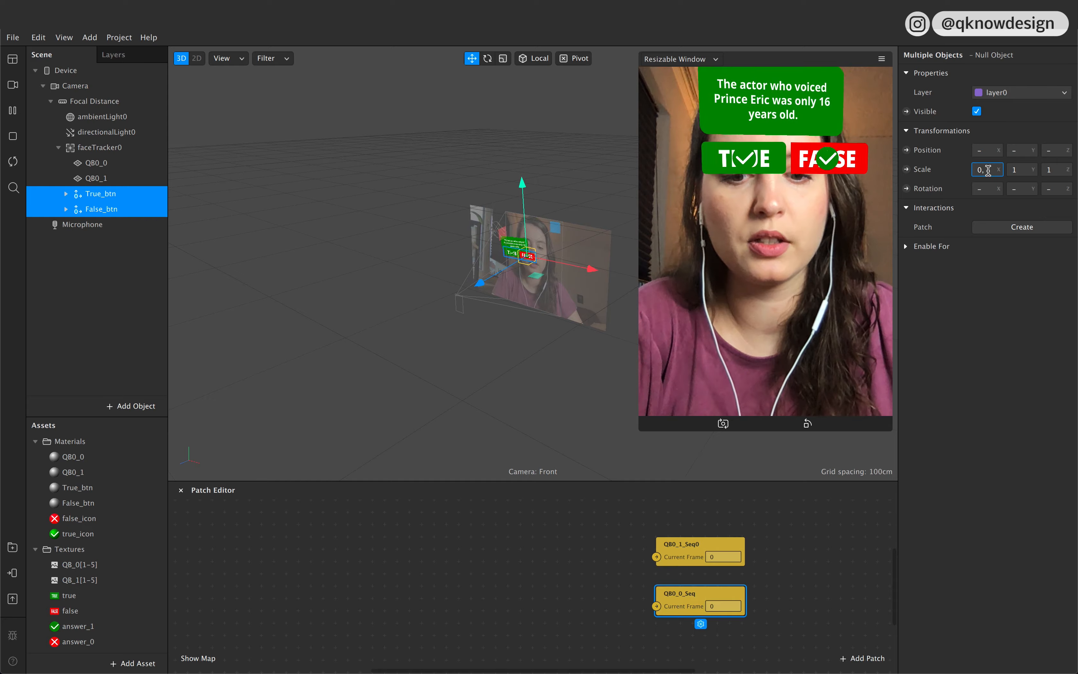
type("6")
left_click(1022, 169)
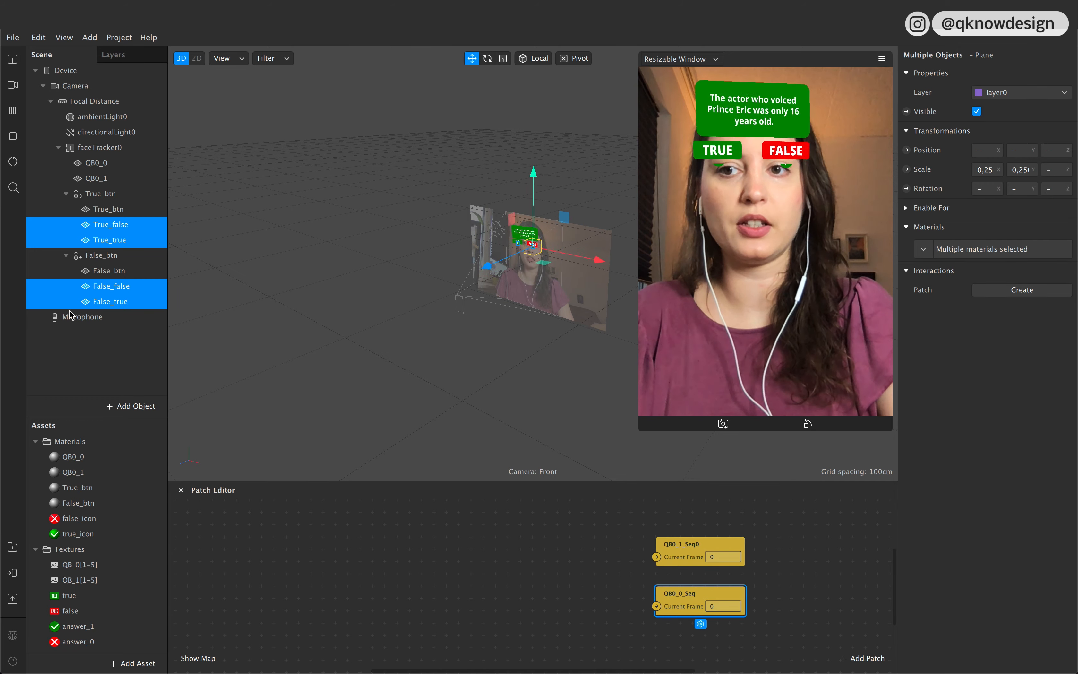
Step: Select all six materials from QB0_0 to true_icon and disable depth testing and depth writing in their advanced render options
left_click(80, 459)
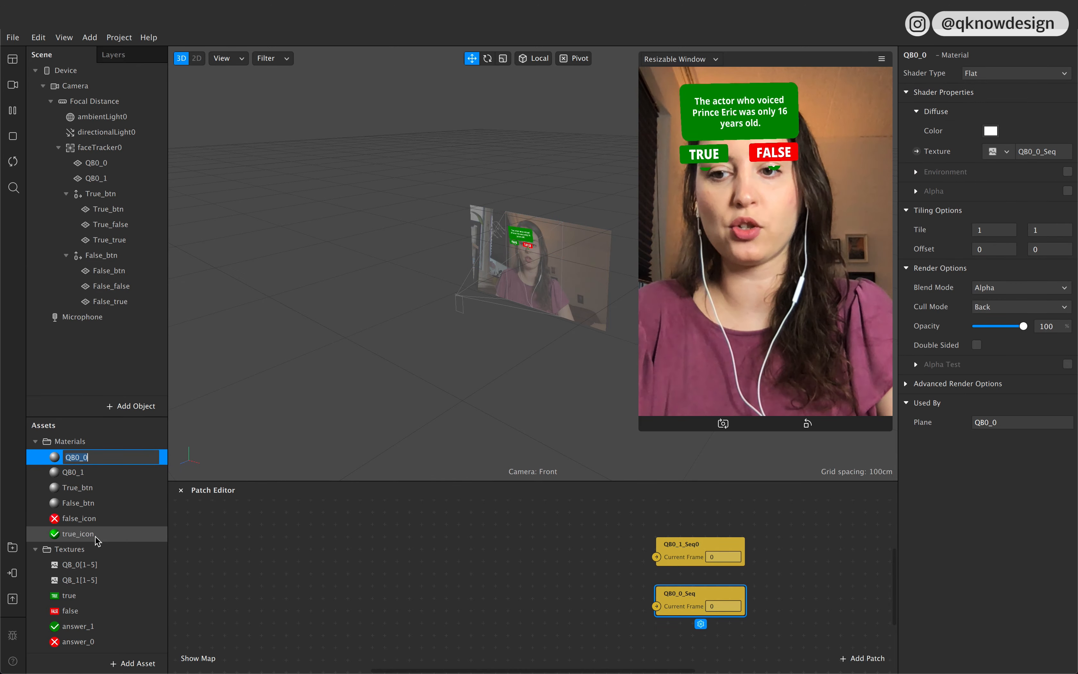
left_click(96, 536)
left_click(88, 459, "shift")
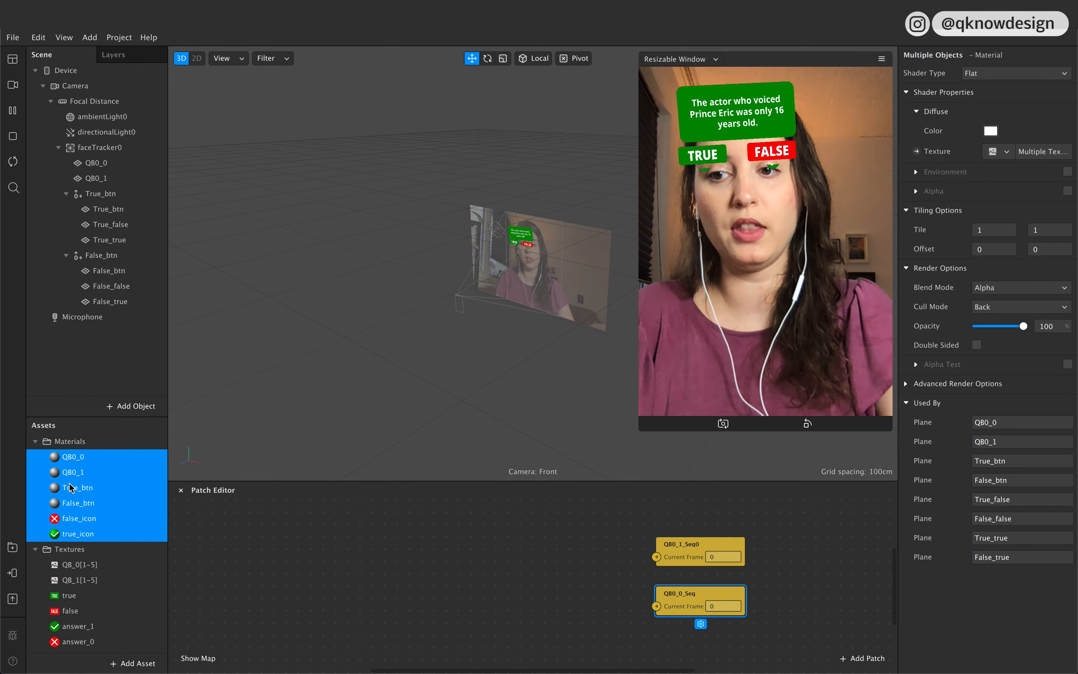
left_click(906, 384)
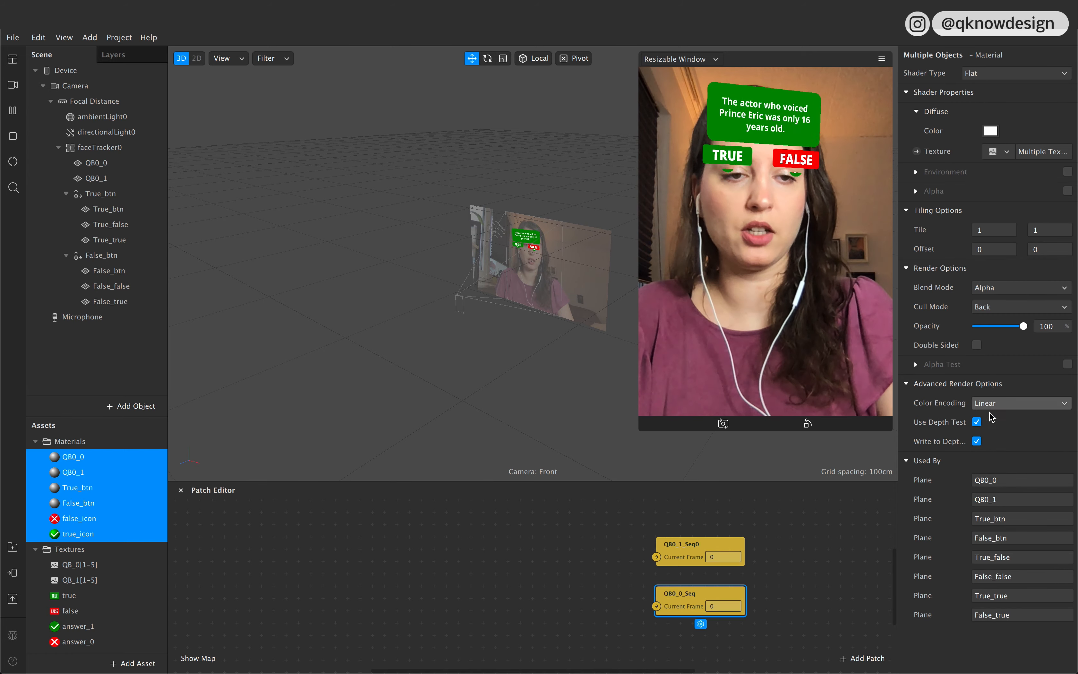
left_click(976, 422)
left_click(977, 441)
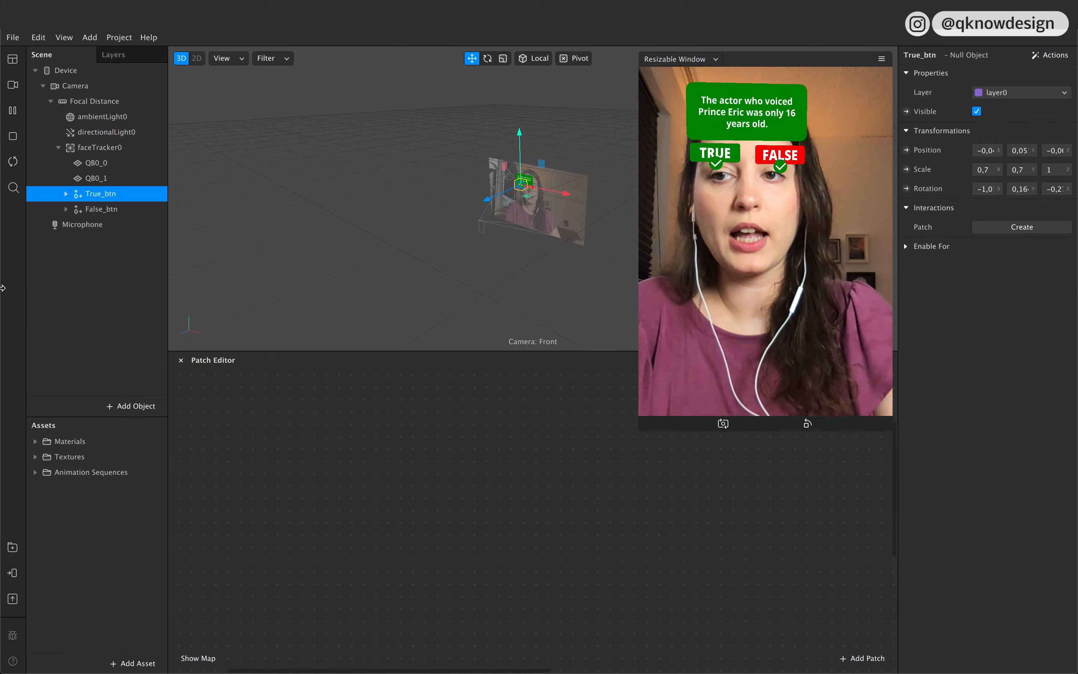
left_click(99, 309)
scroll(422, 481, "left", 2)
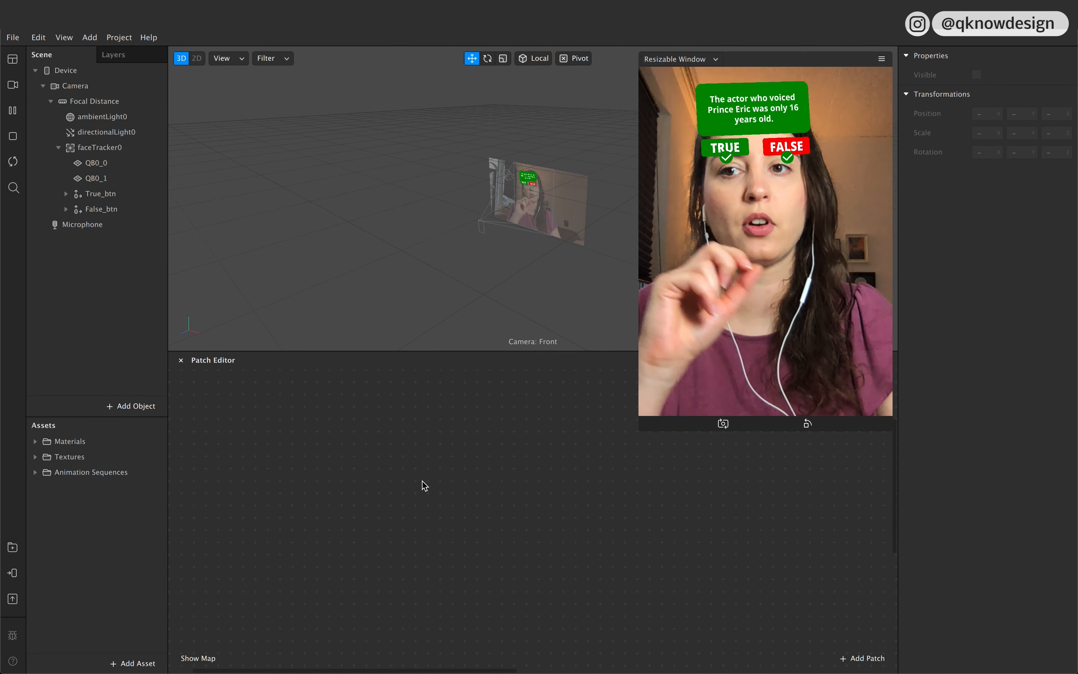
left_click(104, 166)
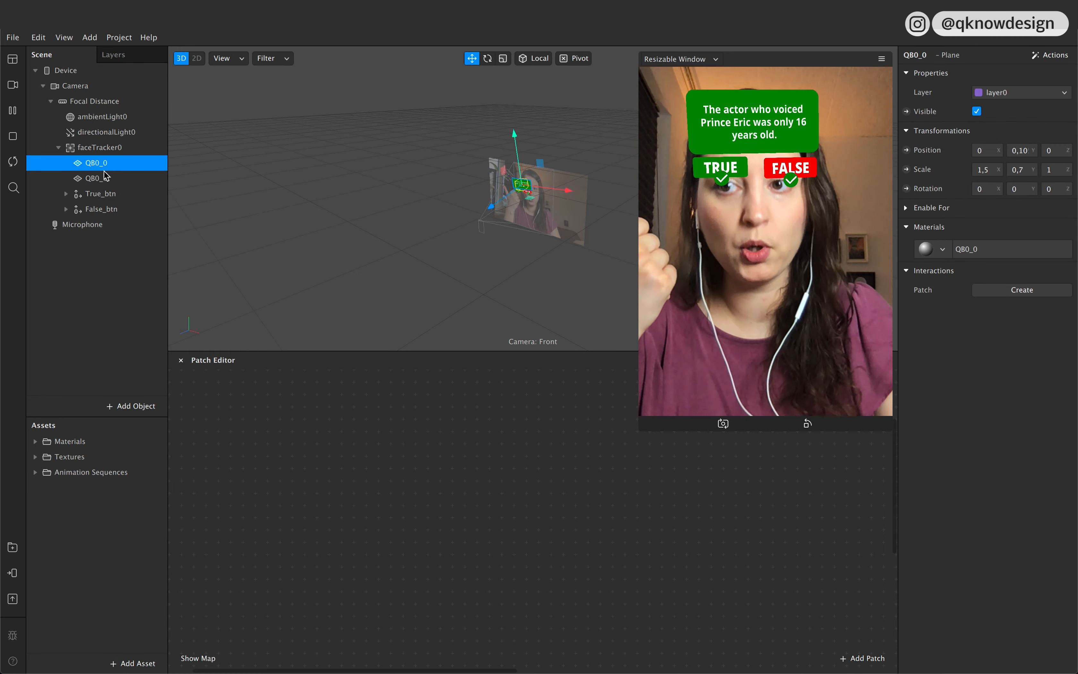
left_click(107, 179)
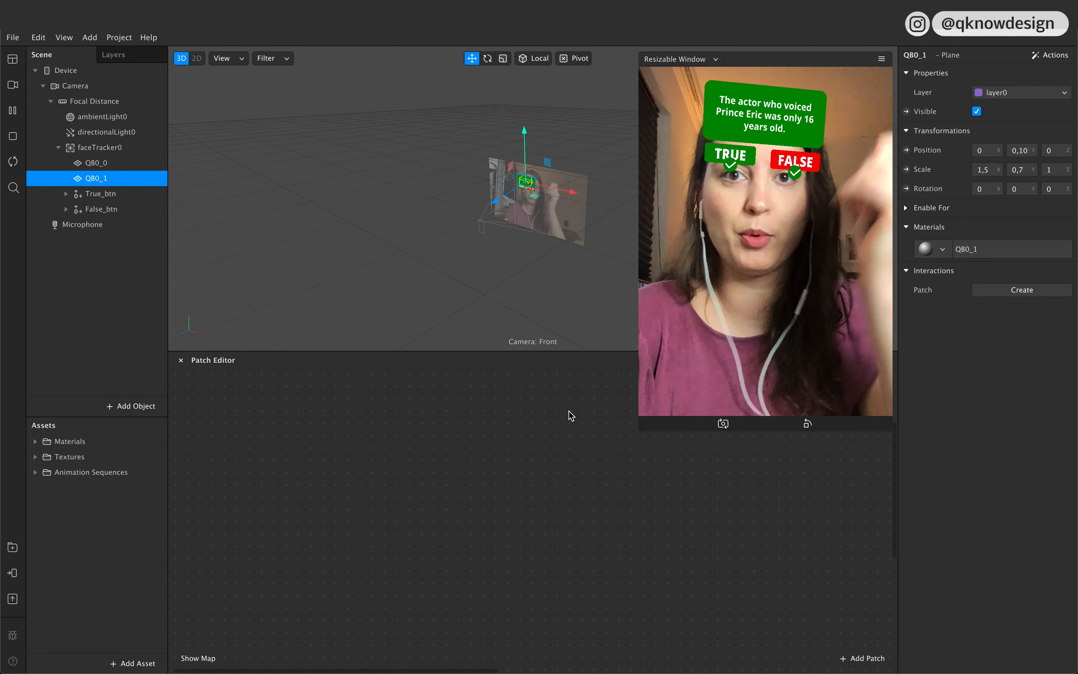
left_click(159, 226)
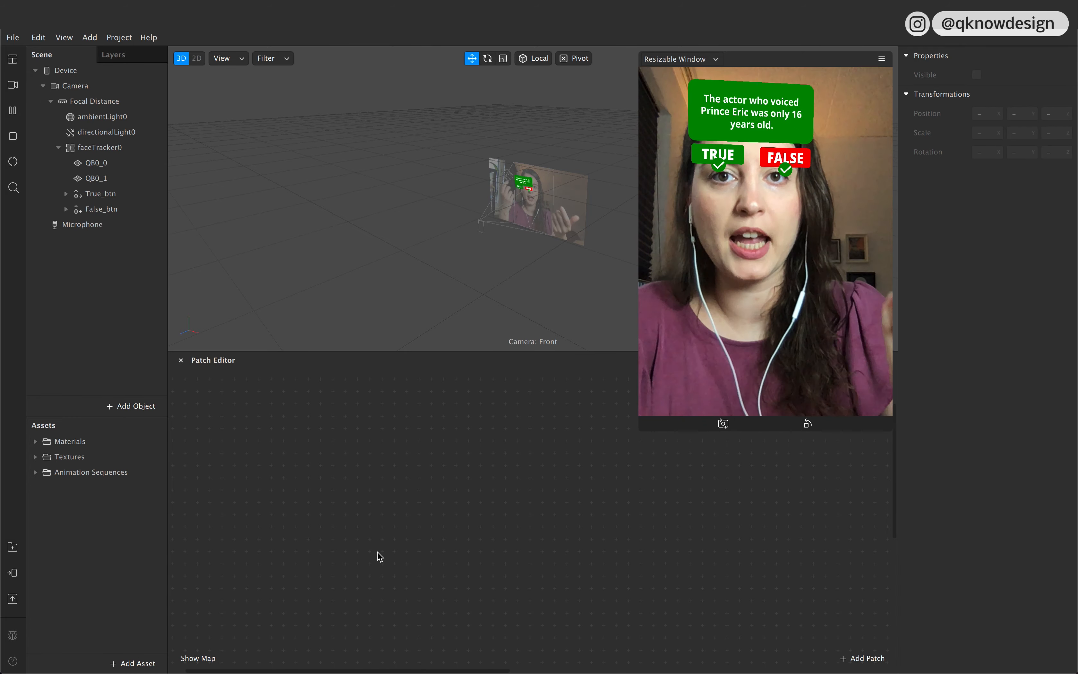
Step: Add a Screen Tap patch to the empty patch graph and place it as the graph's starting point
right_click(332, 517)
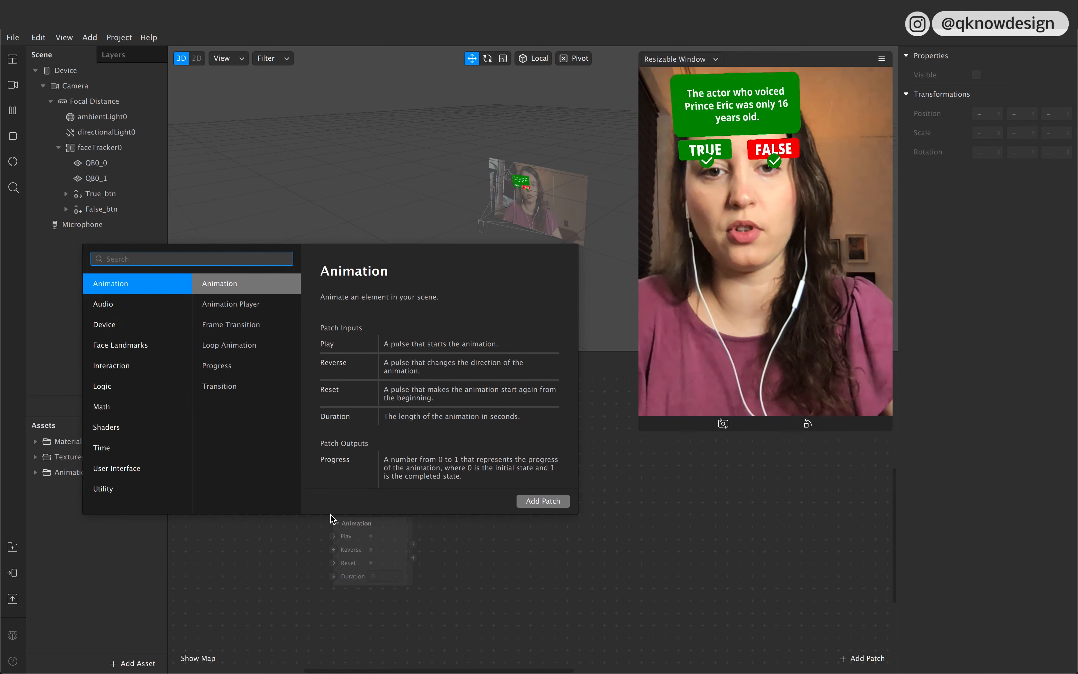
type("scre")
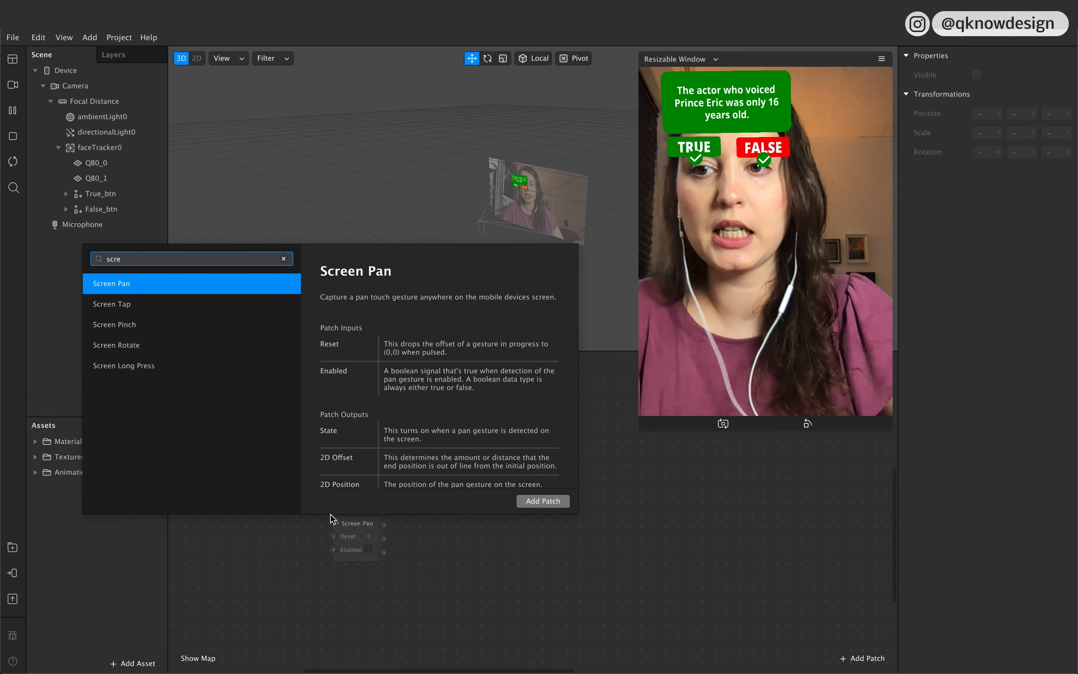
key("Down")
key("Return")
left_click_drag(374, 523, 324, 521)
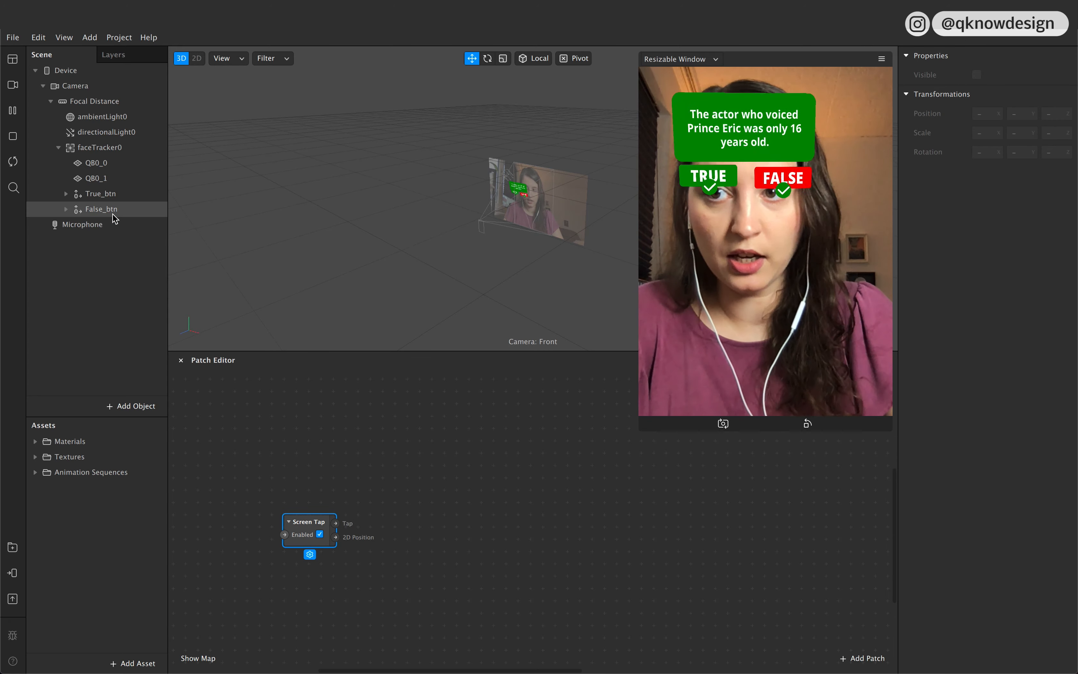
Step: Create Visible property patches for the QB0_0, QB0_1, True_btn and False_btn planes together
left_click(105, 163)
left_click(103, 178, "shift")
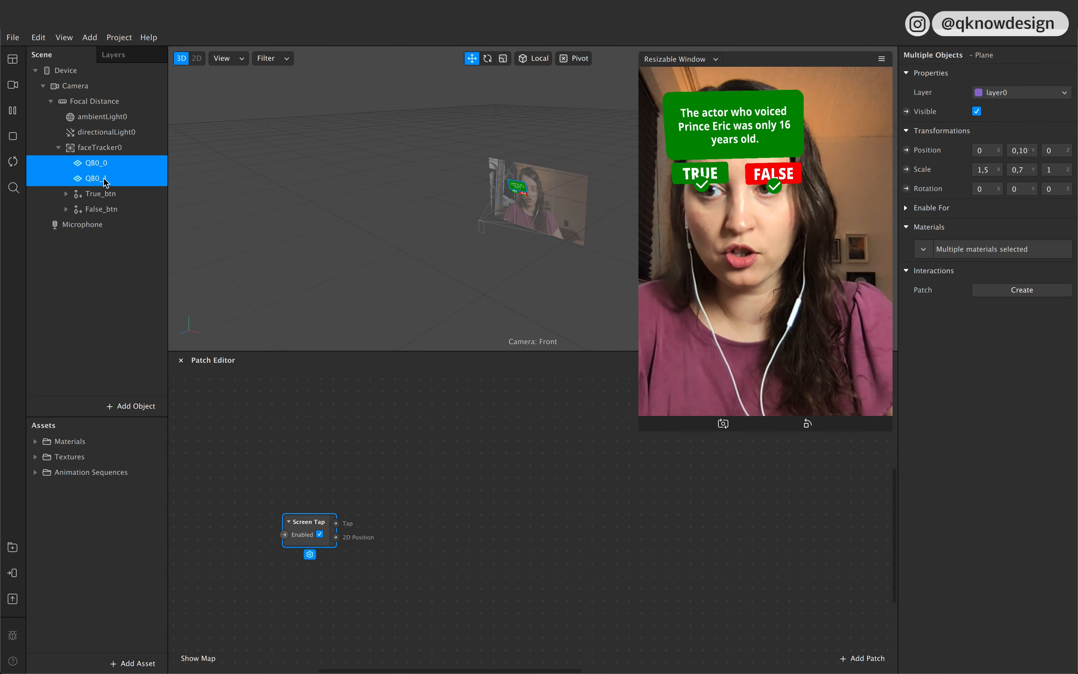
left_click(66, 194)
left_click(64, 259)
left_click(66, 255)
left_click(111, 276)
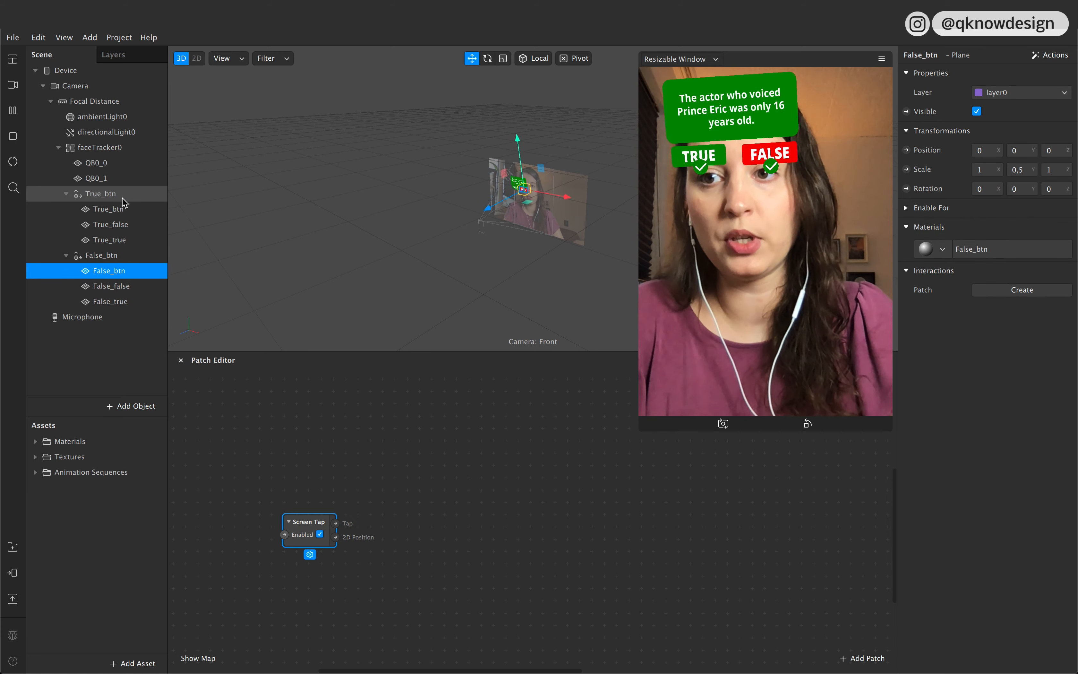
left_click(111, 209, "super")
left_click(108, 178, "super")
left_click(110, 163, "super")
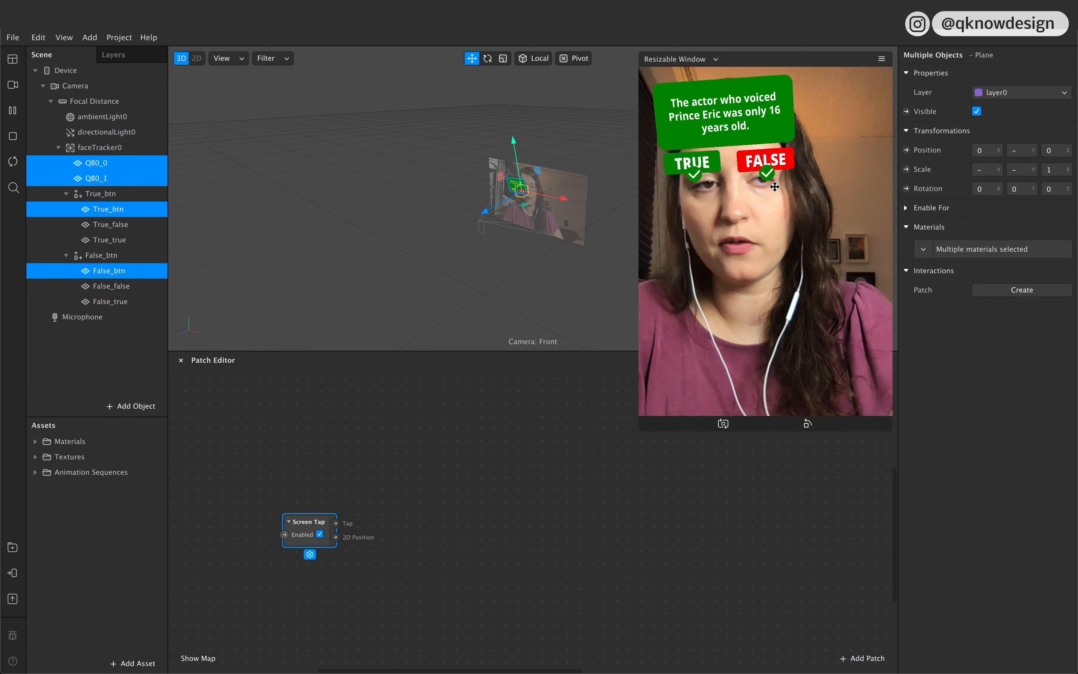
left_click(907, 111)
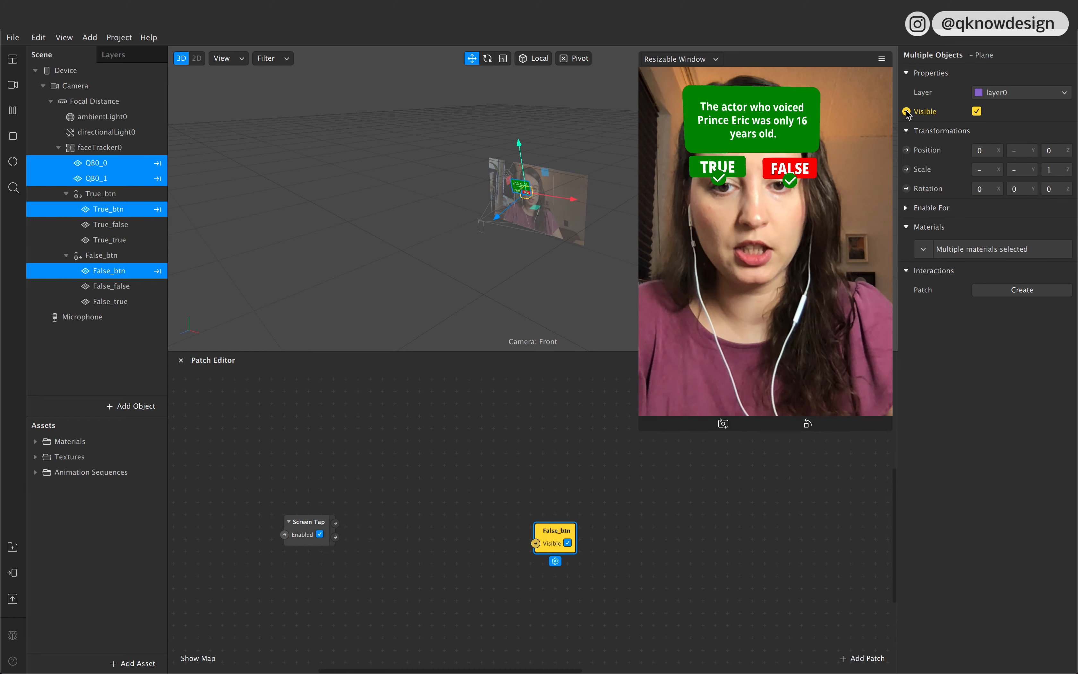
Step: Arrange the Visible patches, stacking False_btn above True_btn and placing the QB0_0 and QB0_1 pair farther along the graph
scroll(552, 633, "right", 3)
left_click_drag(487, 510, 542, 399)
left_click_drag(488, 533, 544, 463)
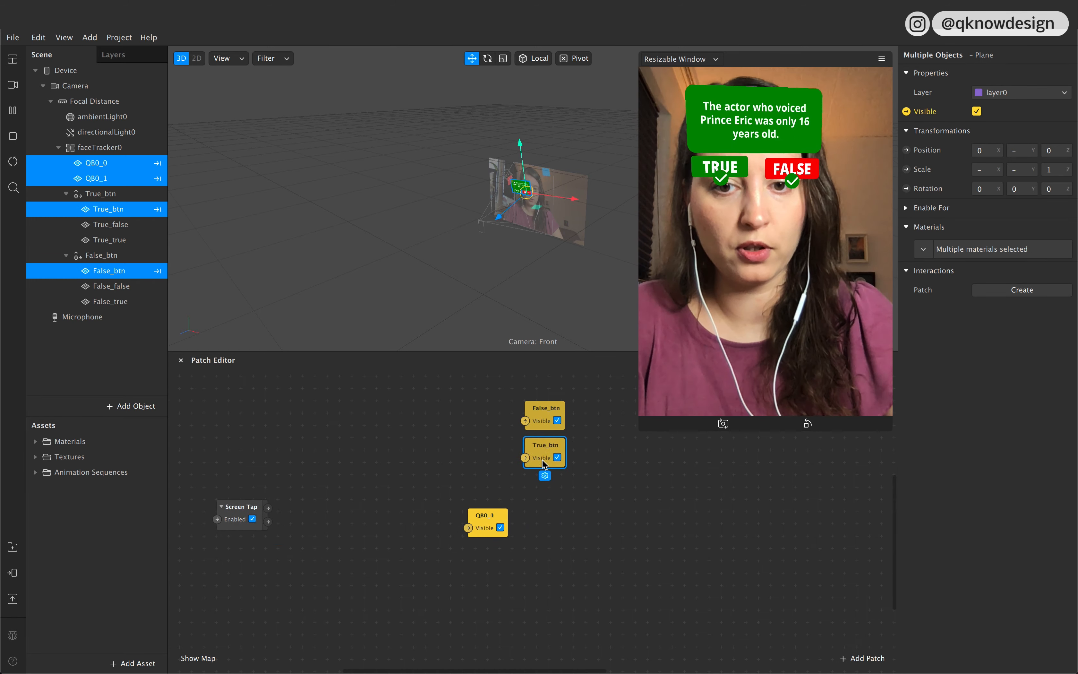
left_click(488, 526)
left_click_drag(488, 526, 843, 508)
left_click(493, 526, "shift")
left_click(824, 531)
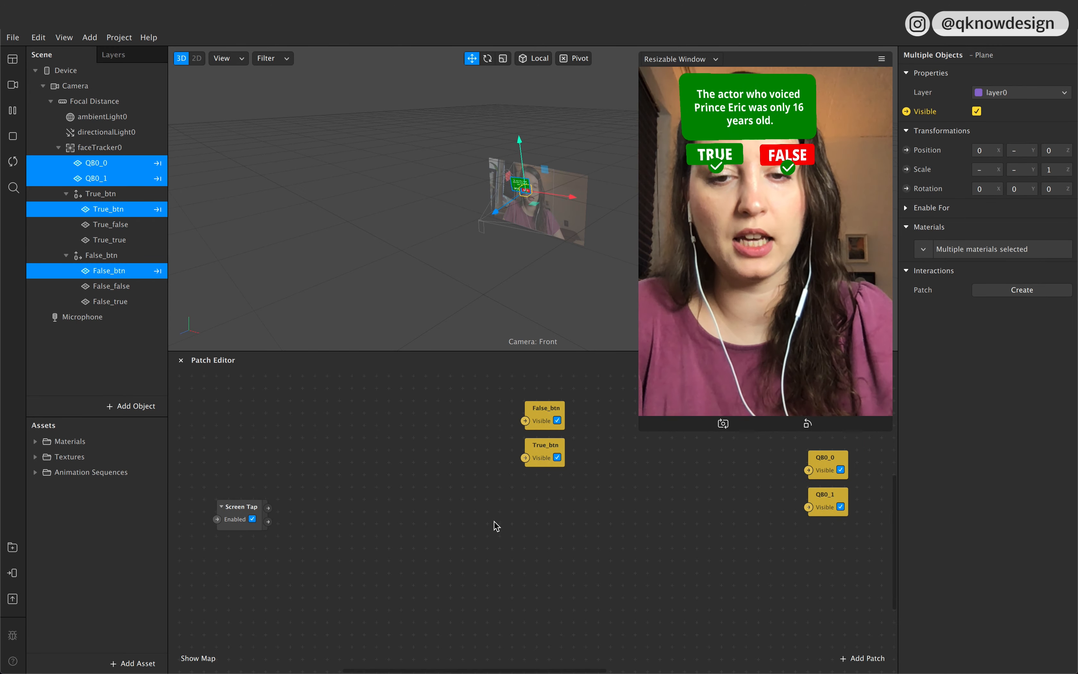
Step: Add a Delay patch between the Screen Tap patch and the question planes' Visible patches
right_click(494, 521)
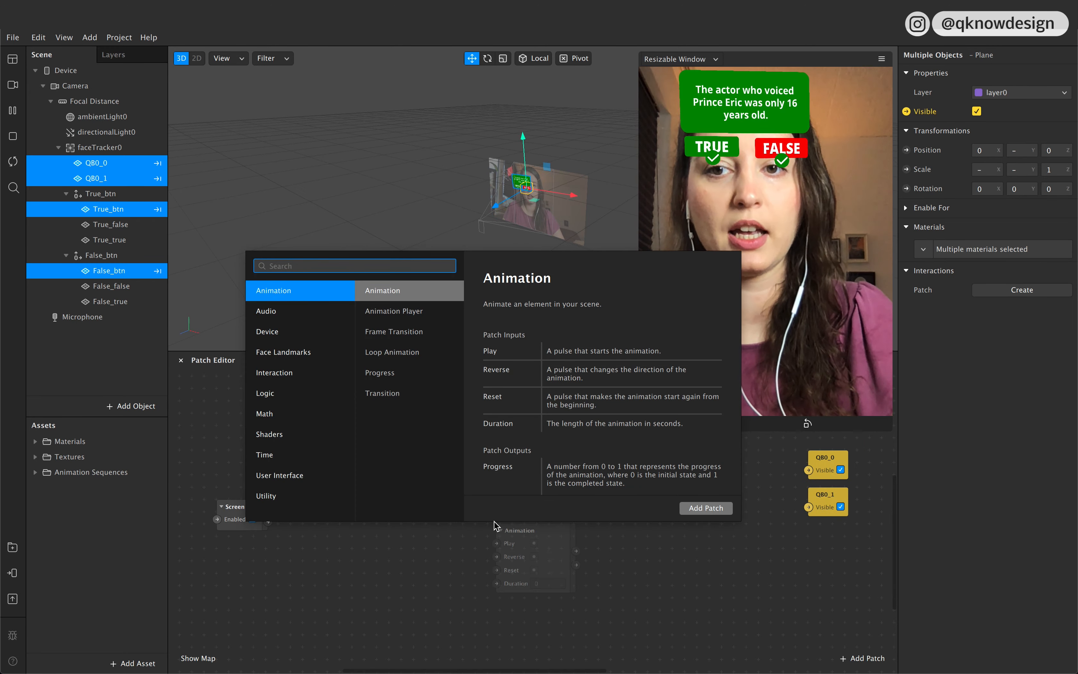
type("dela")
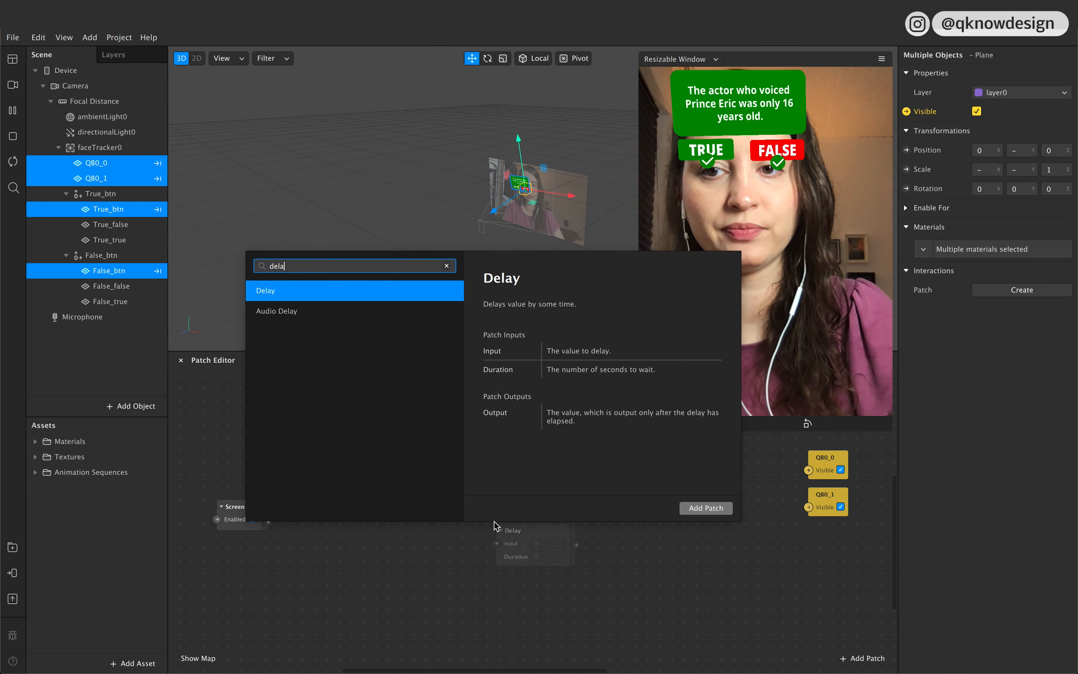
key("Return")
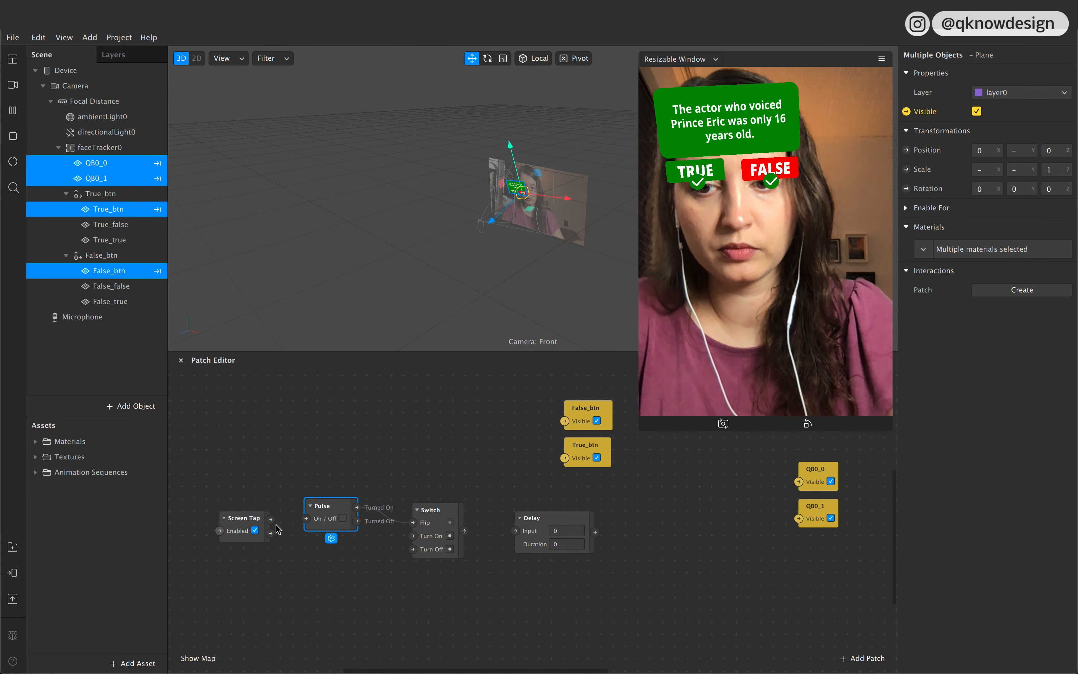
Step: Chain Screen Tap through Switch, Pulse and a second Switch into Delay, and connect Delay's output to the False_btn and True_btn Visible patches
left_click_drag(270, 519, 472, 507)
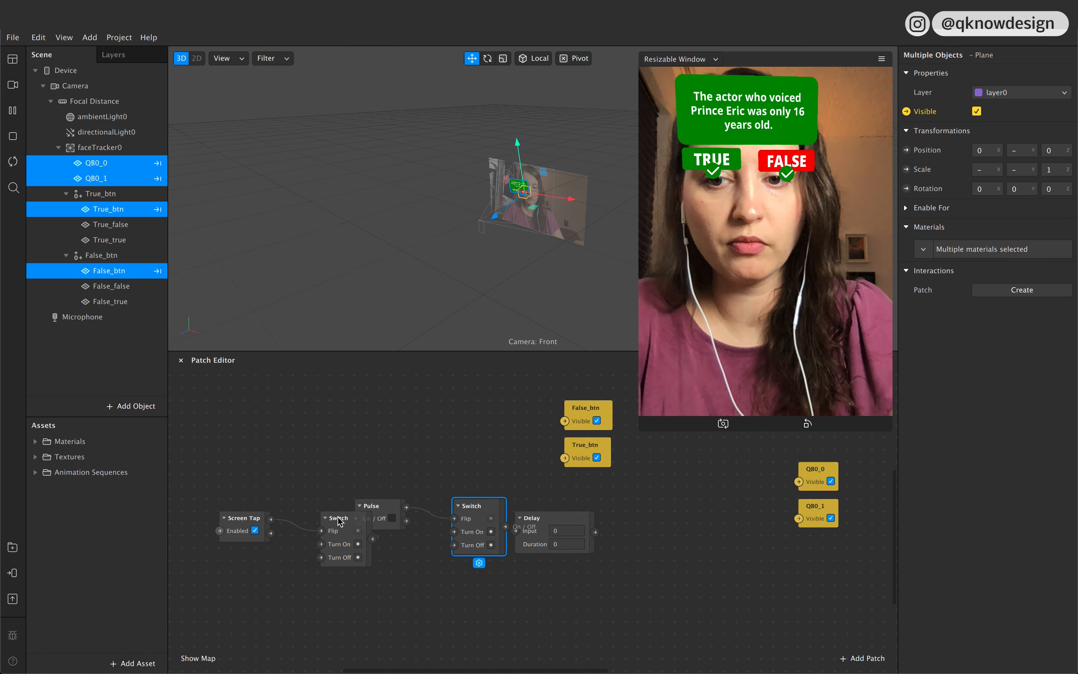
left_click_drag(338, 519, 312, 506)
left_click_drag(540, 533, 565, 520)
left_click_drag(386, 513, 411, 514)
left_click_drag(505, 526, 540, 519)
left_click_drag(620, 519, 565, 420)
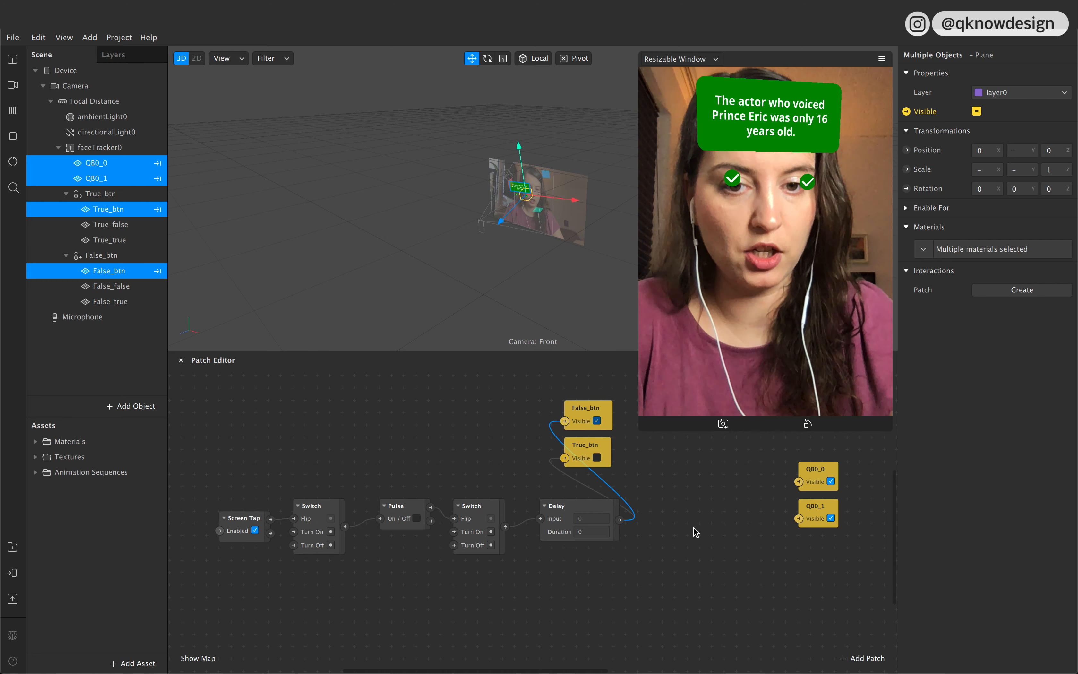
Step: Reposition the False_btn and True_btn Visible patches and line up the QB0_1_Seq0 and QB0_0_Seq frame patches below QB0_1
scroll(694, 528, "right", 5)
left_click(476, 482)
left_click(473, 448, "shift")
left_click_drag(483, 484, 575, 454)
scroll(593, 544, "down", 3)
scroll(593, 544, "right", 2)
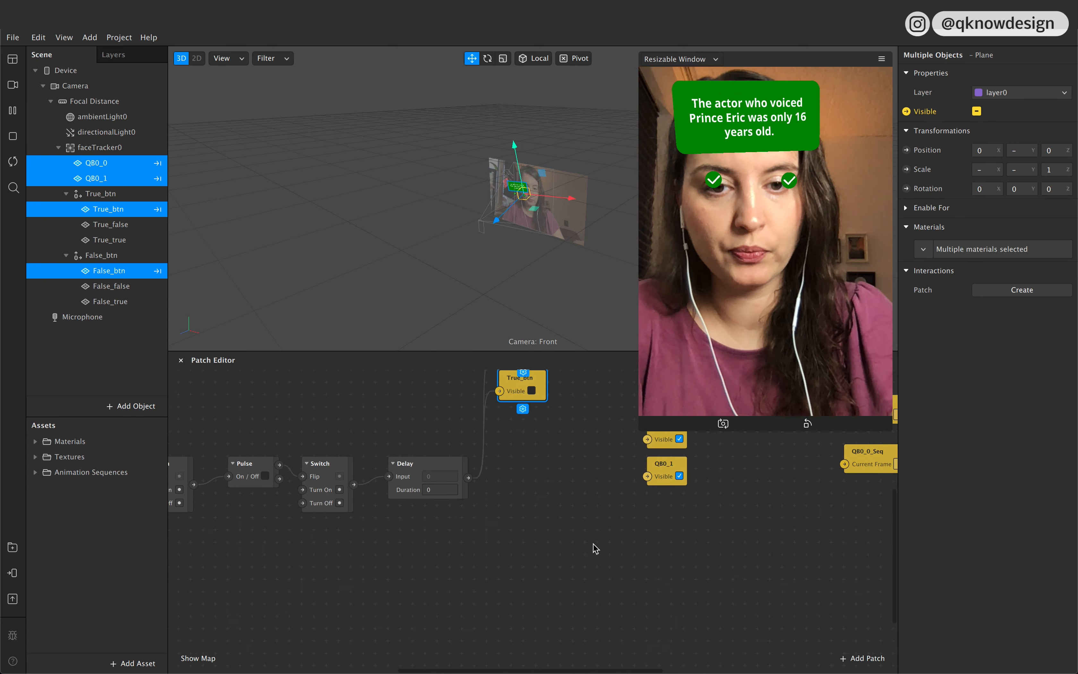
left_click(659, 449)
scroll(662, 476, "right", 2)
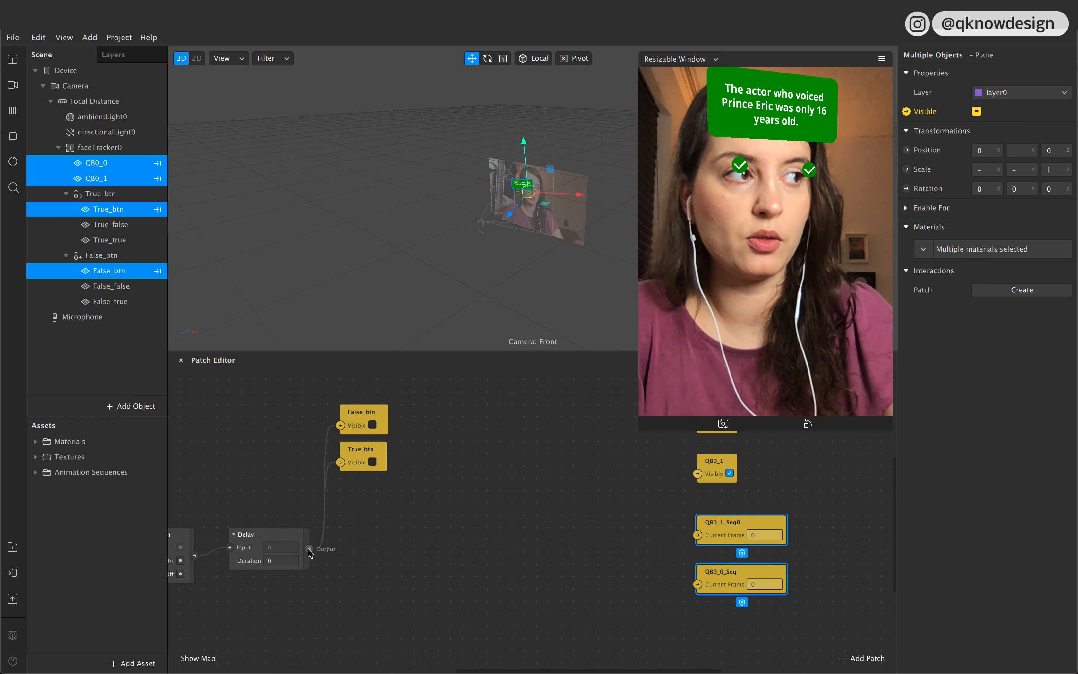
Step: Add a Random patch connected to the Delay patch's output
left_click_drag(310, 552, 430, 539)
type("ran")
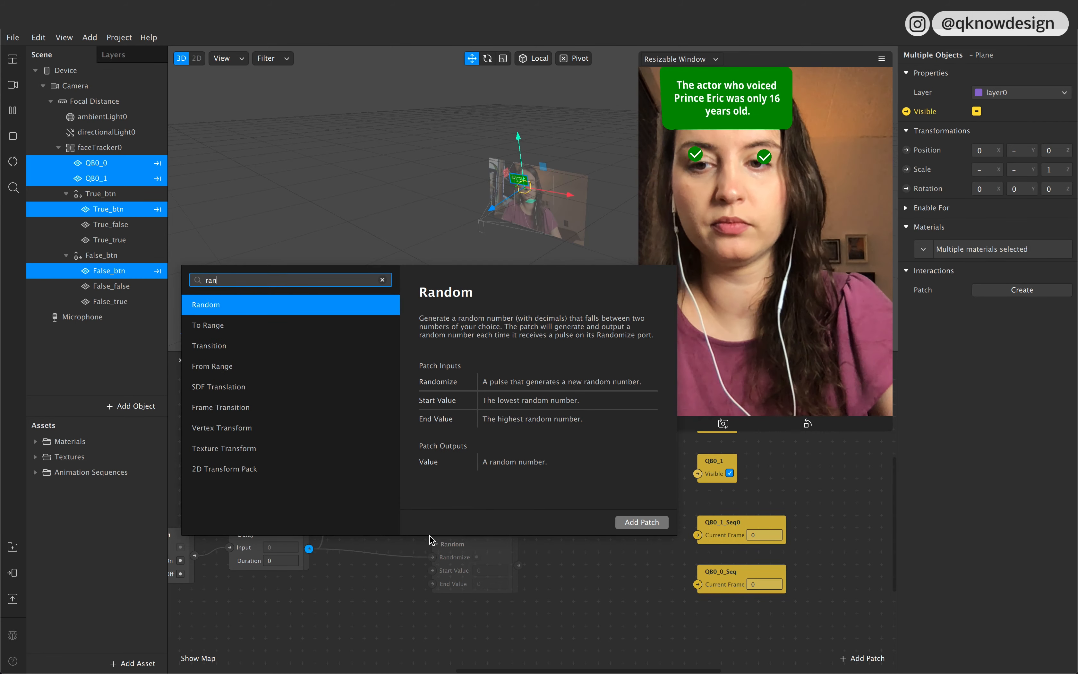
key("Return")
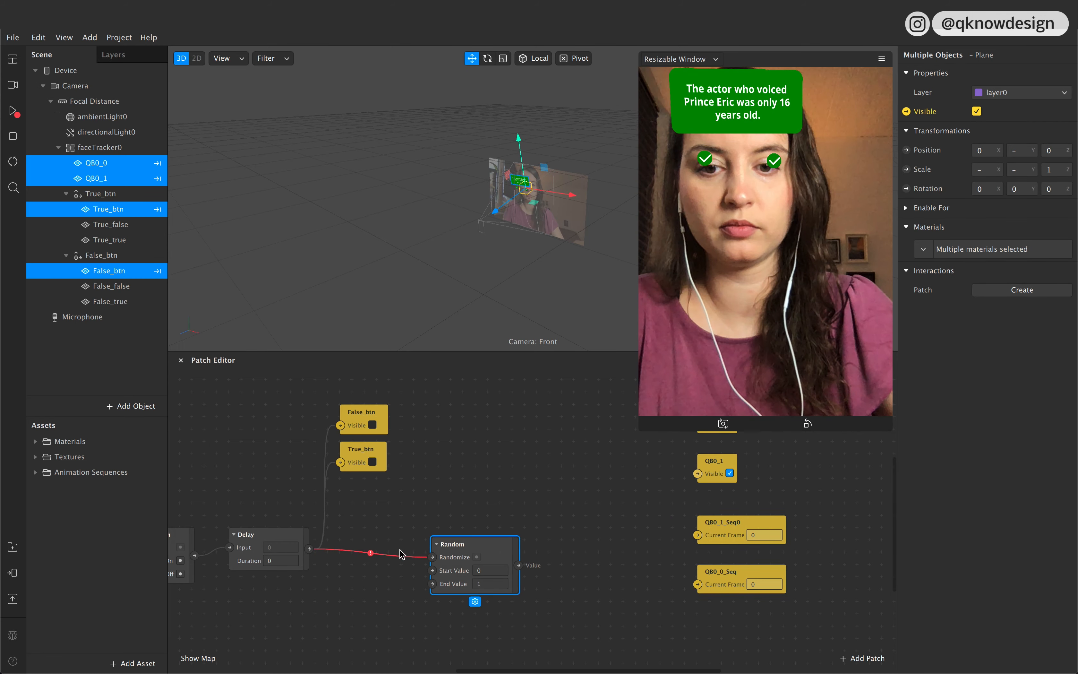
Step: Insert a Pulse patch between Delay and Random, connecting its Turned On output to the Randomize input
mouse_move(399, 559)
left_click_drag(308, 549, 365, 552)
type("pul")
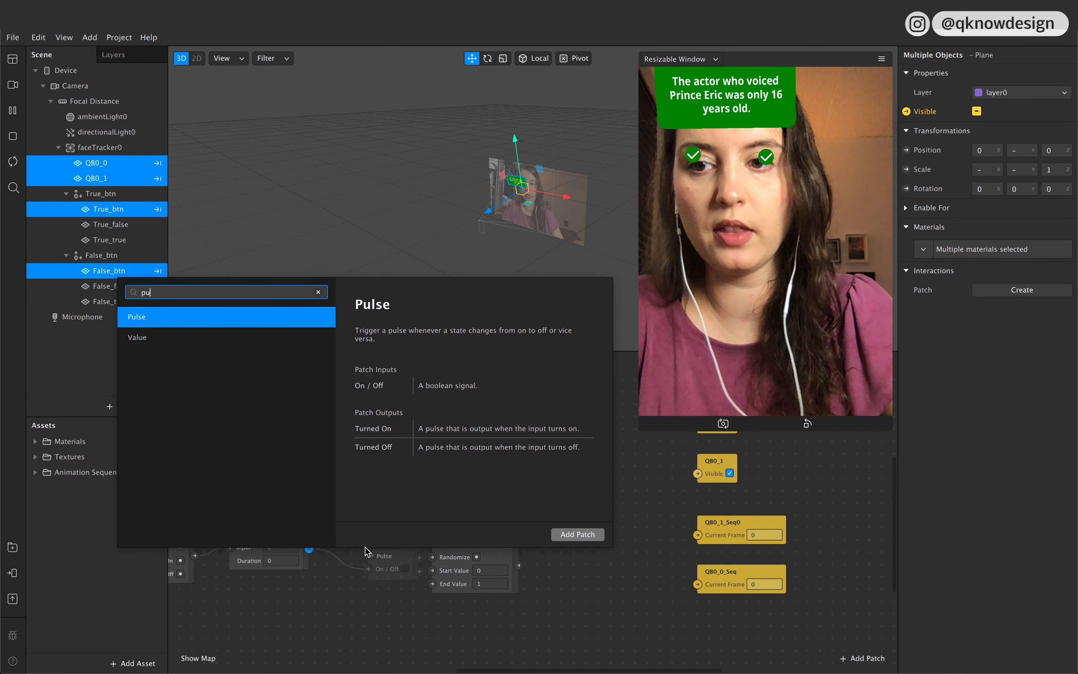
key("Return")
left_click_drag(482, 545, 513, 520)
left_click_drag(406, 556, 464, 535)
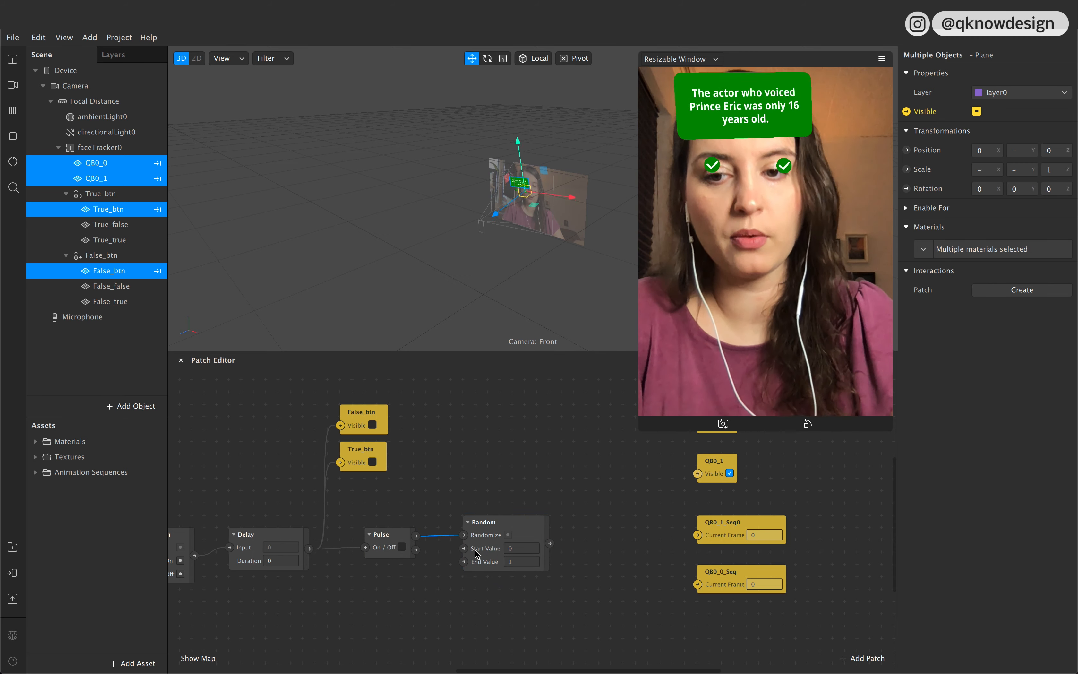
Step: Turn on touch simulation for the preview and tap the preview to test the answer buttons' visibility
scroll(471, 553, "left", 10)
scroll(398, 545, "left", 5)
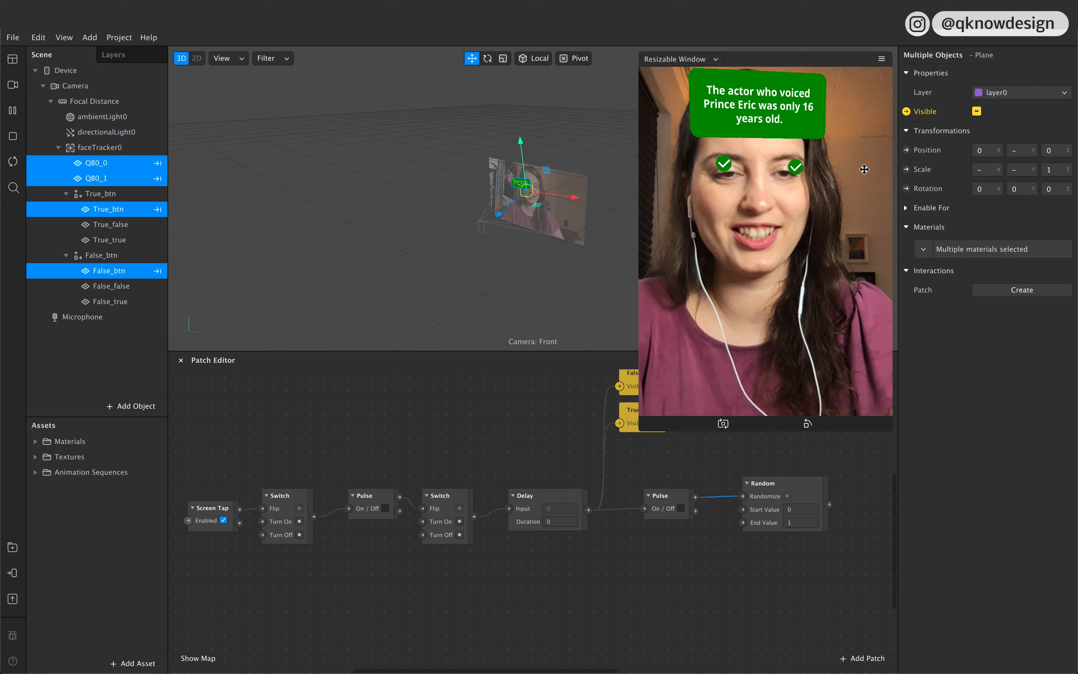
left_click(881, 59)
left_click(915, 83)
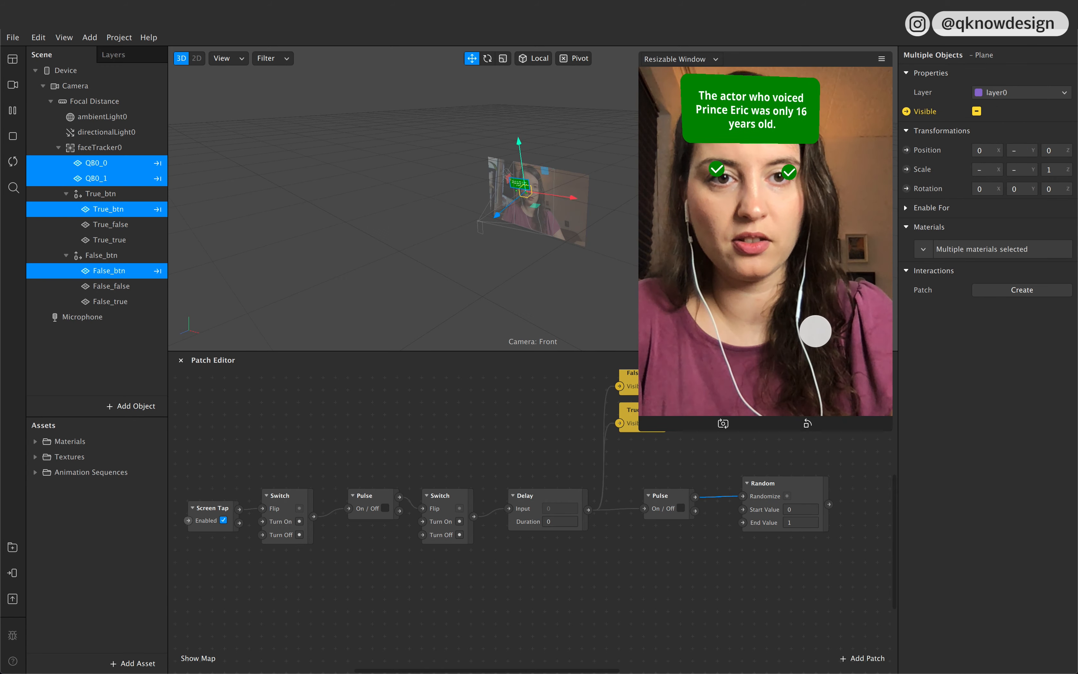
left_click(803, 345)
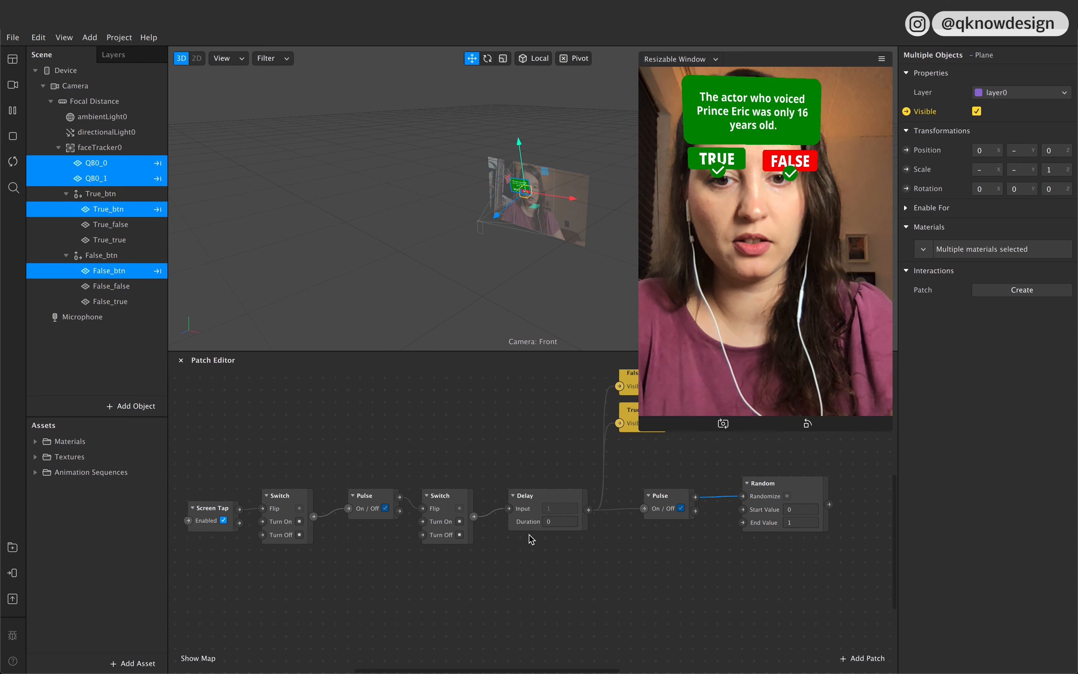
Step: Set the Delay duration to 1 and tap the preview to test the delayed switching of the answer buttons
left_click(555, 521)
type("1")
left_click(774, 350)
left_click(364, 475)
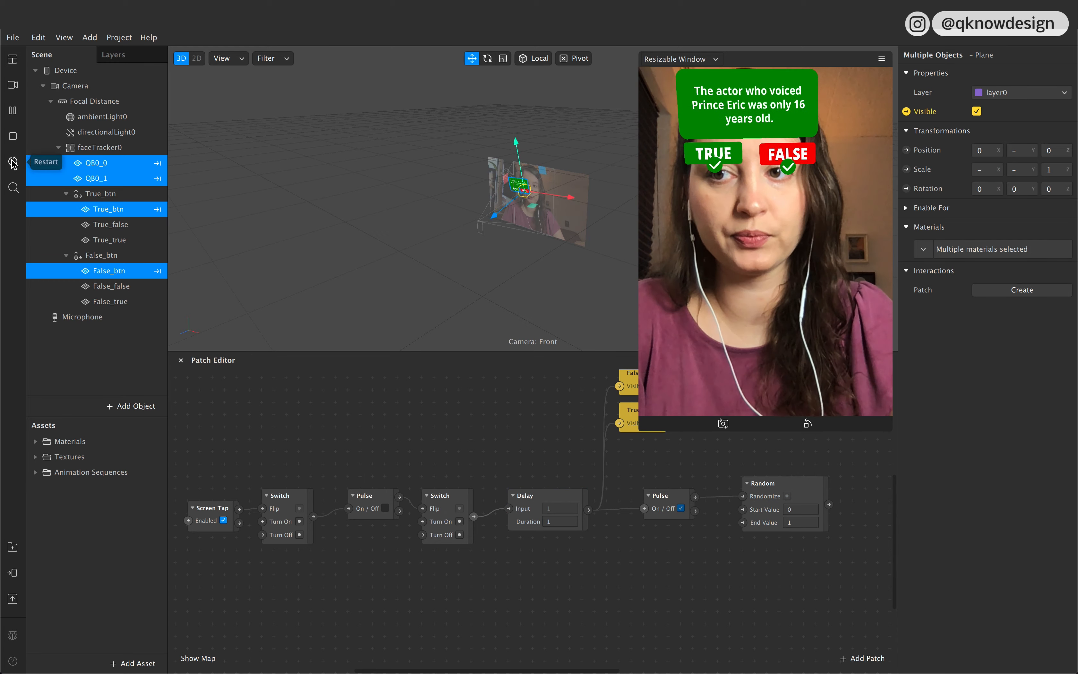
left_click(820, 305)
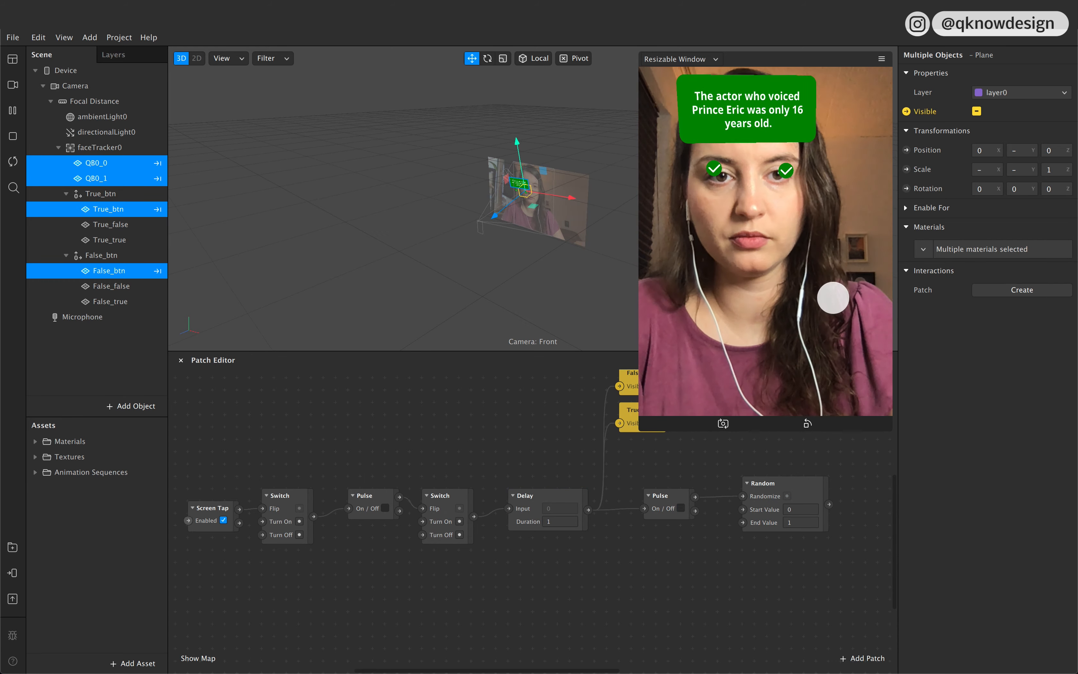
left_click(833, 298)
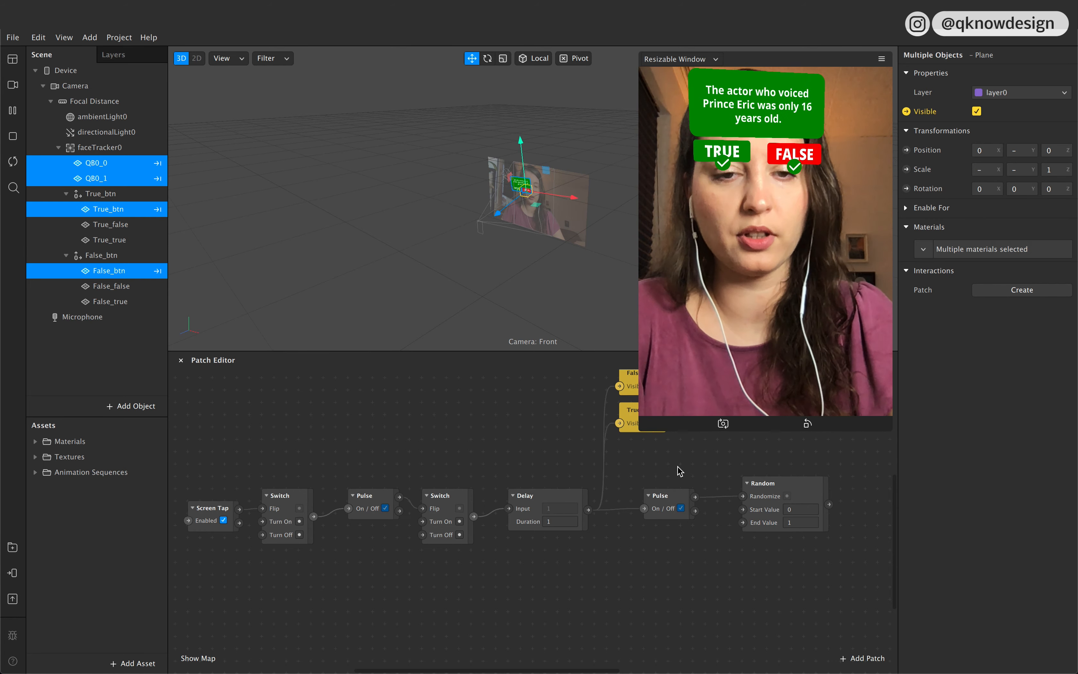
scroll(675, 471, "right", 3)
scroll(675, 471, "up", 1)
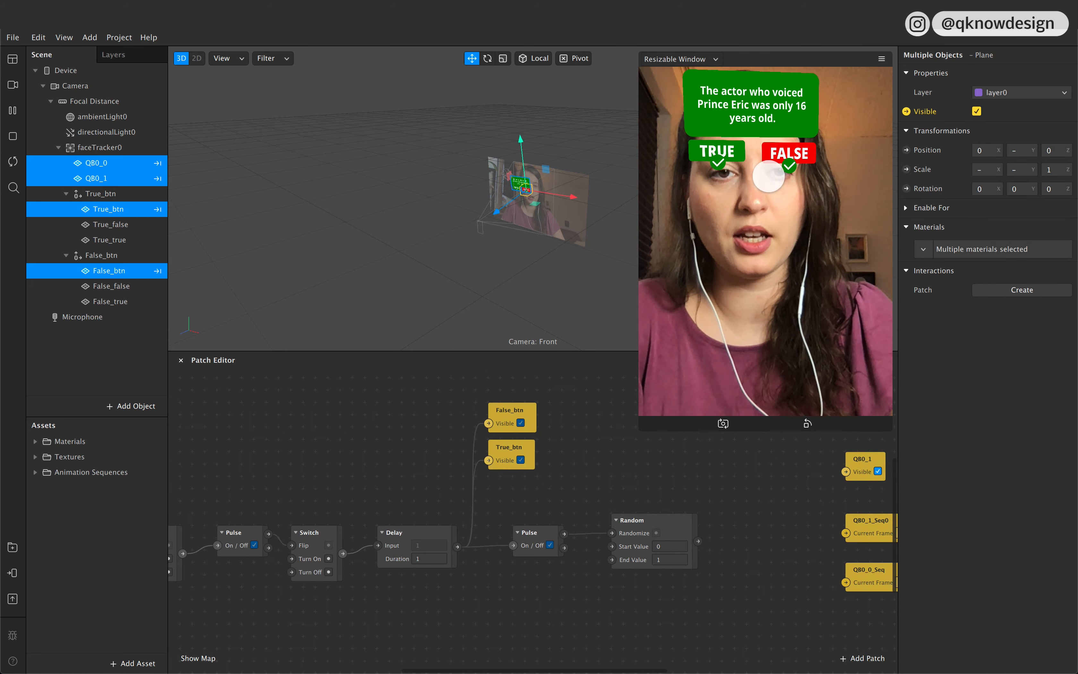
scroll(692, 493, "right", 1)
scroll(692, 492, "up", 1)
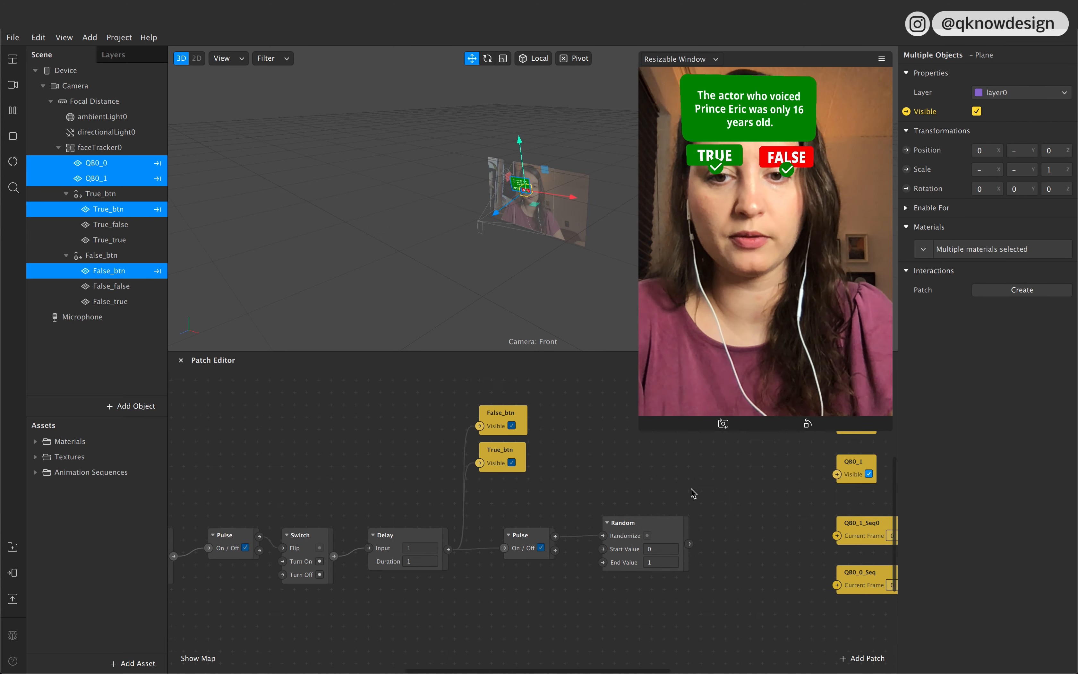
scroll(646, 553, "right", 3)
scroll(646, 554, "down", 1)
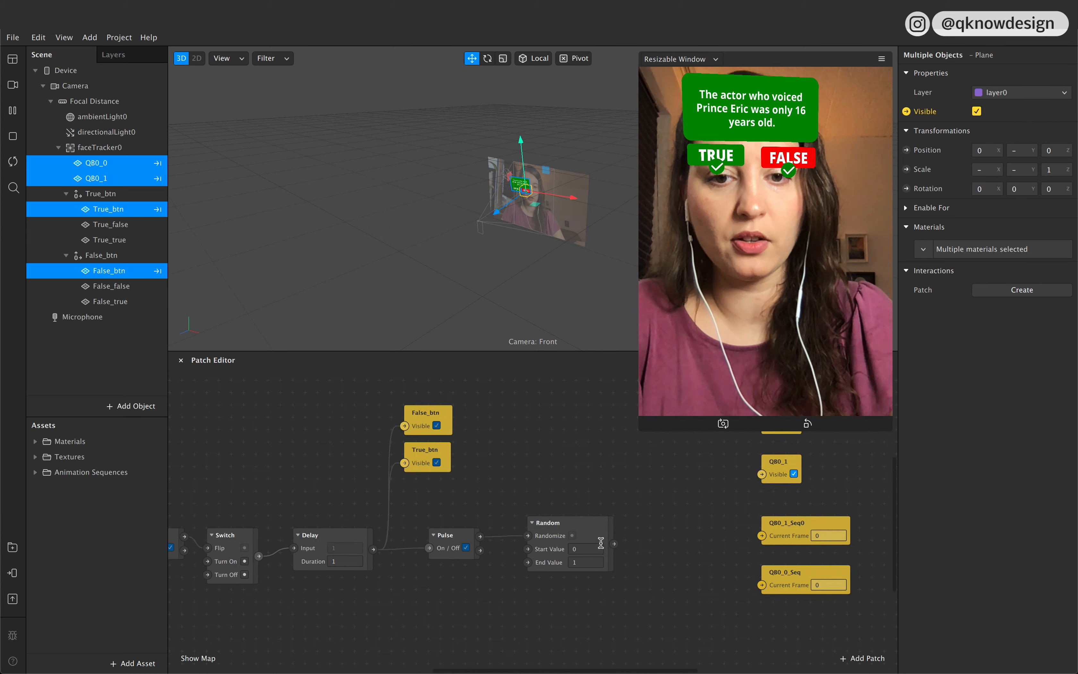
left_click(582, 547)
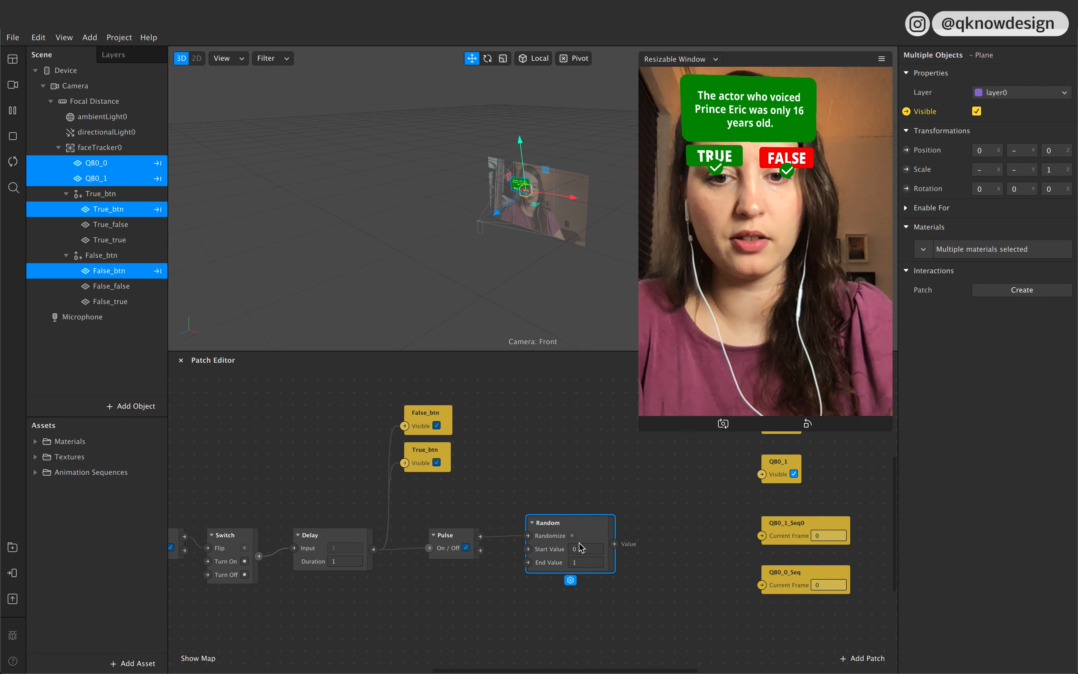
left_click(580, 548)
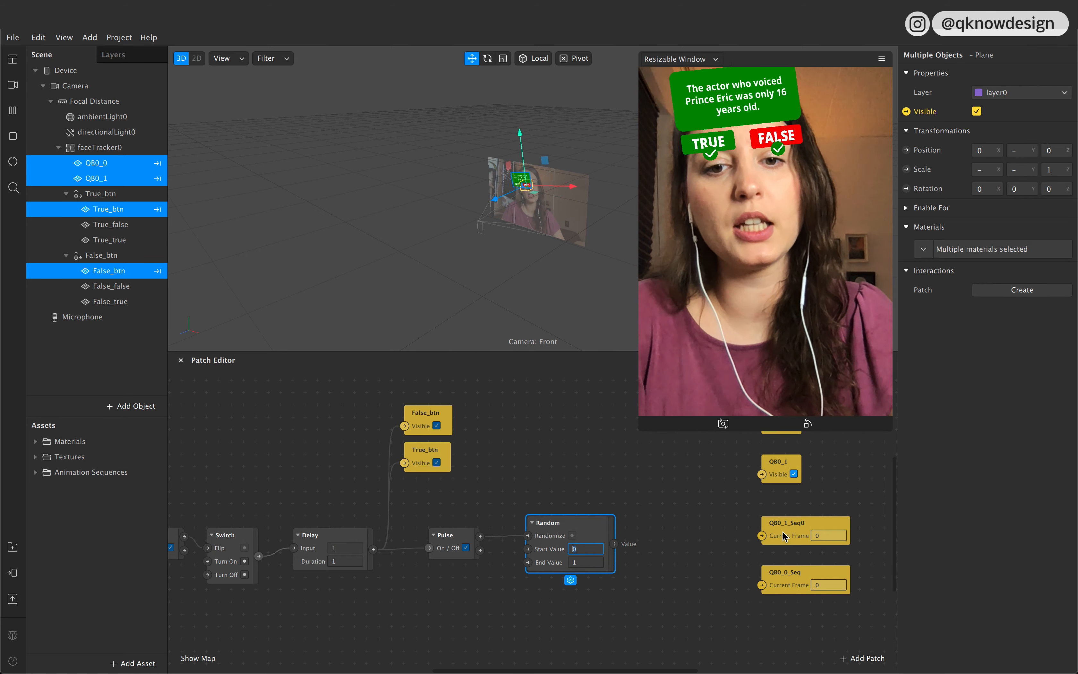
left_click(624, 592)
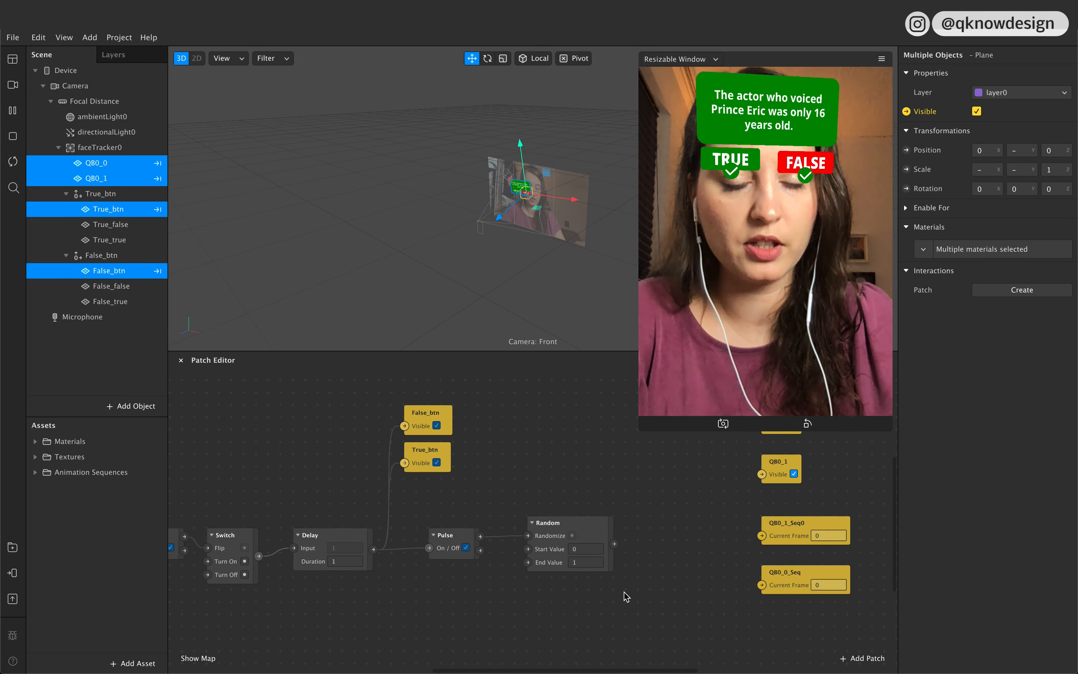
Step: Set the Random patch's Start Value to 1 and End Value to 2
scroll(624, 592, "right", 4)
scroll(624, 592, "up", 1)
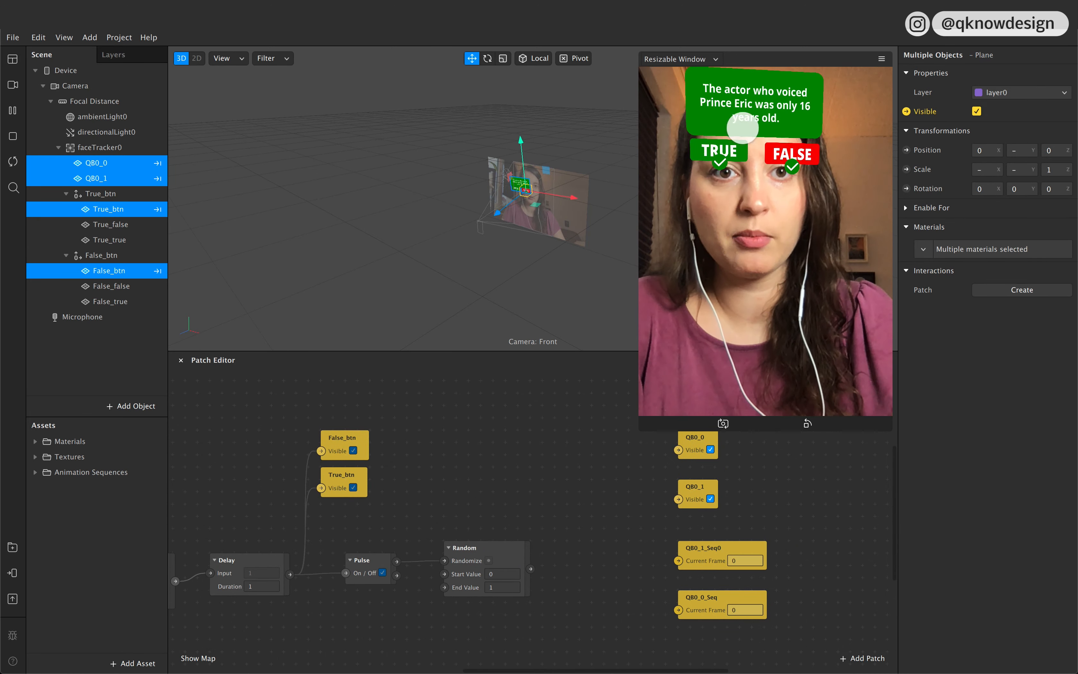
left_click(494, 575)
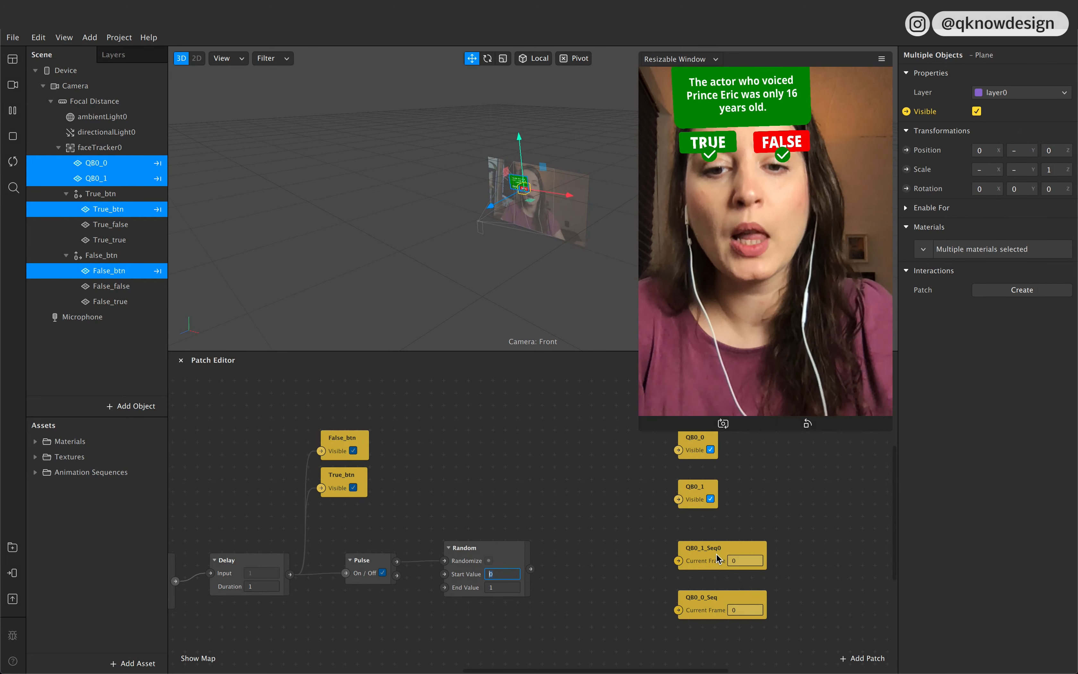
type("1")
left_click(511, 582)
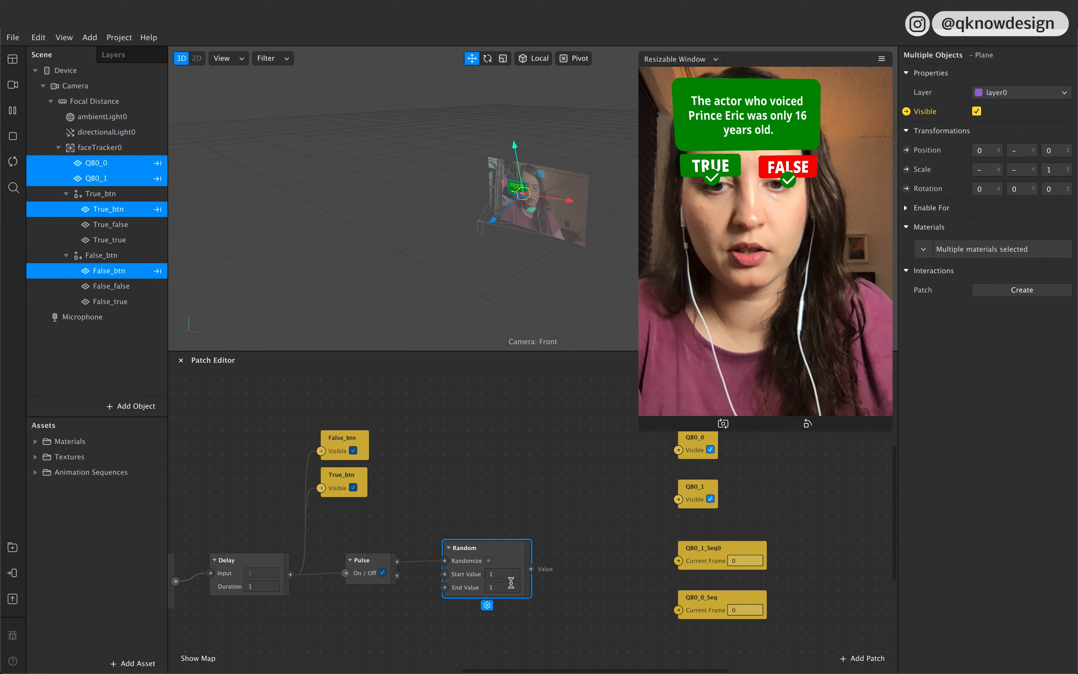
left_click(500, 583)
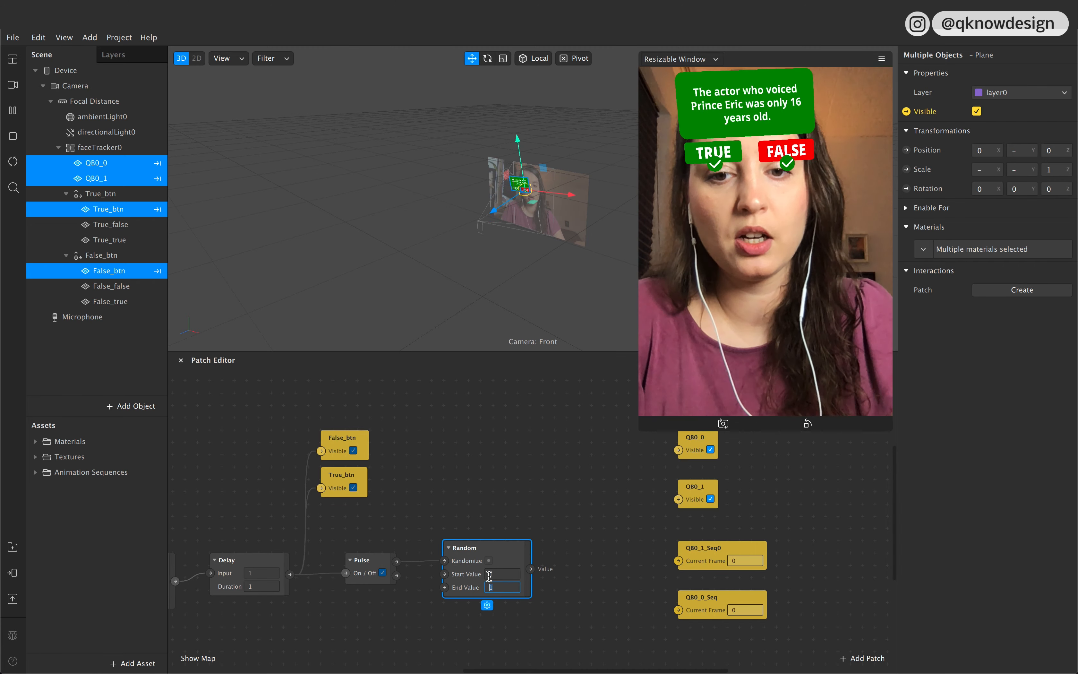
left_click(533, 616)
scroll(587, 608, "up", 3)
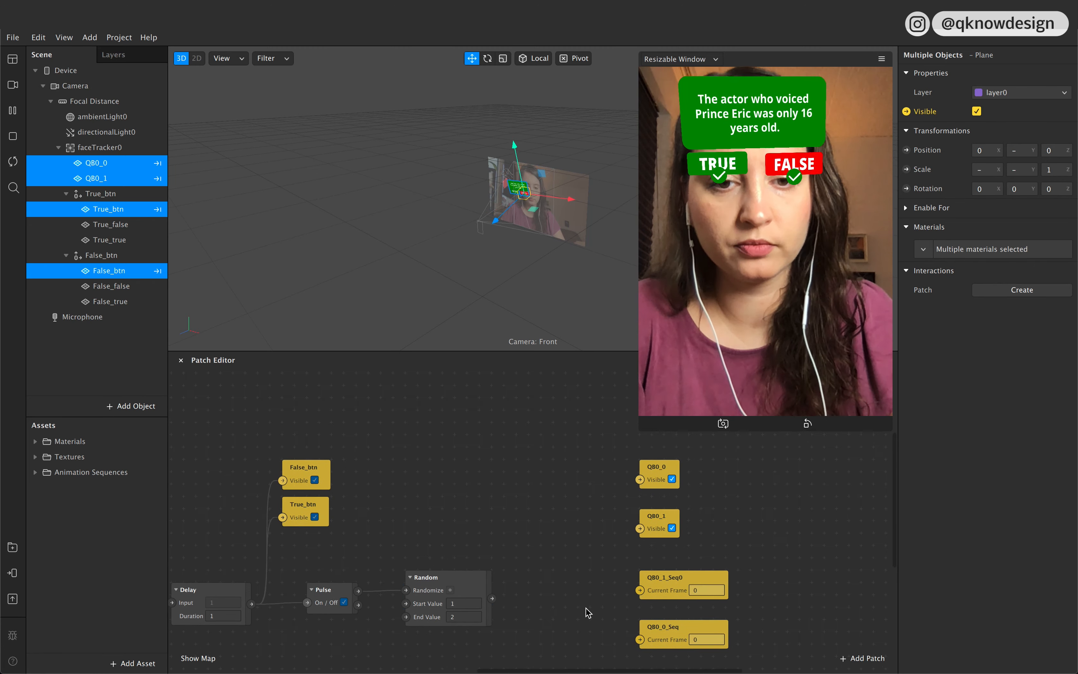
Step: Move the QB0_0, QB0_1 and two sequence Current Frame patches farther away from the Random patch to make room
left_click(660, 478)
left_click_drag(661, 530, 708, 530)
left_click(681, 581)
left_click(671, 620, "shift")
left_click_drag(671, 620, 733, 620)
Step: Add a Round patch connected to the Random patch's output
left_click_drag(494, 598, 552, 519)
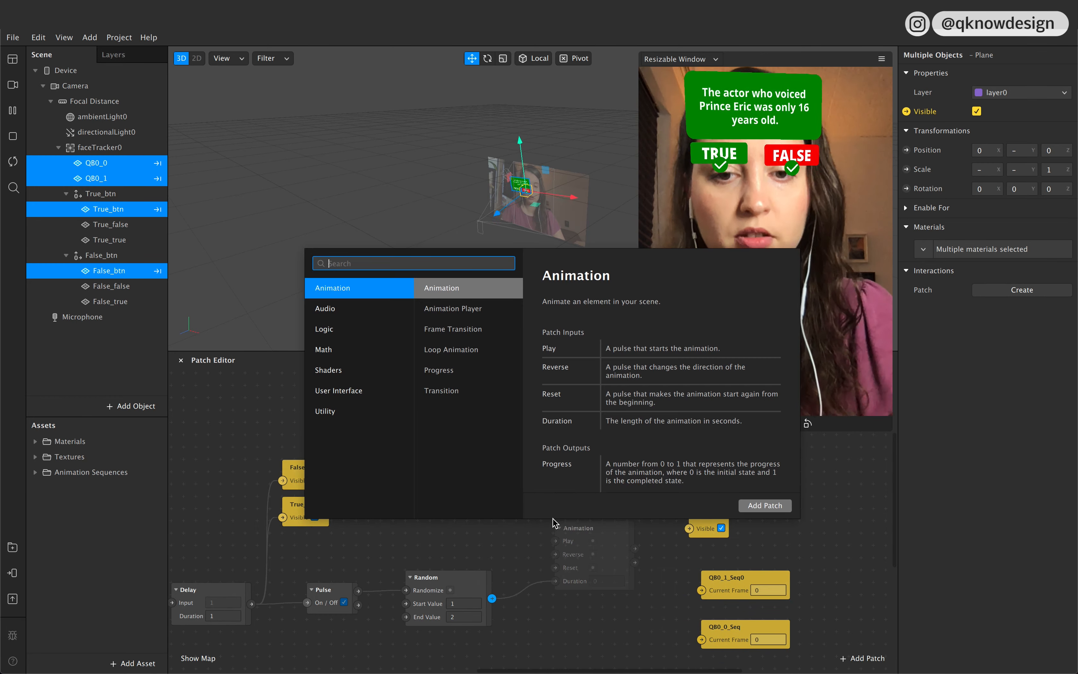
type("roun")
key("Return")
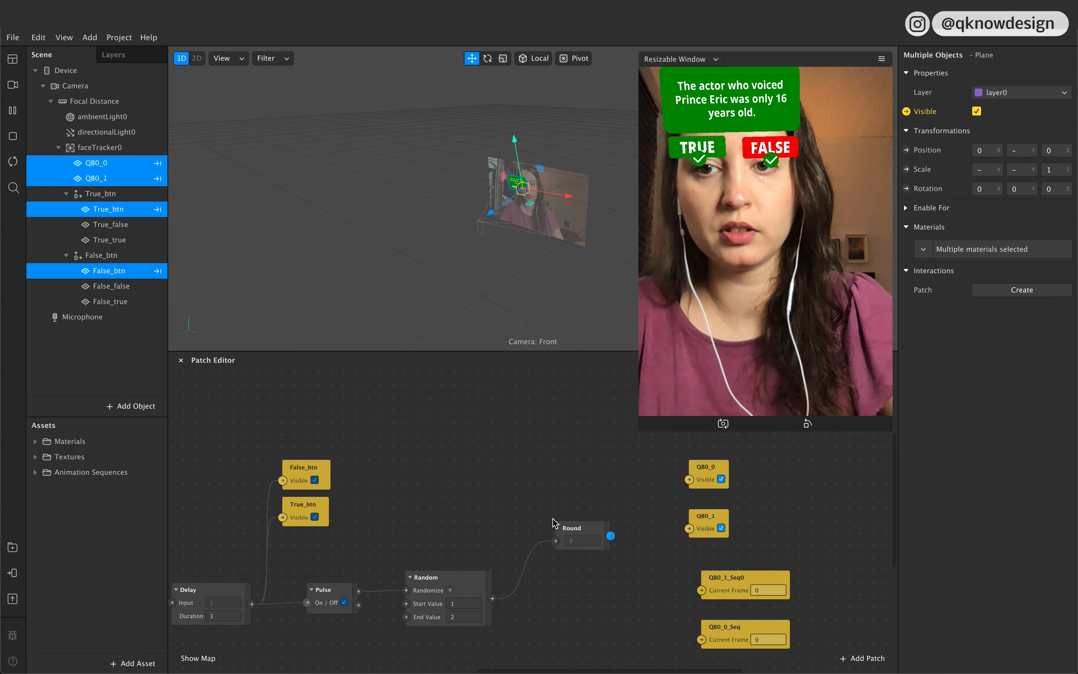
Step: Add an Equals Exactly patch connected to the Round output and set its comparison value to 1
left_click_drag(586, 535, 586, 463)
type("e")
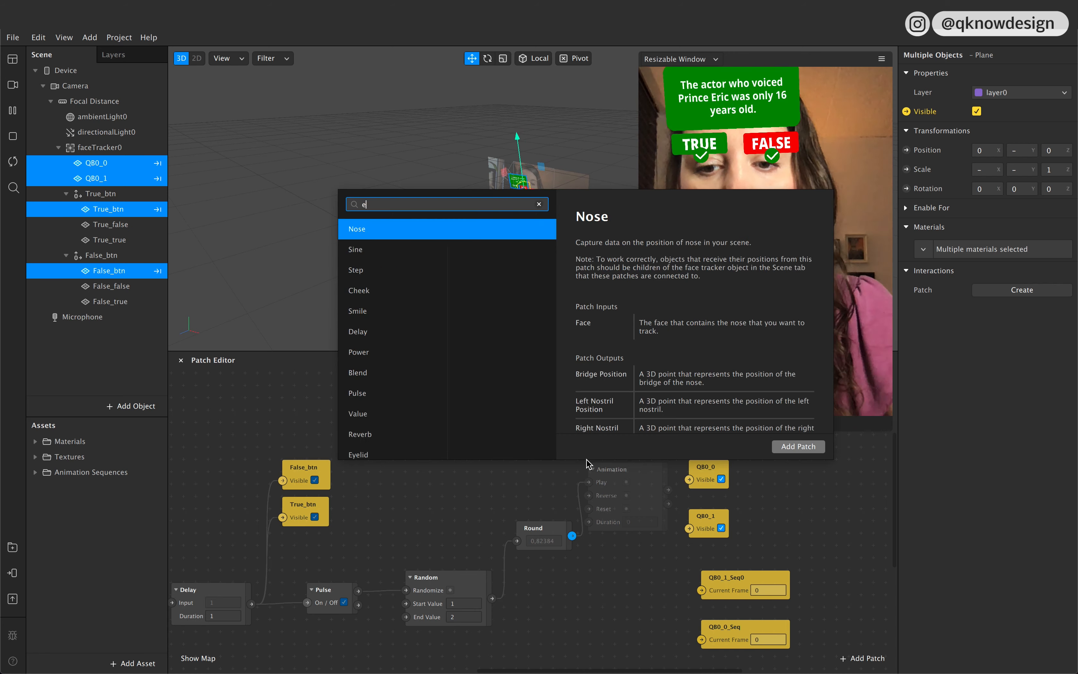
type("q")
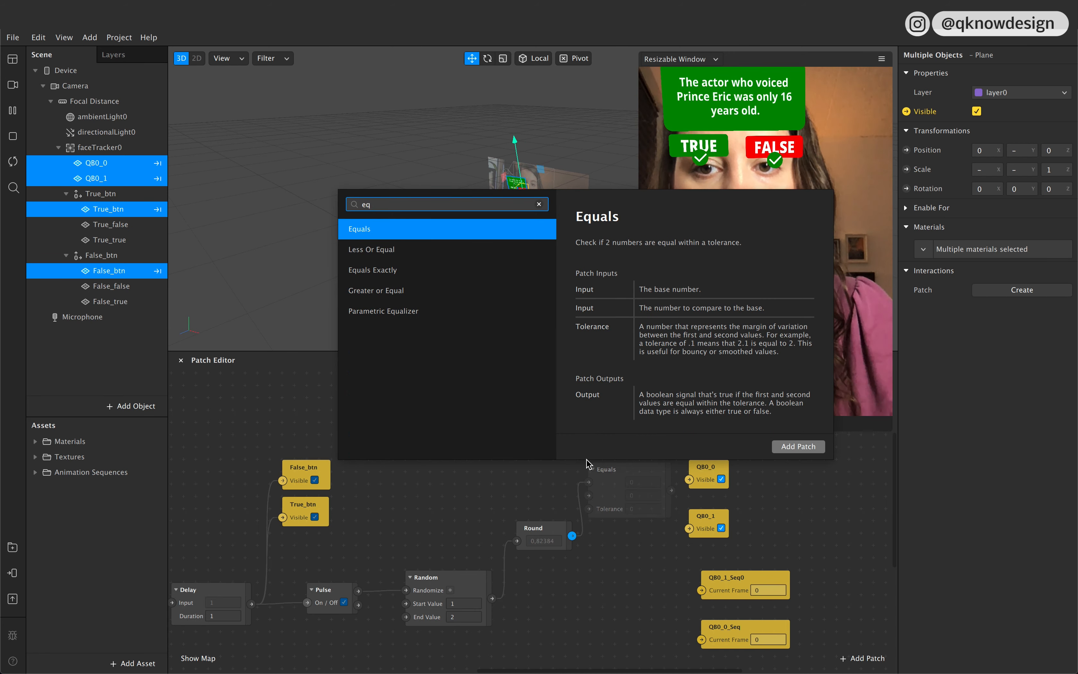
key("Down")
key("Down")
key("Up")
key("Return")
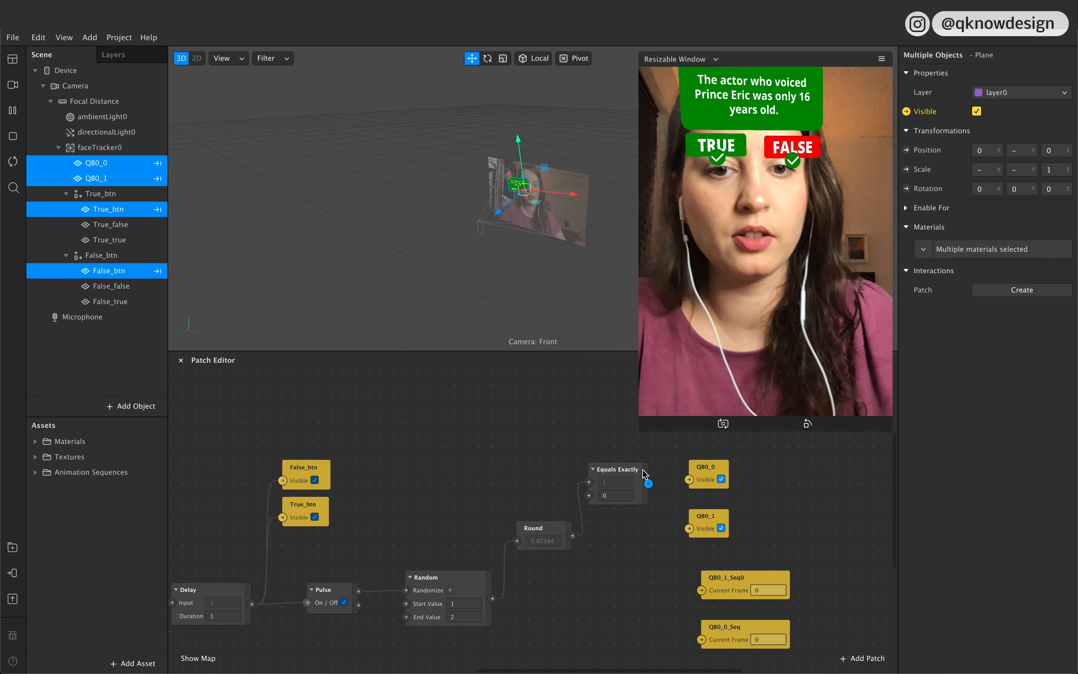
left_click(614, 467)
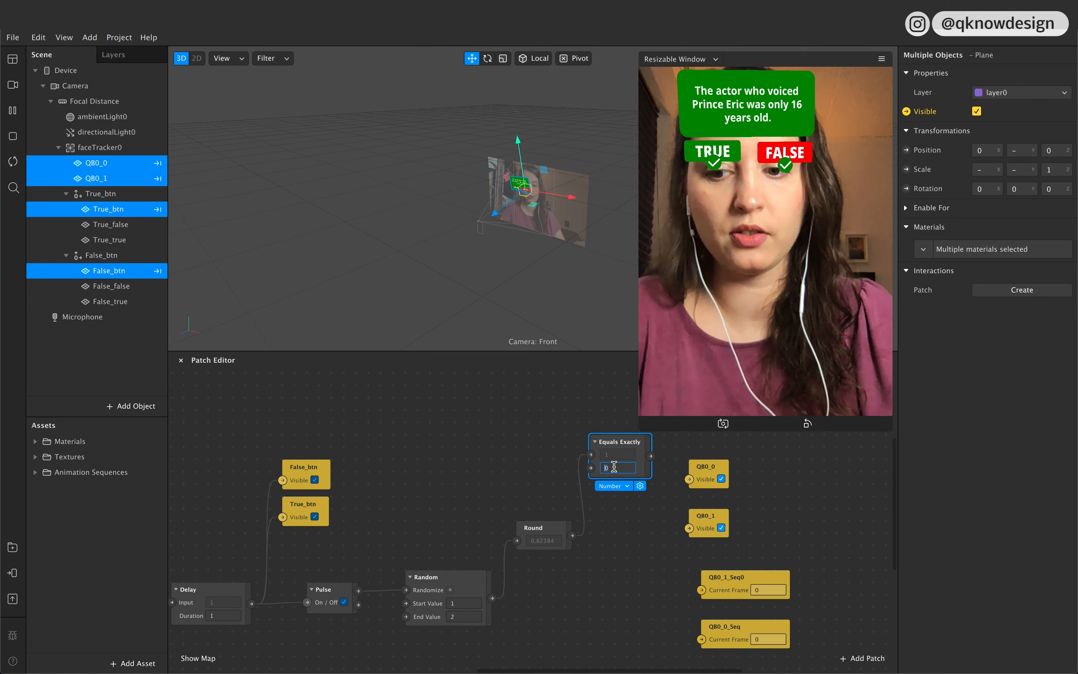
type("1")
left_click(620, 531)
Step: Add a second Equals Exactly patch from the Round output, place it below the first, and set its comparison value to 2
left_click_drag(572, 535, 607, 565)
type("e")
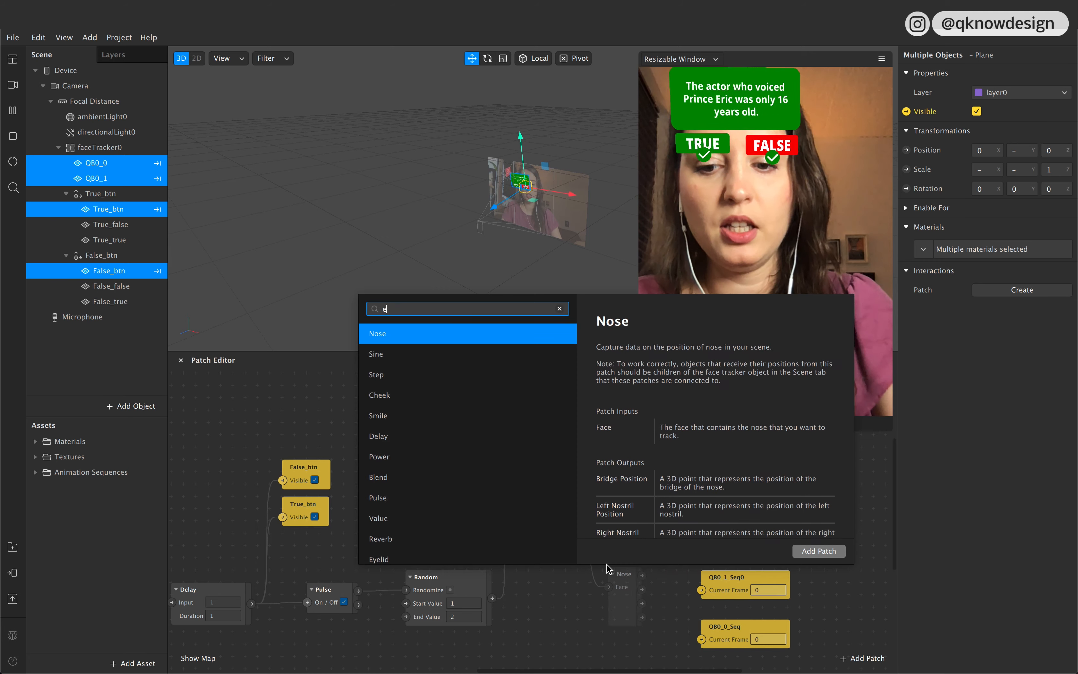
type("q")
key("Down")
key("Down")
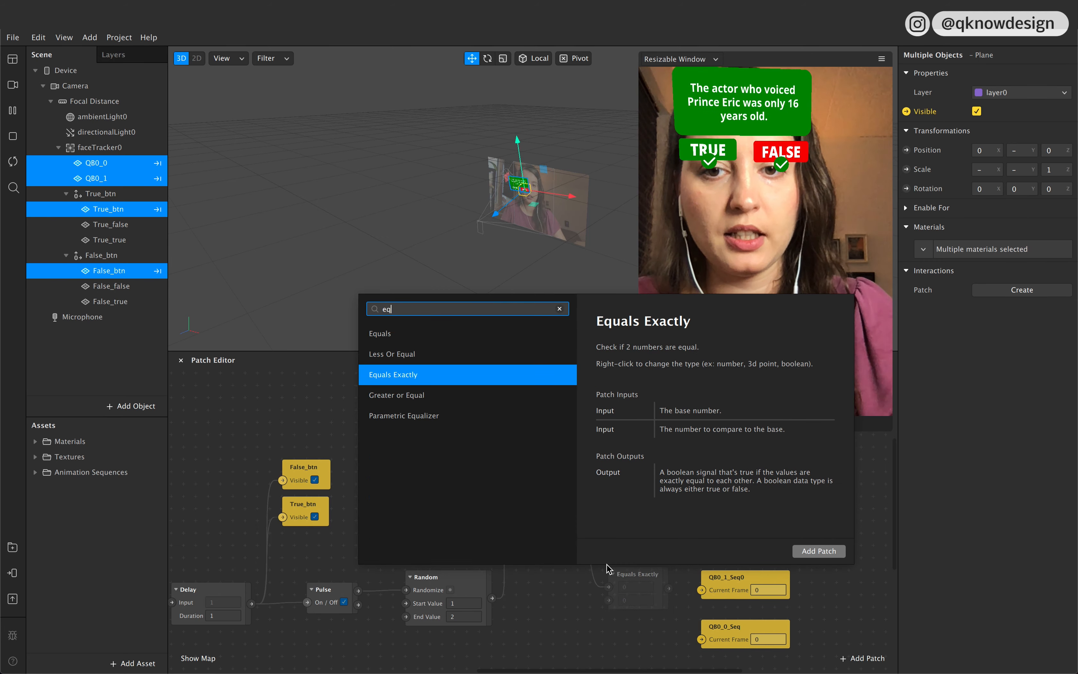
key("Return")
scroll(651, 593, "down", 2)
scroll(638, 557, "down", 1)
scroll(635, 579, "up", 3)
left_click_drag(621, 594, 603, 559)
left_click(601, 589)
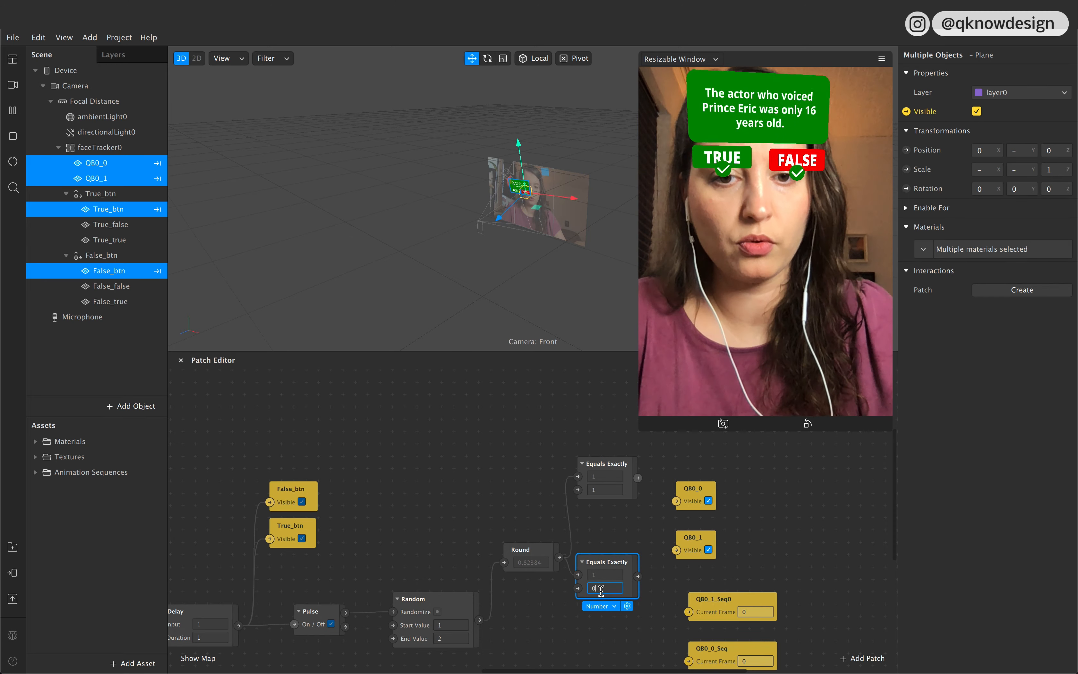
type("2")
key("Return")
Step: Connect the first Equals Exactly patch to QB0_0's Visible input and the second one to QB0_1's Visible input
left_click_drag(704, 488, 730, 448)
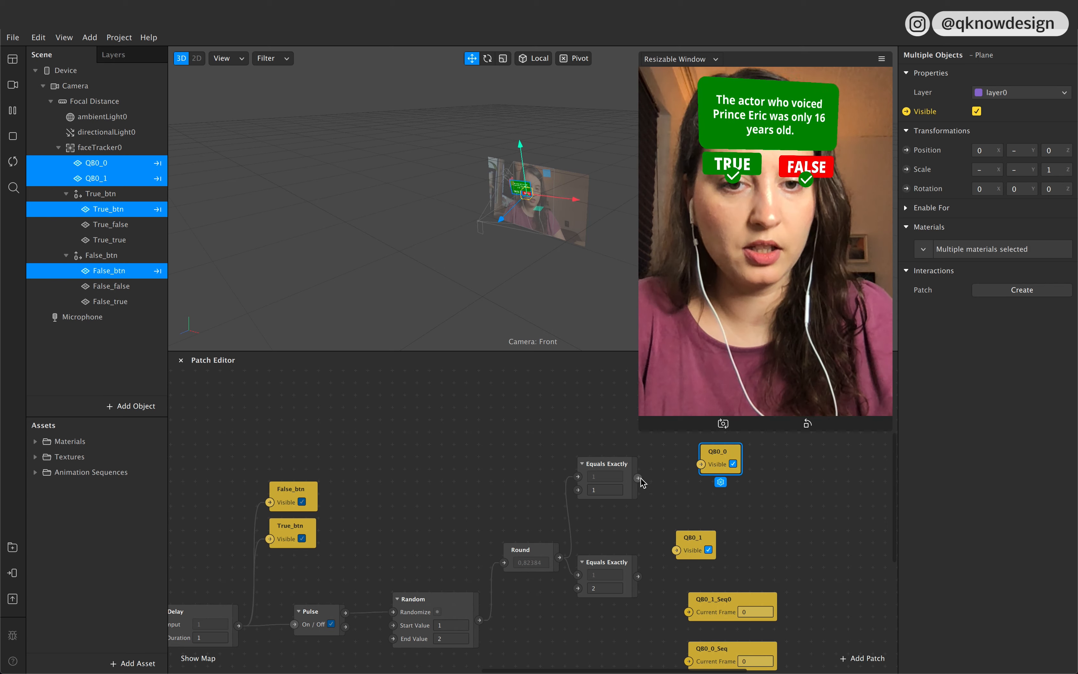
left_click_drag(638, 478, 701, 464)
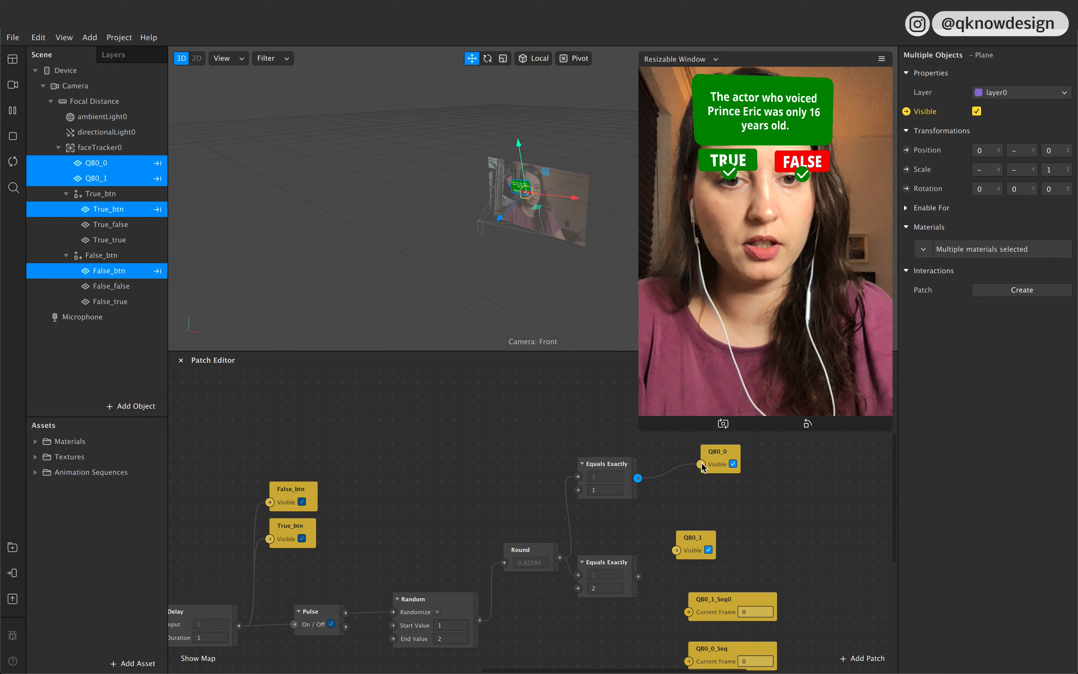
left_click_drag(701, 549, 724, 546)
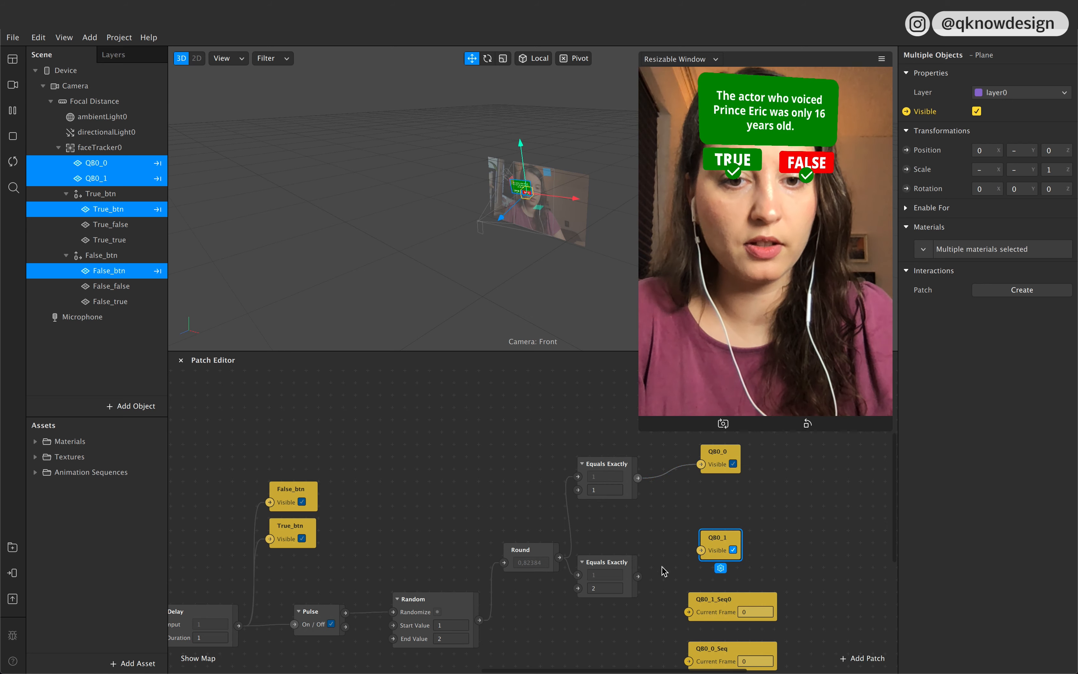
left_click_drag(639, 576, 702, 552)
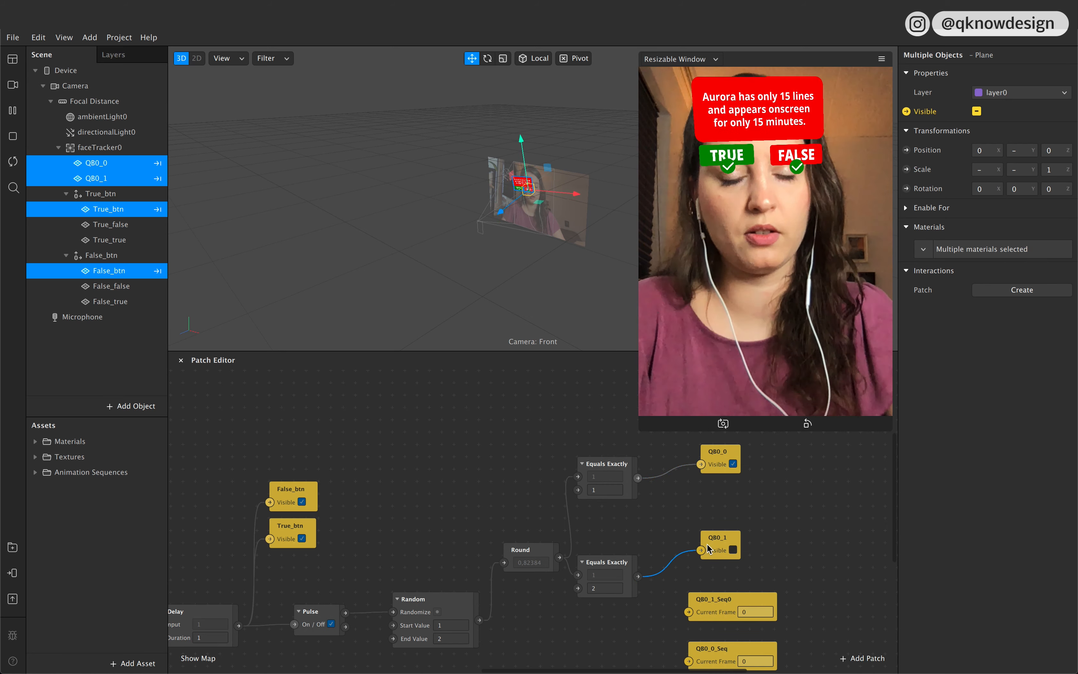
Step: Tidy the graph by aligning the second Equals Exactly patch with QB0_1 and moving the Round patch up between both comparisons
left_click_drag(607, 562, 606, 538)
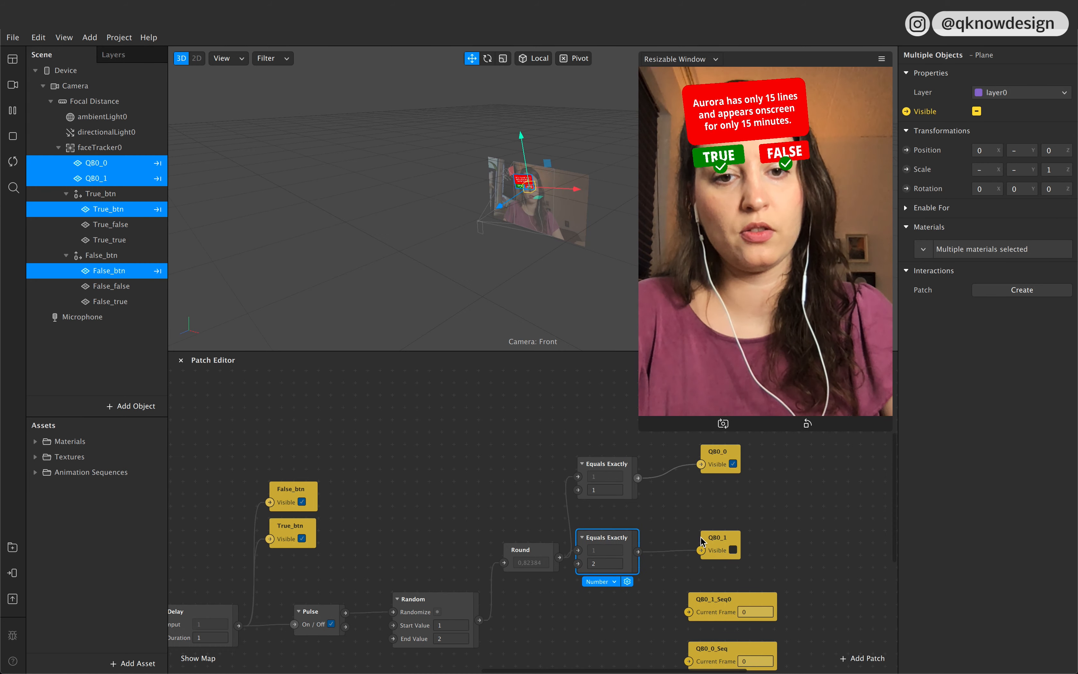
scroll(680, 578, "down", 3)
left_click_drag(499, 485, 493, 448)
scroll(493, 447, "up", 1)
scroll(493, 447, "left", 1)
Step: Restart the effect, tap the preview to test the random question switching, and shrink the preview window to uncover the QB0_0 connection
left_click(13, 161)
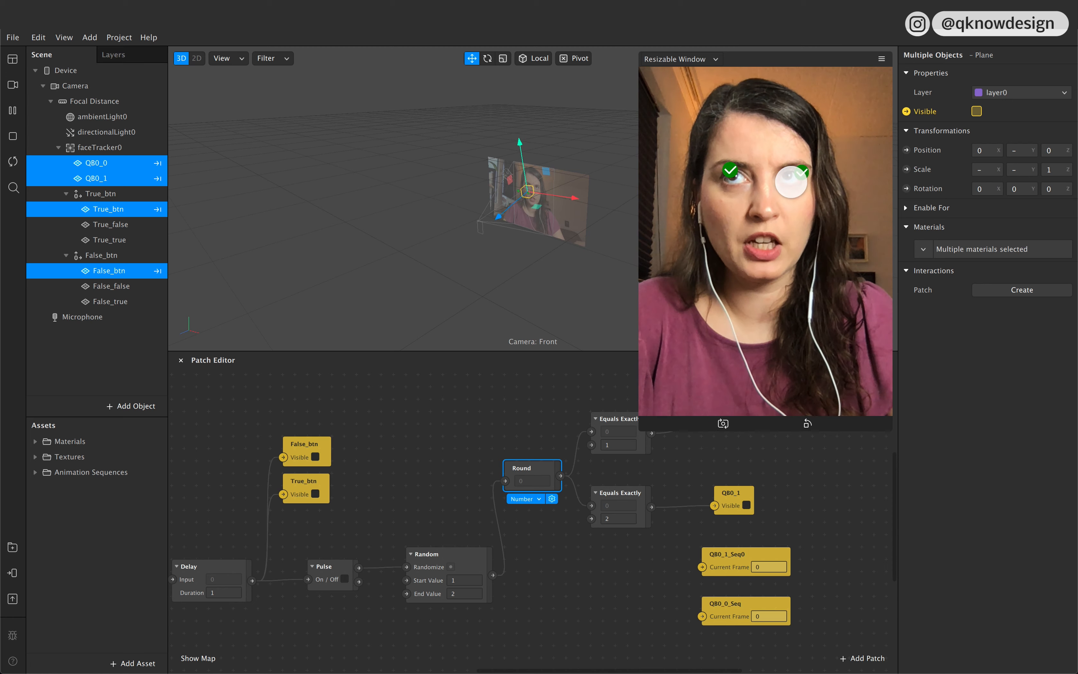
left_click(797, 275)
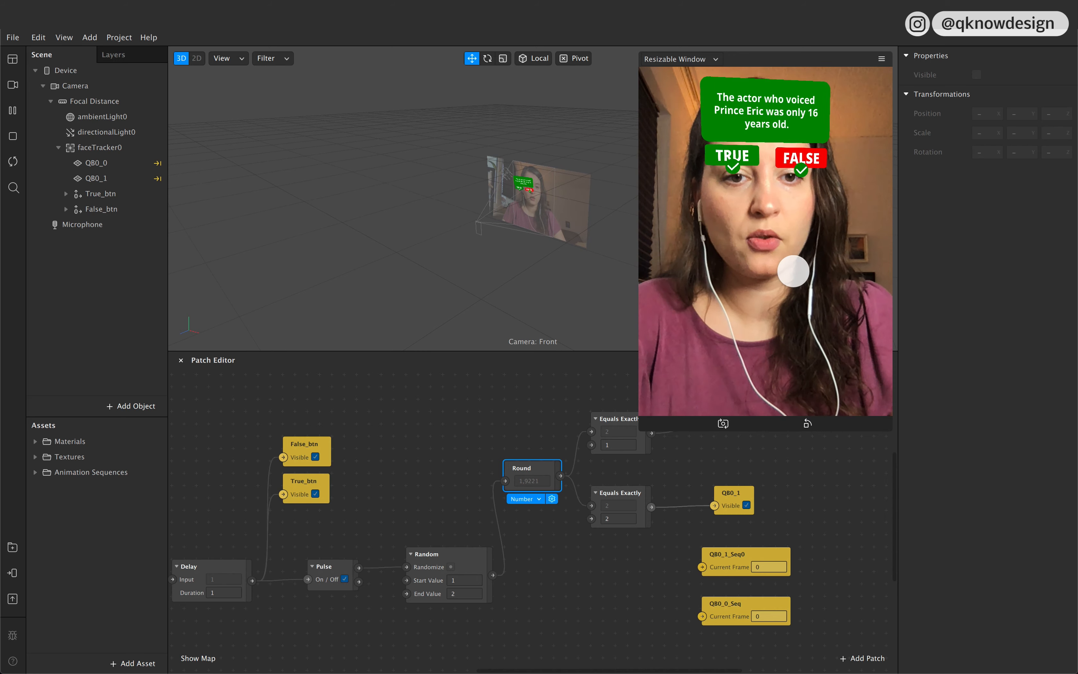
left_click_drag(644, 435, 680, 368)
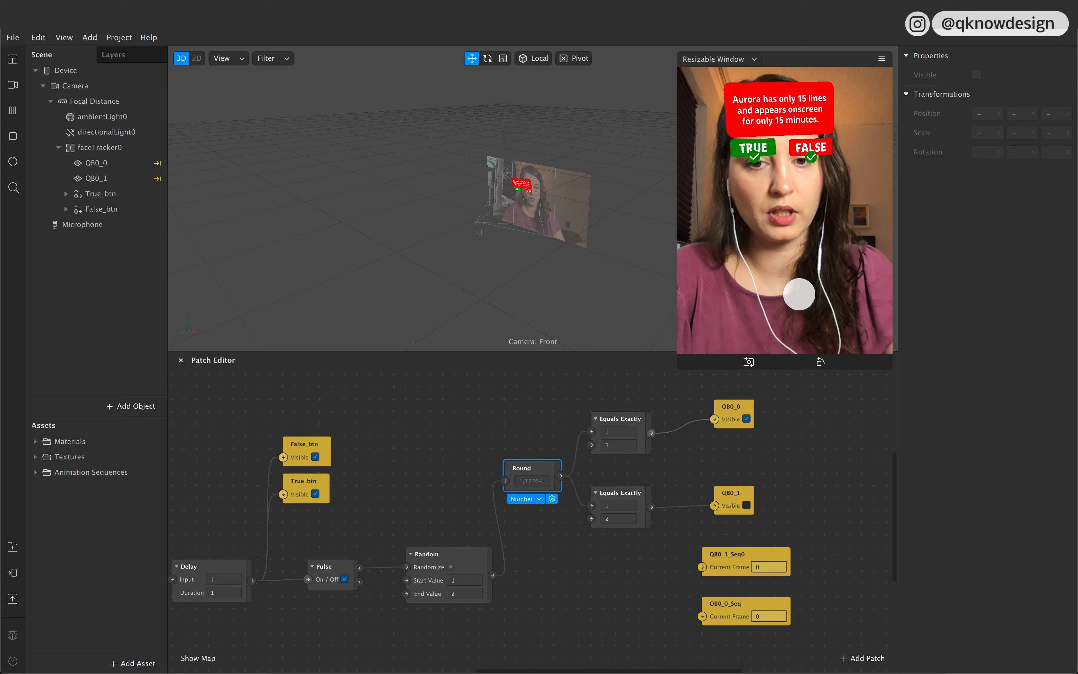
Step: Review the Random patch's Start Value and the comparison values of both Equals Exactly patches
left_click(463, 579)
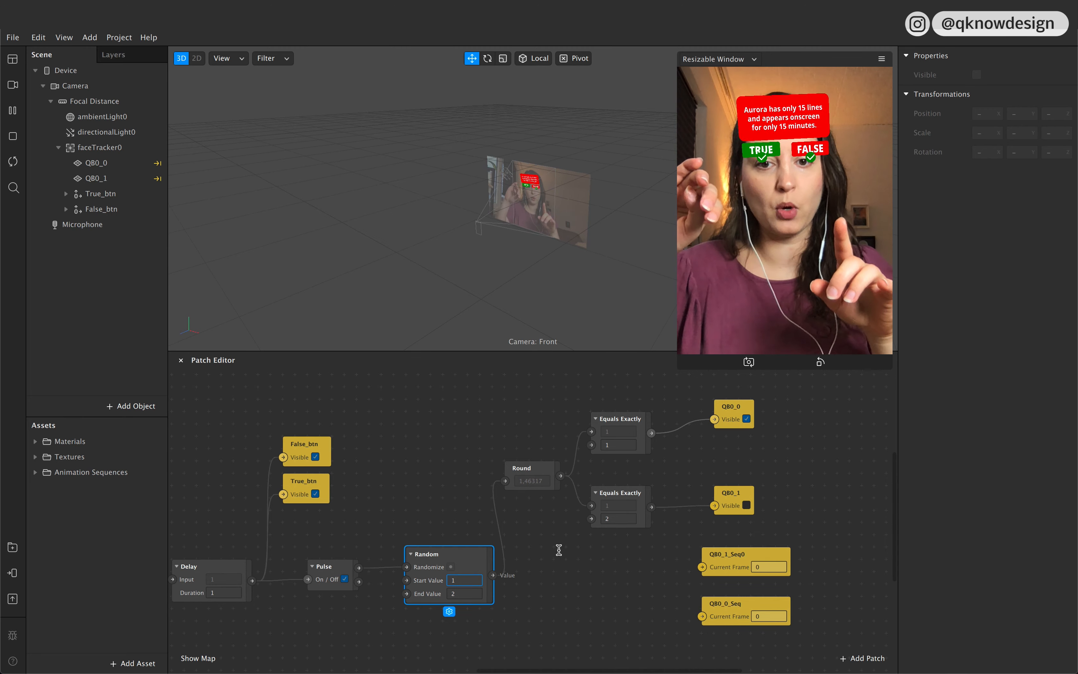
left_click(619, 442)
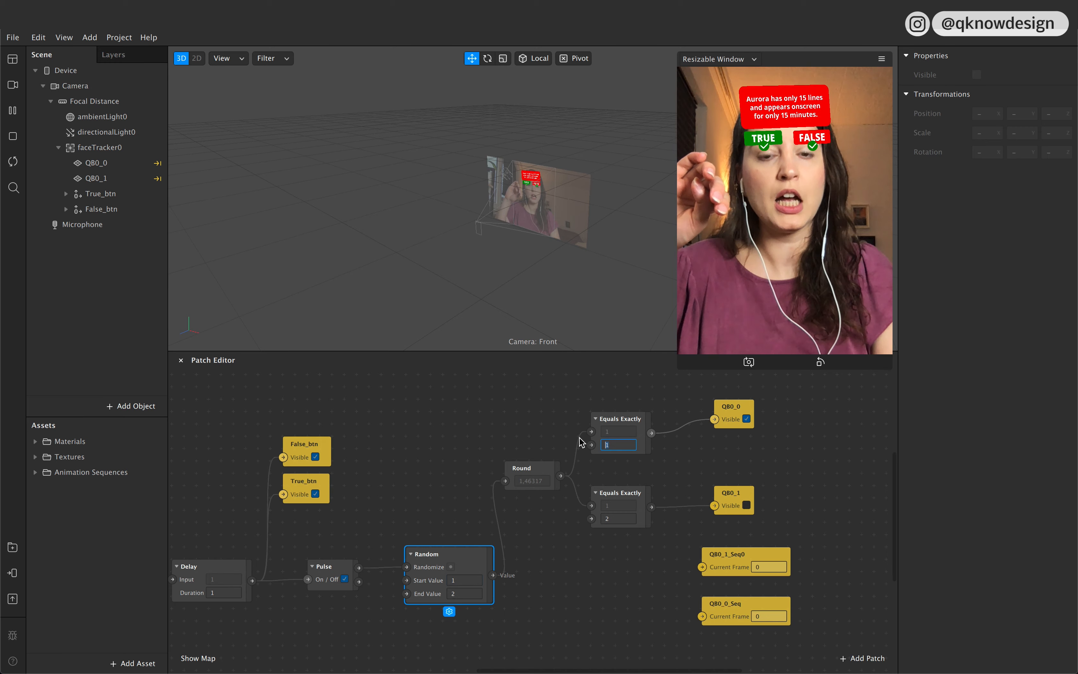
left_click(615, 519)
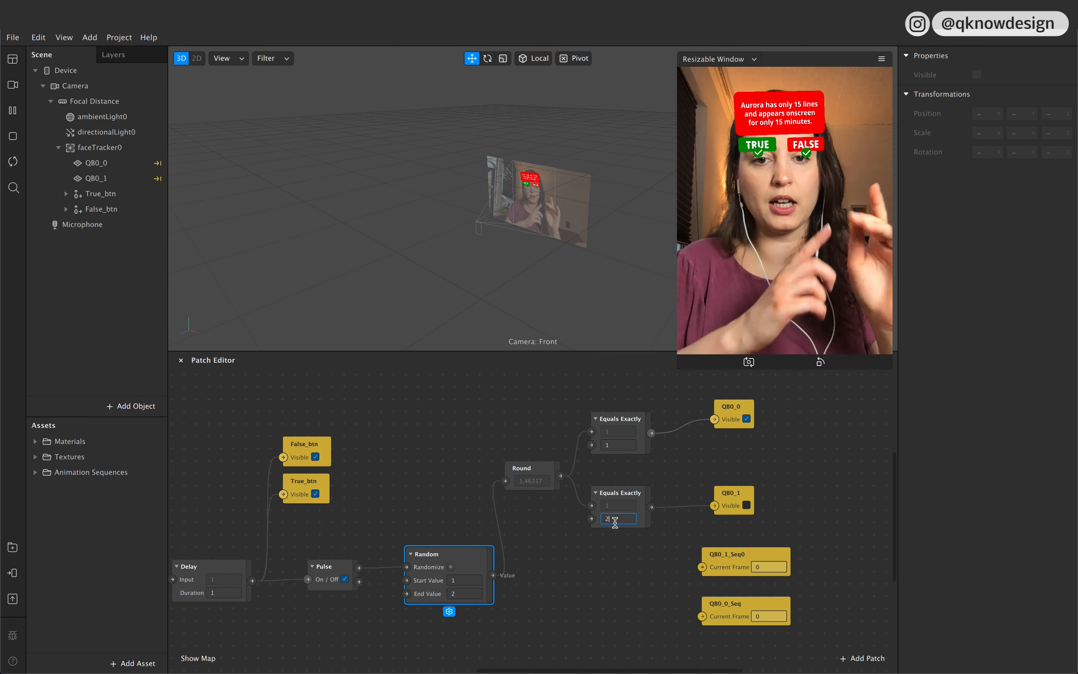
left_click(615, 523)
left_click_drag(615, 523, 626, 492)
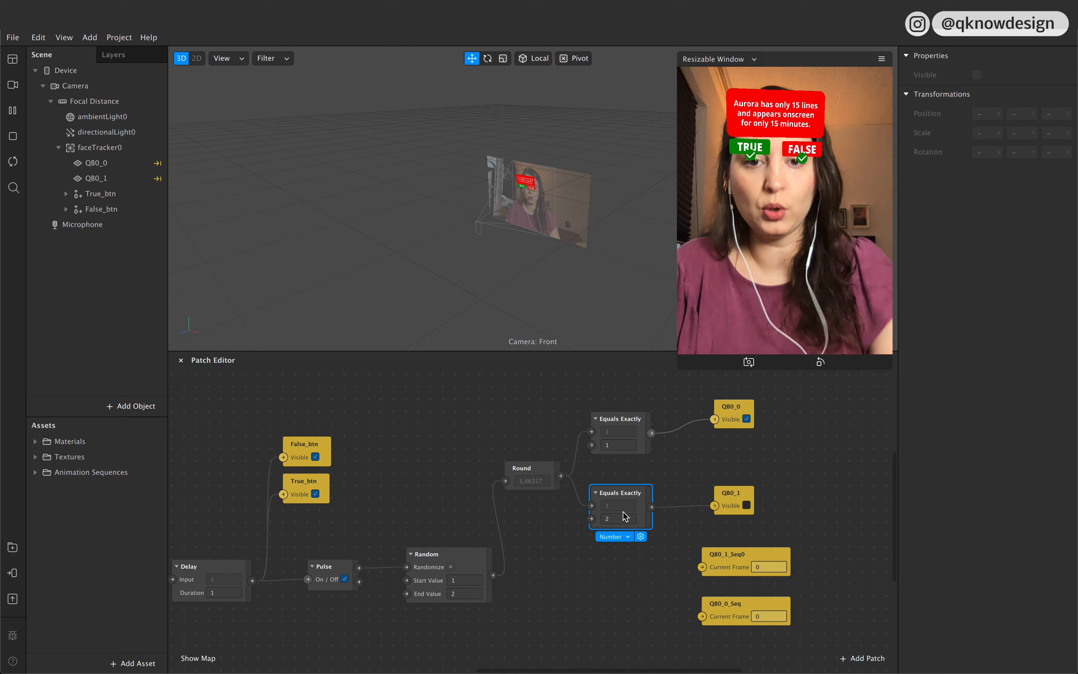
Step: Move the QB0_1_Seq0 and QB0_0_Seq patches together so they line up beneath the QB0_1 patch
scroll(604, 542, "down", 5)
scroll(604, 542, "right", 4)
left_click(646, 460)
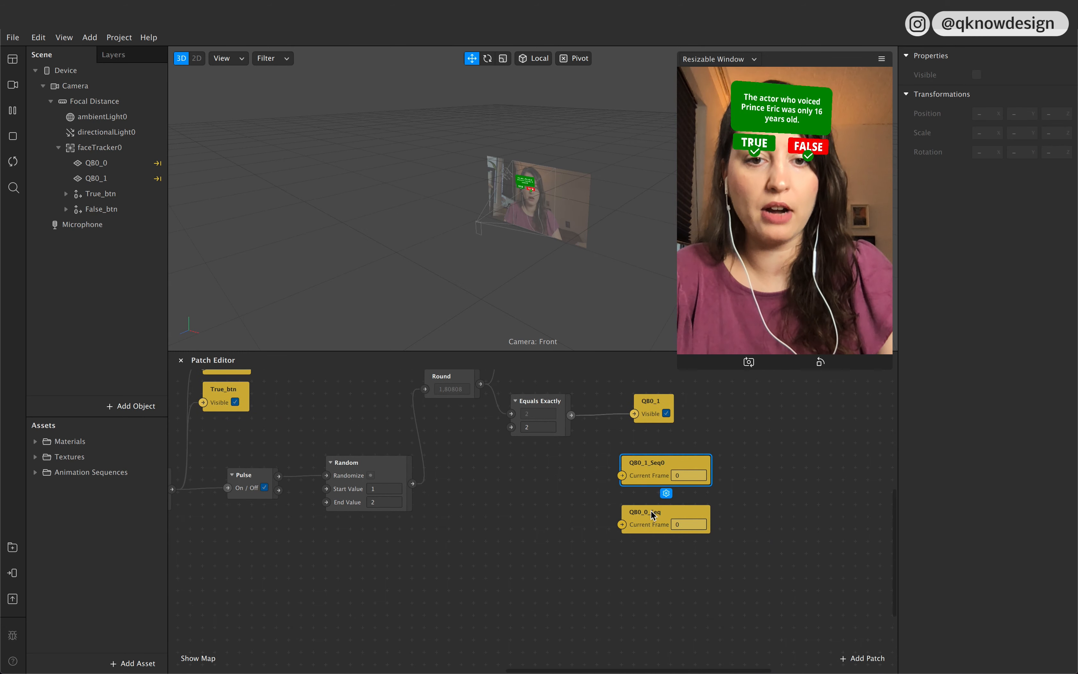
left_click(652, 514, "shift")
left_click_drag(657, 477, 670, 502)
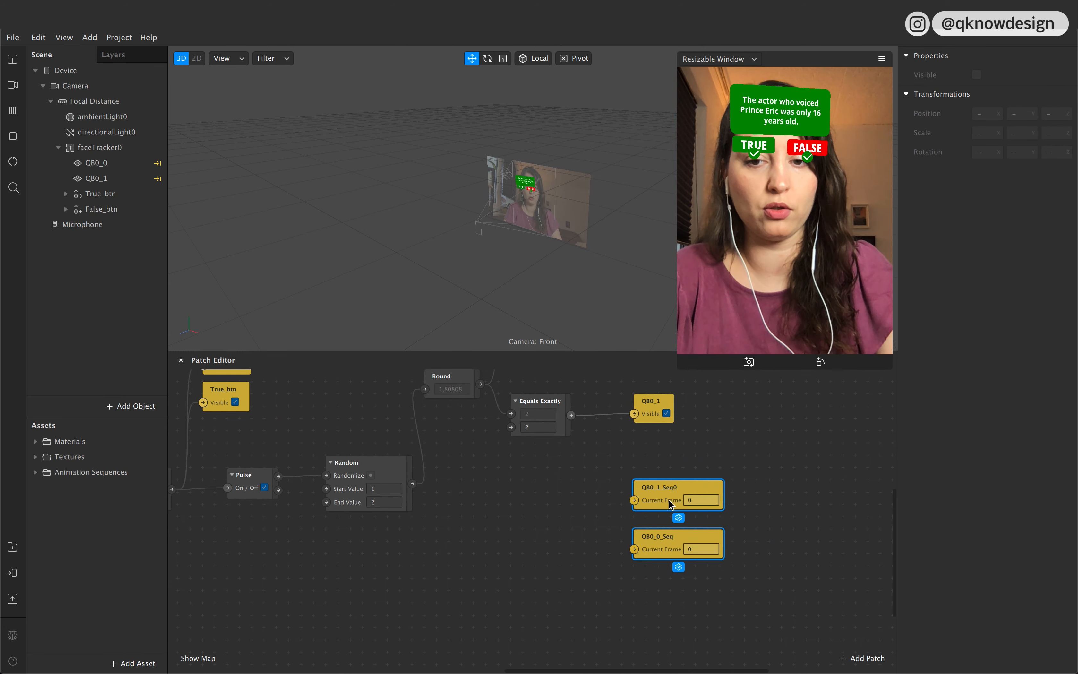
left_click(526, 541)
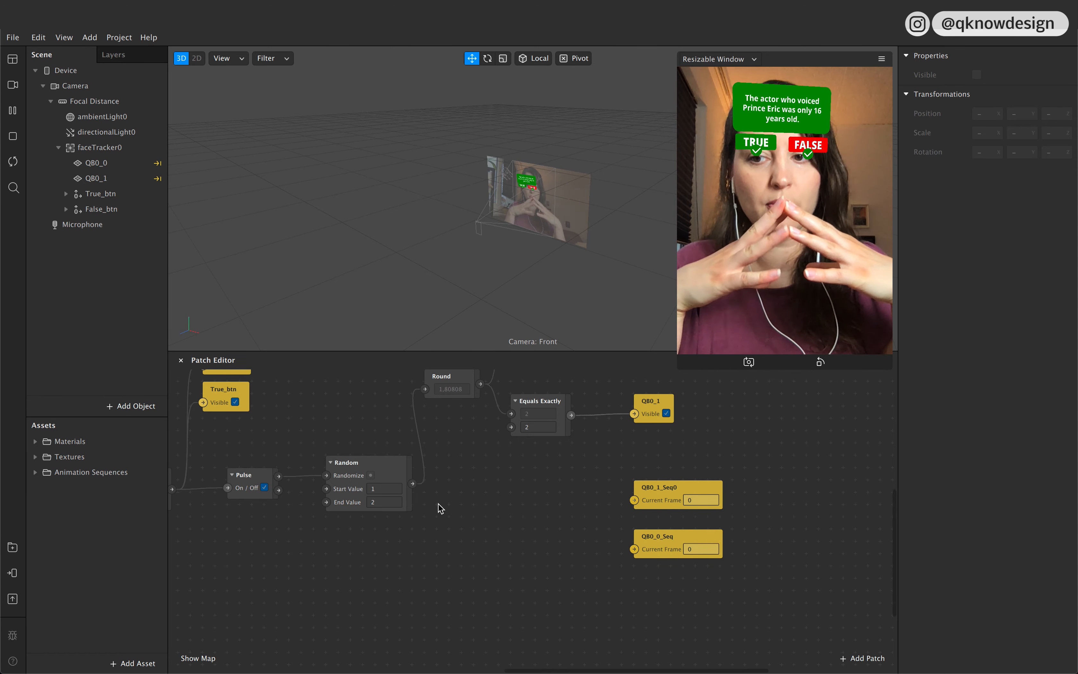
Step: Expand the Textures assets and check the frame duration of the QB_1[1-5] and QB_0[1-5] texture sequences
left_click(36, 457)
left_click(79, 487)
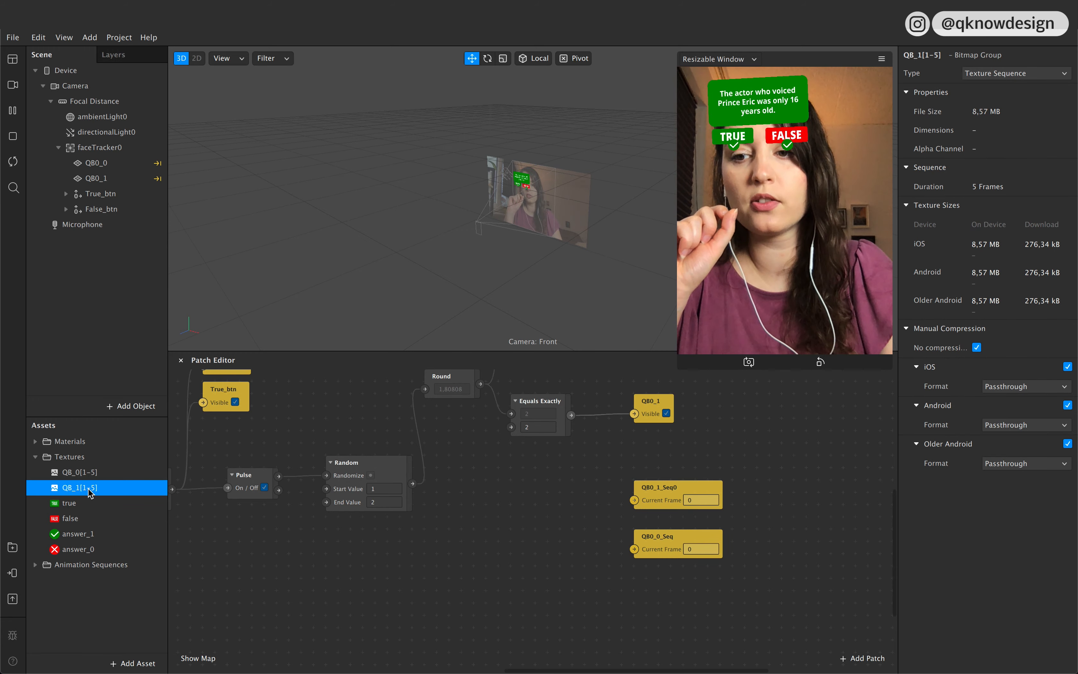
left_click(95, 472)
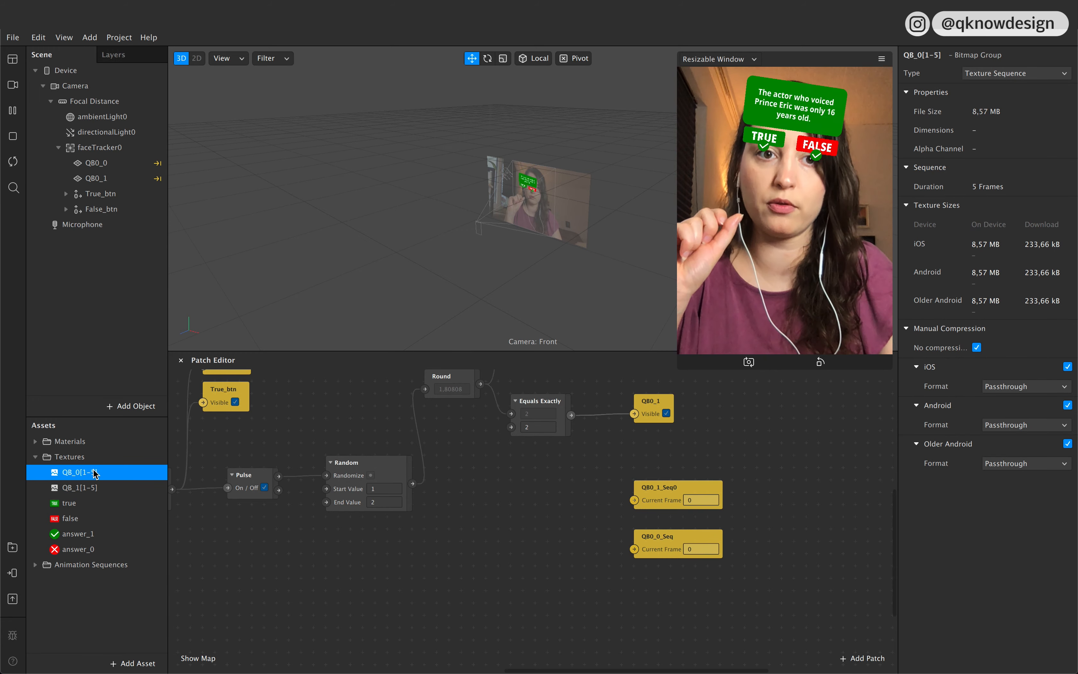
Step: Add a second Random patch below the first, connect the Pulse output to its Randomize input, and set its End Value to 5
scroll(487, 508, "up", 3)
left_click_drag(390, 559, 492, 557)
type("r")
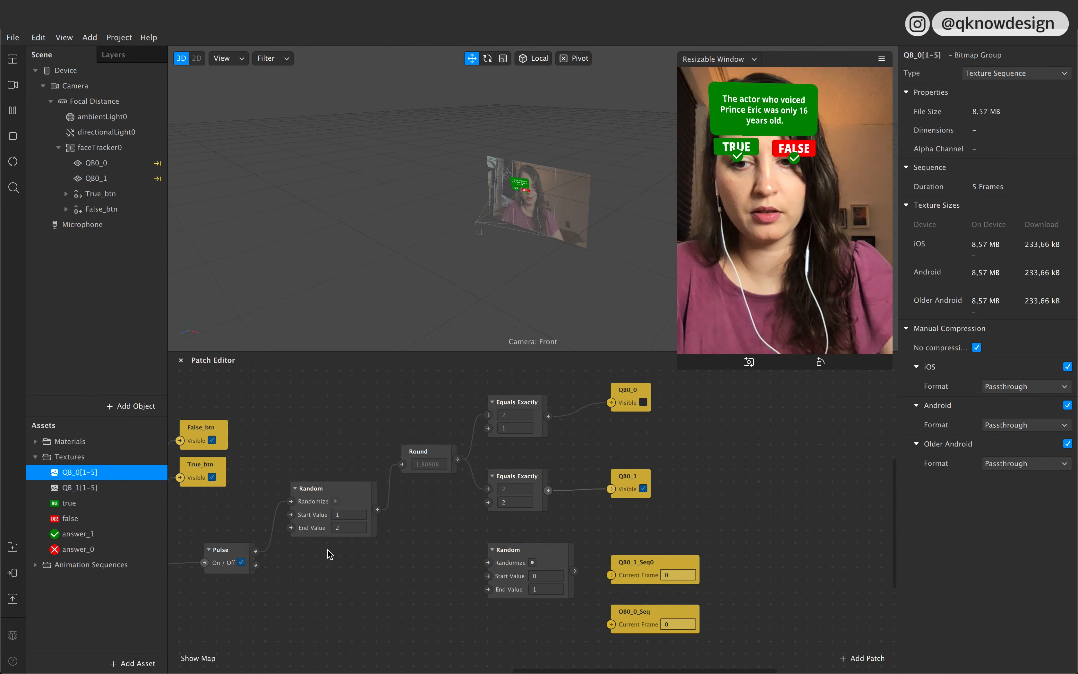
left_click_drag(255, 551, 327, 576)
left_click(338, 601)
left_click(474, 633)
Step: Add a Round patch to the second Random's output, place it closer to Random, and shift both sequence patches slightly upward
left_click_drag(377, 583, 441, 563)
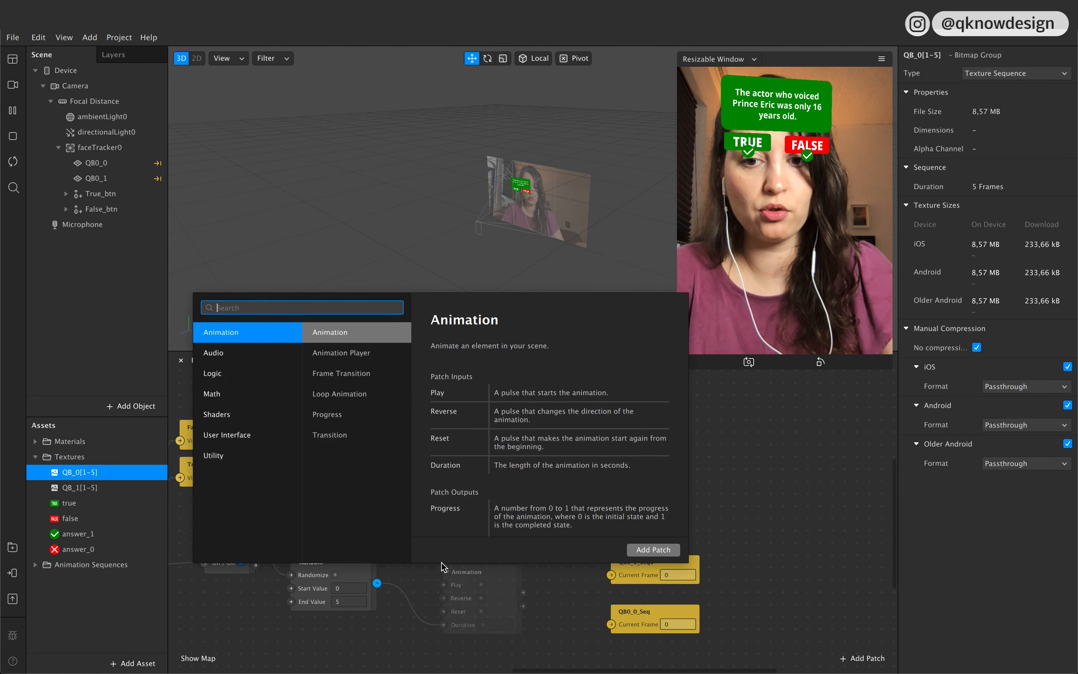
type("ro")
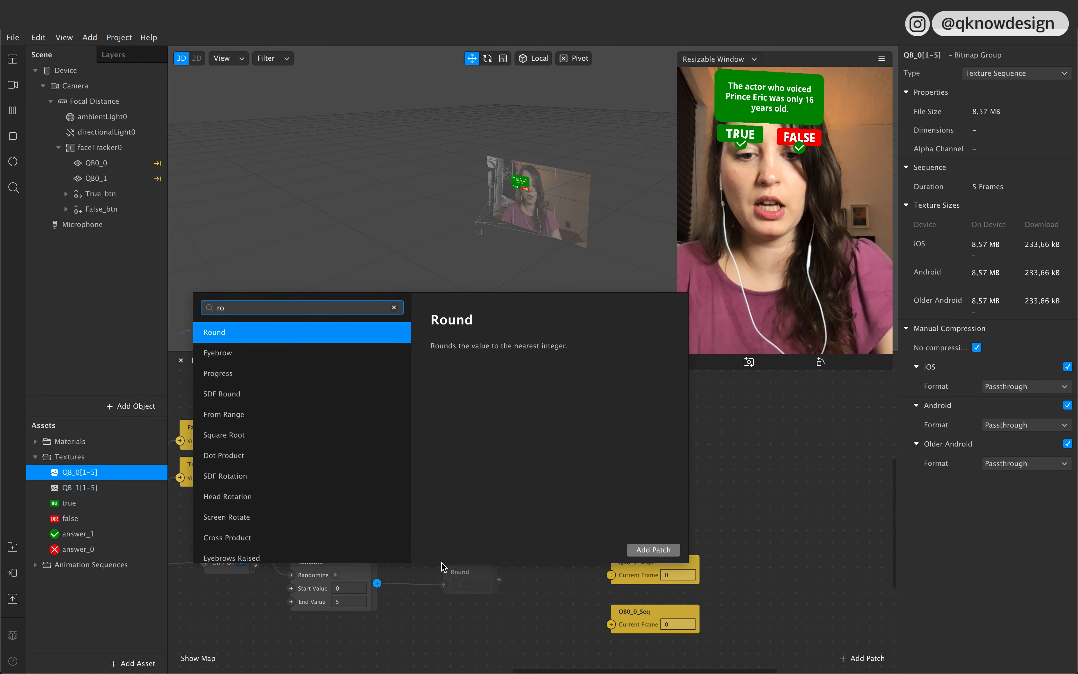
key("Return")
left_click_drag(466, 579, 436, 581)
left_click_drag(636, 566, 636, 553)
left_click_drag(632, 611, 632, 598)
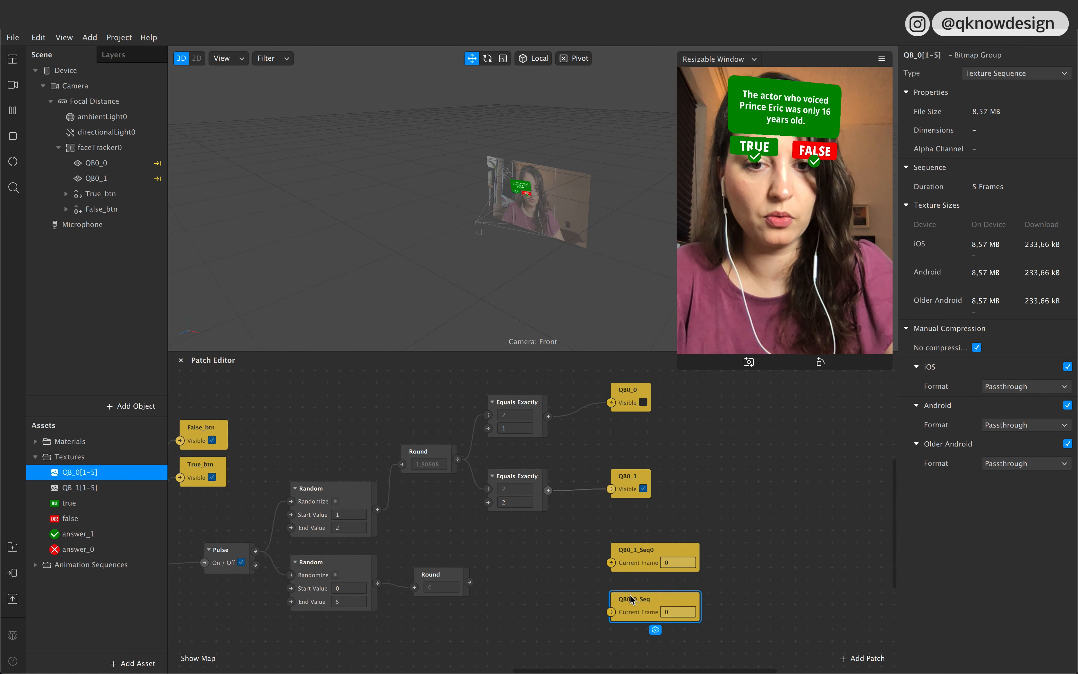
Step: Connect the second Round's output to the Current Frame inputs of QB0_1_Seq0 and QB0_0_Seq, and restart the effect to test it
left_click_drag(469, 582, 612, 609)
left_click(647, 600)
left_click(358, 597)
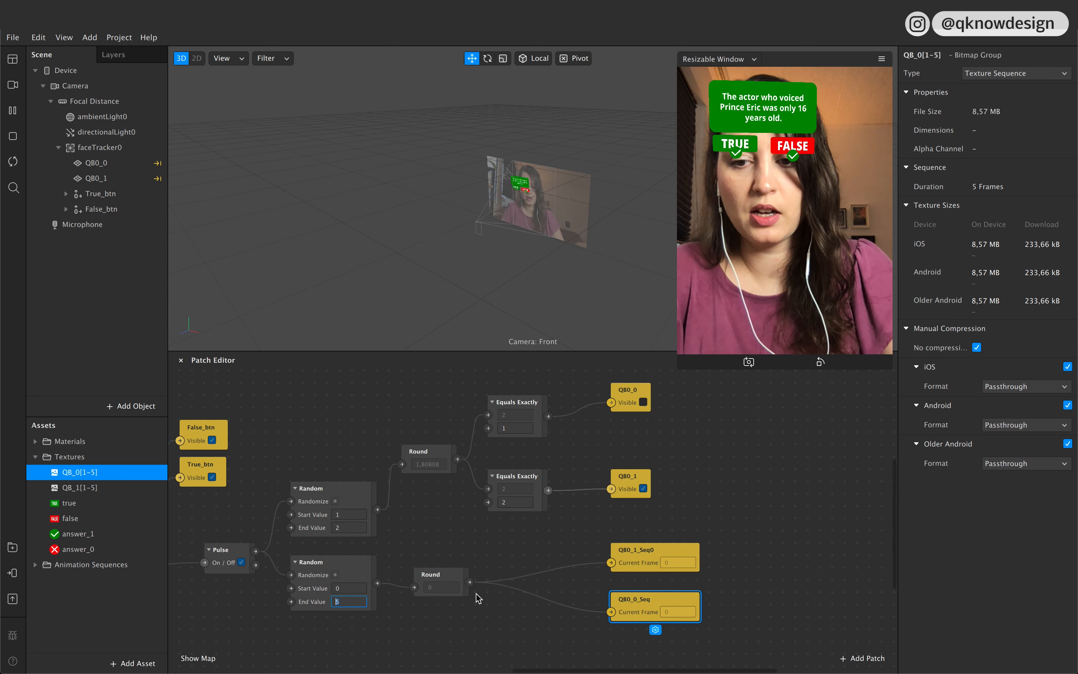
left_click(482, 625)
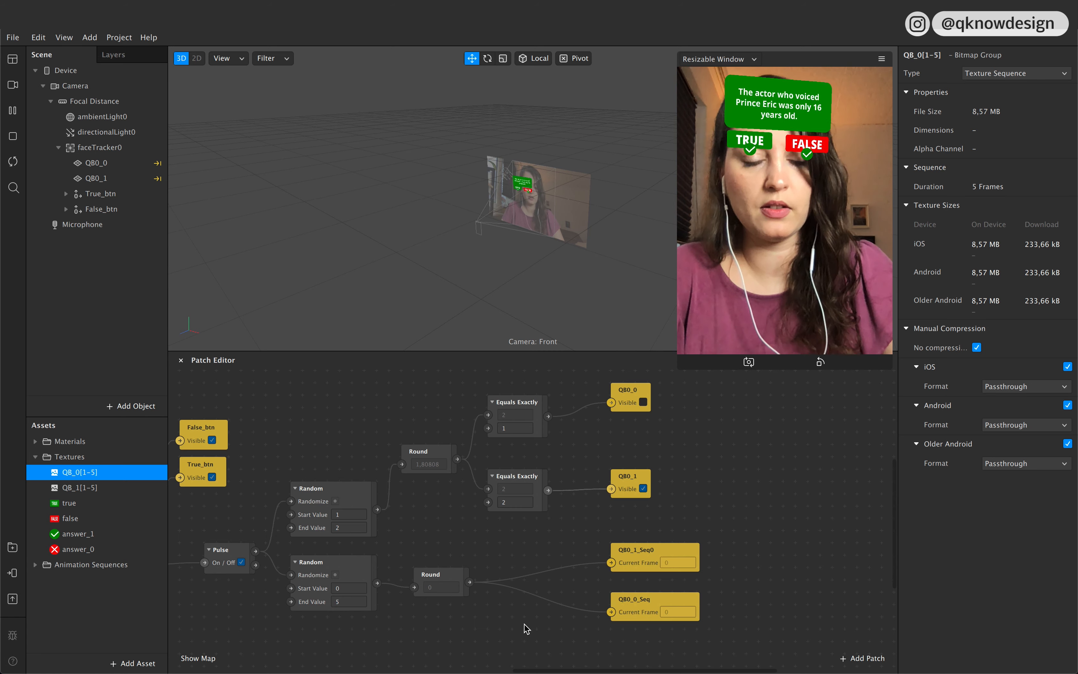
left_click(12, 162)
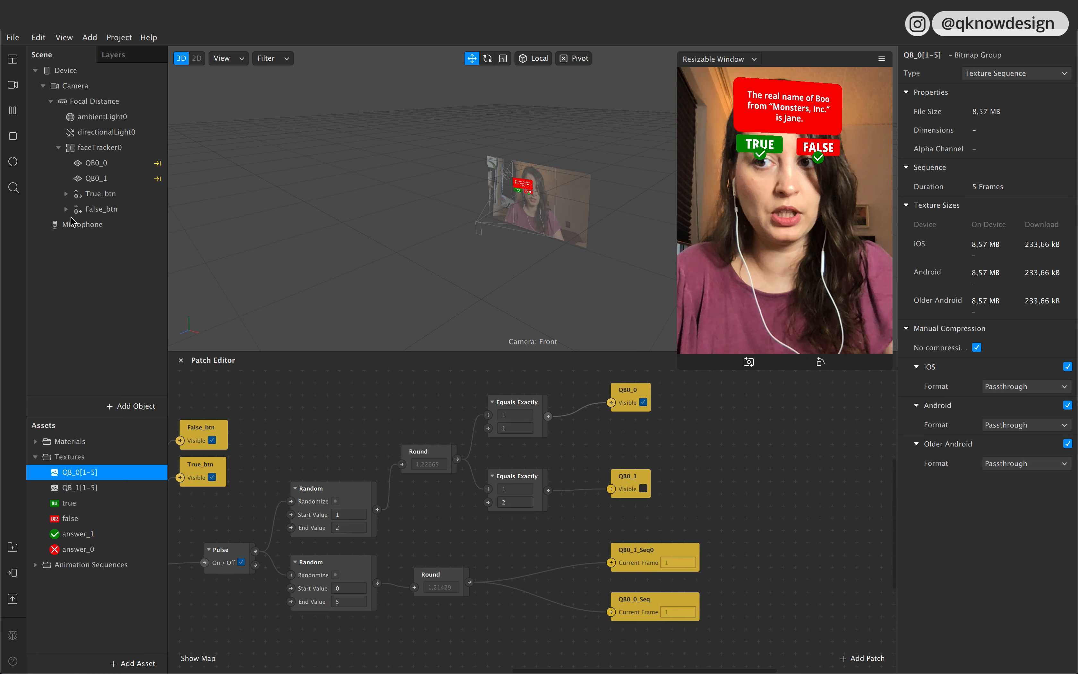
left_click(12, 162)
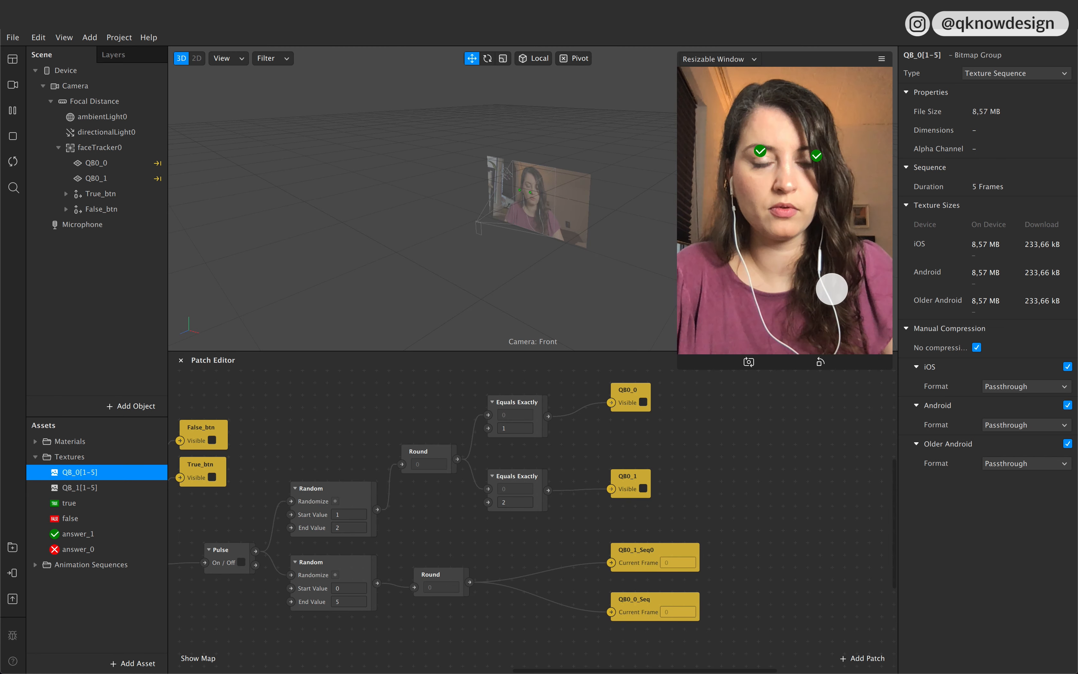
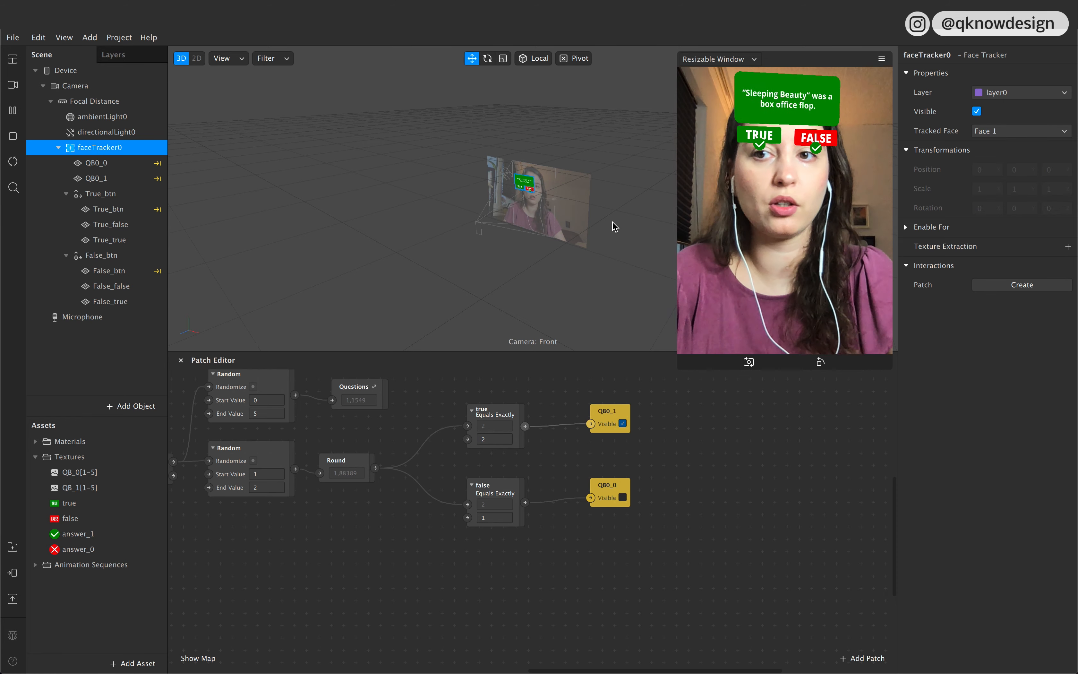
Step: Create a Head Rotation patch for faceTracker0 and move the whole face tracking chain below the false Equals Exactly patch
left_click(1050, 285)
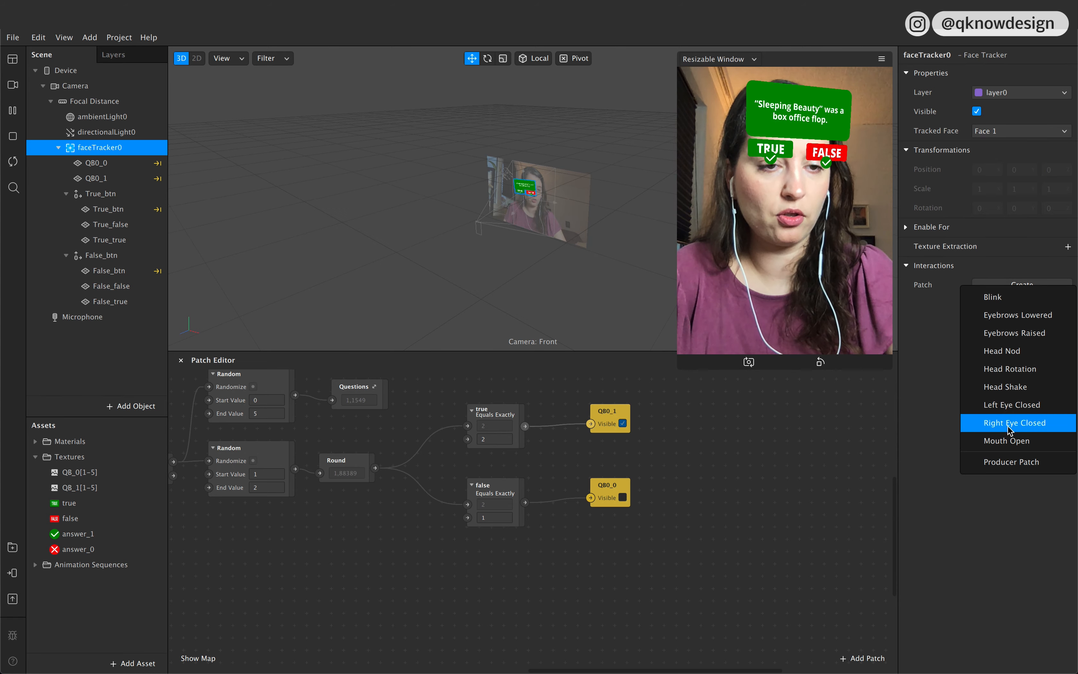
left_click(1019, 372)
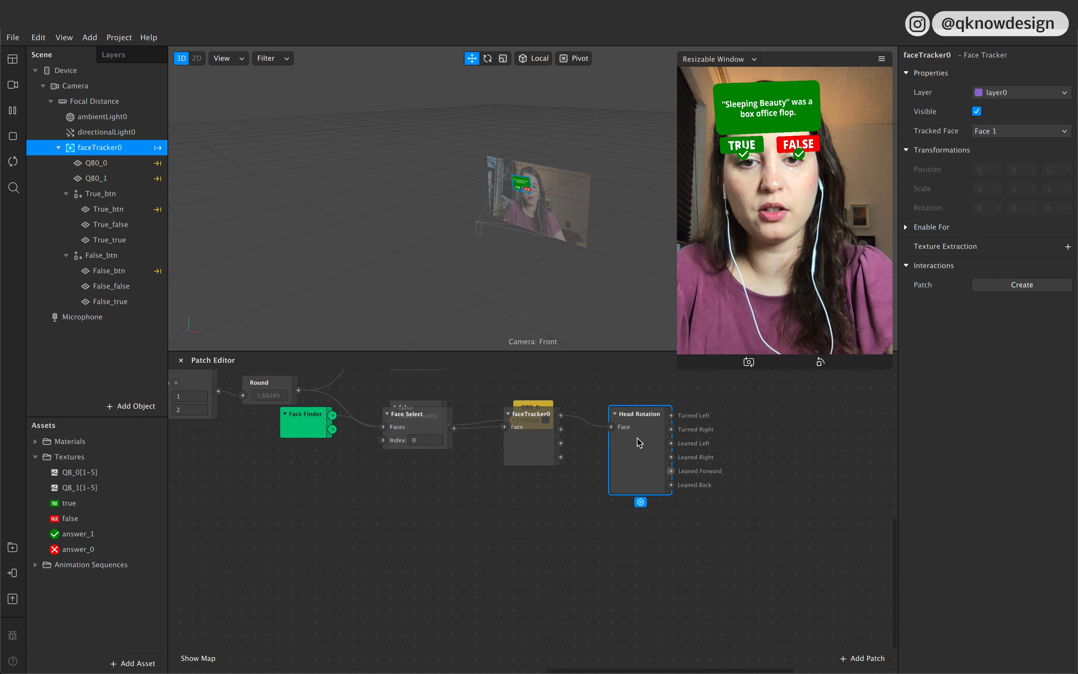
left_click(433, 440)
left_click(318, 420, "shift")
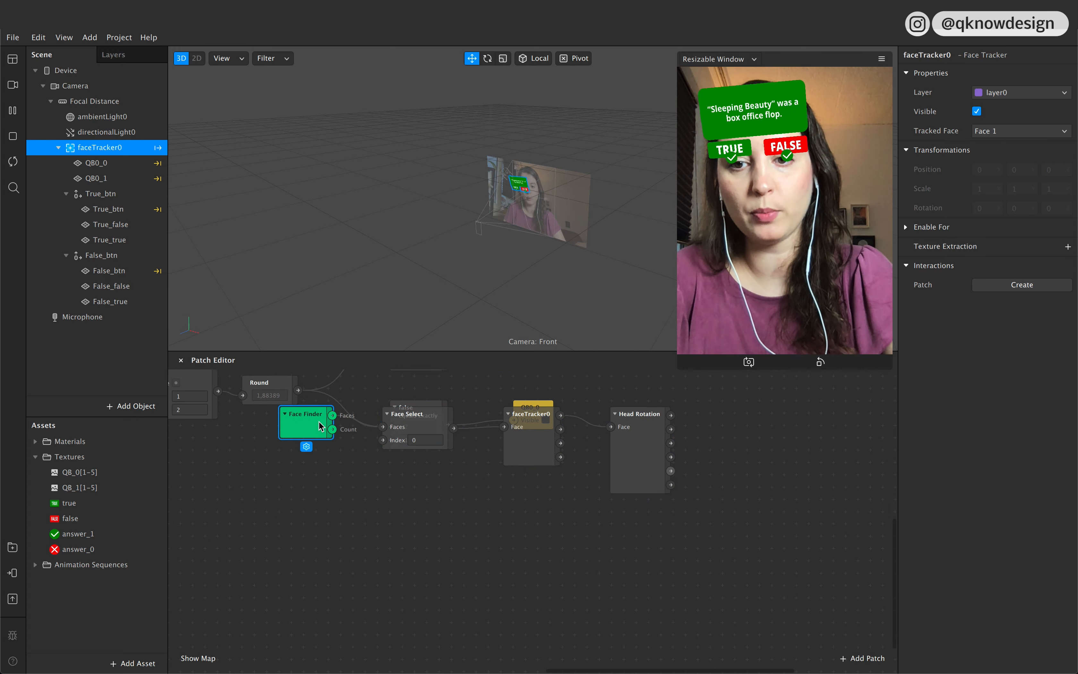
left_click(547, 445, "shift")
left_click(645, 448, "shift")
left_click_drag(645, 448, 443, 595)
scroll(442, 590, "left", 4)
scroll(443, 590, "down", 1)
scroll(442, 590, "up", 2)
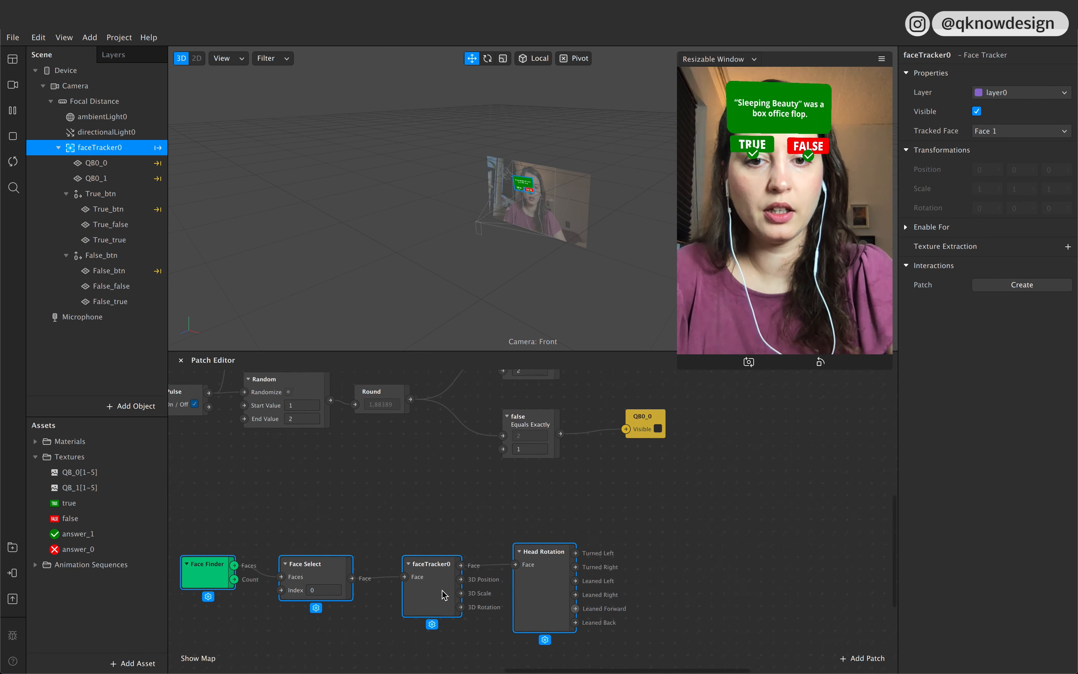
left_click_drag(547, 577, 516, 576)
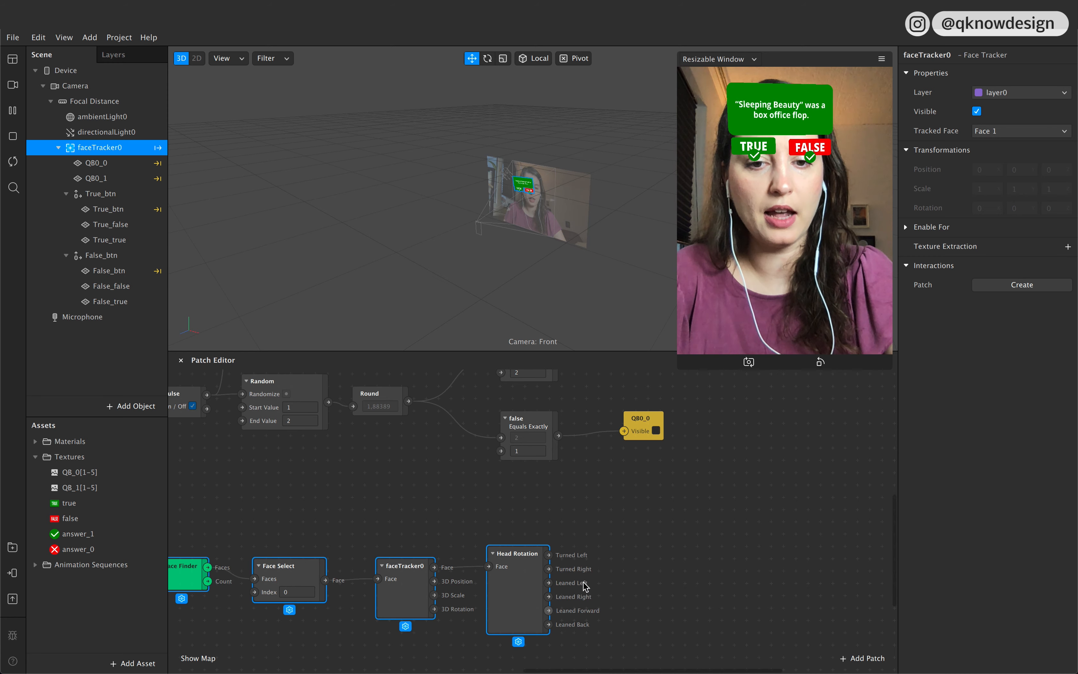
scroll(602, 594, "right", 5)
left_click(643, 555)
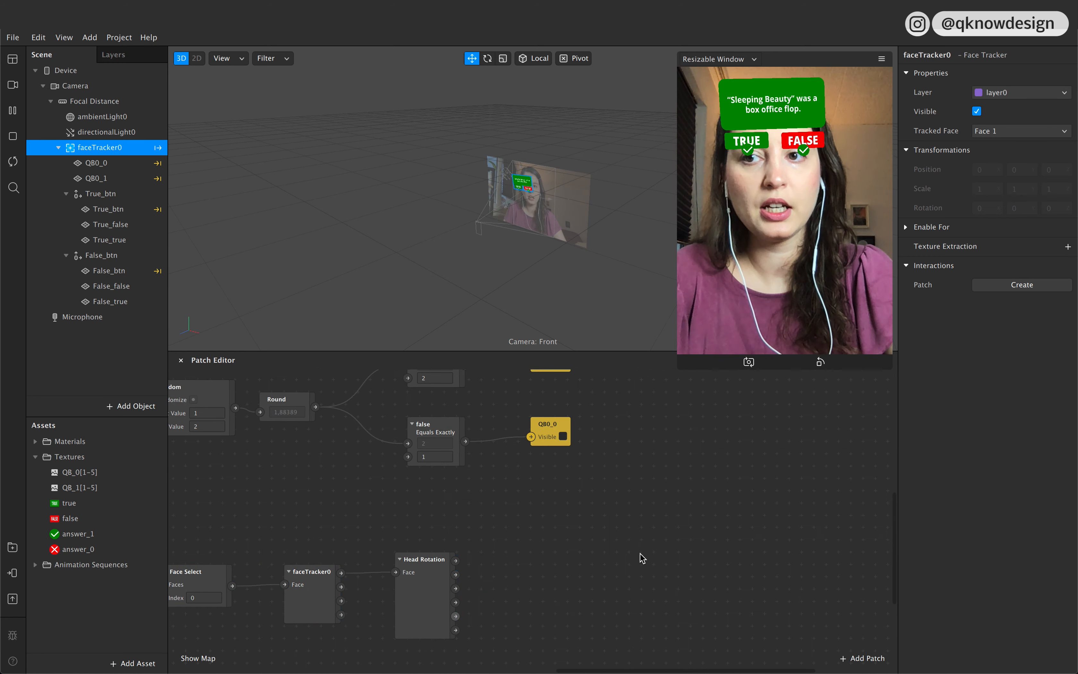
Step: Select the True_false, True_true, False_false and False_true planes together and create Visible patches for them
left_click(109, 224)
left_click(110, 240, "shift")
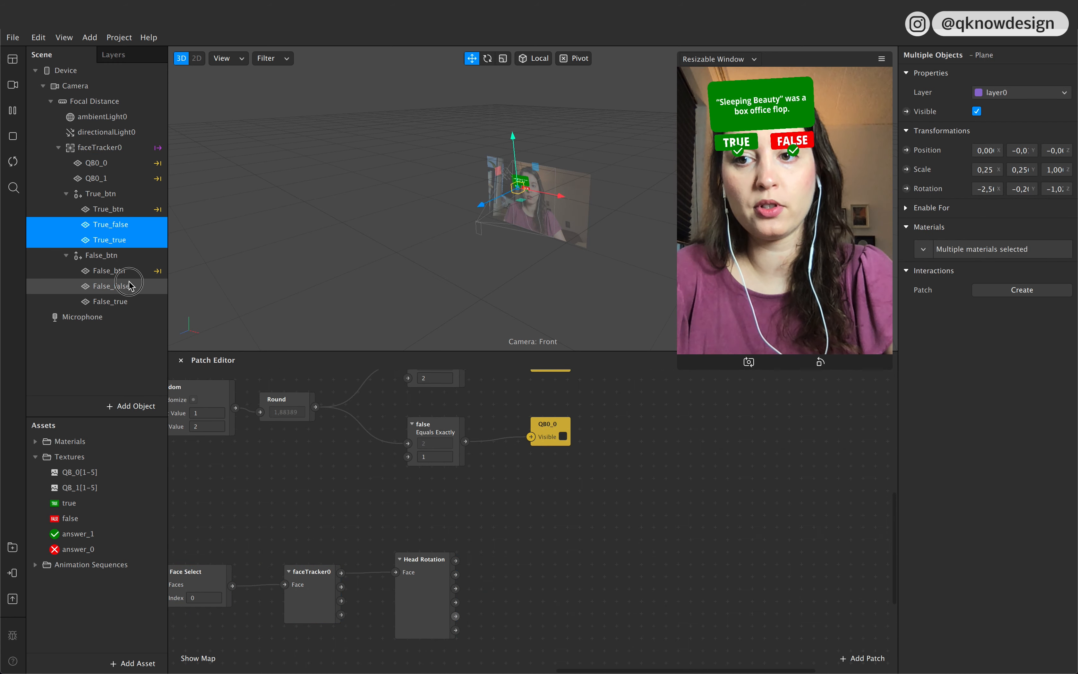
left_click(128, 281, "shift")
left_click(133, 301)
left_click(132, 286, "shift")
left_click(132, 226, "super")
left_click(132, 241, "super")
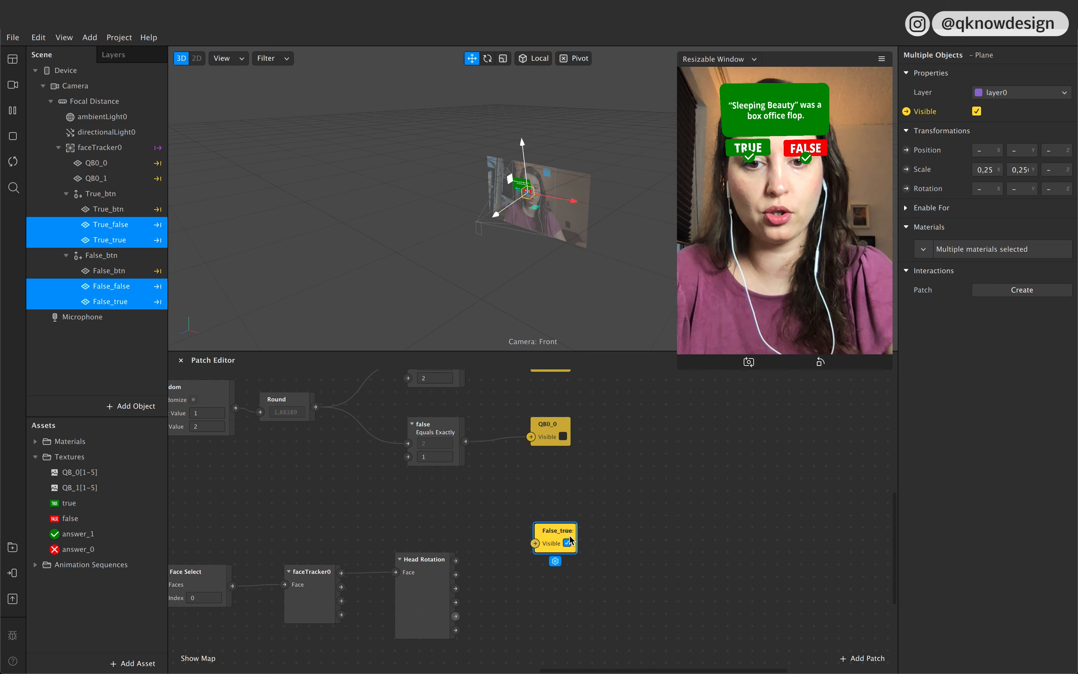
Step: Spread the four answer icon visibility patches into a column well beyond the Head Rotation patch
left_click_drag(557, 530, 701, 511)
left_click_drag(557, 532, 701, 584)
left_click(692, 518, "shift")
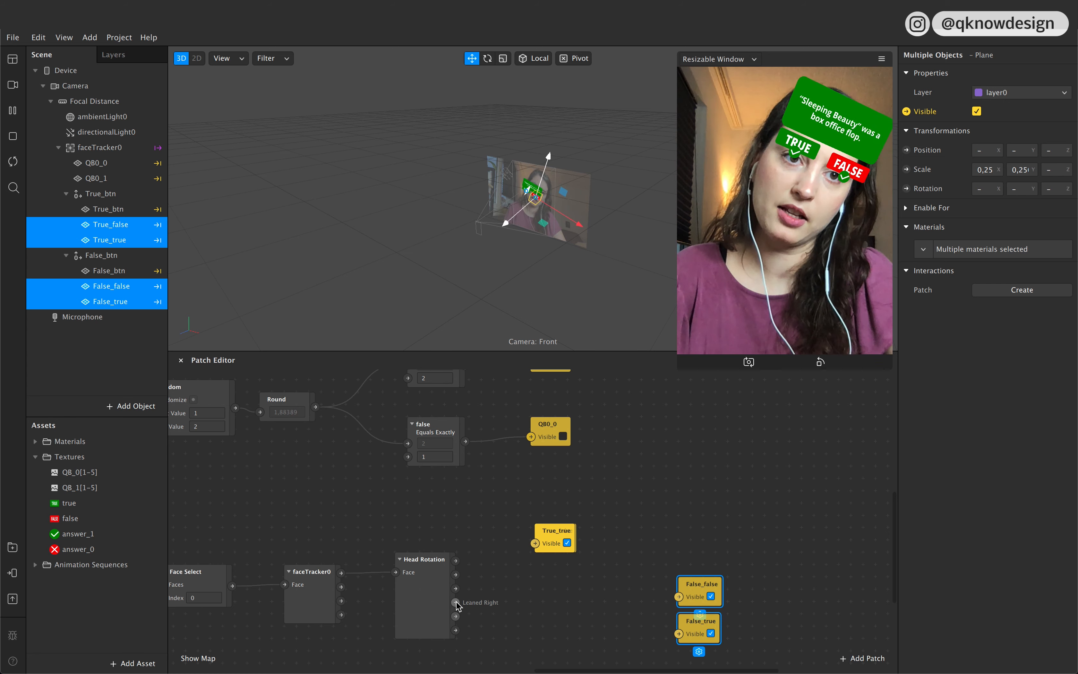
left_click_drag(698, 594, 699, 606)
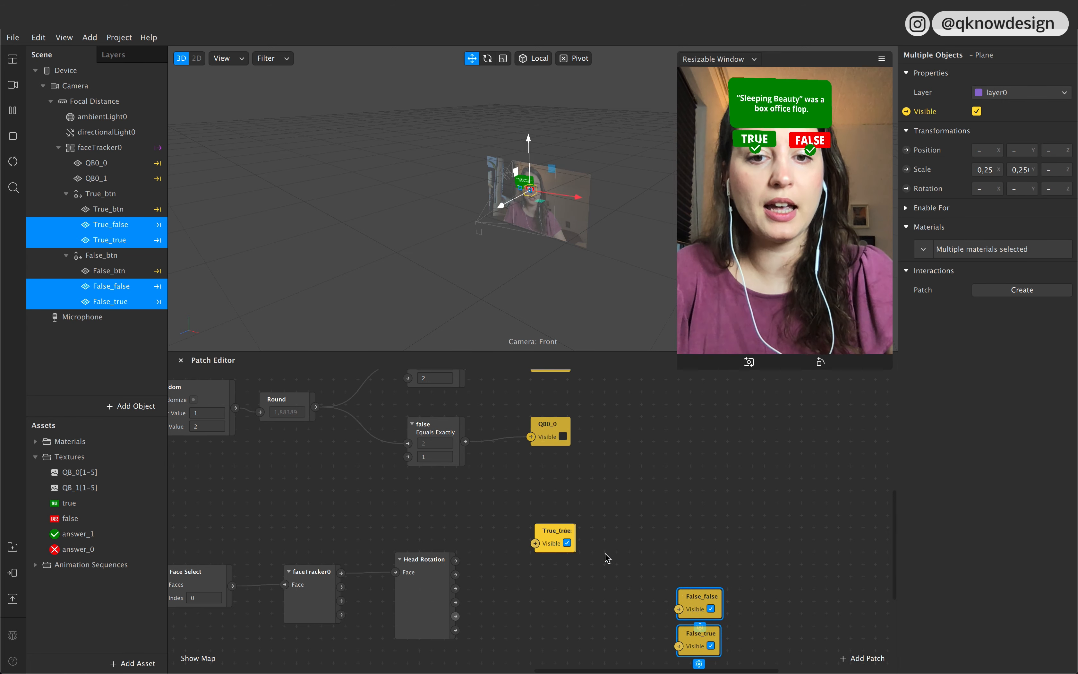
left_click_drag(559, 536, 702, 543)
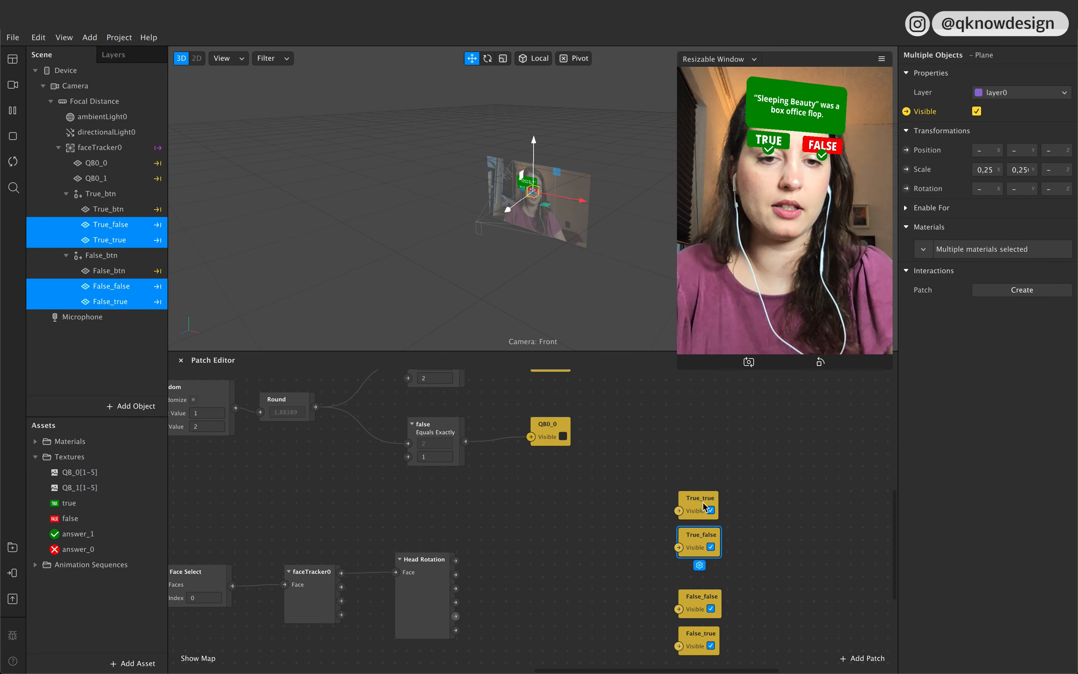
scroll(703, 503, "up", 2)
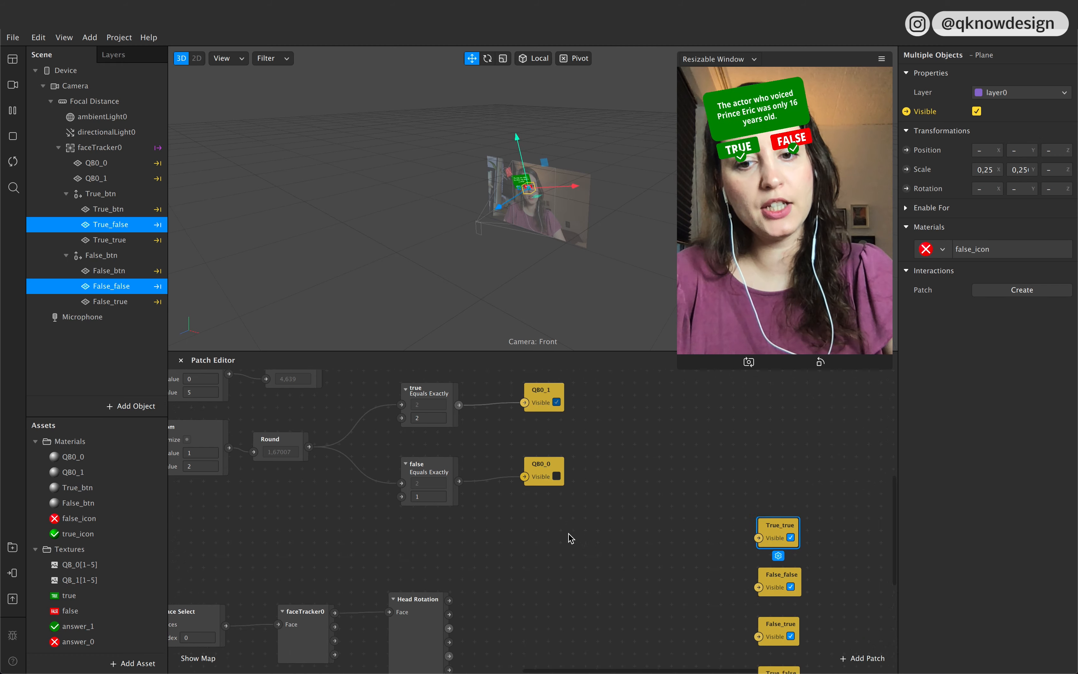
left_click_drag(453, 621, 521, 548)
type("ans")
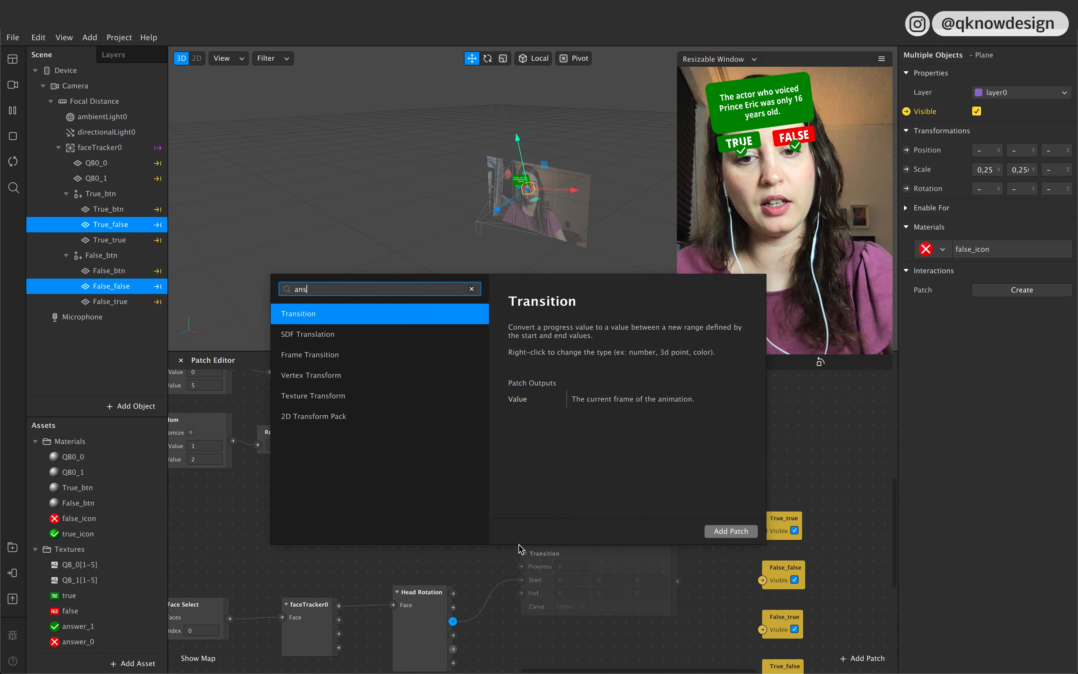
key("Return")
key("BackSpace")
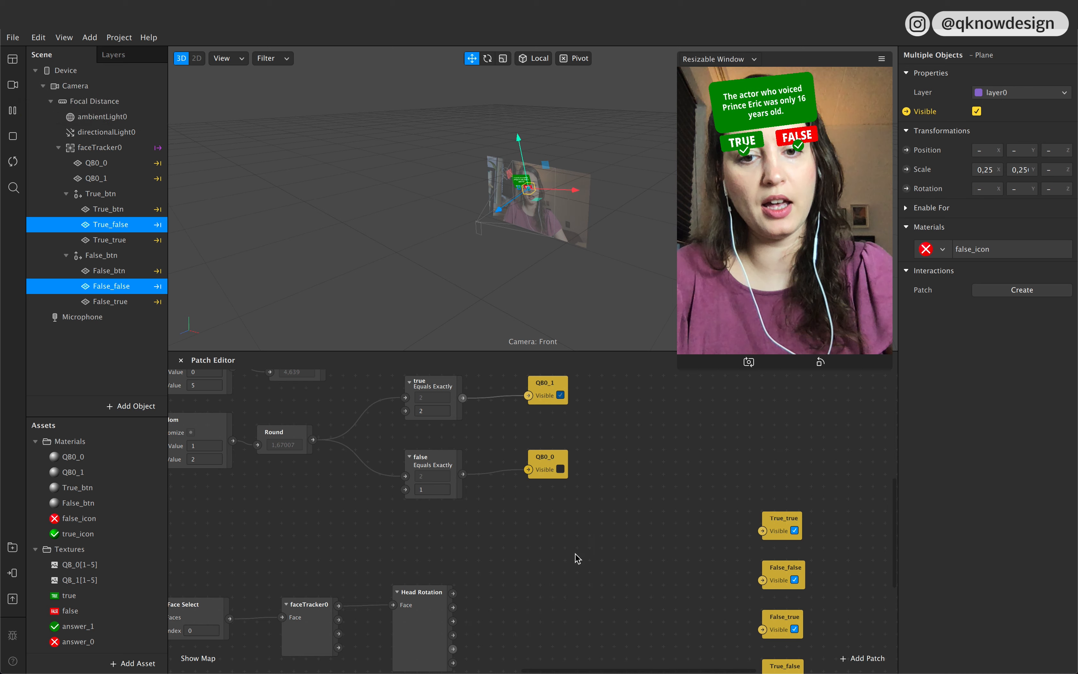
Step: Add an And patch from Head Rotation's Leaned Left output, position it beside Head Rotation, and feed Leaned Left into its second input
left_click_drag(453, 621, 524, 584)
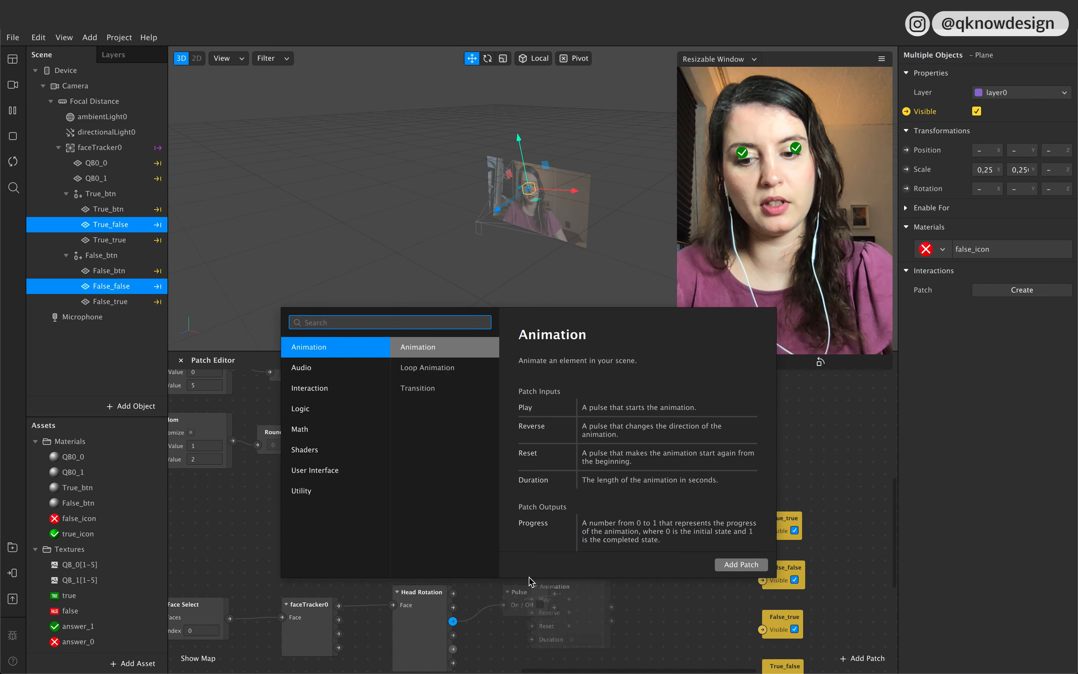
type("and")
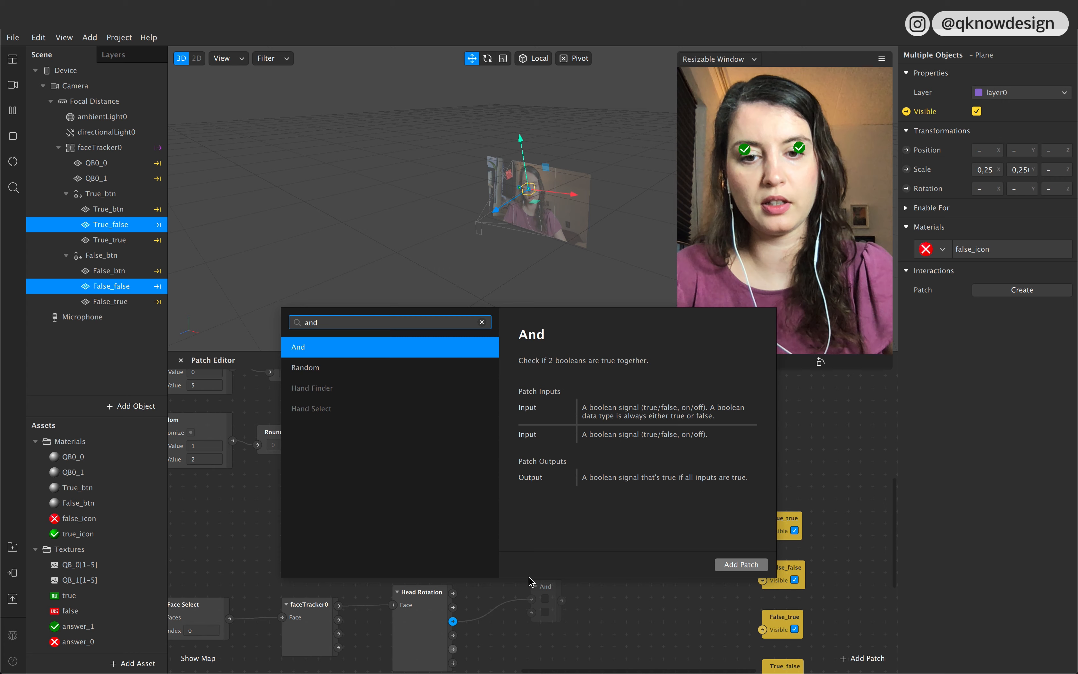
key("Return")
left_click_drag(547, 583, 548, 559)
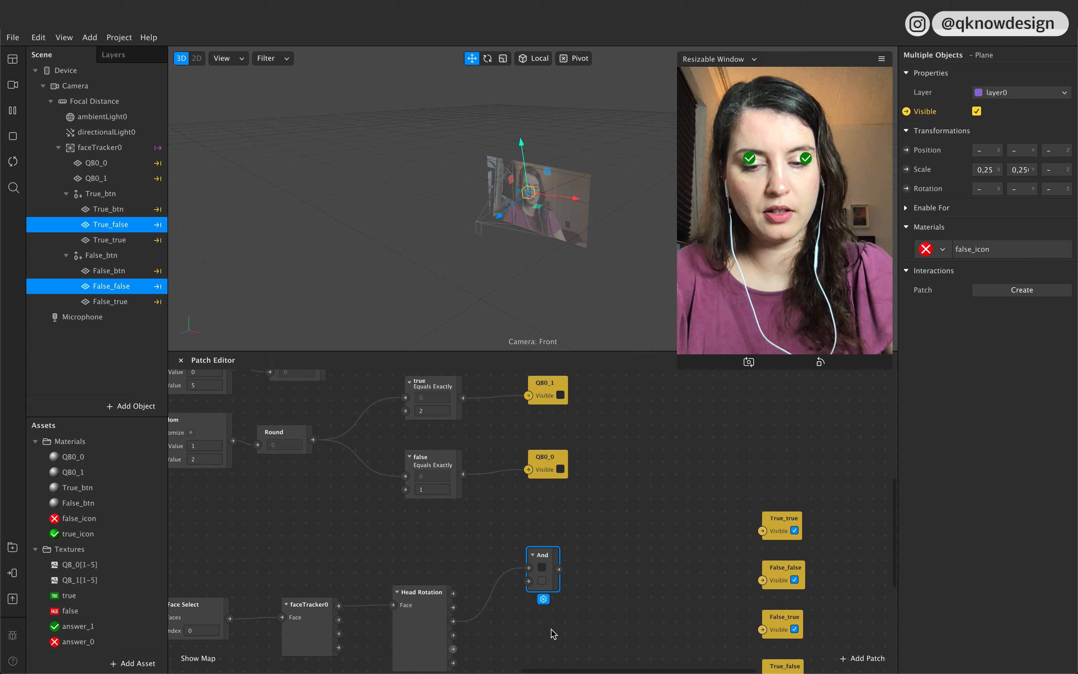
scroll(550, 629, "down", 2)
mouse_move(552, 549)
left_mouse_down()
mouse_move(539, 600)
mouse_move(547, 557)
left_mouse_up()
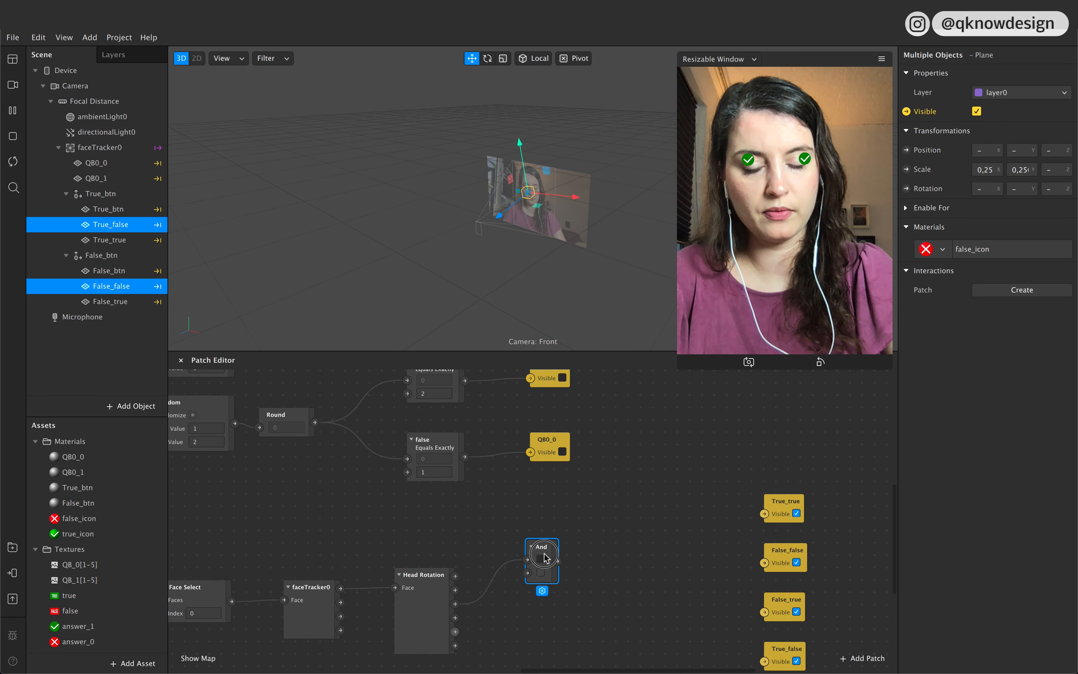
left_click_drag(454, 604, 531, 575)
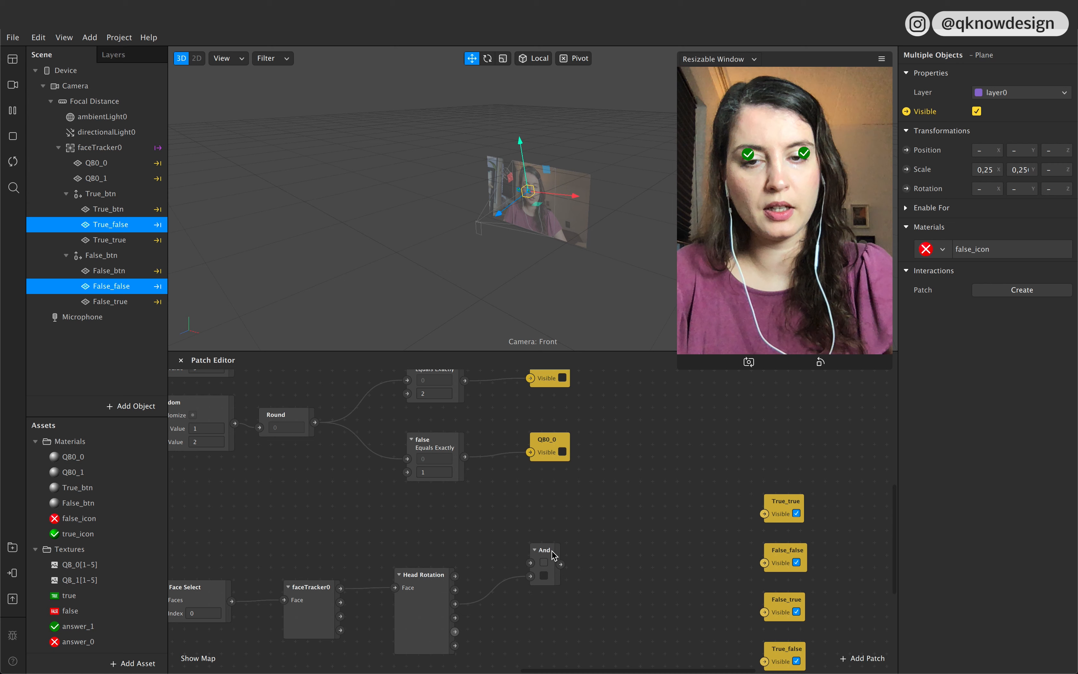
Step: Connect the true Equals Exactly output to the And's first input and the And's output to True_true's Visible, placing the And nearer True_true
scroll(534, 561, "up", 3)
scroll(555, 556, "down", 2)
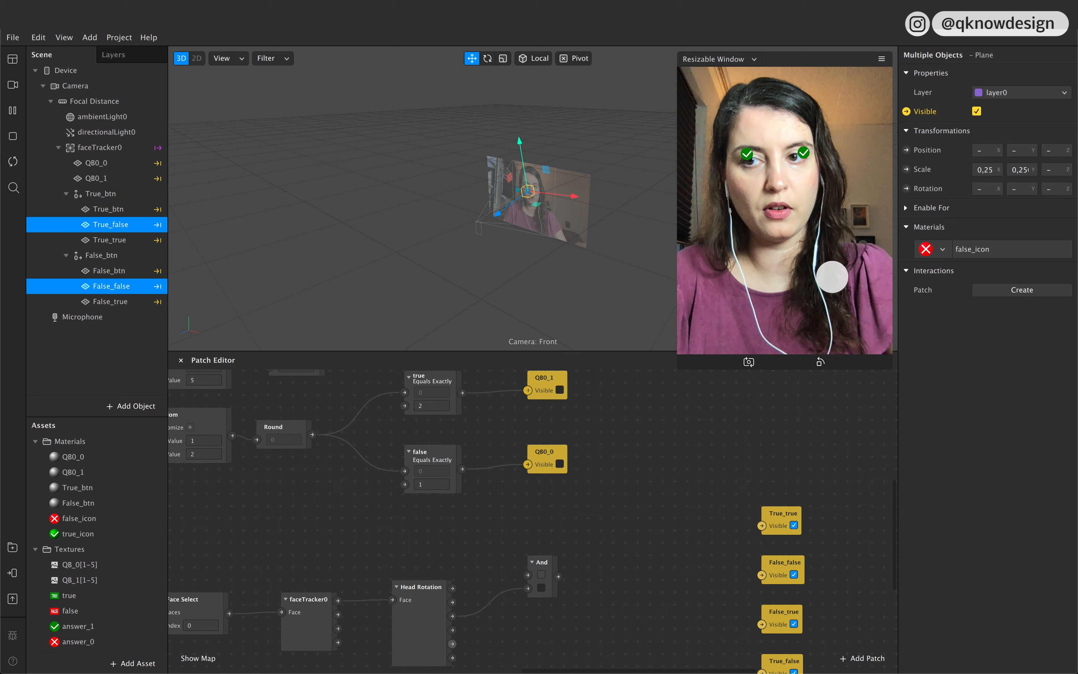
left_click(826, 282)
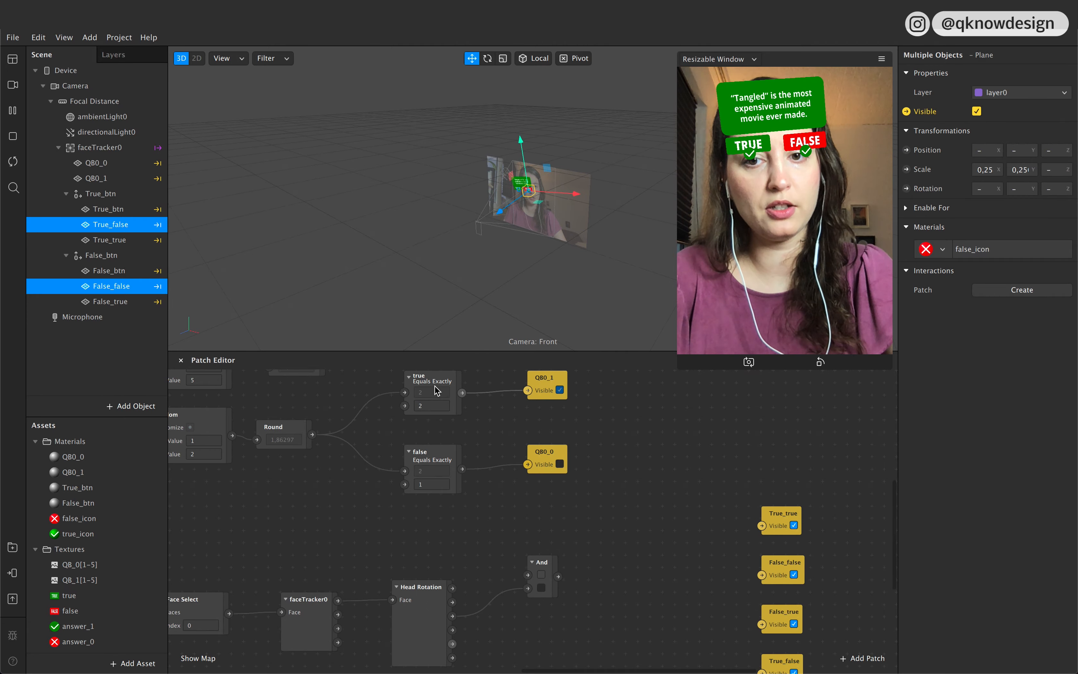
left_click_drag(462, 392, 766, 531)
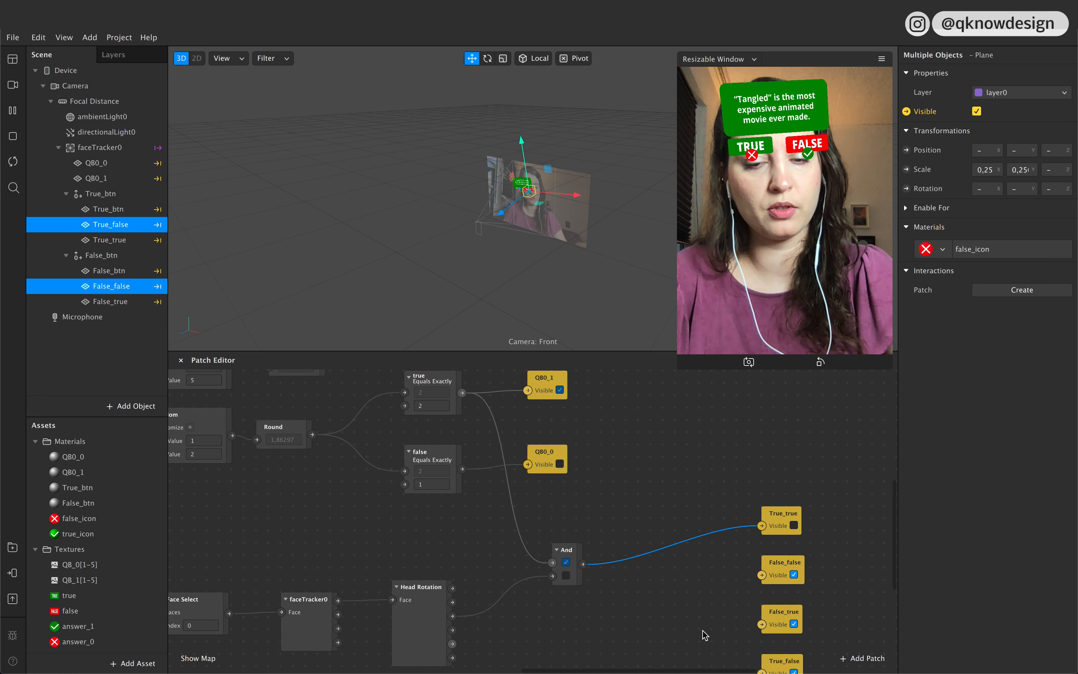
left_click_drag(575, 553, 604, 529)
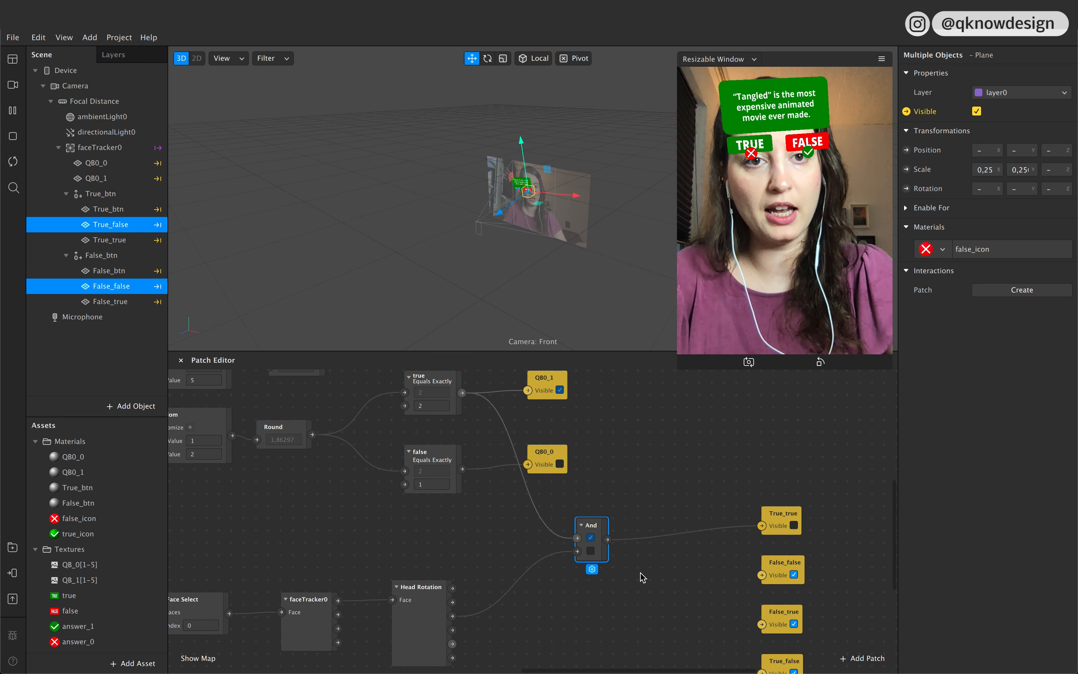
Step: Add a second And patch below the first, with the true Equals Exactly output as first input and Leaned Right as second
left_click_drag(453, 634, 577, 621)
type("and")
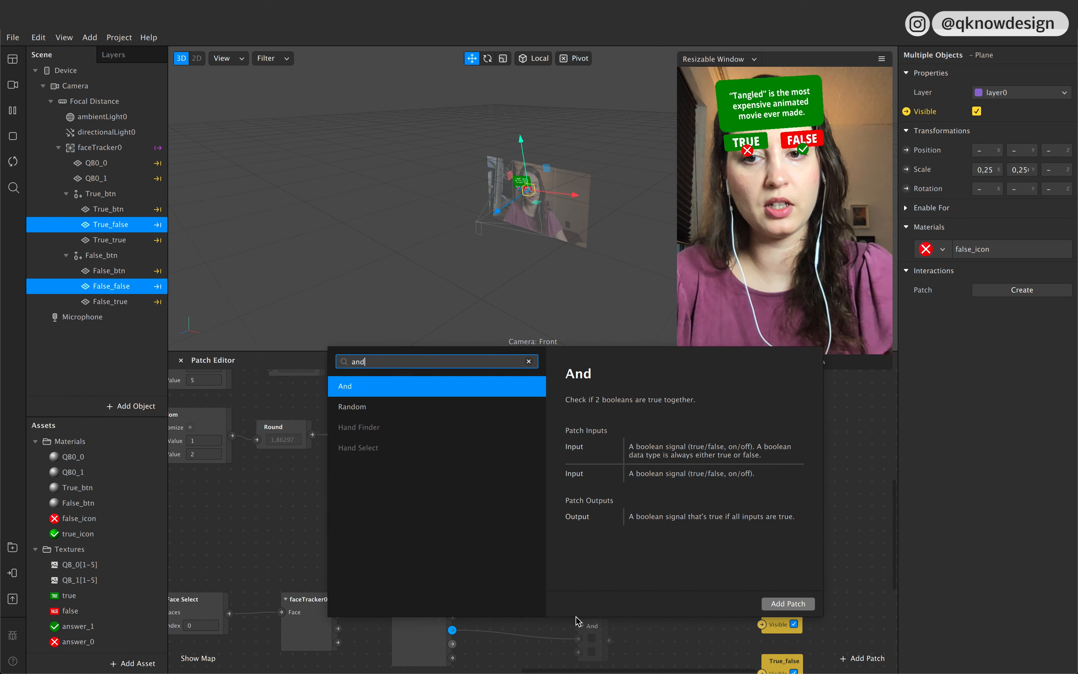
key("Return")
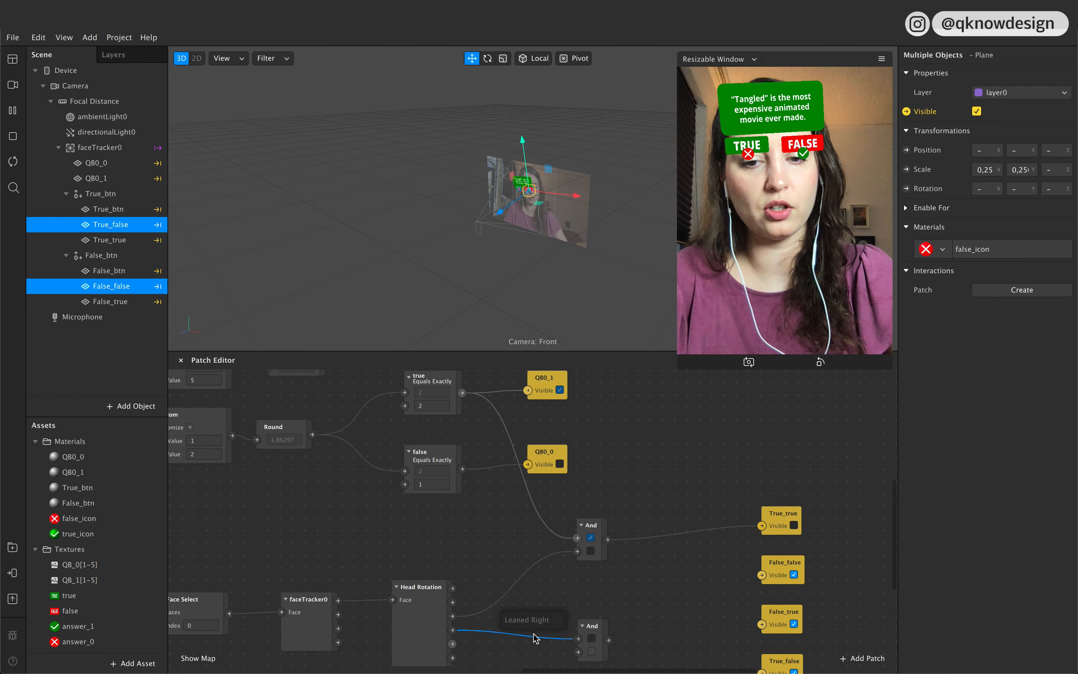
left_click_drag(452, 629, 597, 599)
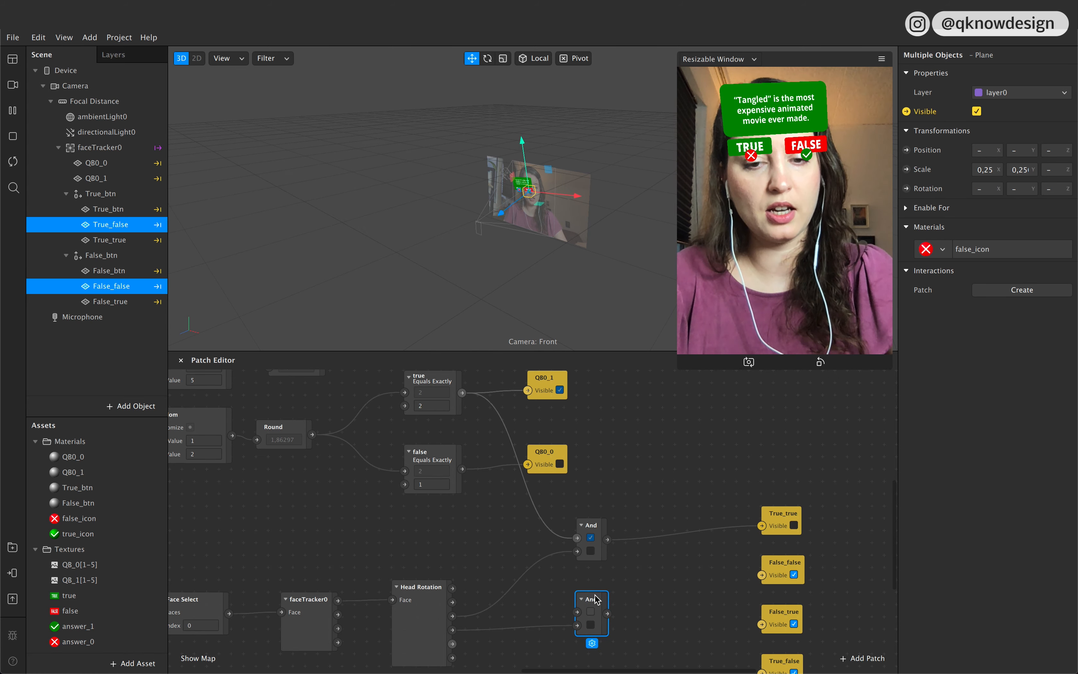
left_click_drag(462, 393, 577, 612)
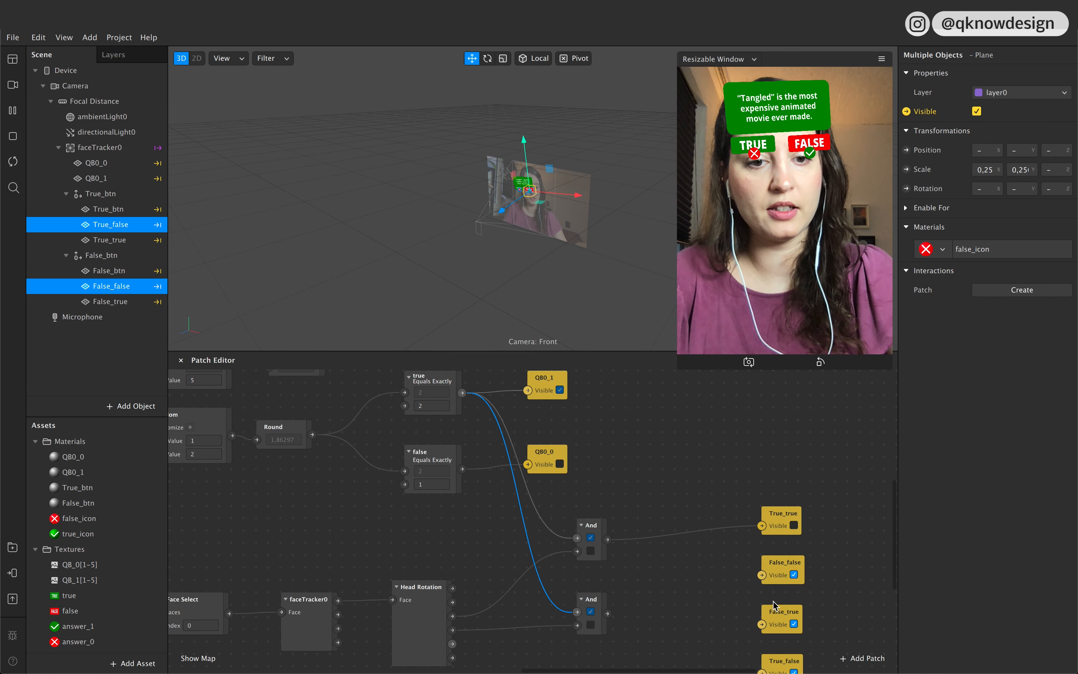
Step: Reorder the icon patches so True_false follows True_true and False_false comes last, and connect the second And's output to True_false's Visible
left_click_drag(808, 584, 846, 535)
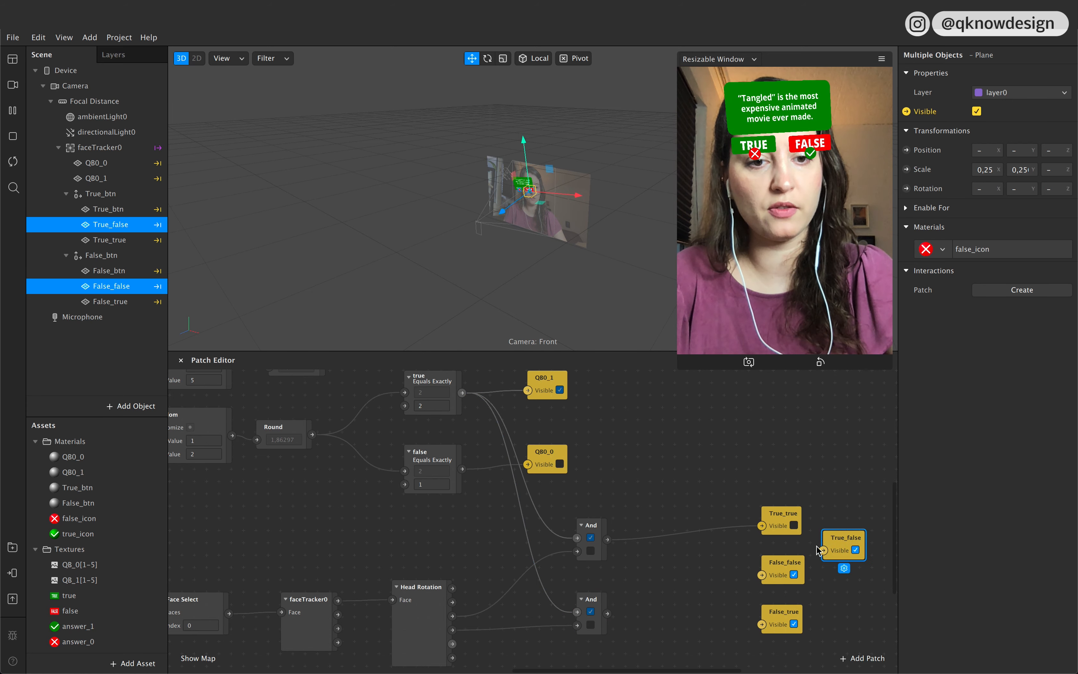
left_click_drag(784, 563, 785, 648)
left_click_drag(846, 537, 784, 562)
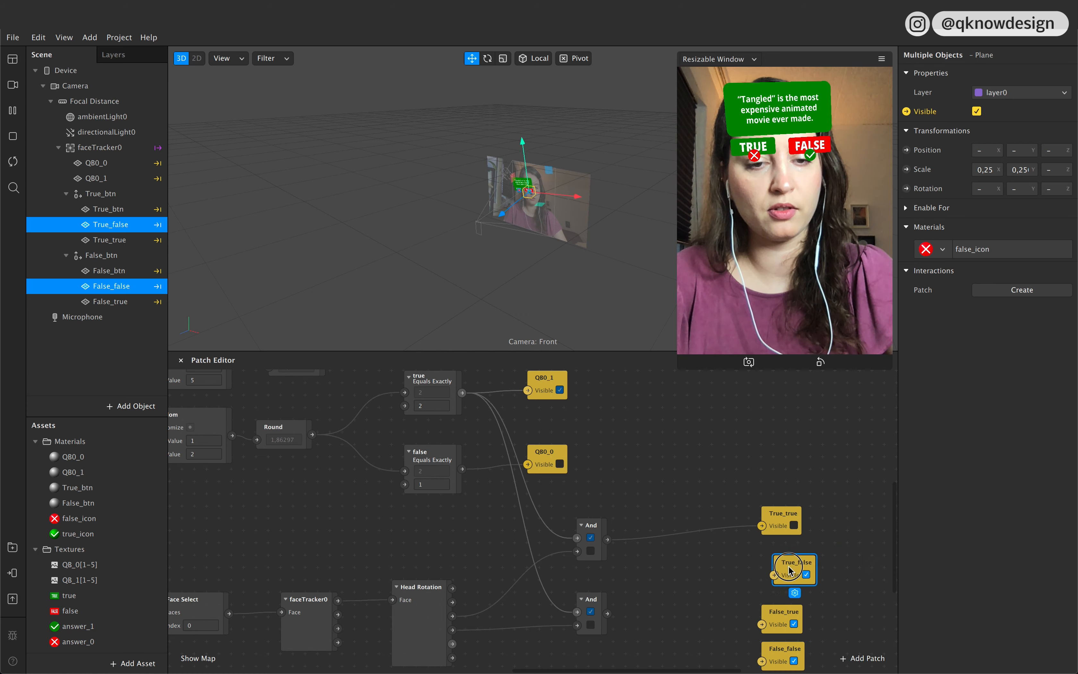
left_click_drag(607, 613, 762, 575)
left_click_drag(592, 602, 593, 589)
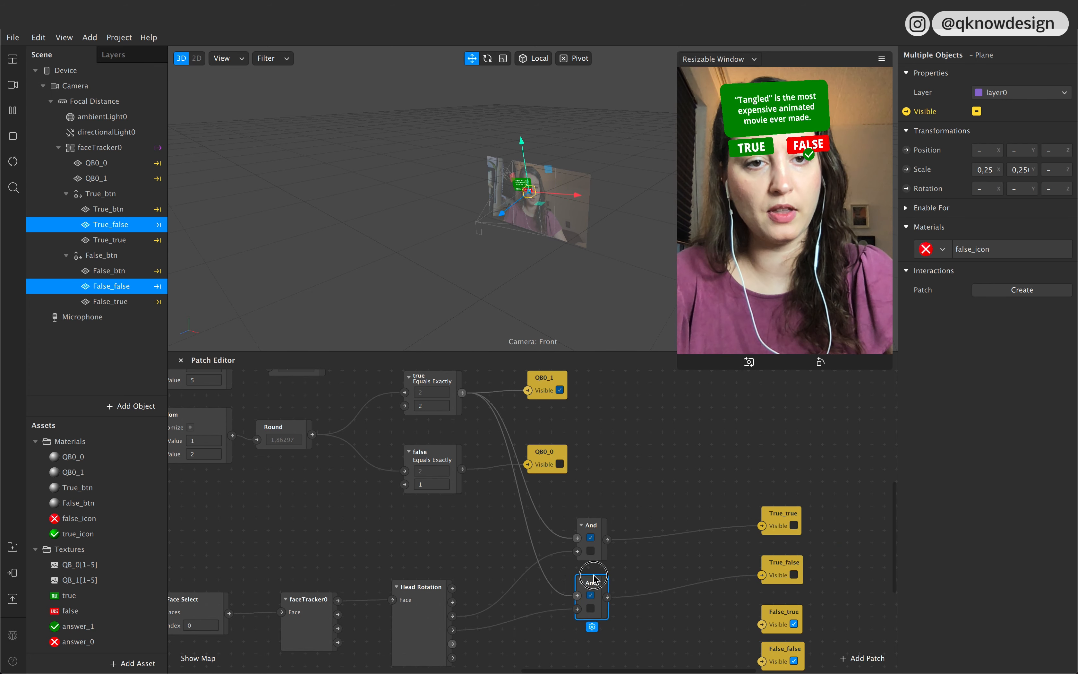
Step: Reset the preview and replace the true connection on the second And's first input with the false Equals Exactly output
scroll(683, 604, "down", 2)
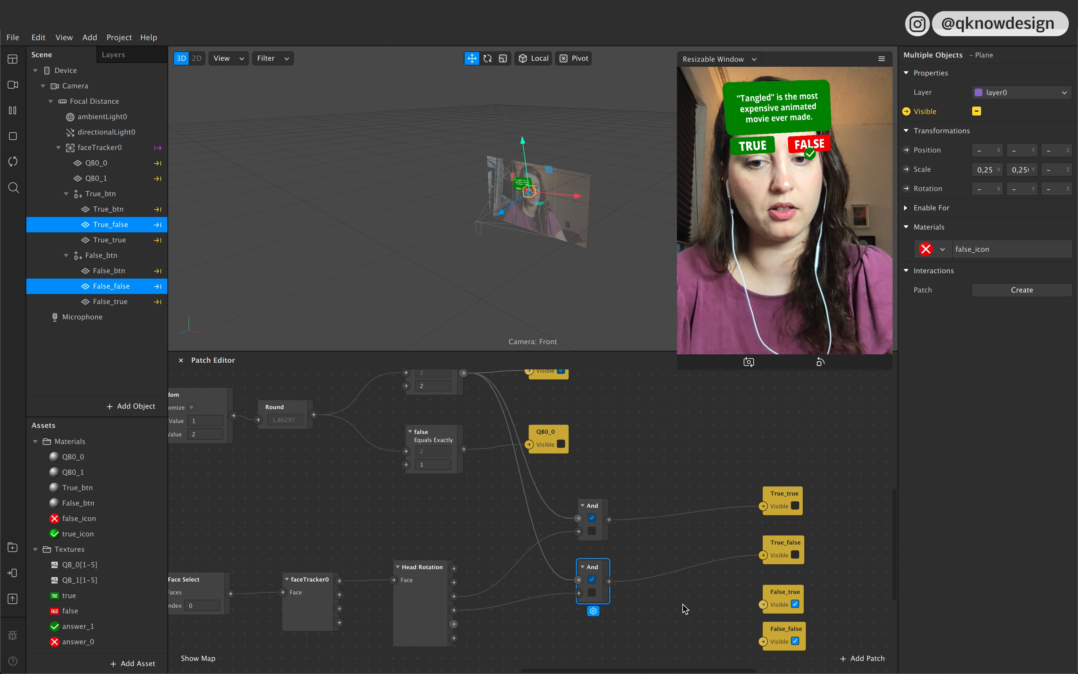
left_click(11, 164)
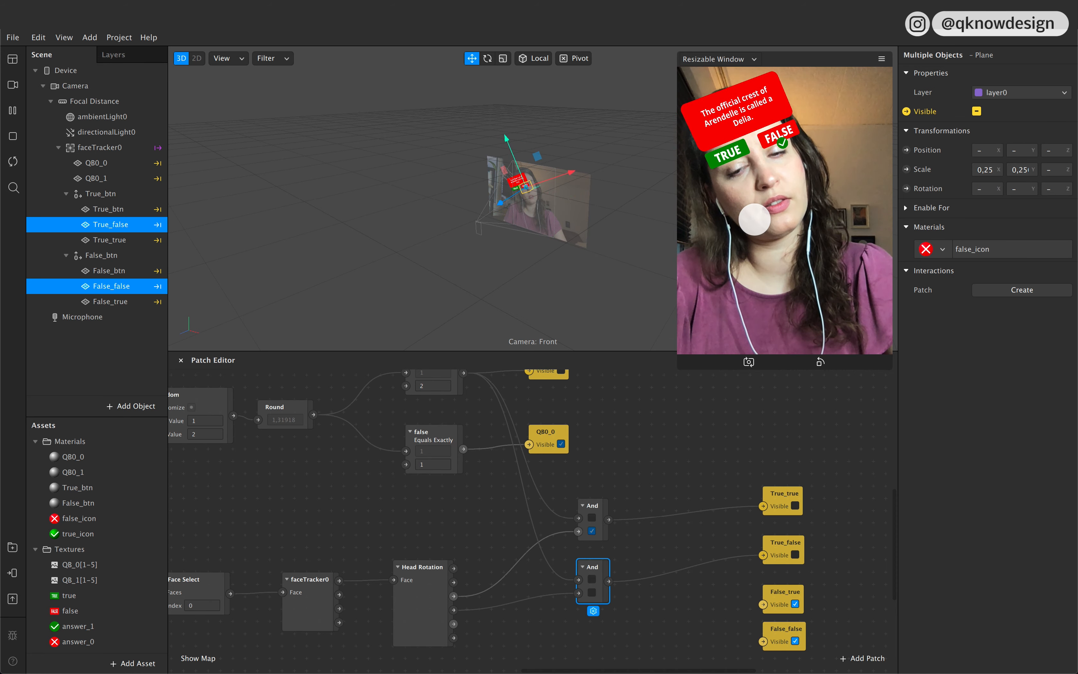
scroll(648, 579, "up", 3)
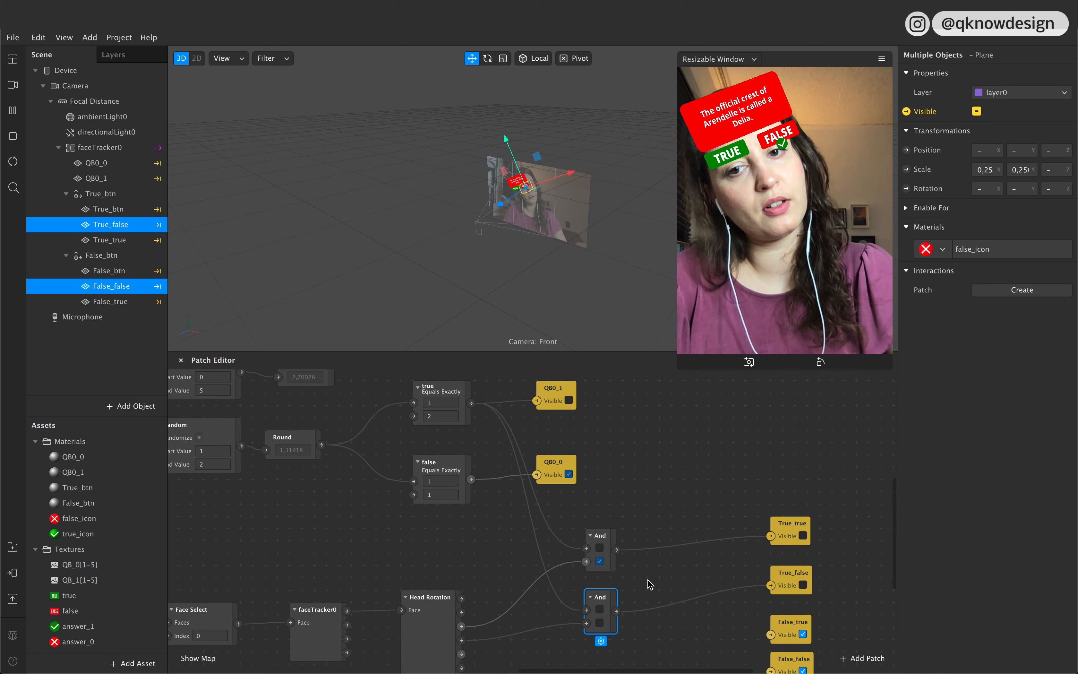
left_click(540, 557)
key("Delete")
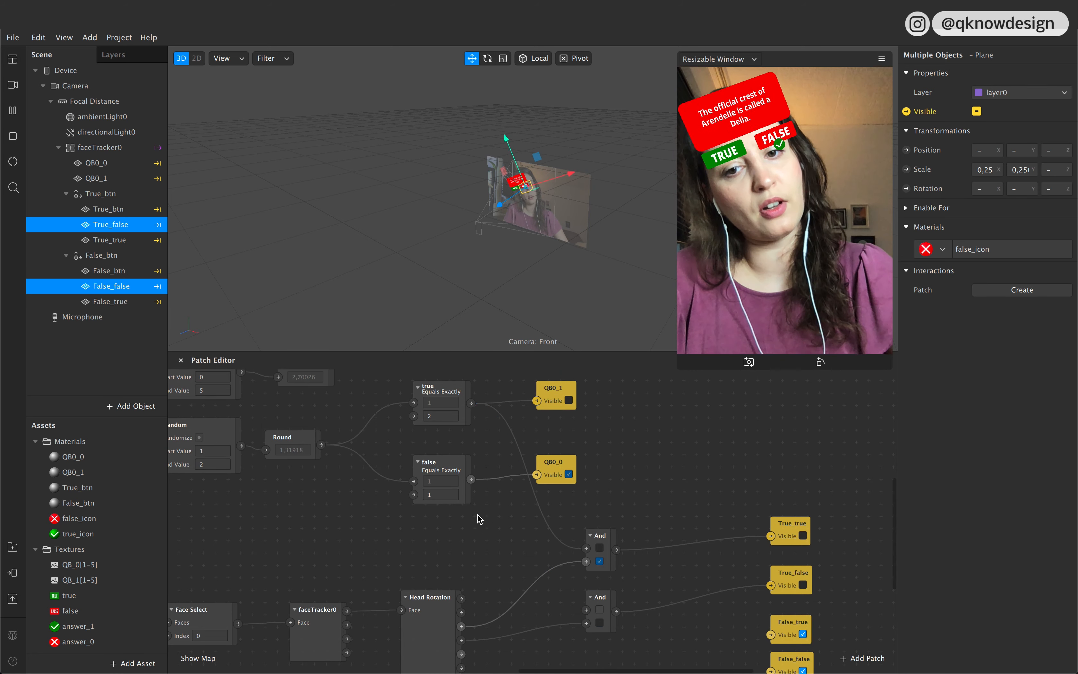
left_click_drag(470, 484, 586, 610)
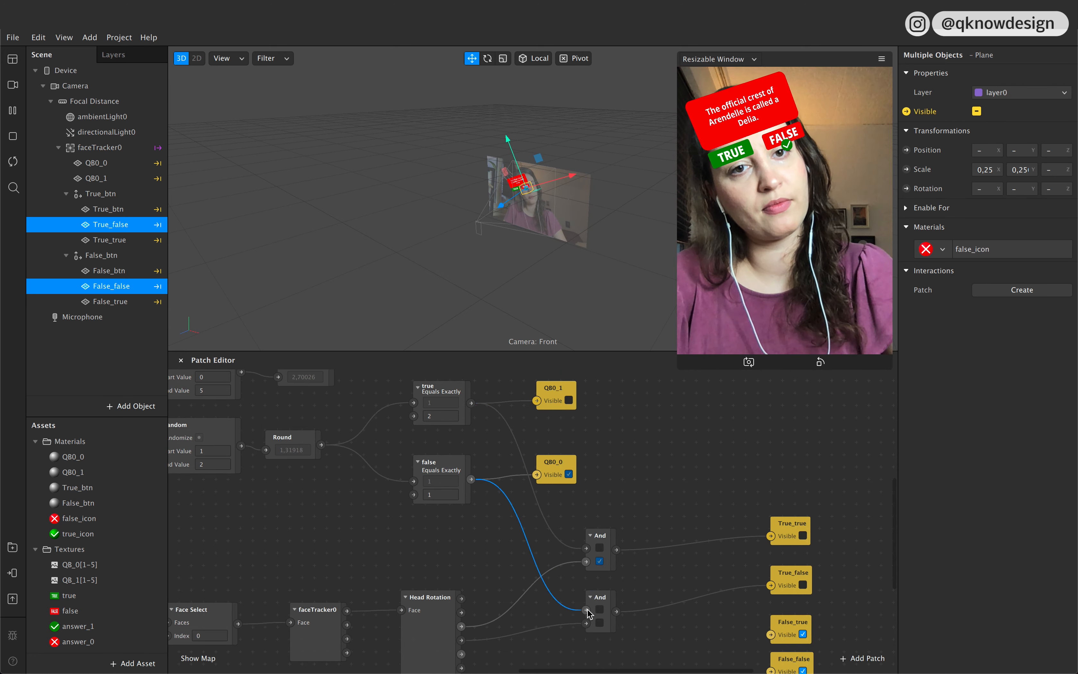
Step: Select the True_false object and connect Head Rotation's Leaned Left output to the second And's second input, replacing Leaned Right
left_click(789, 579)
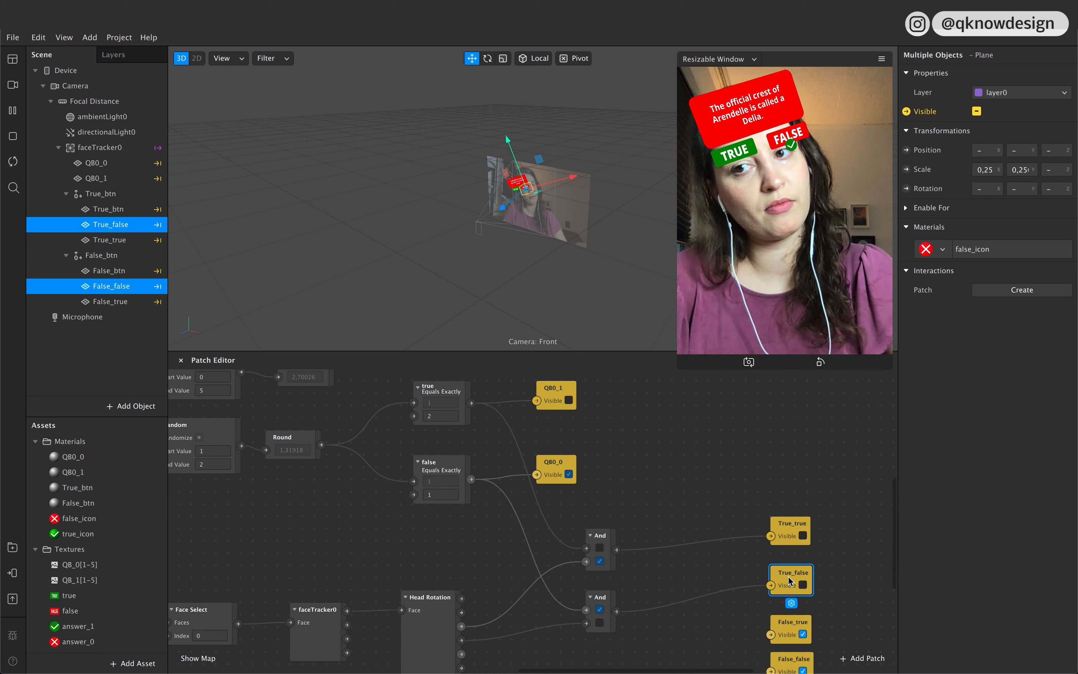
left_click(675, 627)
left_click(130, 381)
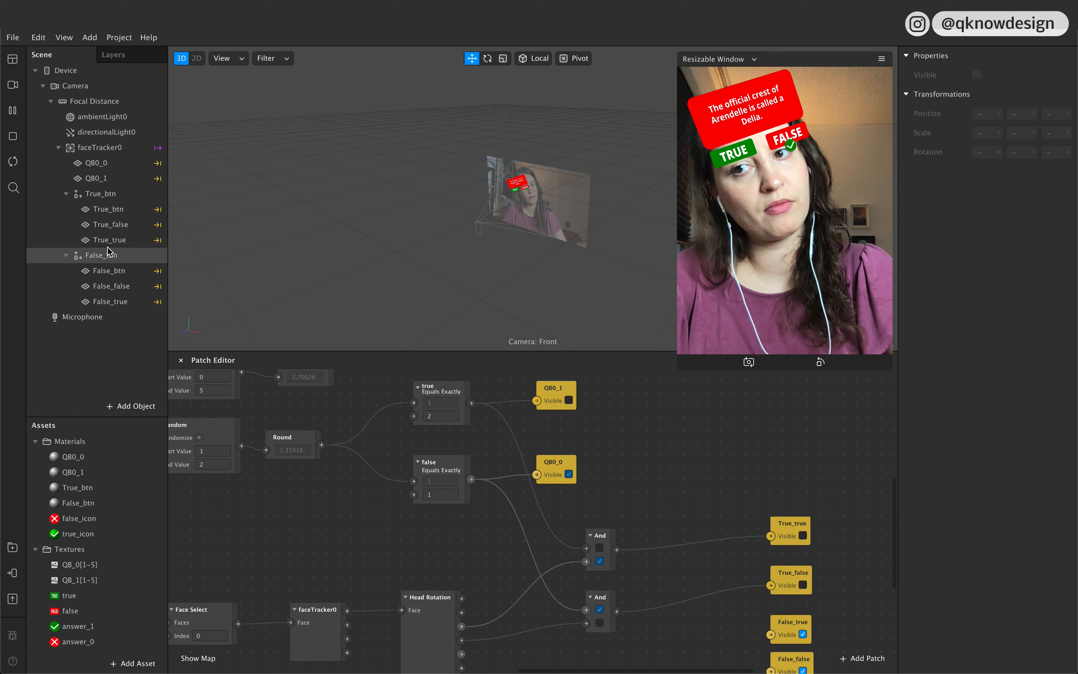
left_click(111, 225)
scroll(758, 603, "down", 2)
scroll(759, 605, "down", 1)
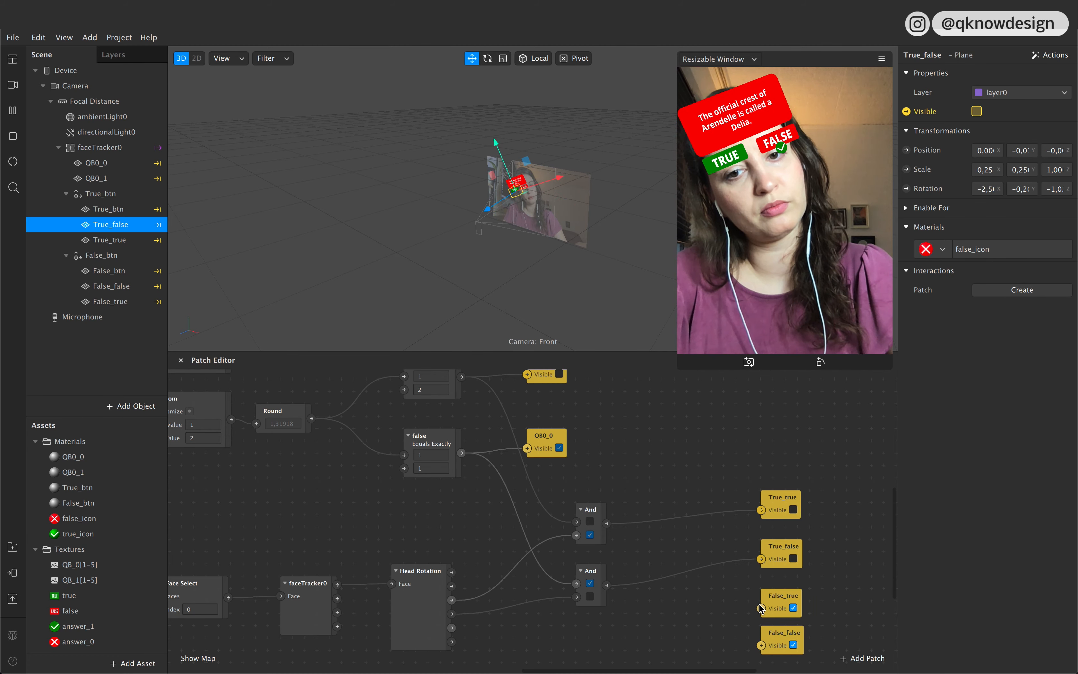
scroll(758, 603, "up", 3)
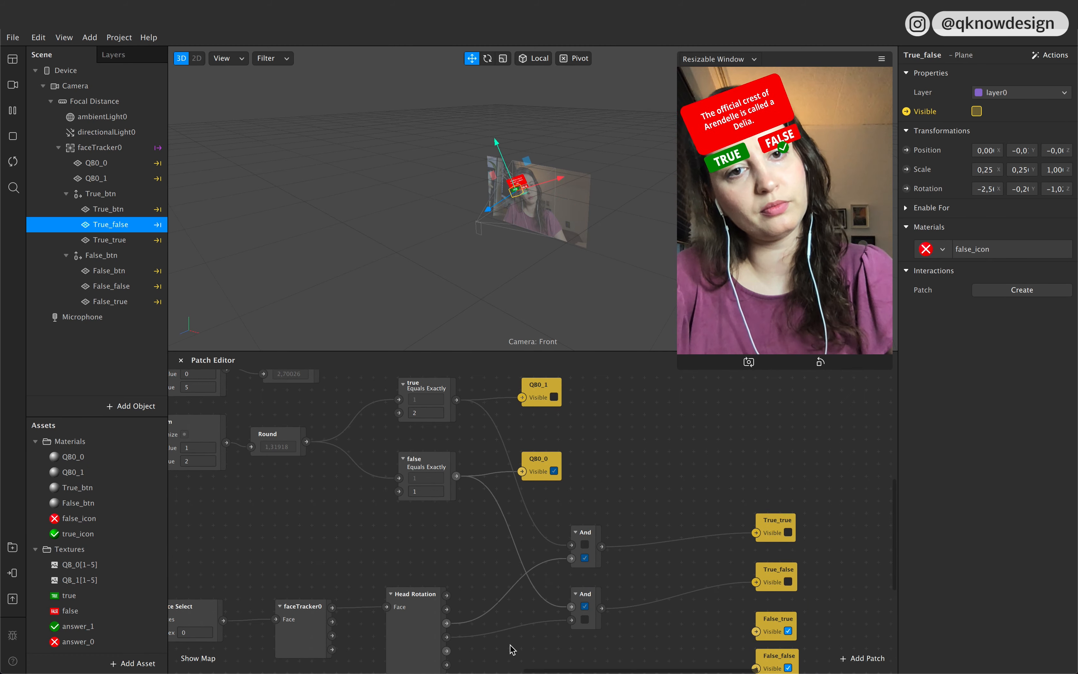
left_click_drag(446, 623, 573, 620)
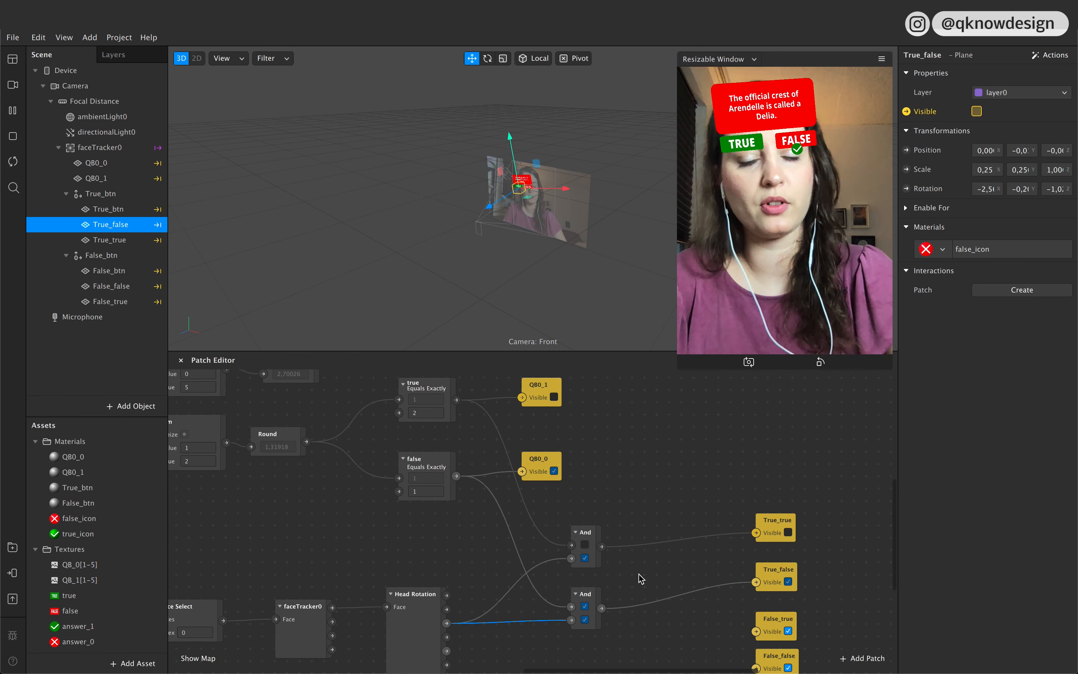
Step: Shift both And patches slightly up so they line up better with the True_true and True_false patches
scroll(604, 582, "down", 2)
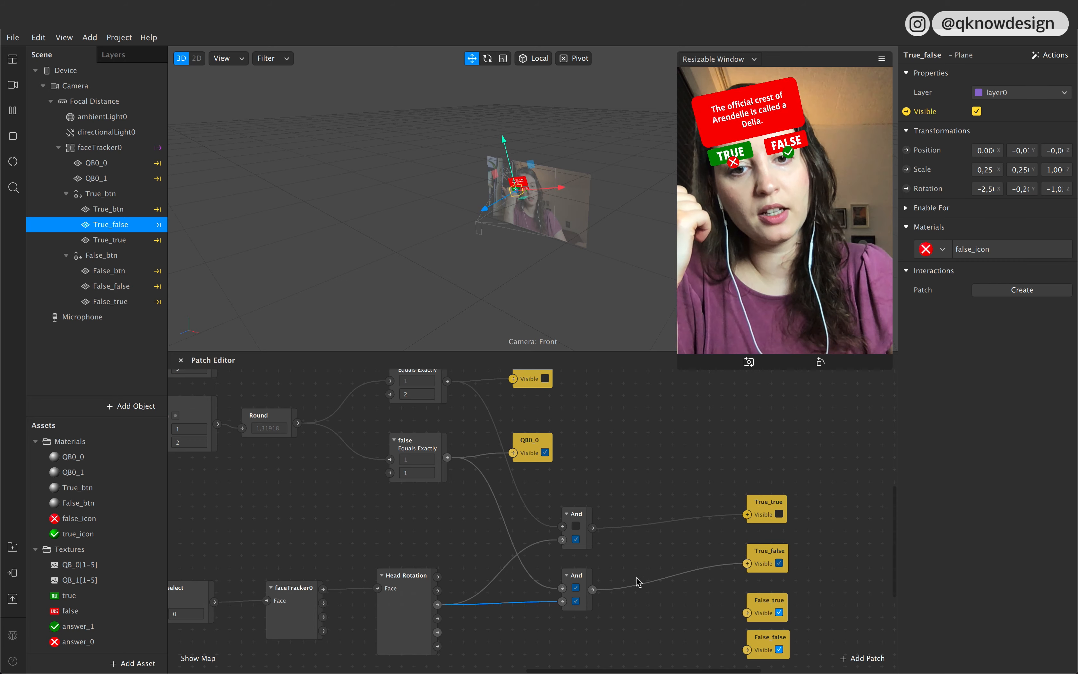
left_click(773, 511)
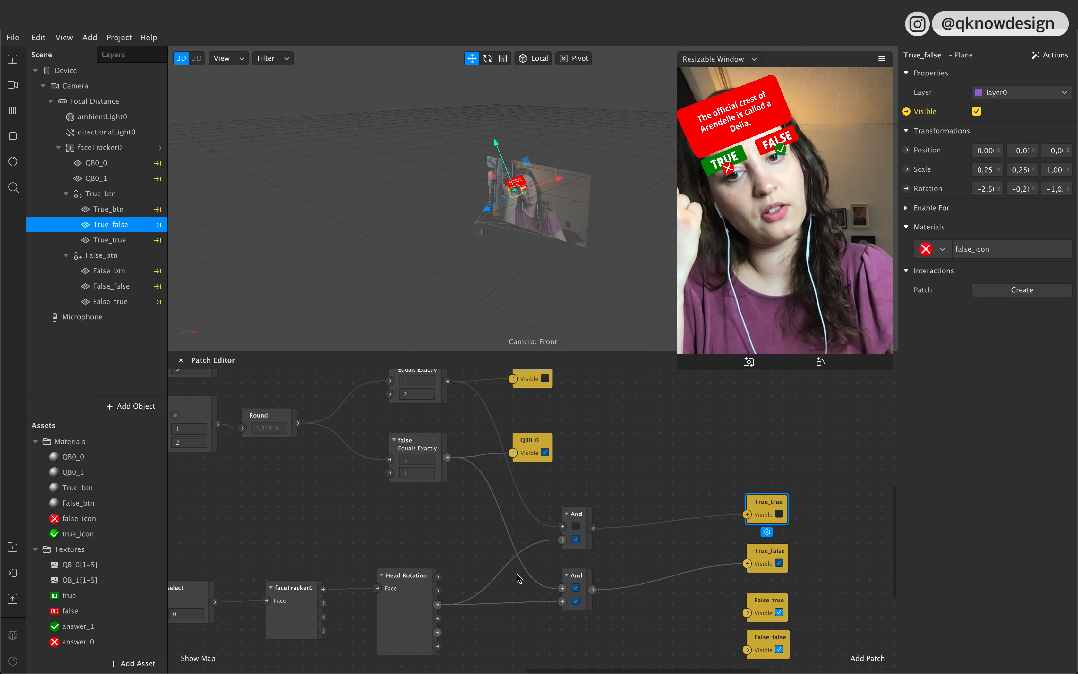
left_click_drag(573, 514, 572, 501)
left_click_drag(575, 575, 574, 563)
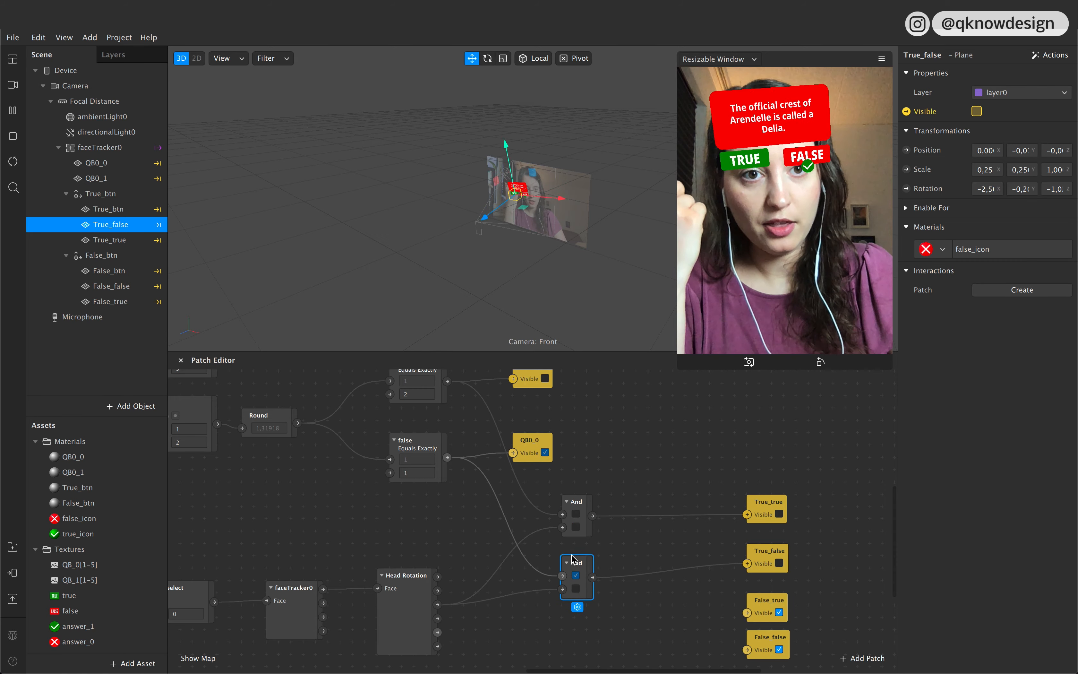
Step: Tidy the graph by nudging the QB0_0 and QB0_1 patches and moving the false Equals Exactly patch closer to the true one
scroll(573, 559, "down", 3)
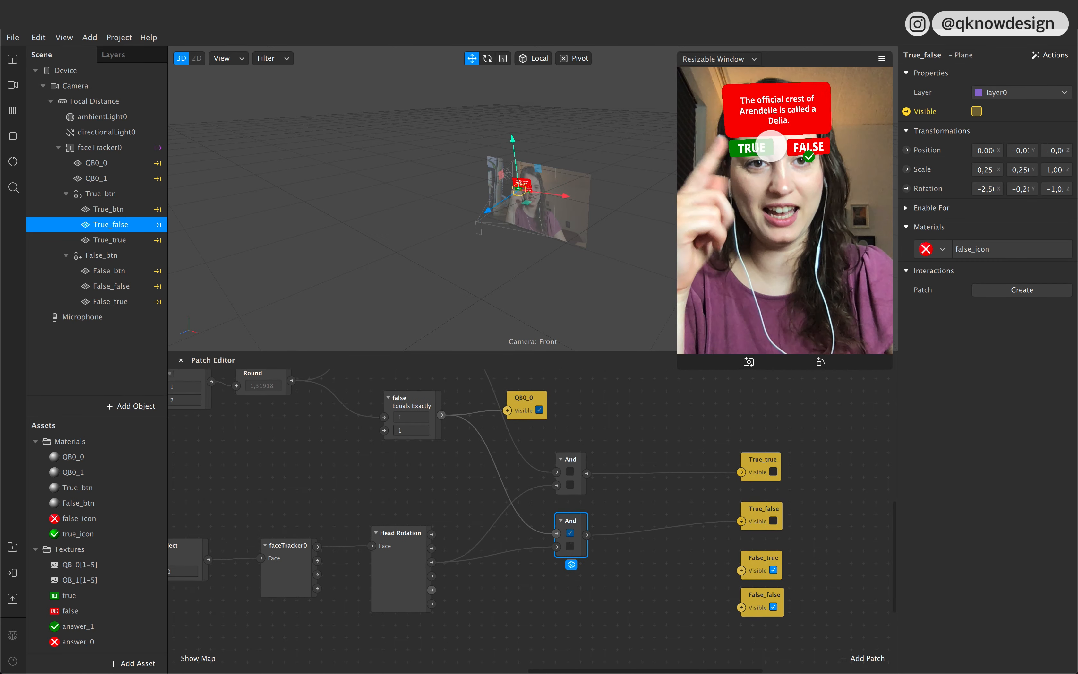
scroll(615, 413, "up", 3)
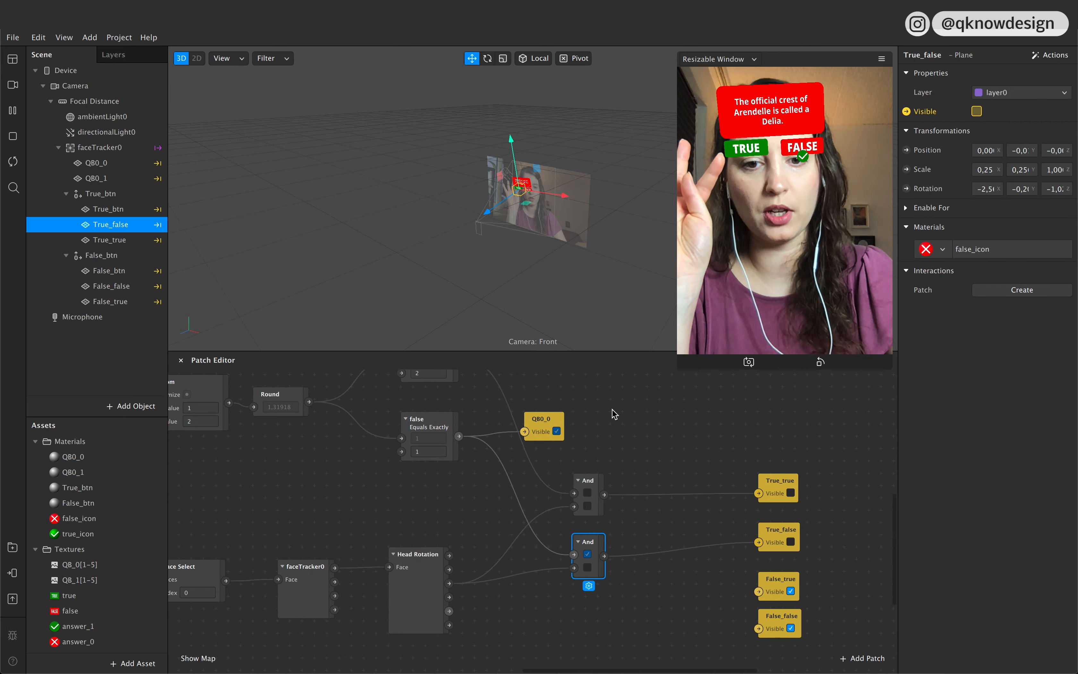
mouse_move(528, 442)
left_mouse_down()
mouse_move(558, 441)
mouse_move(543, 440)
left_mouse_up()
scroll(549, 434, "up", 1)
mouse_move(539, 382)
left_mouse_down()
mouse_move(557, 385)
mouse_move(546, 388)
left_mouse_up()
left_click_drag(414, 475, 415, 454)
scroll(540, 537, "up", 2)
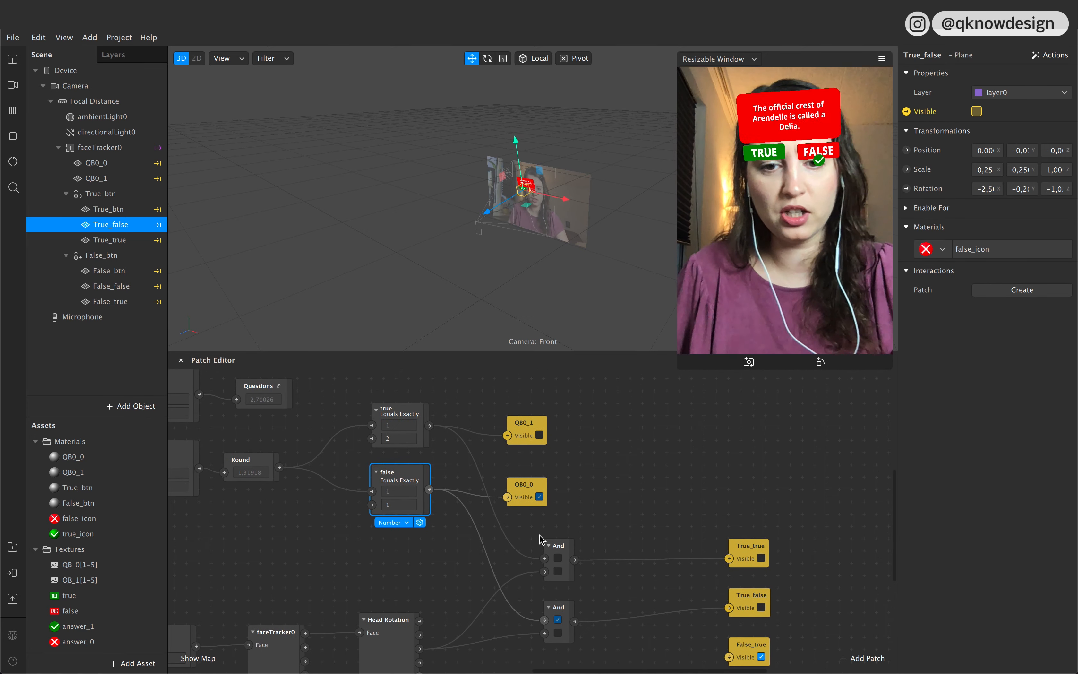
Step: Add a third And patch and align it directly below the second And
scroll(540, 538, "down", 3)
double_click(552, 635)
type("and")
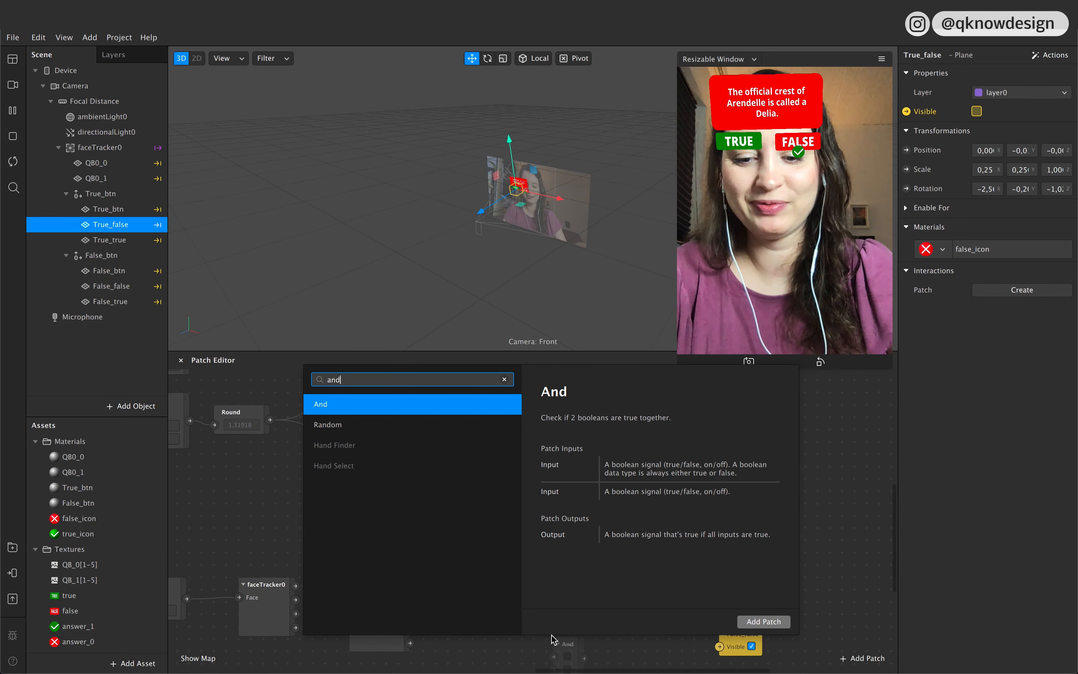
key("Return")
left_click_drag(558, 641, 559, 622)
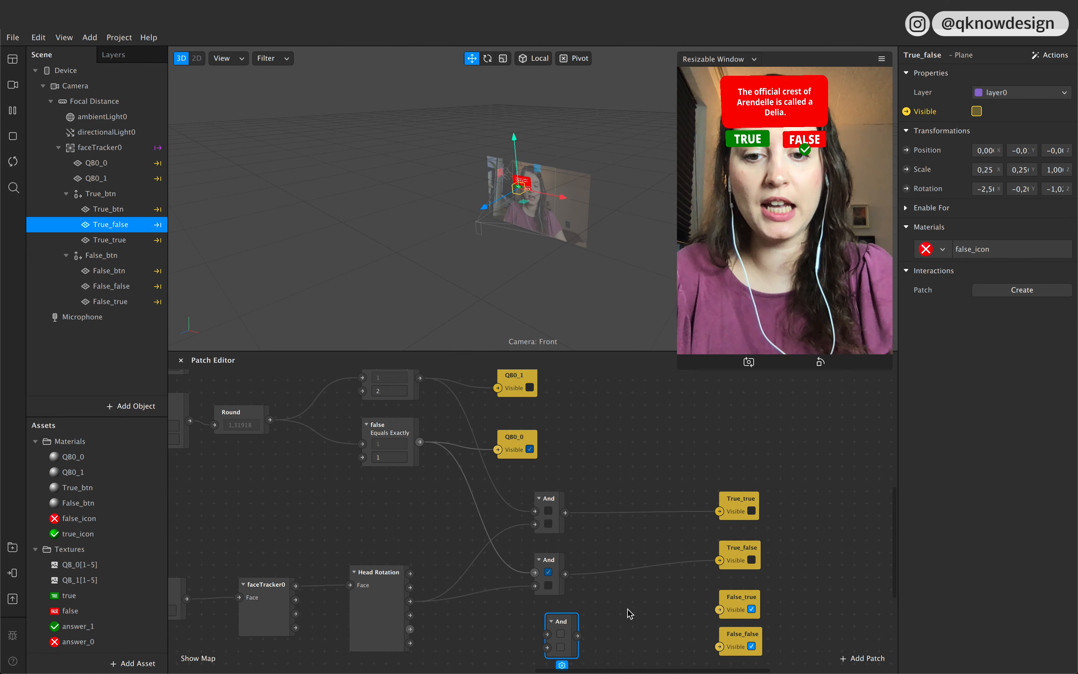
left_click_drag(562, 628, 550, 628)
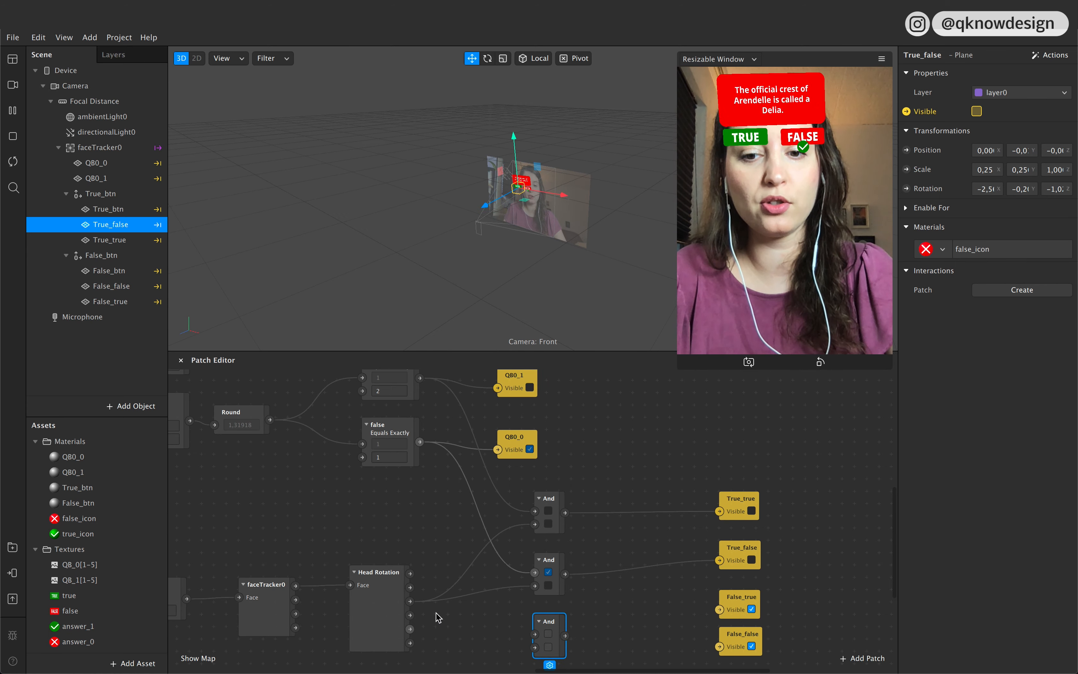
Step: Wire Leaned Right and the false Equals Exactly output into the third And, its output into False_true's Visible, and place it closer beneath the second
left_click_drag(410, 615, 534, 647)
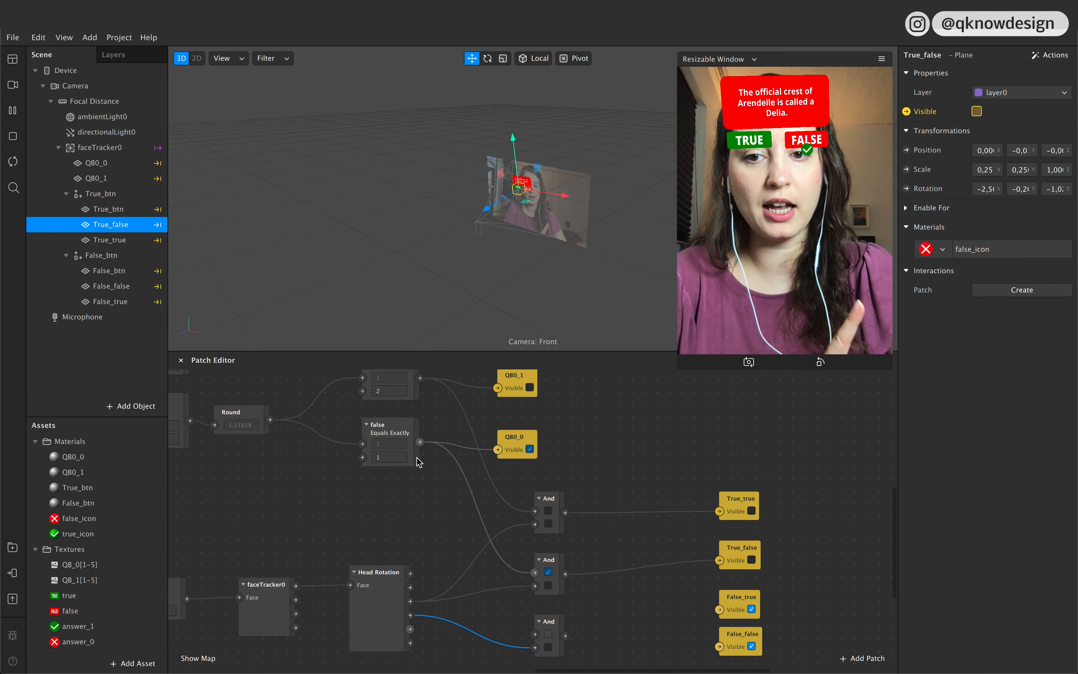
left_click(417, 462)
left_click_drag(420, 441, 723, 611)
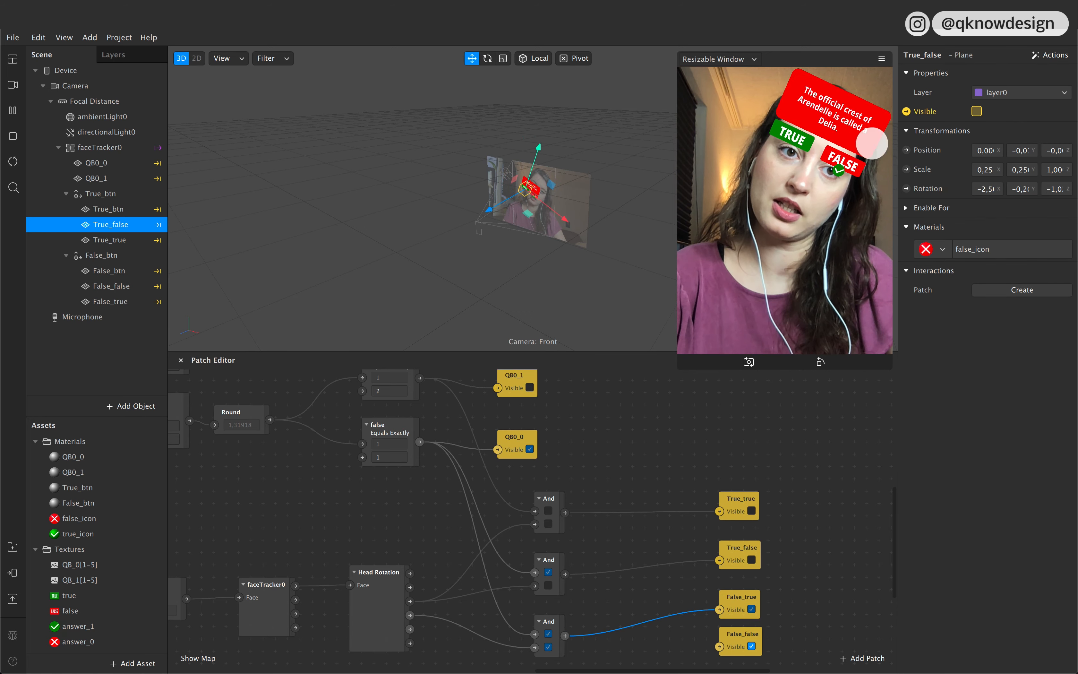
left_click_drag(556, 621, 556, 606)
left_click_drag(549, 556, 549, 556)
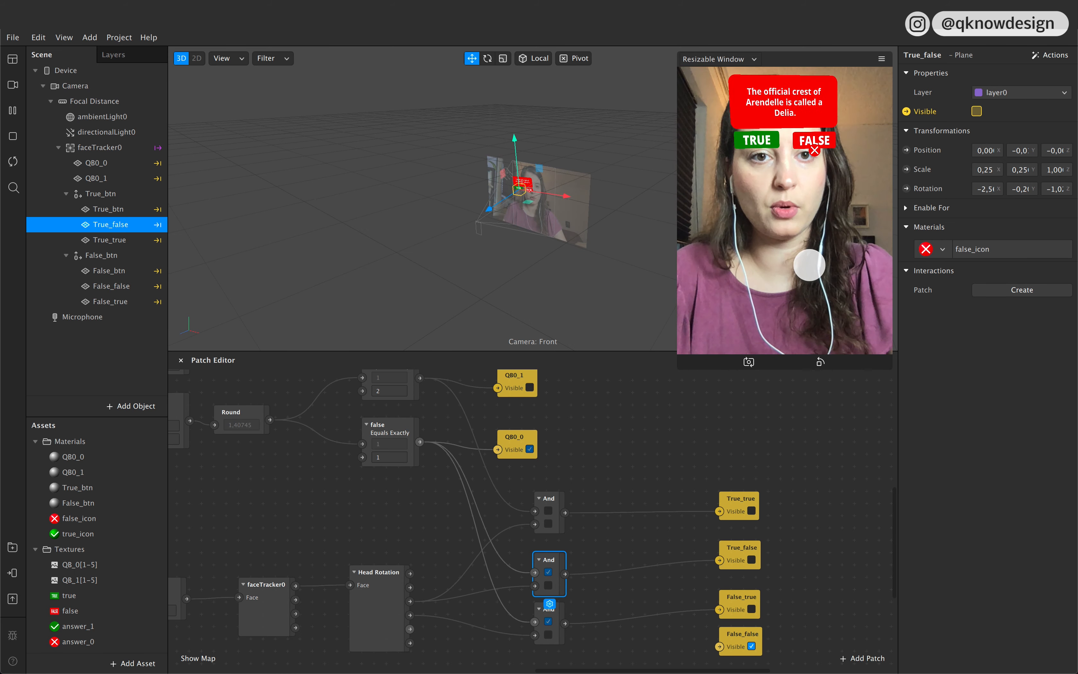
Step: Reset the preview, add a fourth And patch, and align it below the third And
left_click(16, 163)
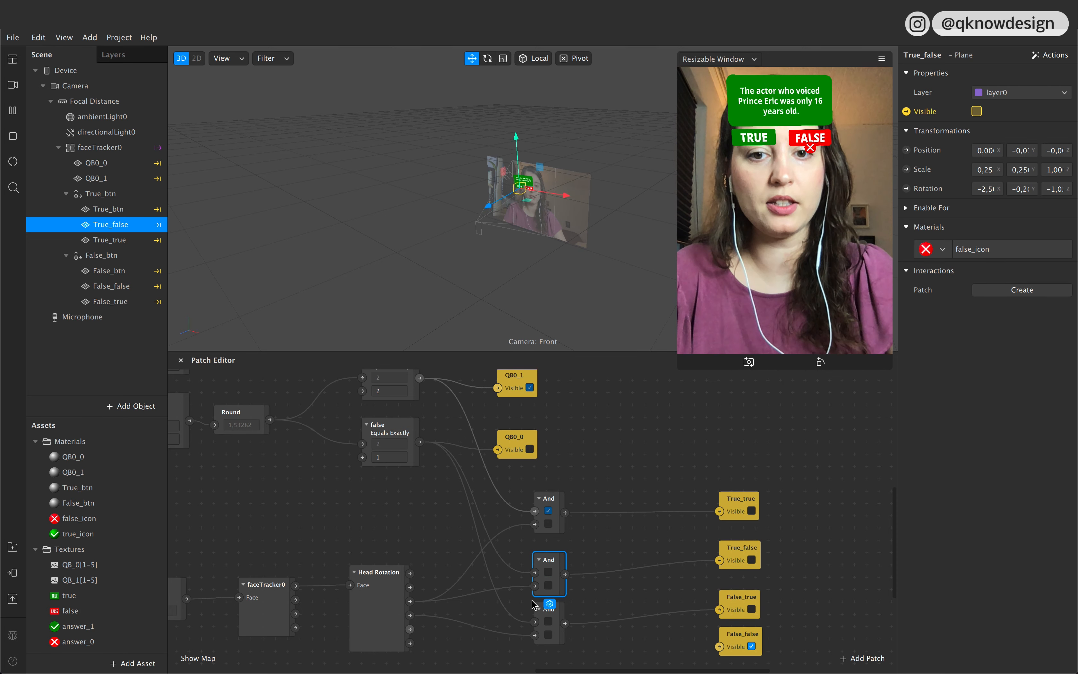
scroll(537, 581, "down", 3)
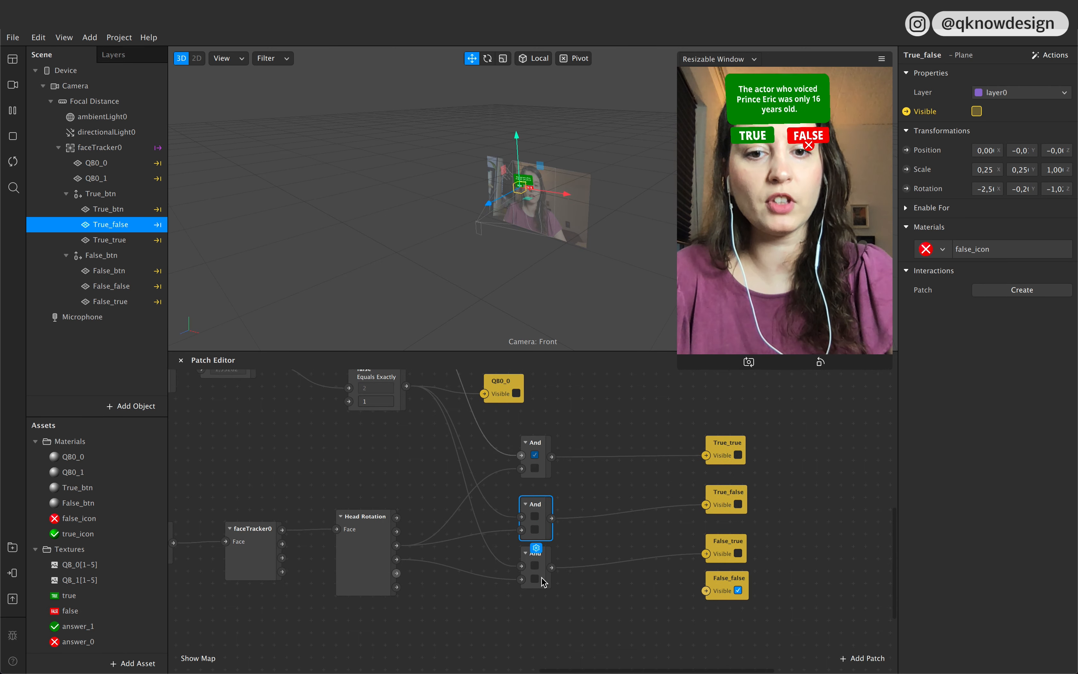
double_click(539, 629)
type("and")
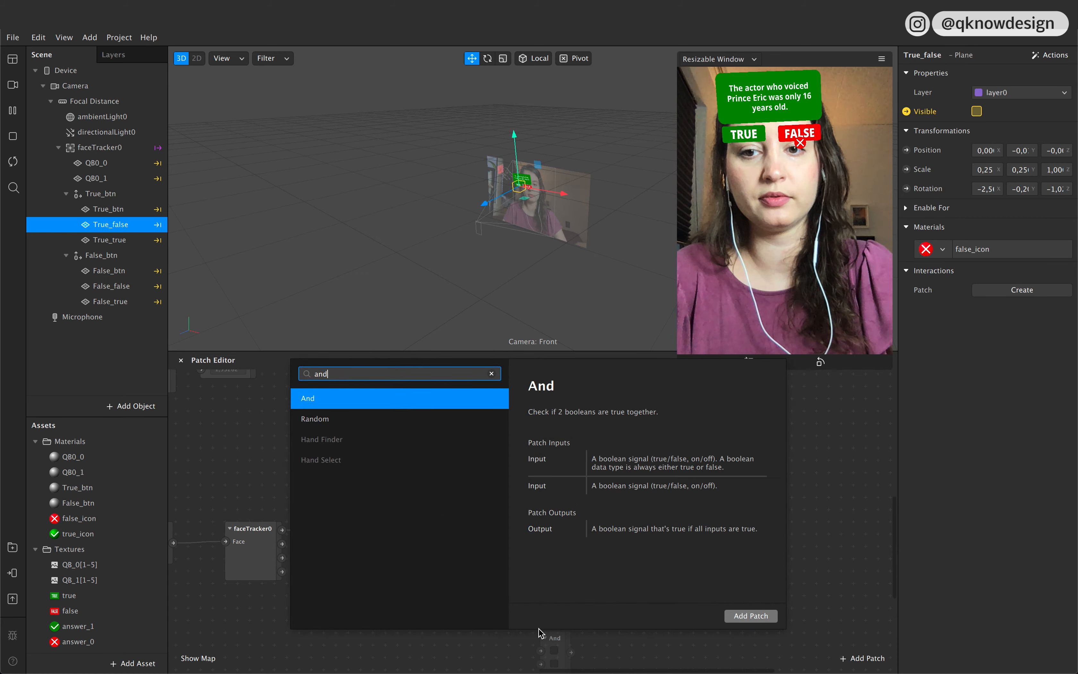
key("Return")
left_click_drag(539, 628, 526, 606)
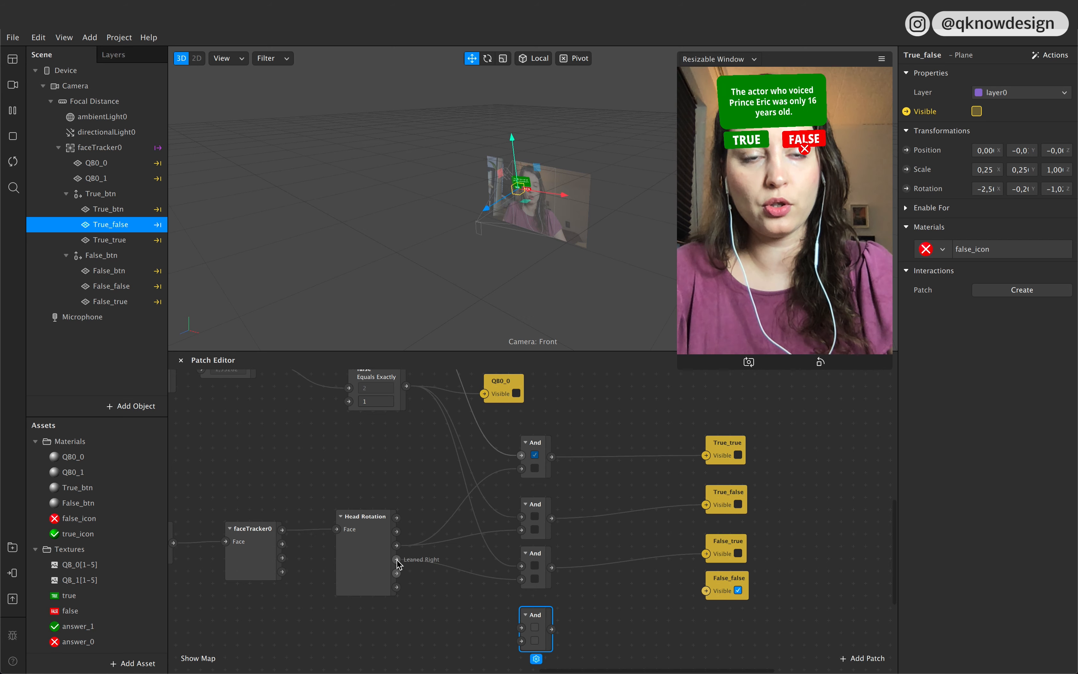
Step: Feed Leaned Right and the true Equals Exactly output into the fourth And, connect it to False_false's Visible, and lower the False_false patch
left_click_drag(397, 559, 519, 642)
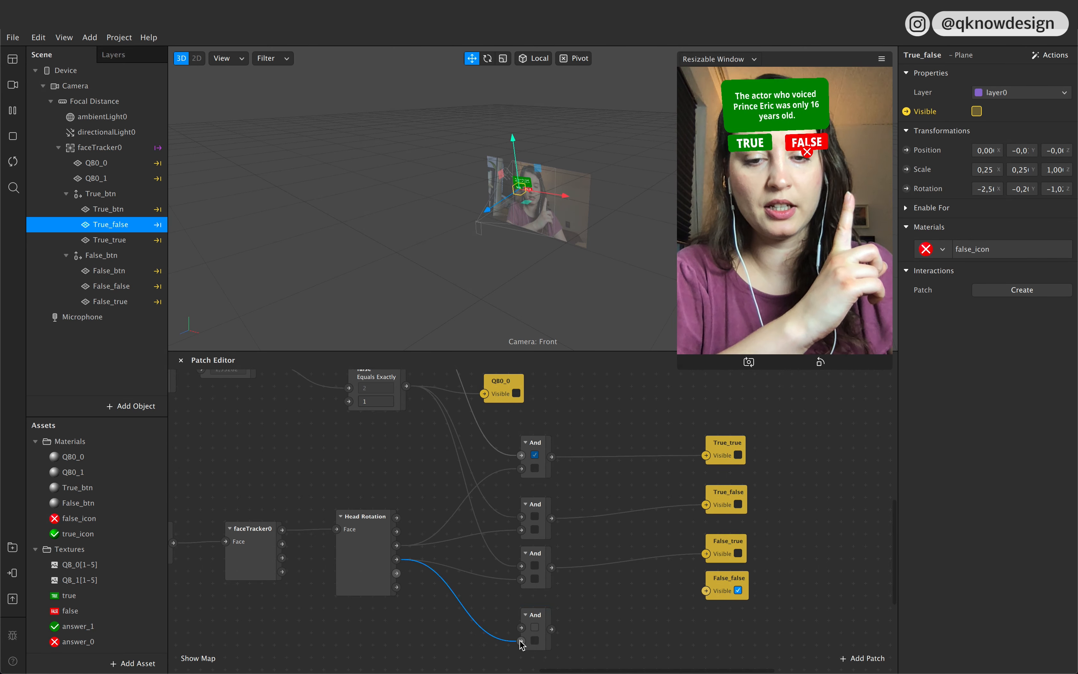
scroll(520, 643, "up", 3)
scroll(522, 645, "down", 2)
scroll(522, 644, "left", 2)
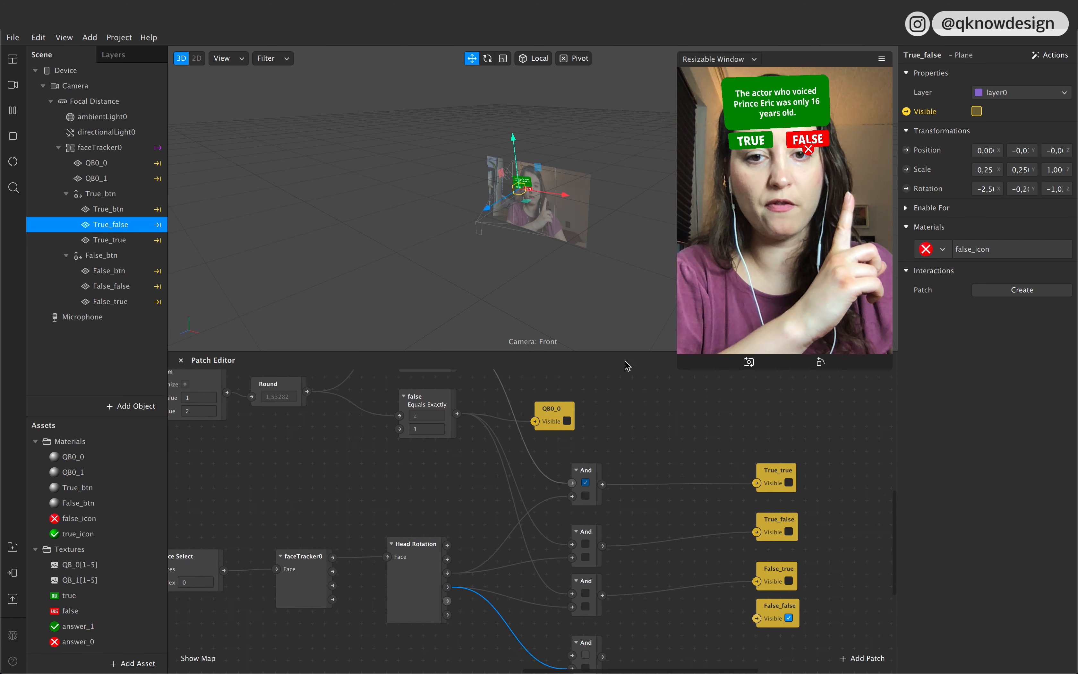
left_click_drag(602, 352, 604, 292)
scroll(498, 438, "up", 2)
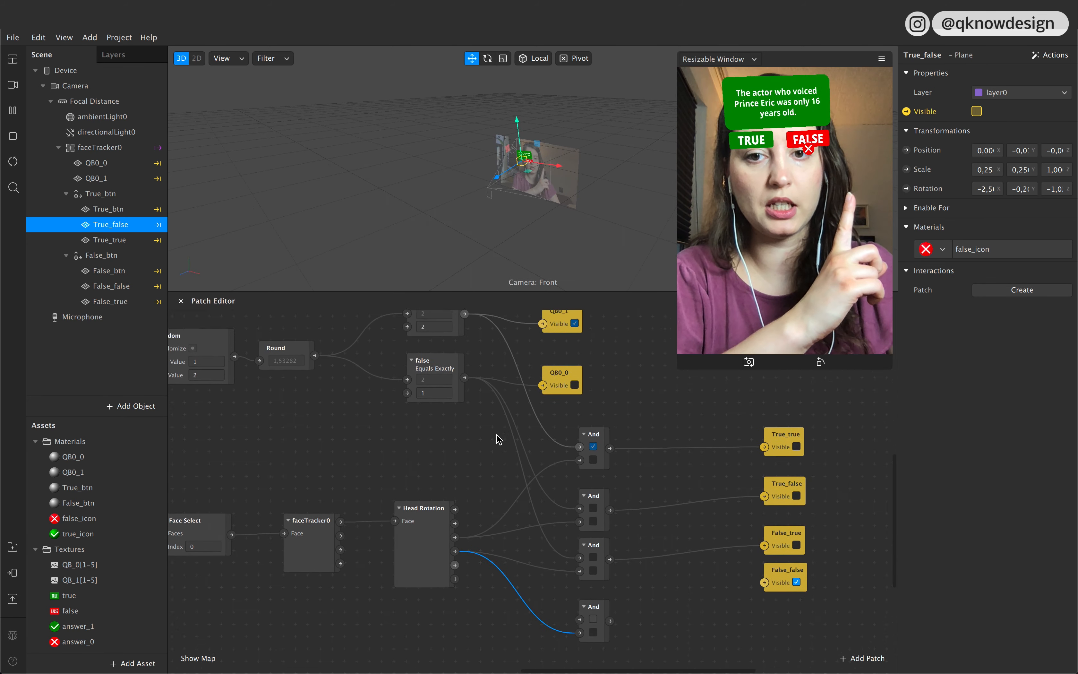
left_click_drag(460, 335, 760, 606)
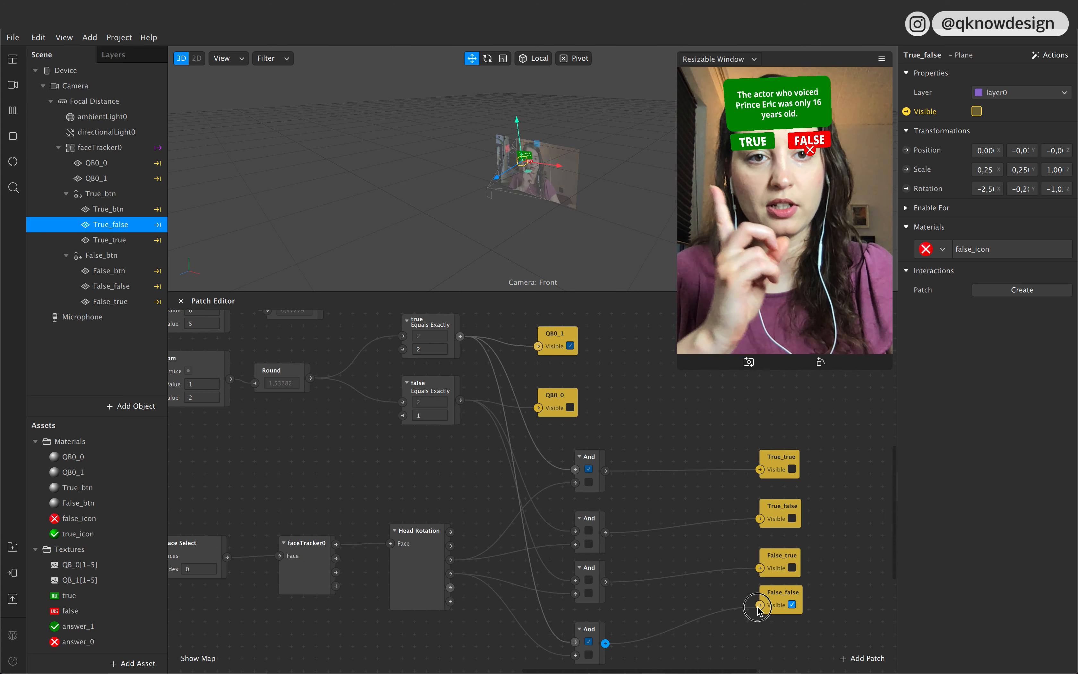
left_click_drag(758, 608, 782, 620)
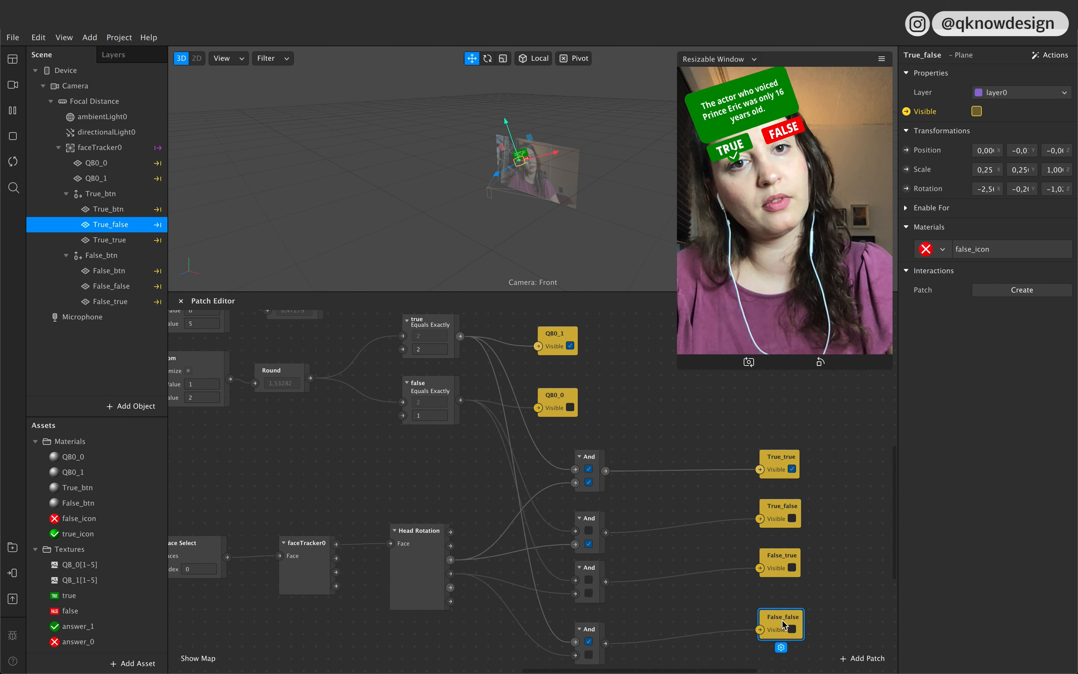
Step: Restart the preview to test the answer icons against new random questions and head tilts
left_click(10, 161)
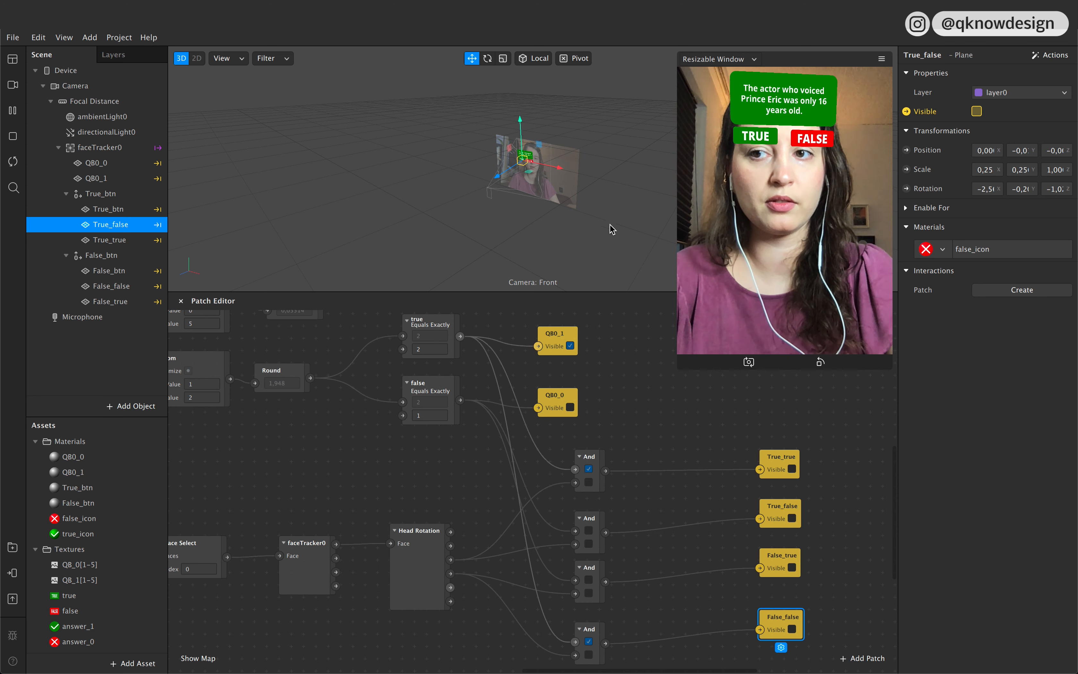
left_click(12, 161)
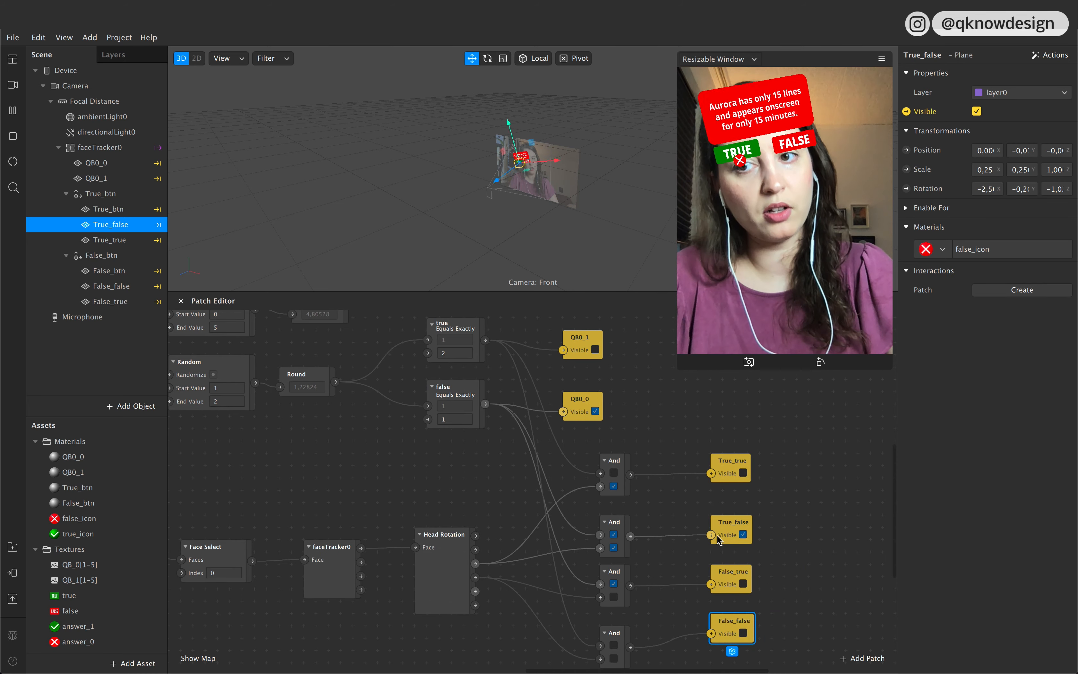
Step: Create a Scale patch for the False_false object
left_click(144, 290)
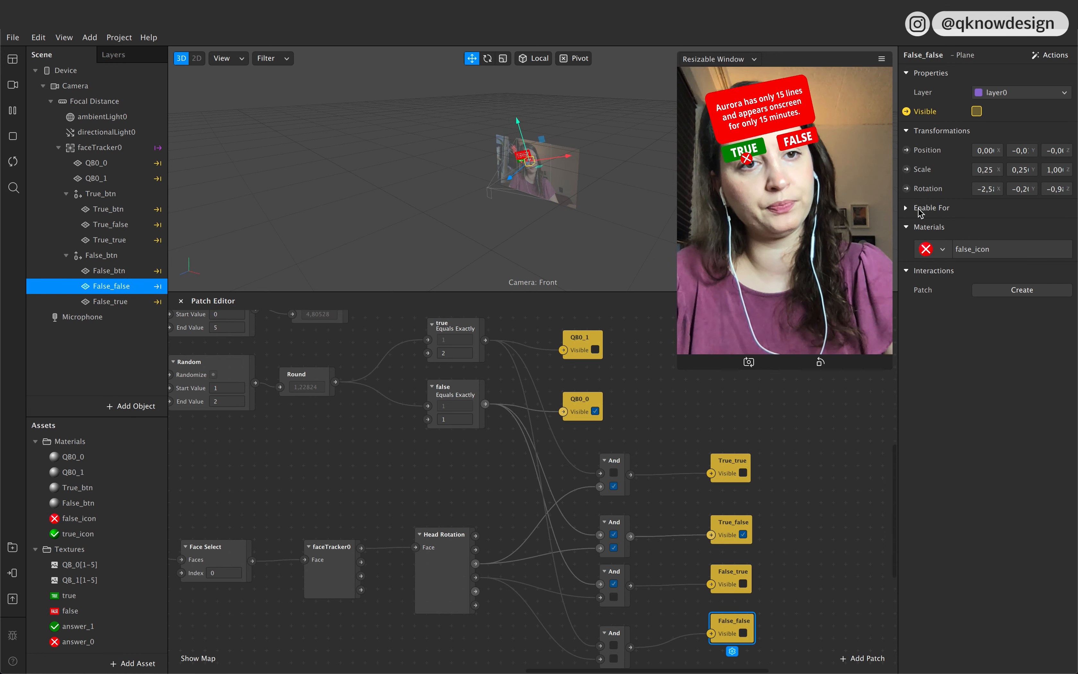
left_click(907, 170)
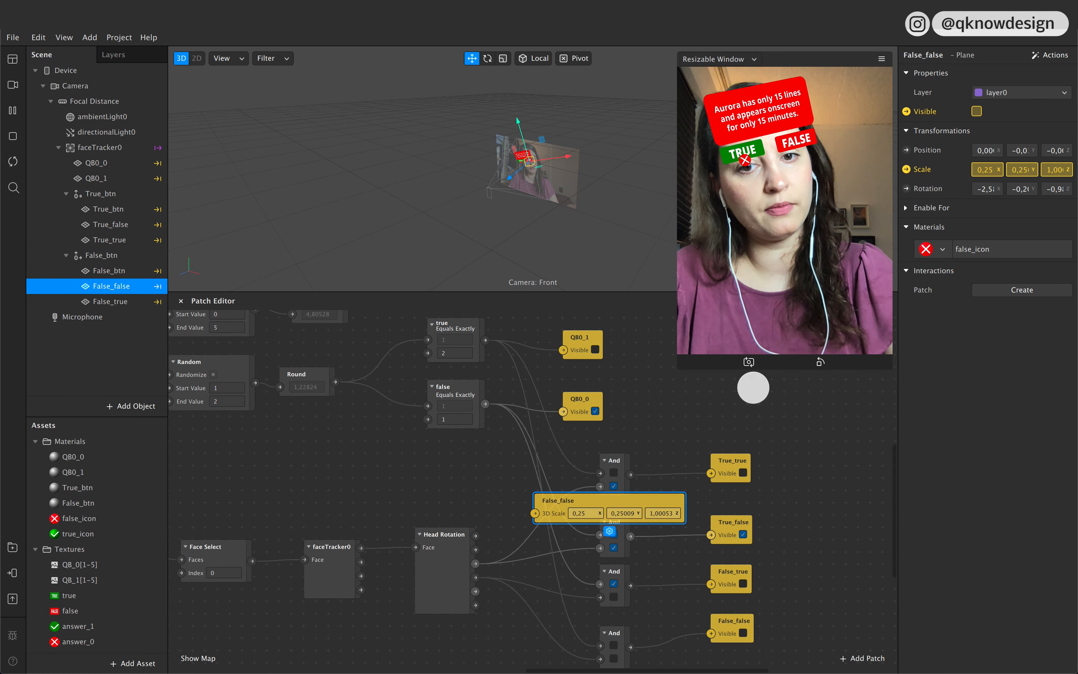
Step: Add a Pulse patch fed by the And that drives True_false, and feed its turned-on output into the Flip of a new Switch patch
double_click(606, 493)
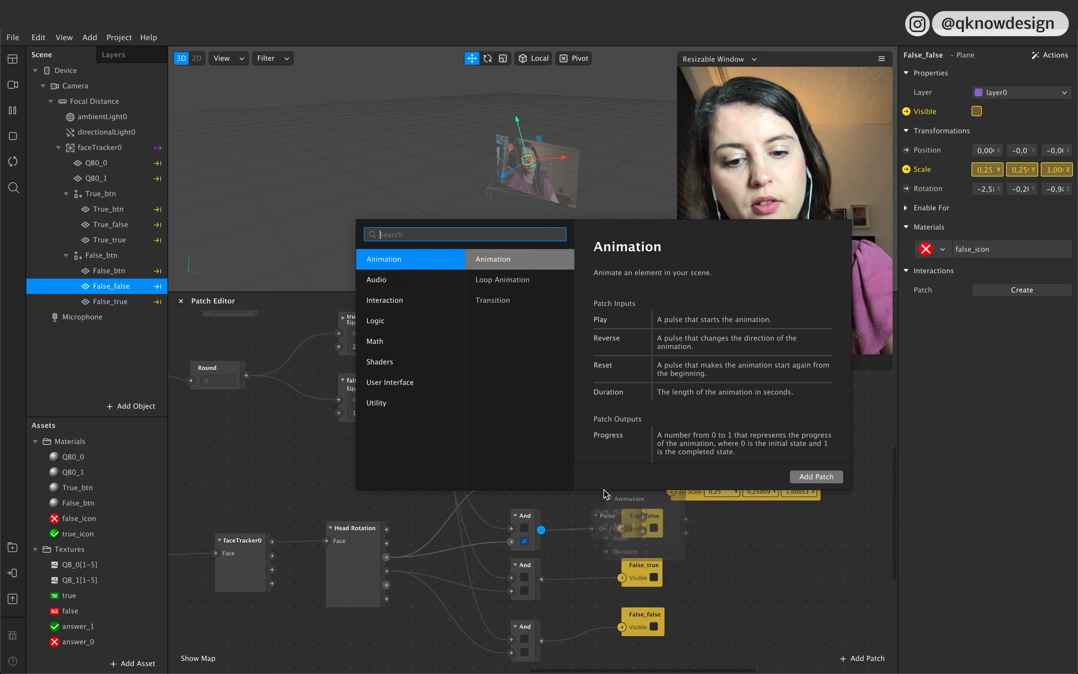
type("pul")
key("Return")
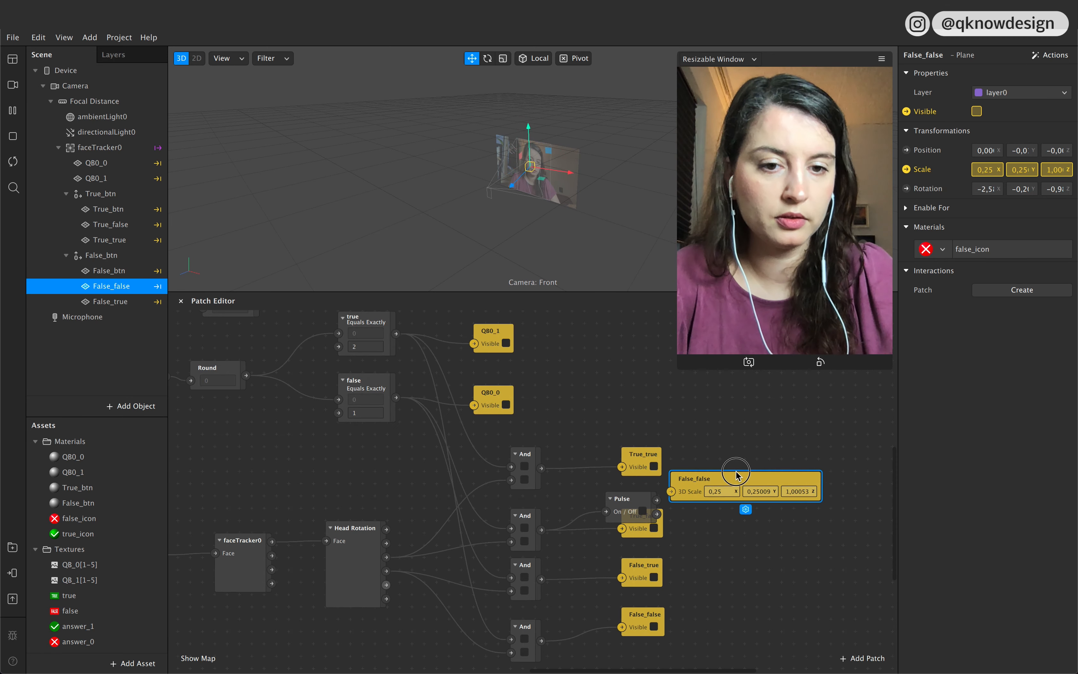
scroll(623, 512, "right", 5)
left_click_drag(538, 484, 591, 466)
type("sw")
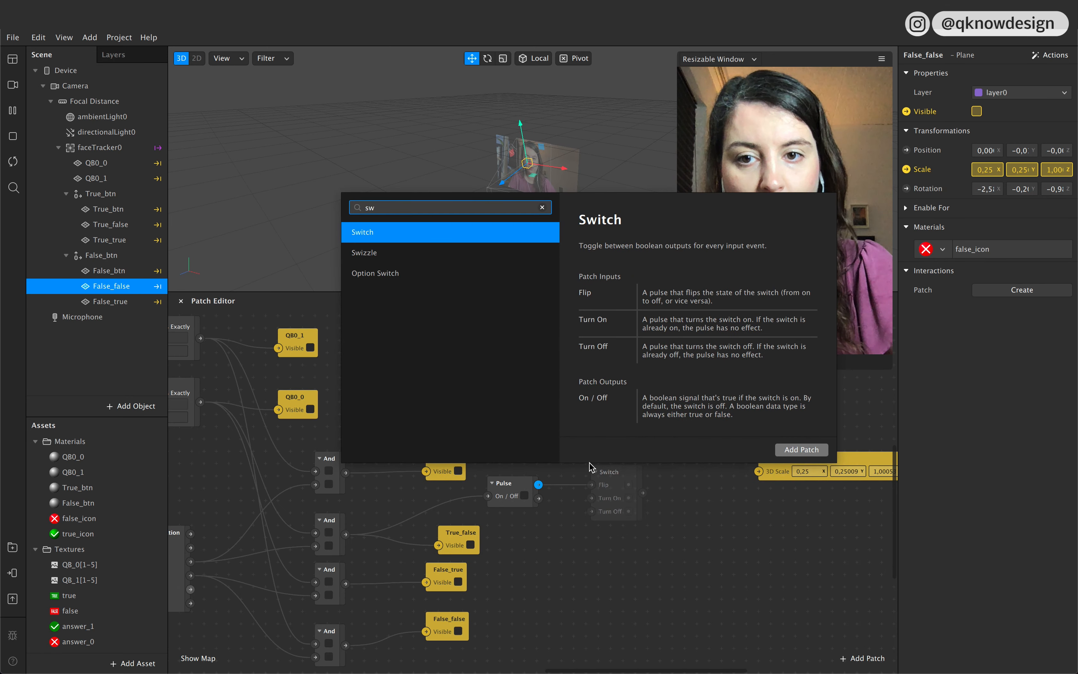
key("Return")
Step: Add a Loop Animation patch enabled by the Switch output
left_click_drag(643, 492, 677, 461)
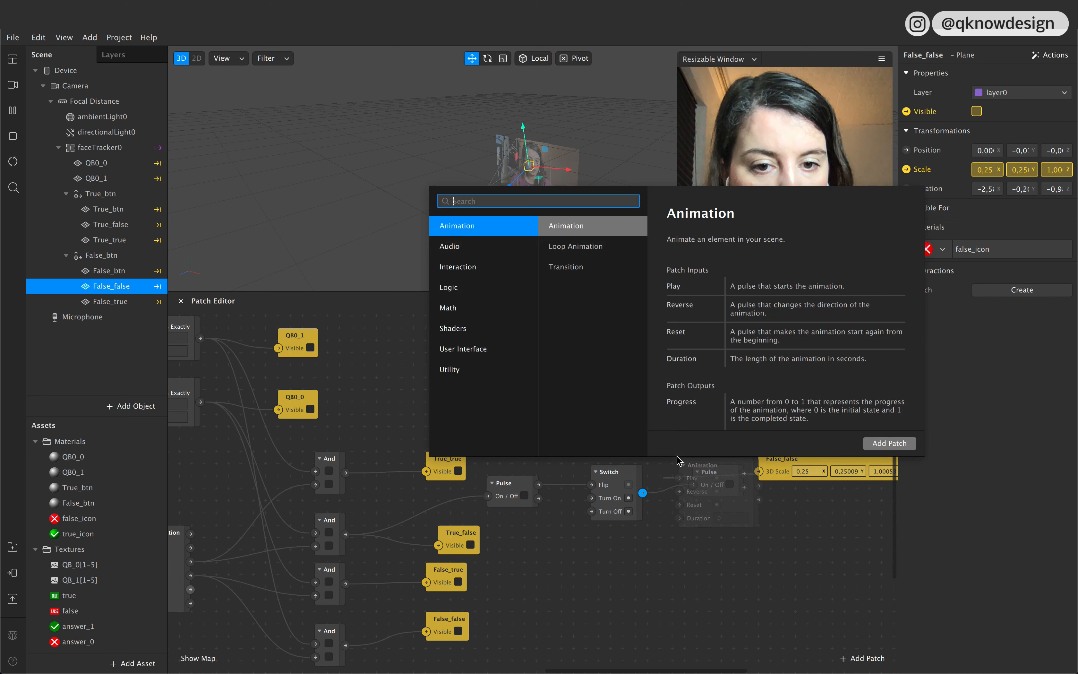
type("a")
key("BackSpace")
type("anim")
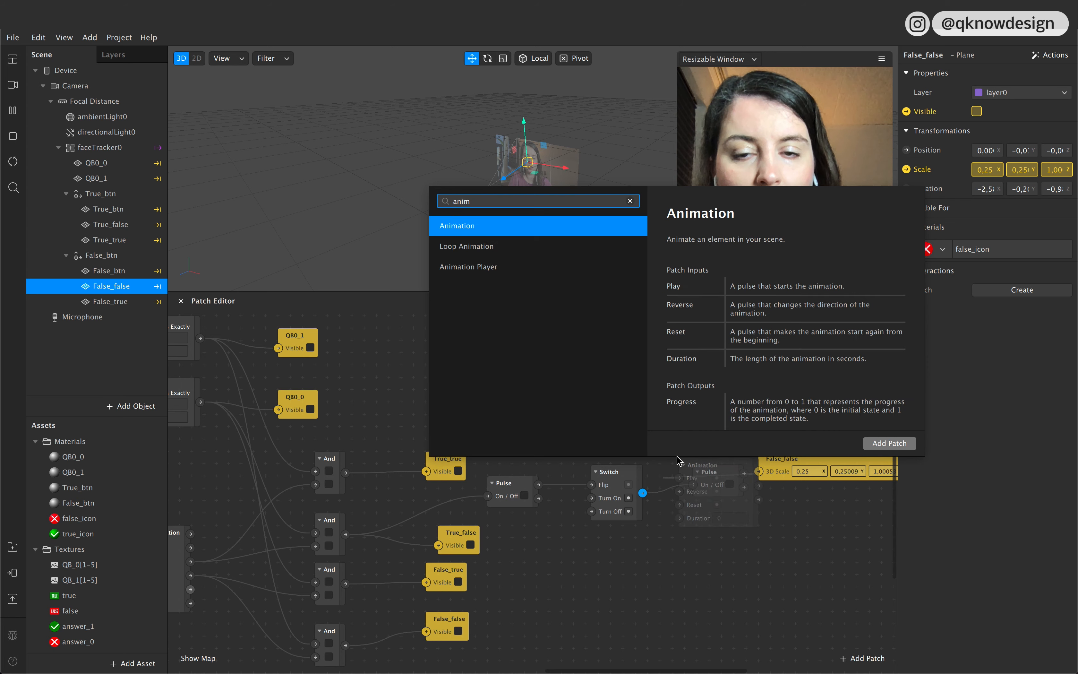
key("Down")
key("Return")
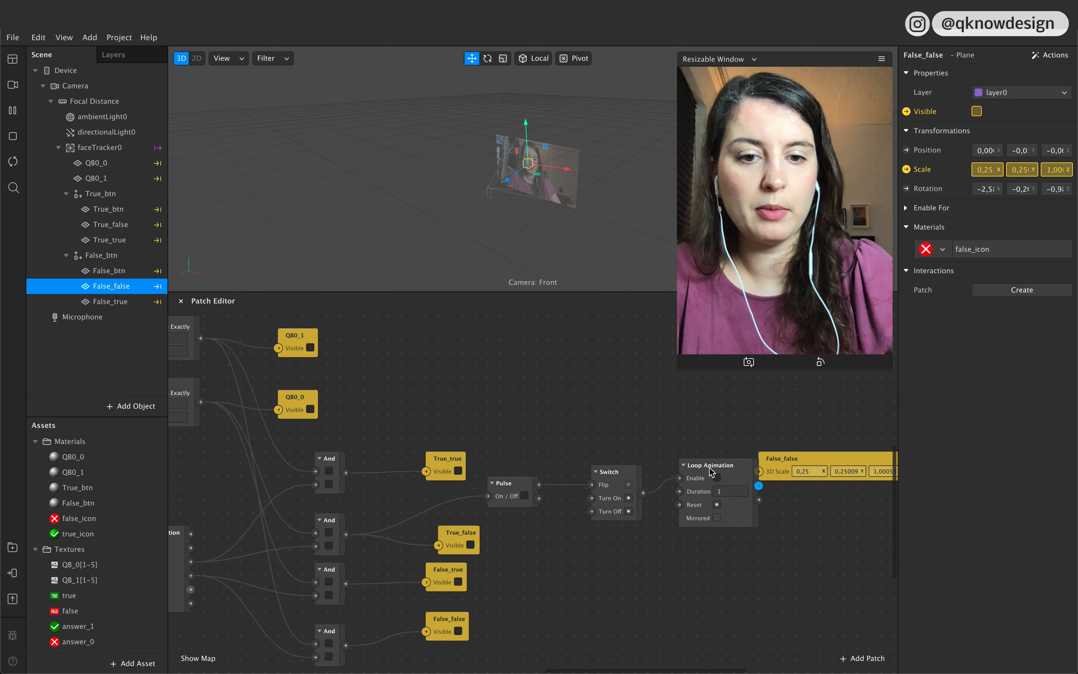
Step: Move the False_false Scale patch further along the graph and add a Transition patch fed by the Loop Animation's Progress
scroll(813, 469, "right", 5)
left_click_drag(671, 459, 792, 458)
scroll(793, 457, "right", 8)
scroll(793, 457, "left", 4)
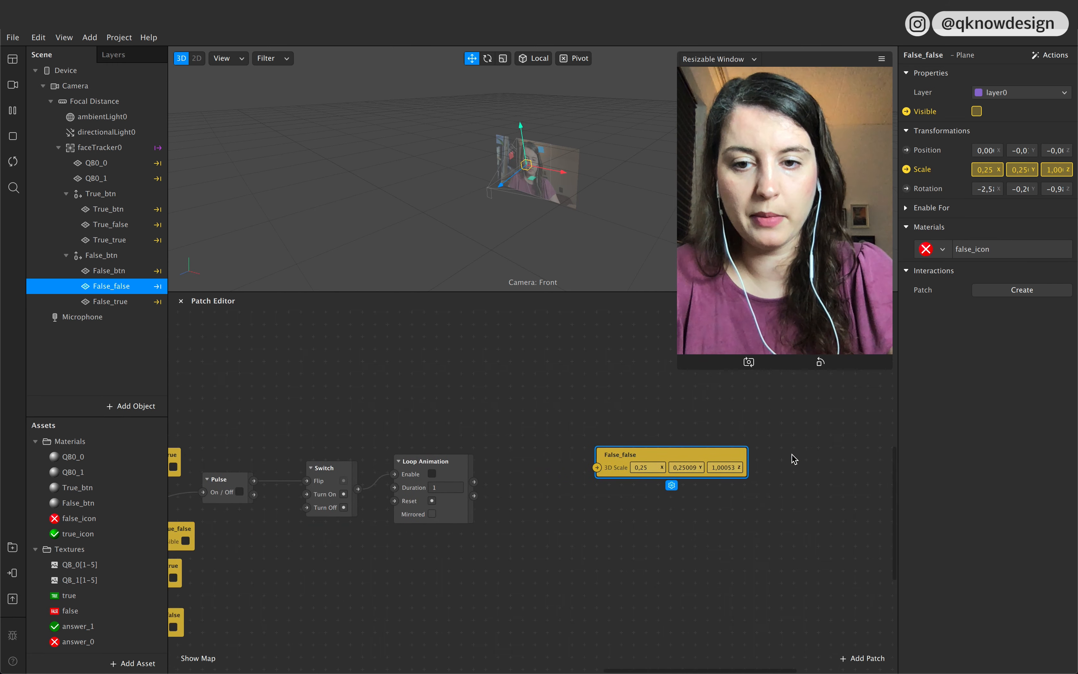
left_click_drag(485, 484, 524, 449)
type("tra")
key("Down")
key("Return")
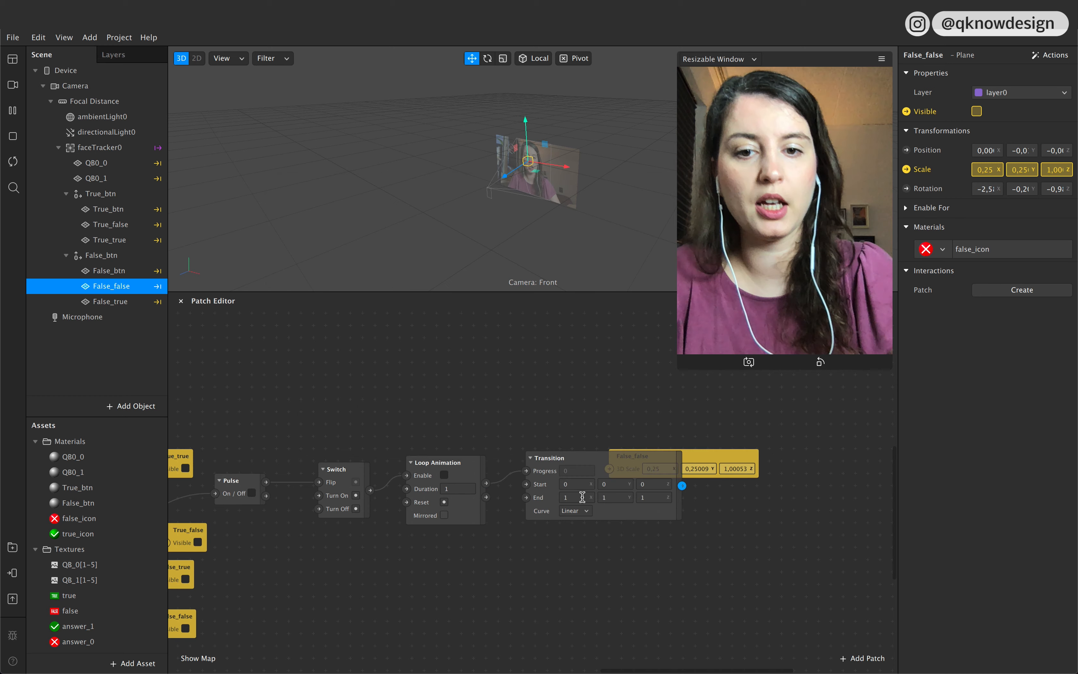
Step: Enable Mirrored on the Loop Animation patch and move the False_false Scale patch clear of the Transition
left_click(580, 510)
left_click(485, 565)
left_click(444, 515)
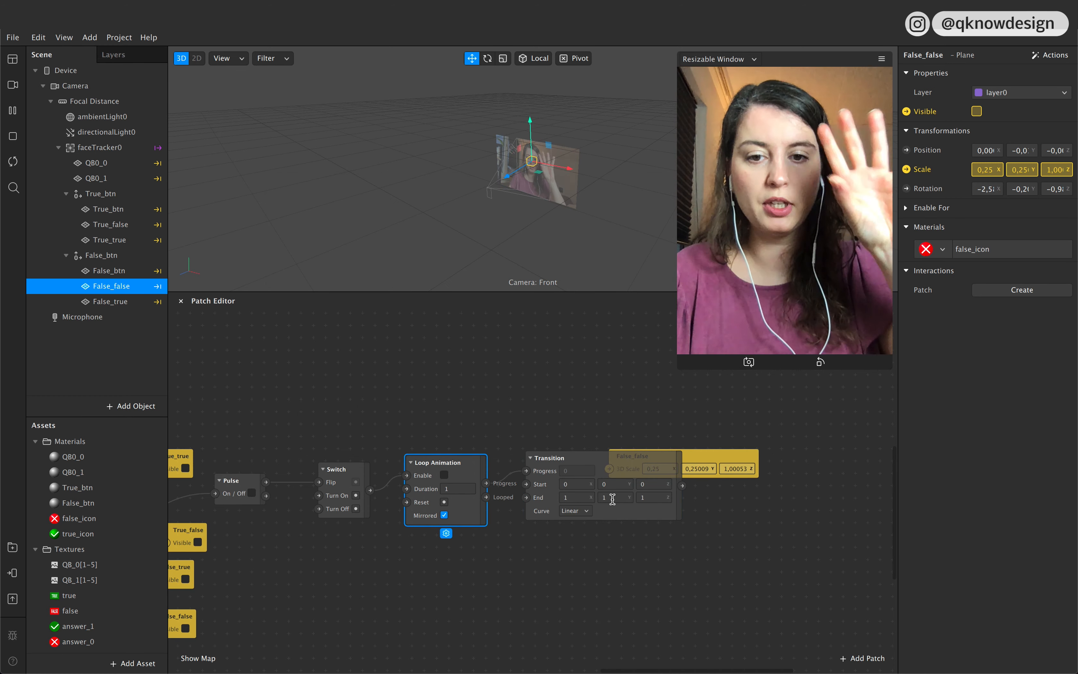
left_click_drag(688, 466, 779, 463)
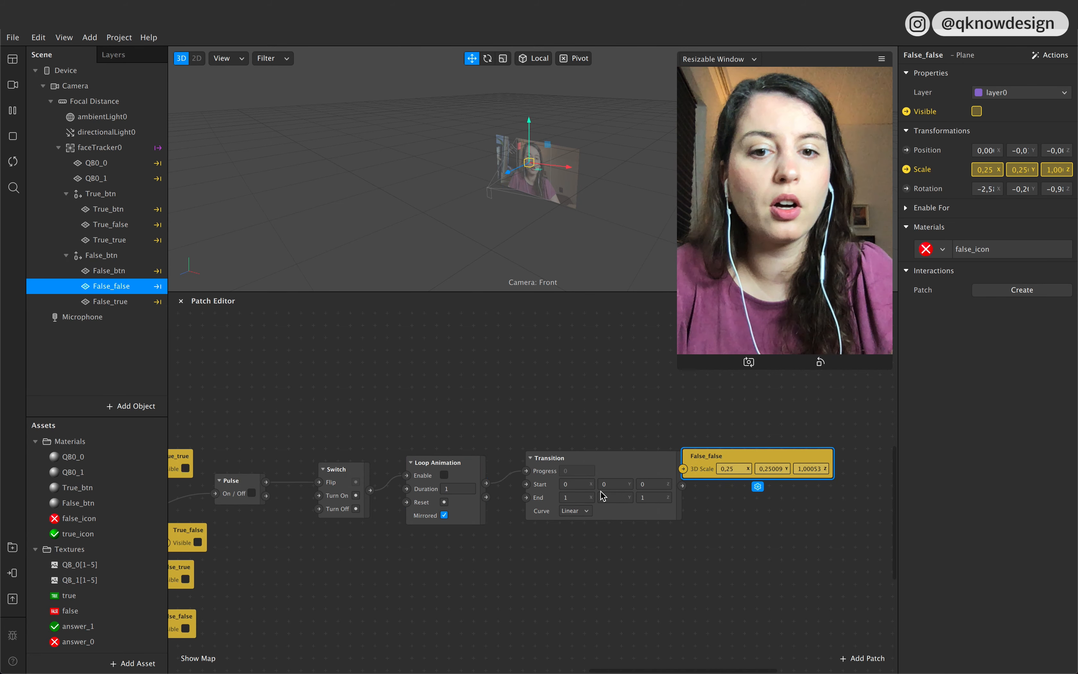
Step: Set the Transition's X and Y Start values to 0,25 and its X and Y End values to 0,5
left_click(576, 484)
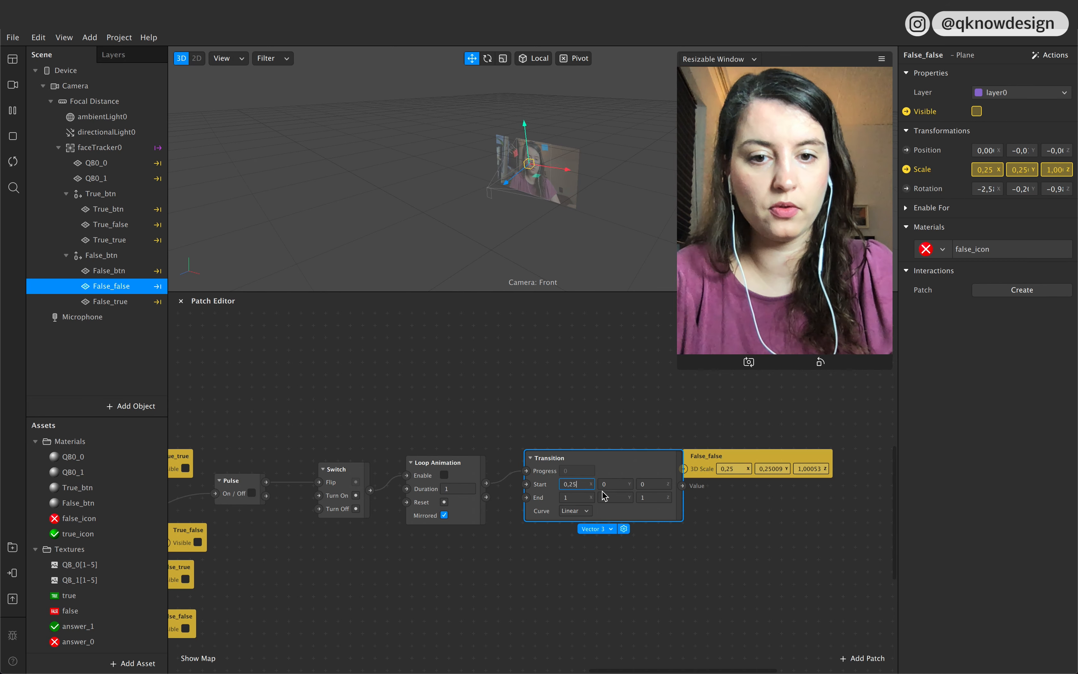
left_click(606, 484)
type("25")
left_click(574, 498)
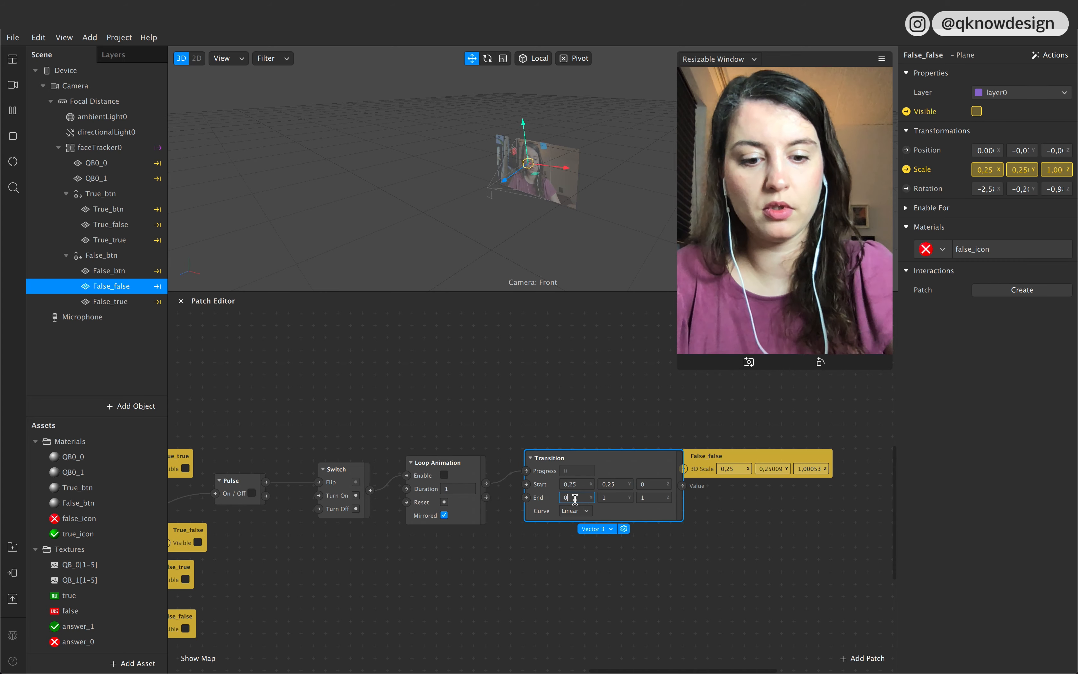
left_click(616, 498)
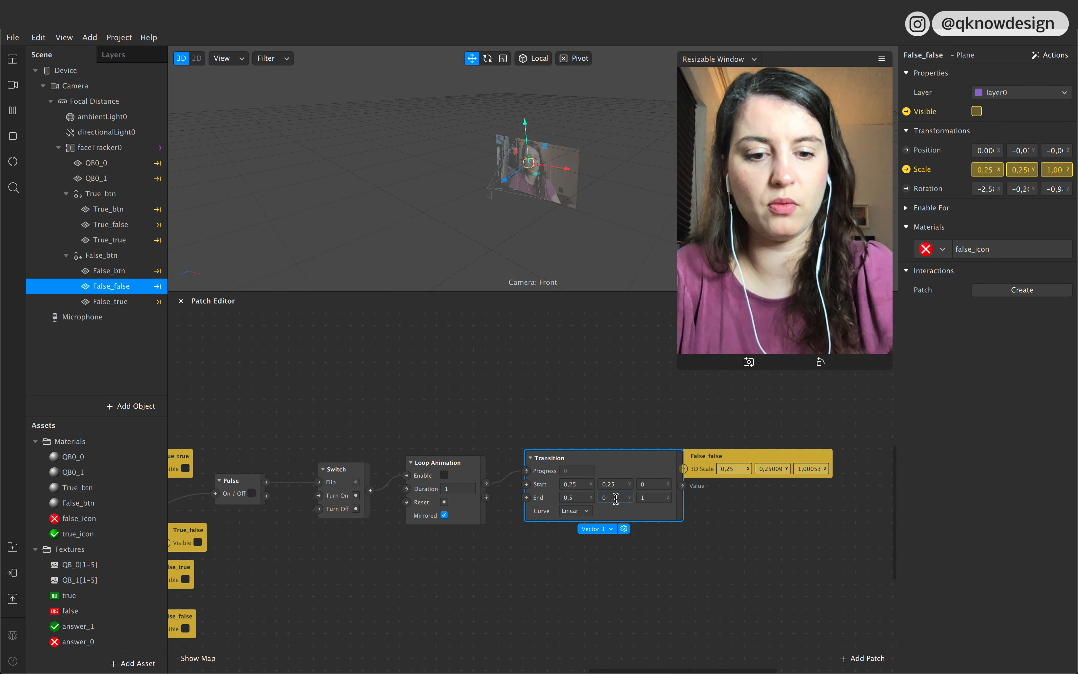
left_click(757, 548)
left_click(621, 498)
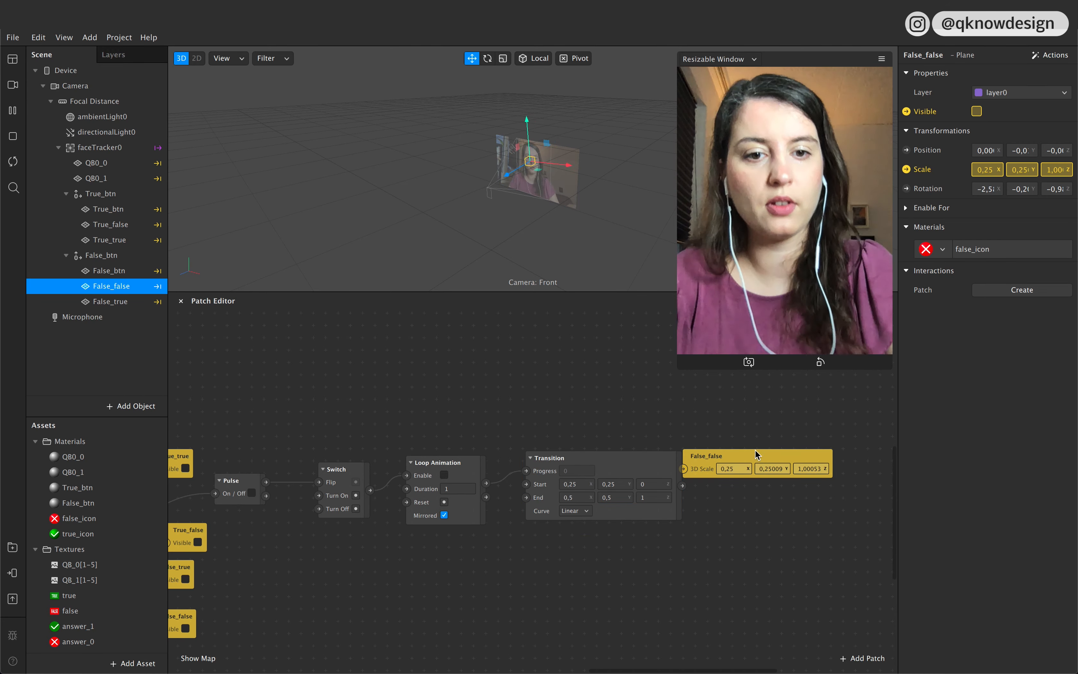
Step: Connect the Transition's output to False_false's 3D Scale and restart the preview to test the scaling with a head tilt
left_click_drag(755, 455, 787, 479)
left_click_drag(682, 485, 720, 480)
scroll(291, 539, "down", 3)
scroll(291, 539, "left", 3)
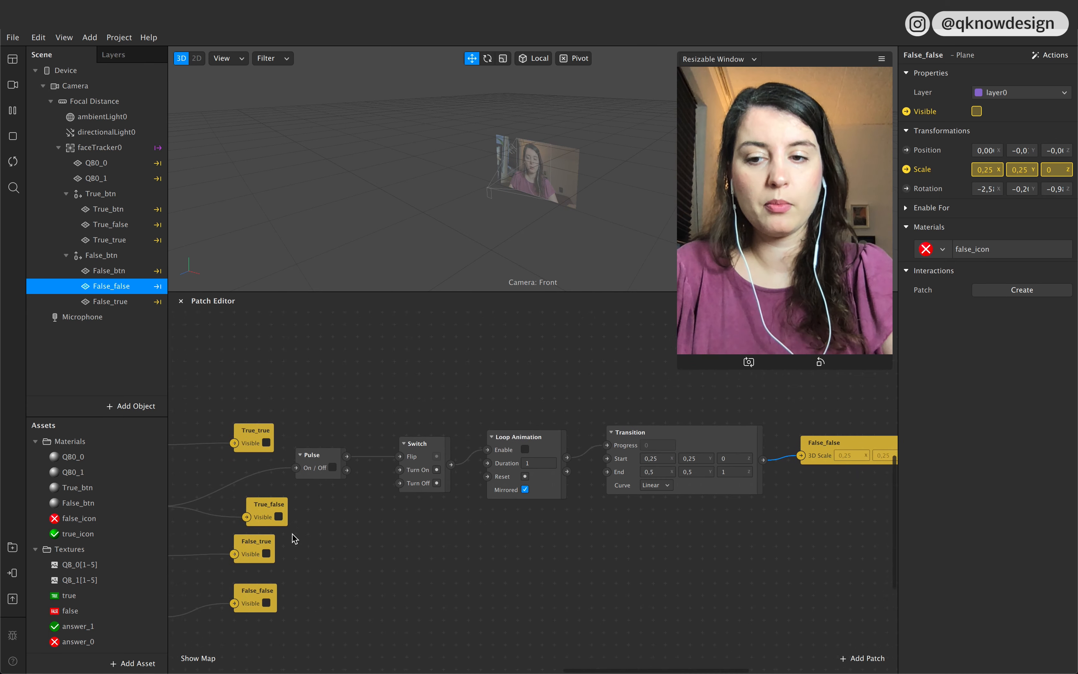
left_click(19, 164)
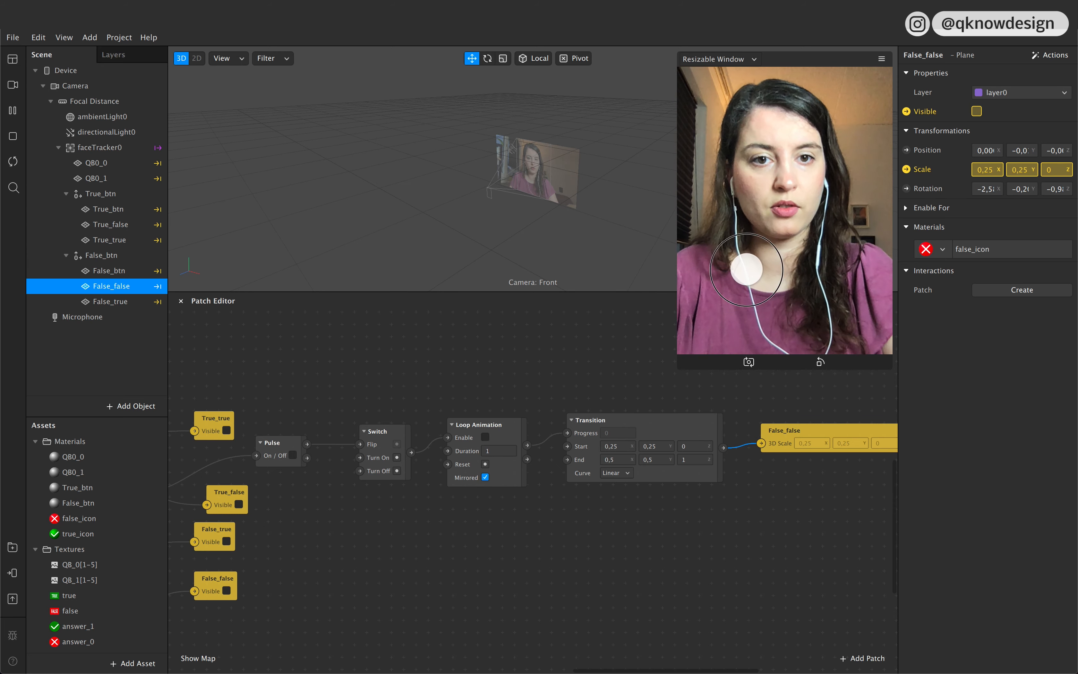
left_click(746, 269)
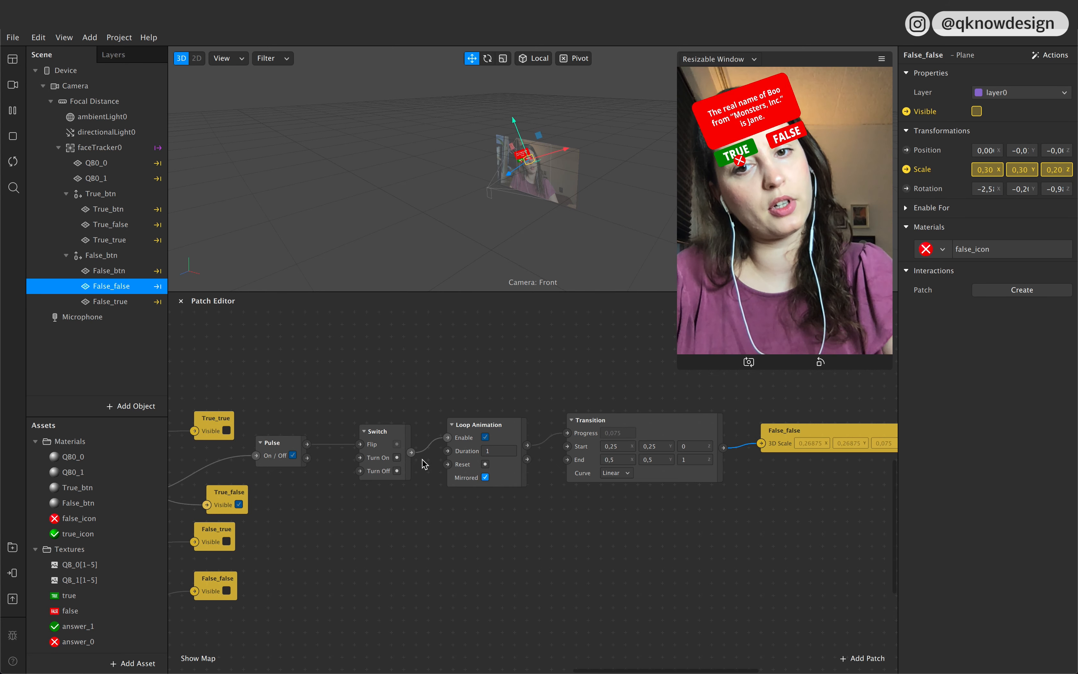
Step: Set the Loop Animation's Duration to 0
left_click(496, 451)
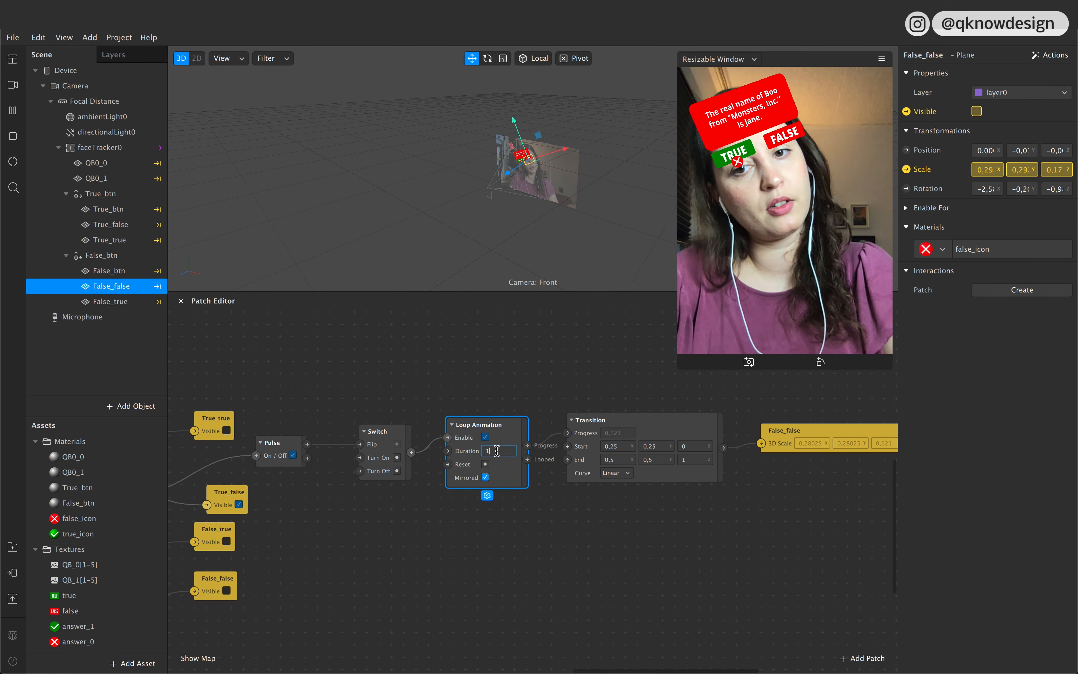
type("0")
key("Return")
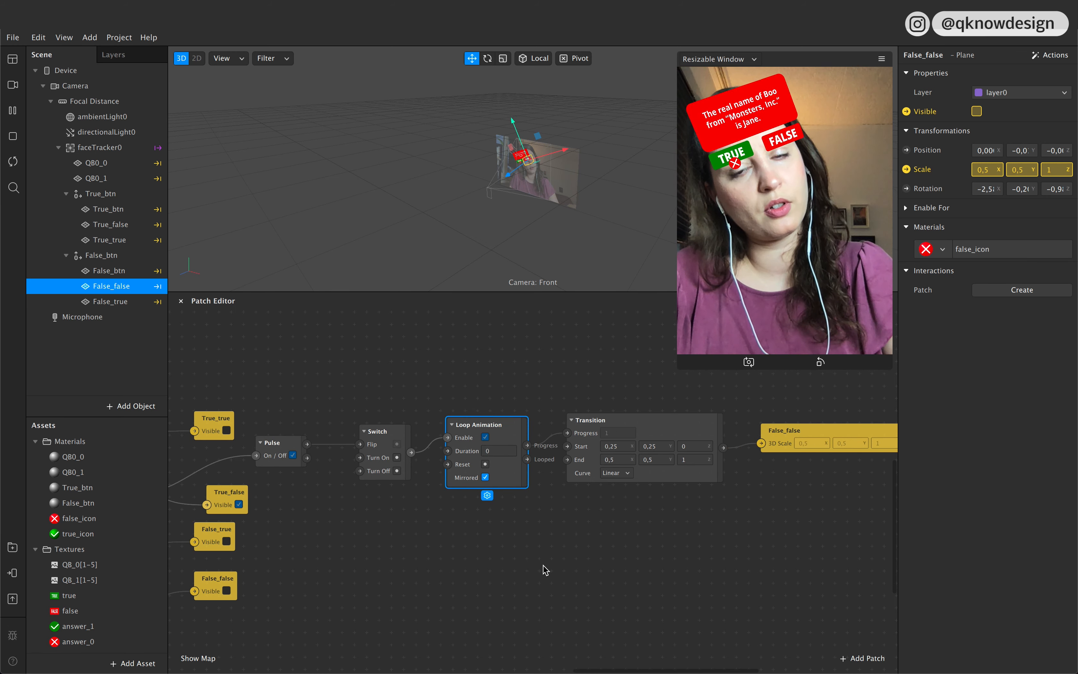
Step: Replace the False_false Scale patch with a Scale patch for False_btn, placed after the Transition and connected to its output
scroll(765, 496, "left", 3)
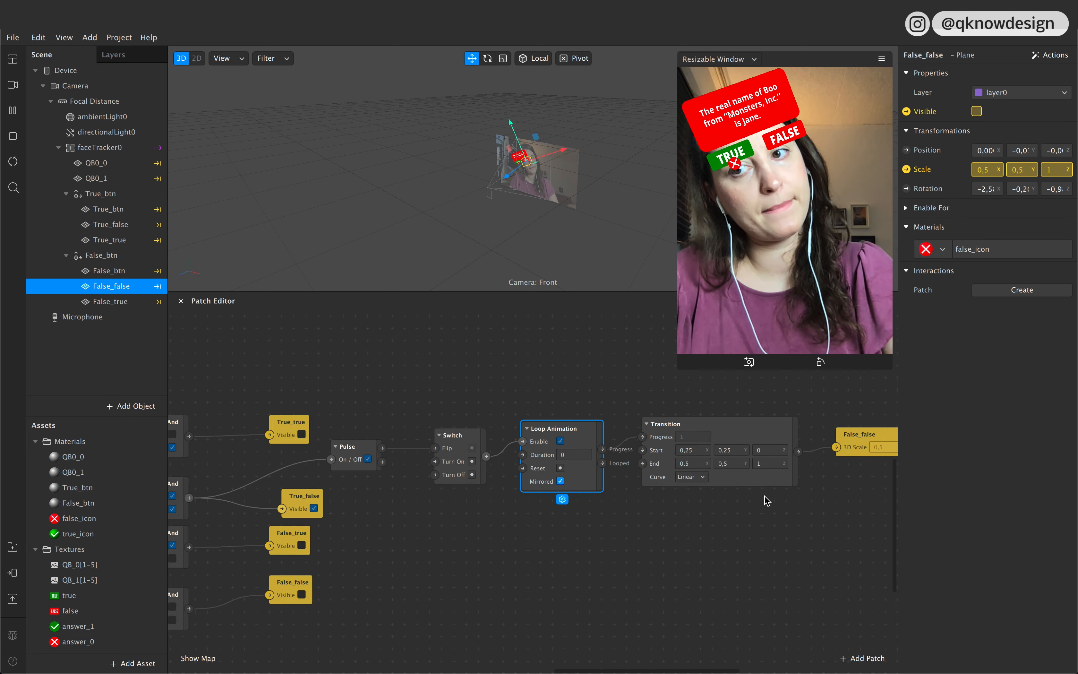
left_click(866, 445)
key("Delete")
left_click(109, 270)
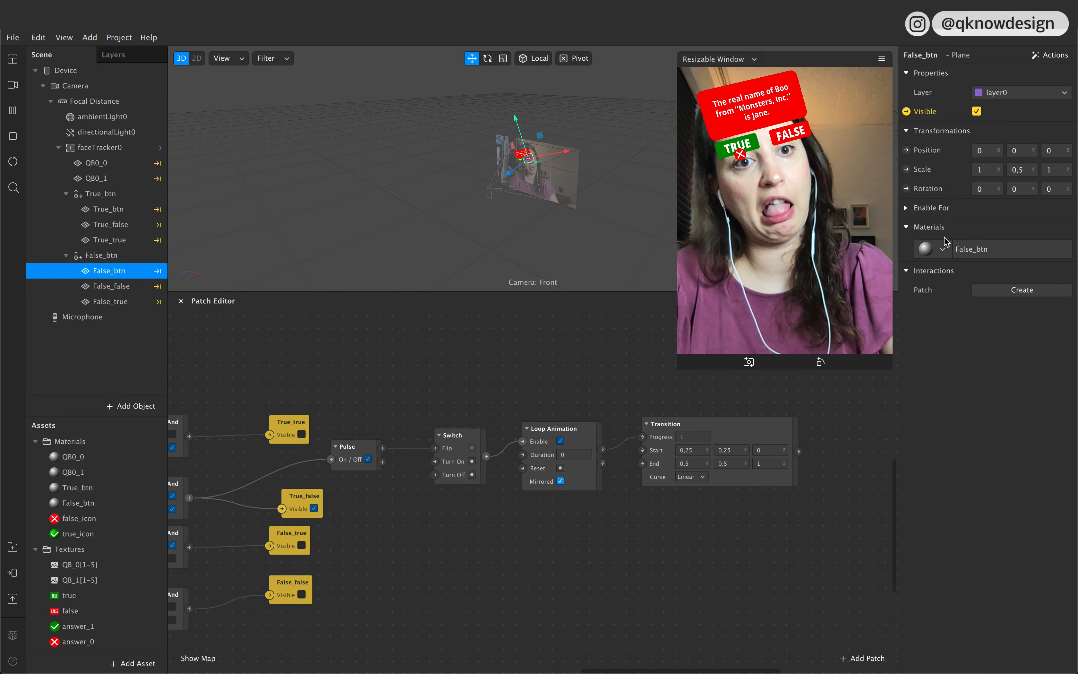
left_click(906, 169)
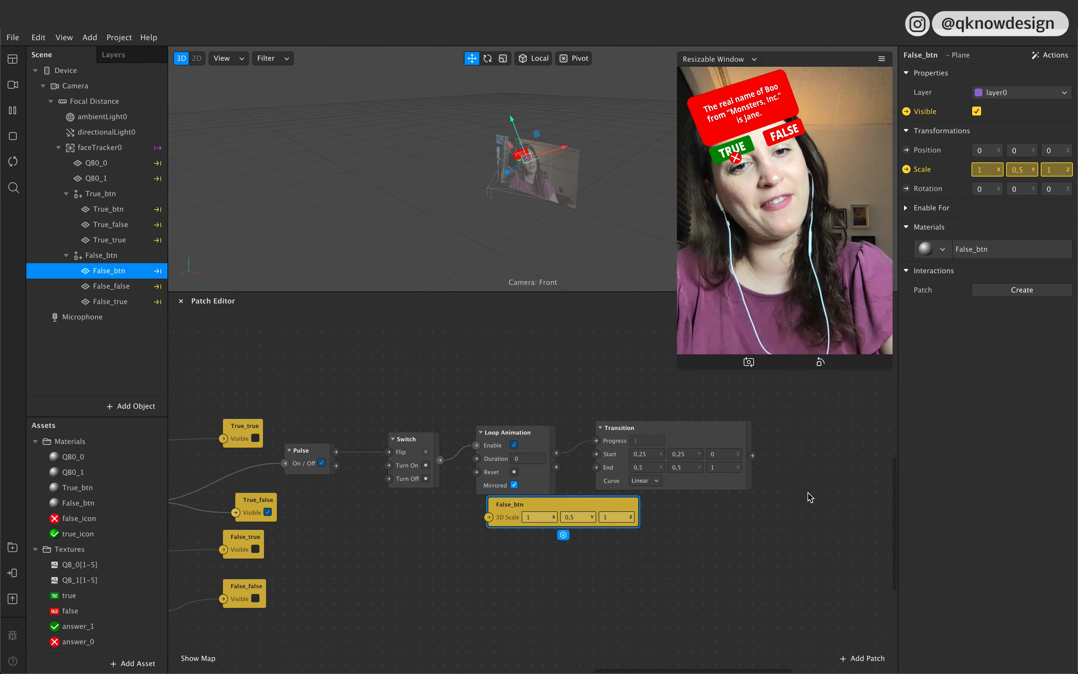
scroll(682, 495, "right", 3)
left_click_drag(523, 506, 773, 453)
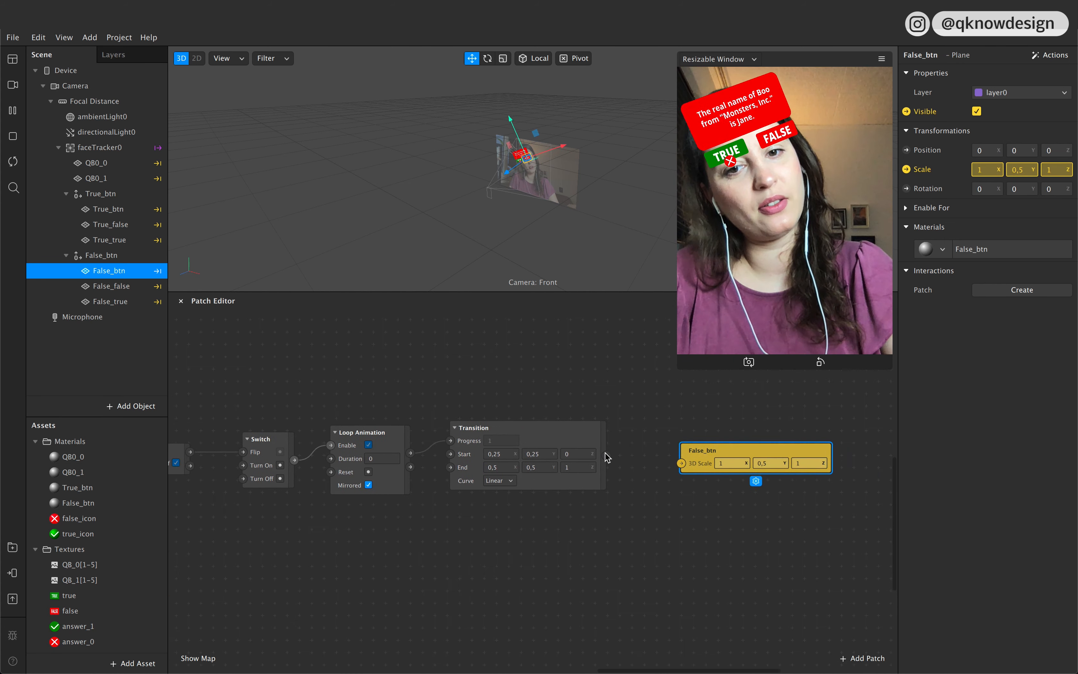
left_click_drag(606, 456, 683, 462)
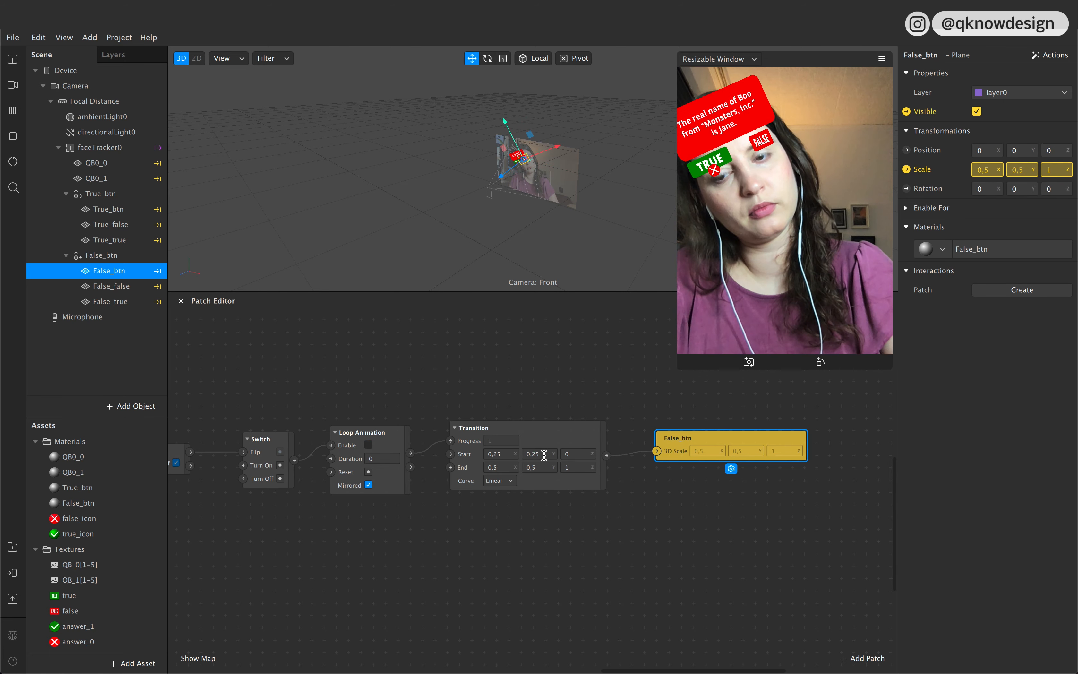
Step: Try feeding the Loop Animation outputs into the Transition's Start input and run the preview again
scroll(530, 501, "left", 3)
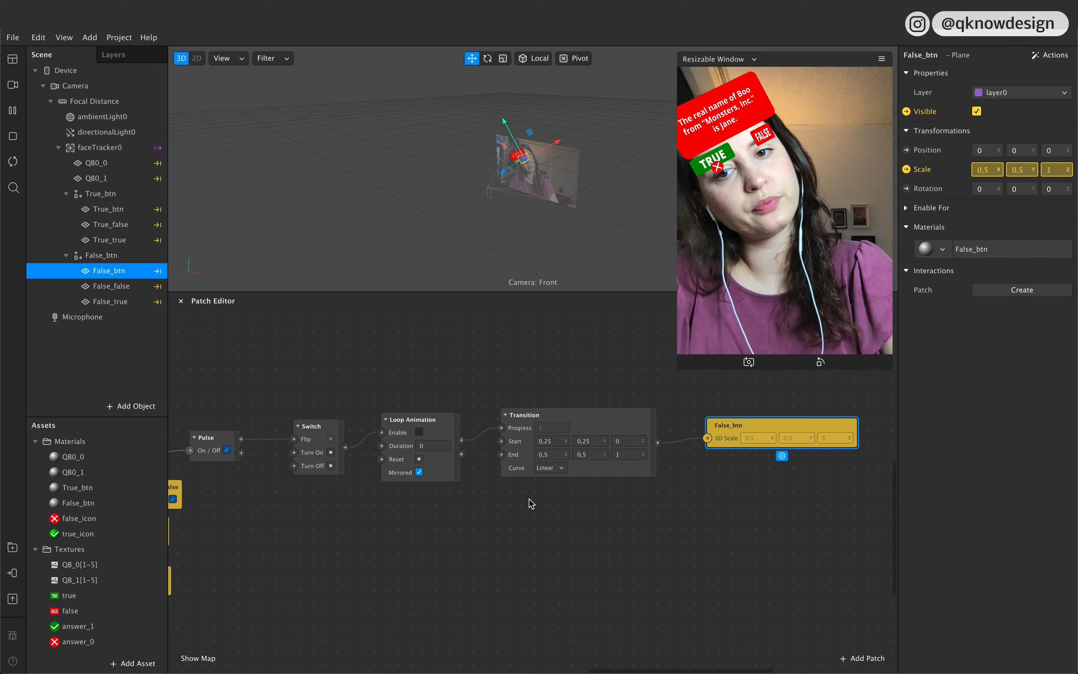
left_click_drag(461, 440, 502, 442)
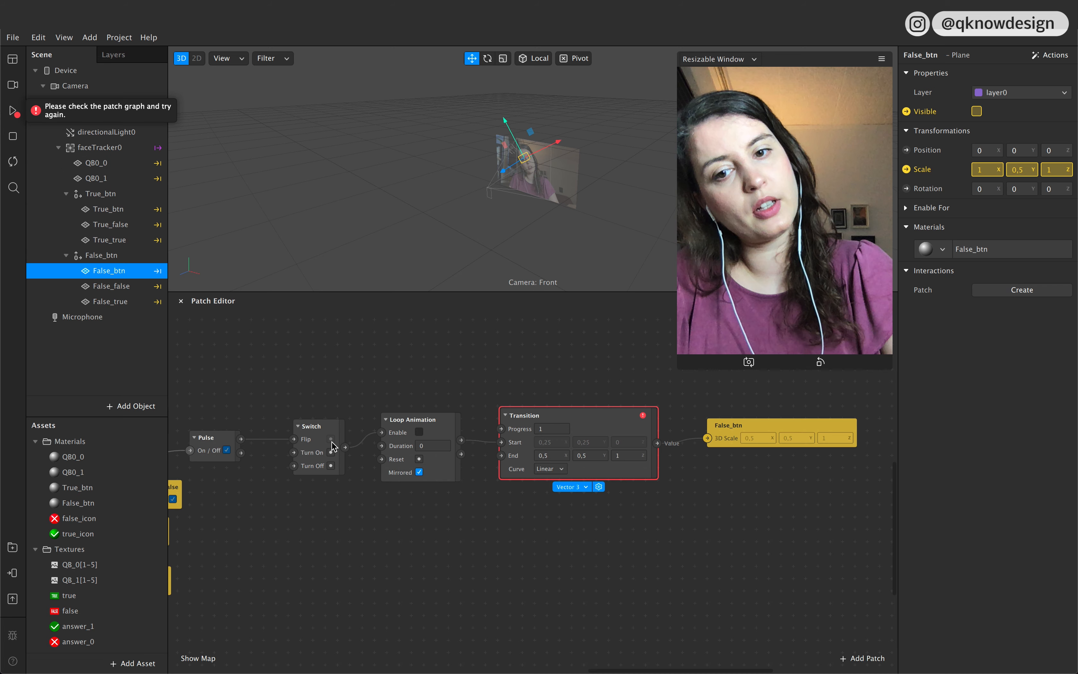
scroll(542, 523, "left", 3)
scroll(543, 523, "left", 1)
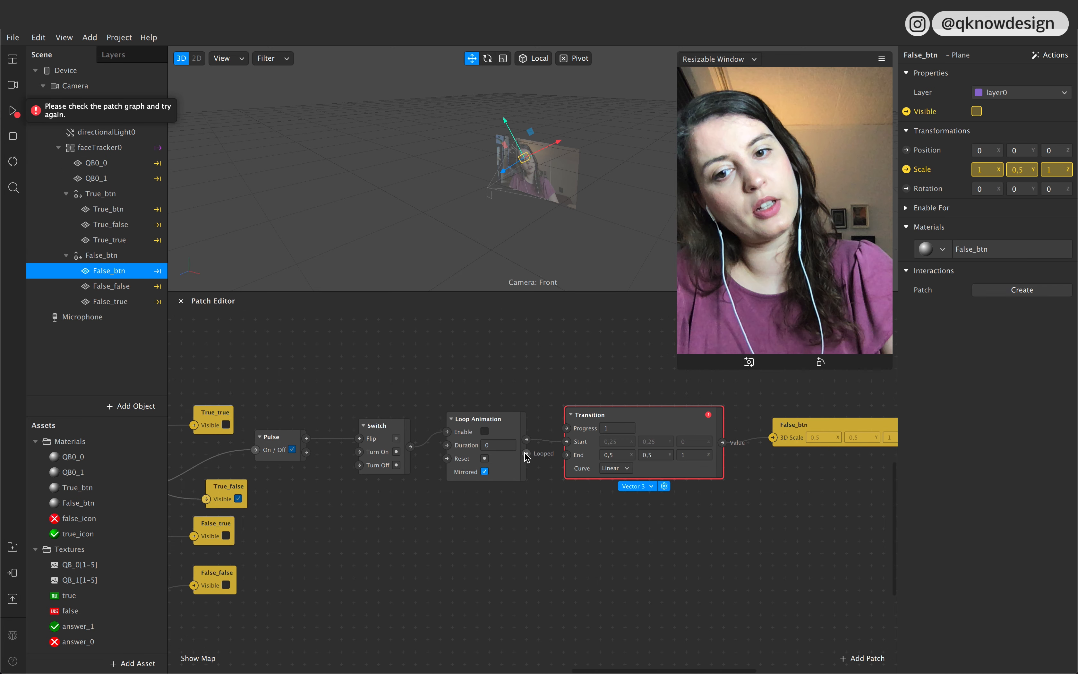
left_click_drag(527, 454, 566, 441)
mouse_move(410, 446)
left_mouse_down()
mouse_move(450, 444)
mouse_move(411, 448)
left_mouse_up()
left_click(430, 541)
left_click_drag(527, 440, 569, 449)
left_click(13, 112)
Step: Reroute the Pulse's turned-on output from the Switch's Flip input to its Turn On input, keeping the Transition patch
scroll(725, 503, "right", 5)
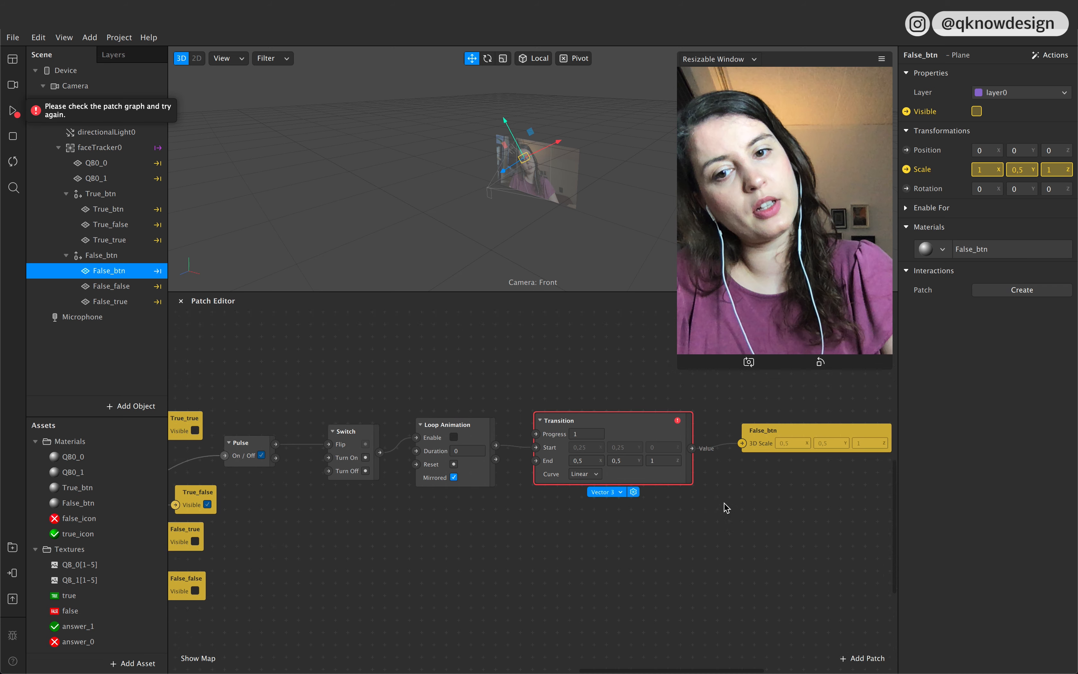
left_click(730, 449)
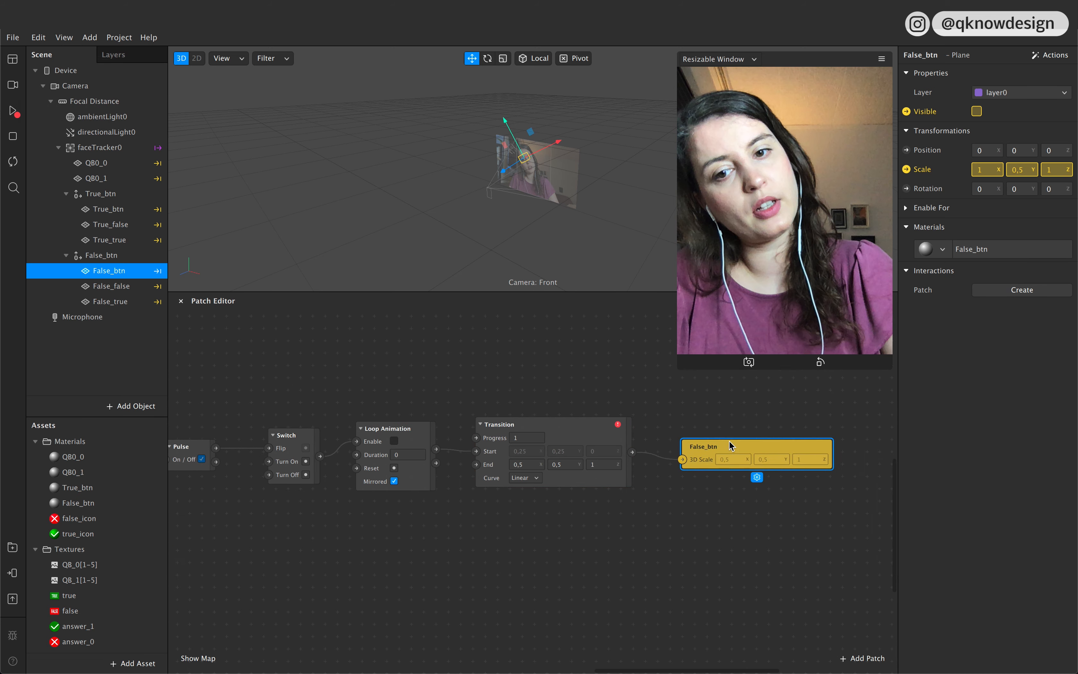
scroll(732, 449, "left", 8)
scroll(730, 445, "right", 4)
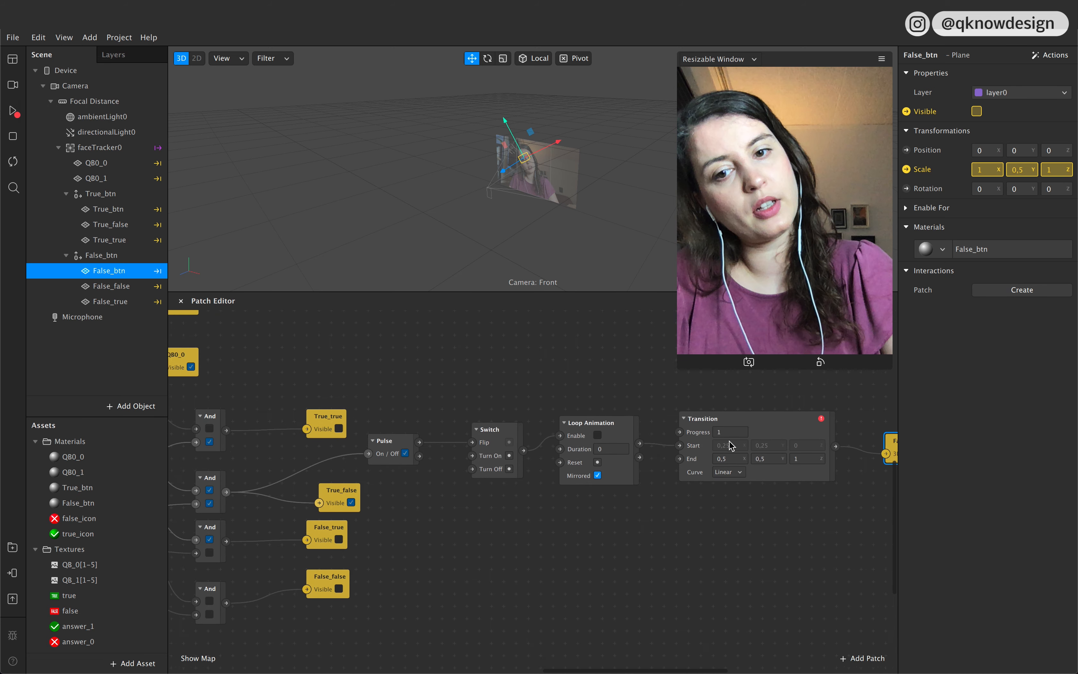
scroll(464, 483, "right", 1)
left_click_drag(331, 436, 384, 449)
key("Delete")
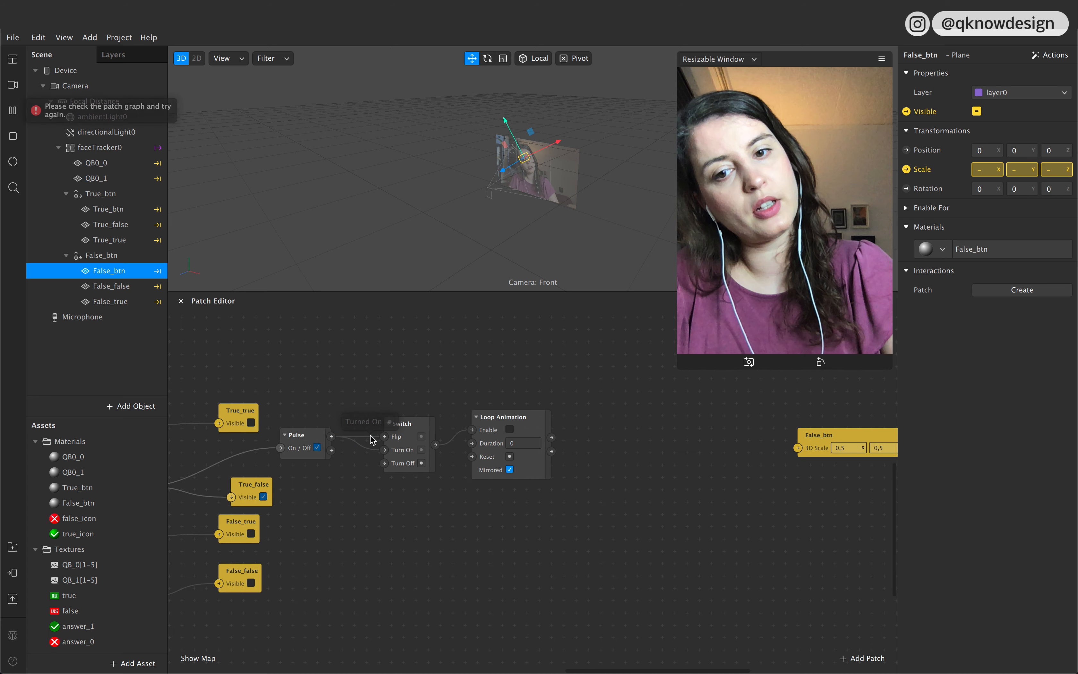
key("ctrl+z")
left_click(372, 437)
key("Delete")
left_click_drag(372, 443, 384, 449)
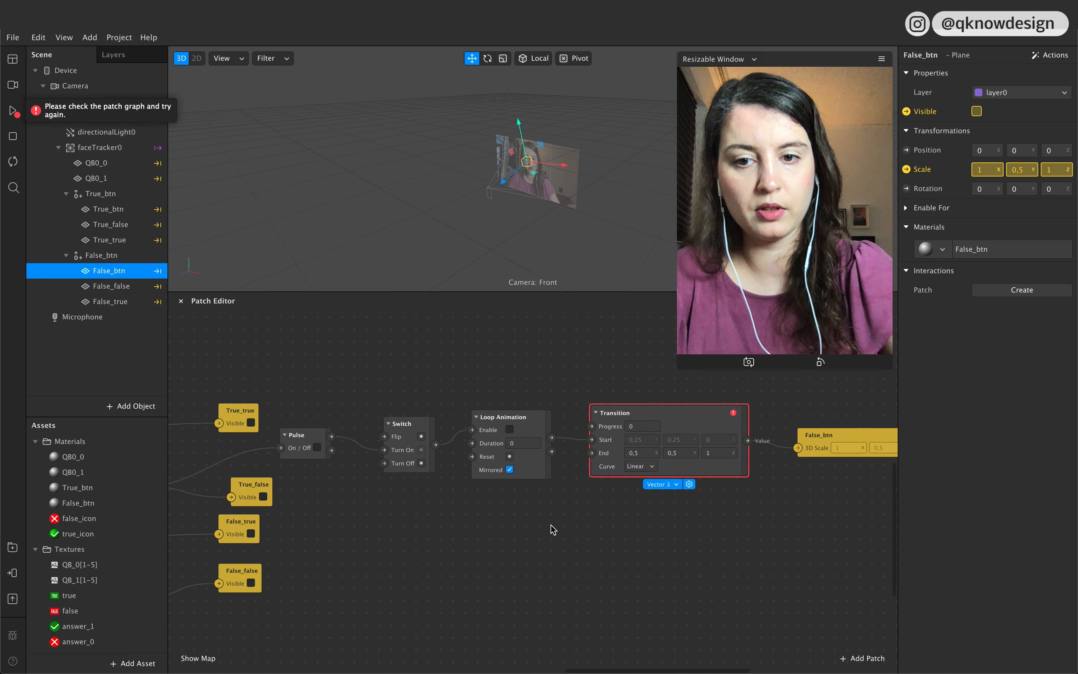
Step: Delete the faulty Transition patch and add a fresh Transition fed by the Loop Animation's Progress, placed before the False_btn Scale patch
left_click_drag(552, 437, 597, 418)
key("Delete")
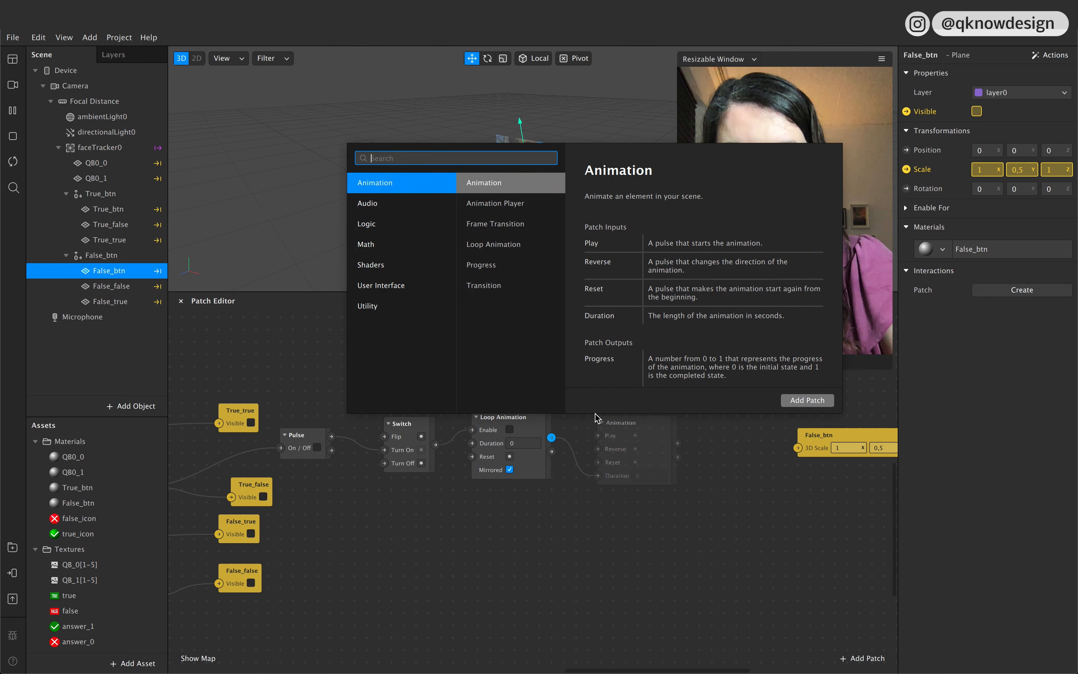
type("tra")
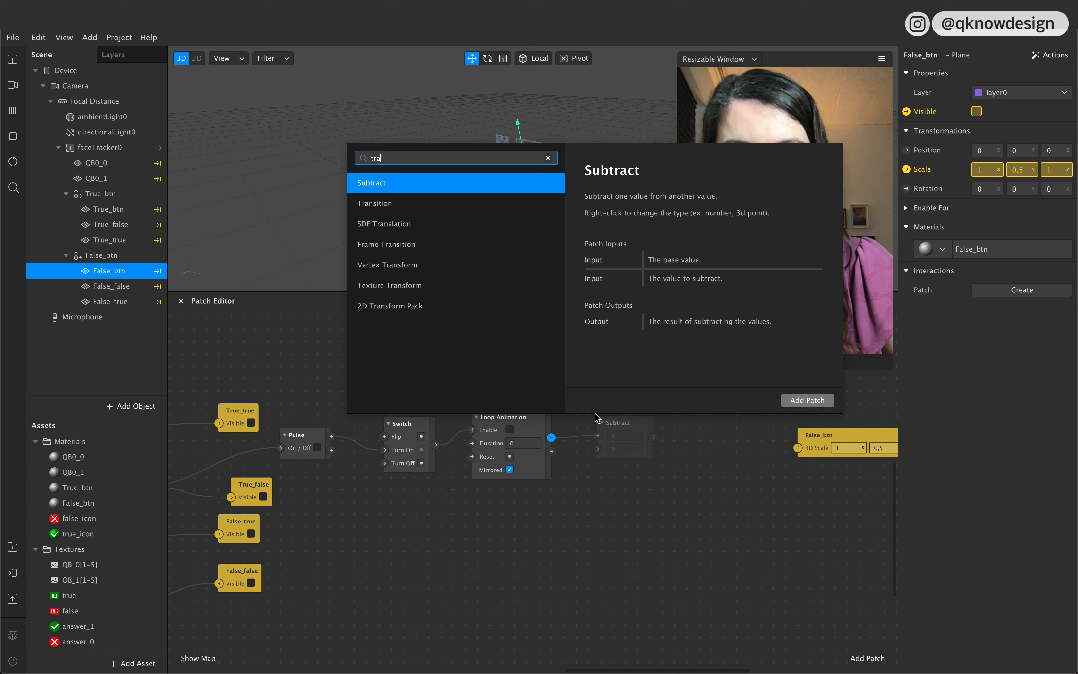
key("Down")
key("Return")
left_click_drag(694, 429, 678, 414)
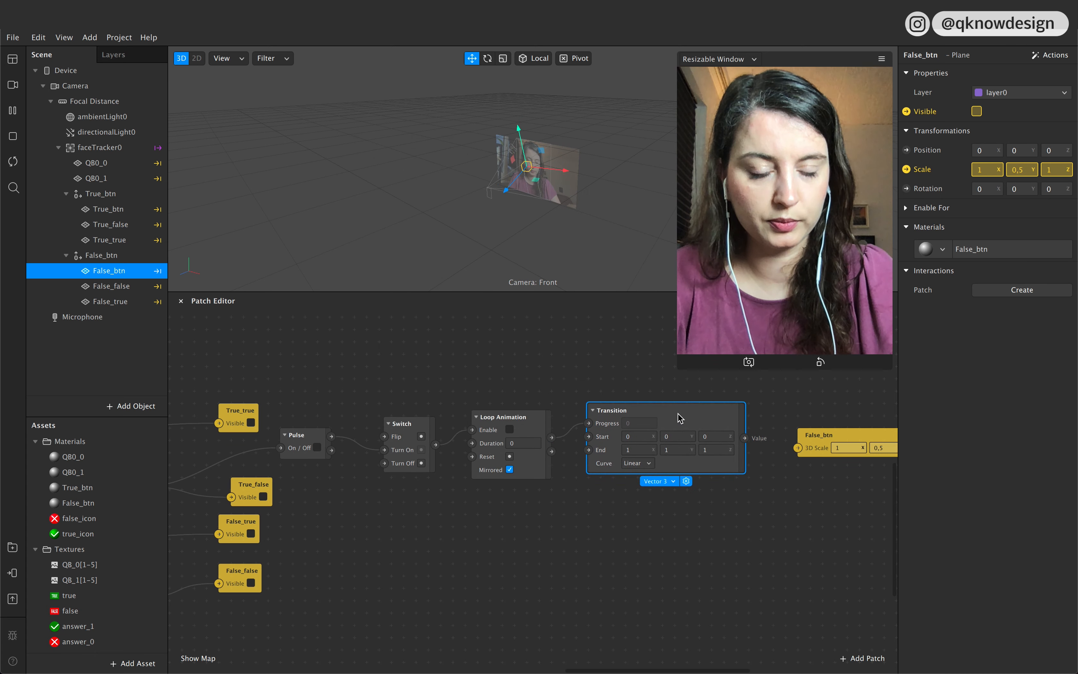
Step: Connect the Transition's Value output to the False_btn 3D Scale patch and restart the preview
left_click_drag(744, 438, 811, 430)
scroll(759, 505, "right", 2)
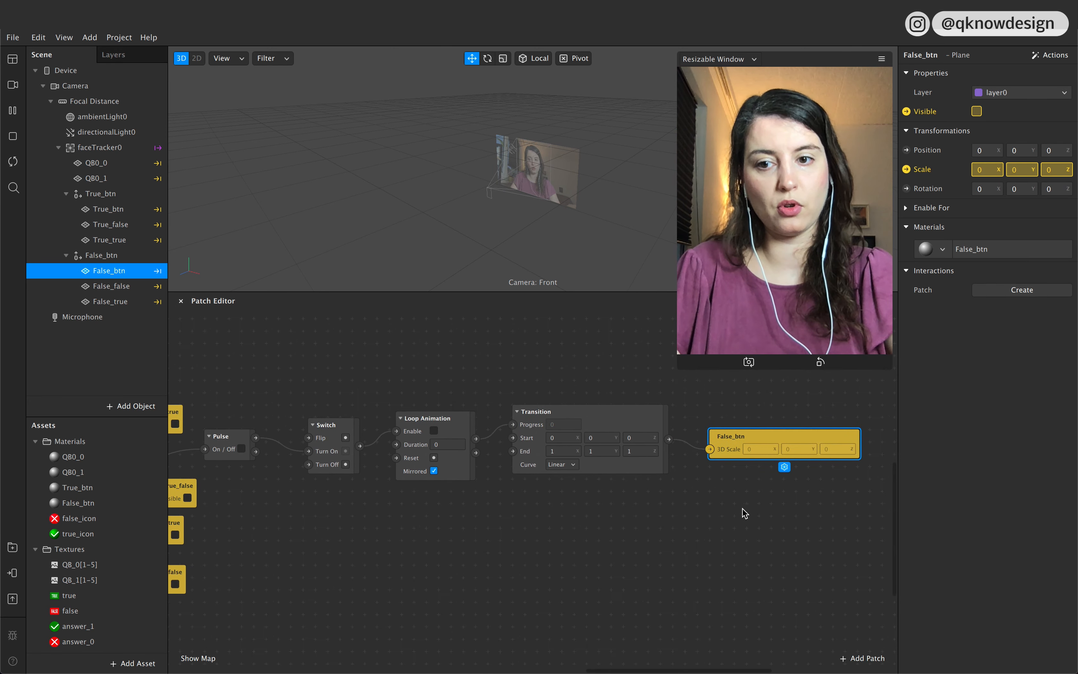
left_click(14, 162)
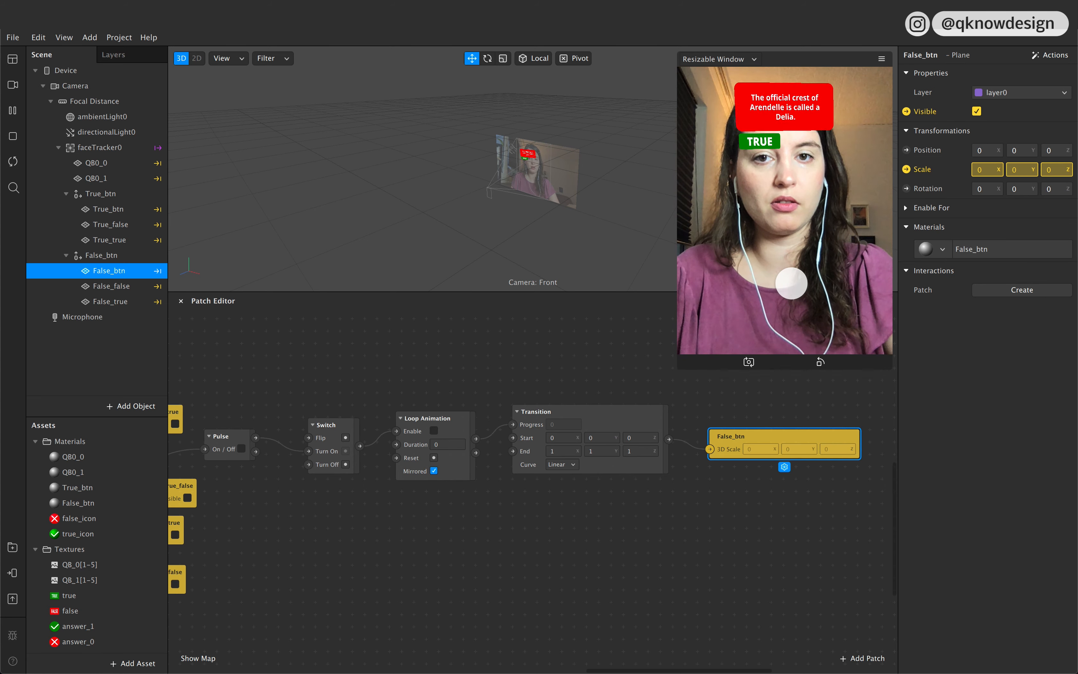
Step: Set the Transition's Start X to 1 and Start Y to 0,5, matching the scale of True_btn
left_click(559, 436)
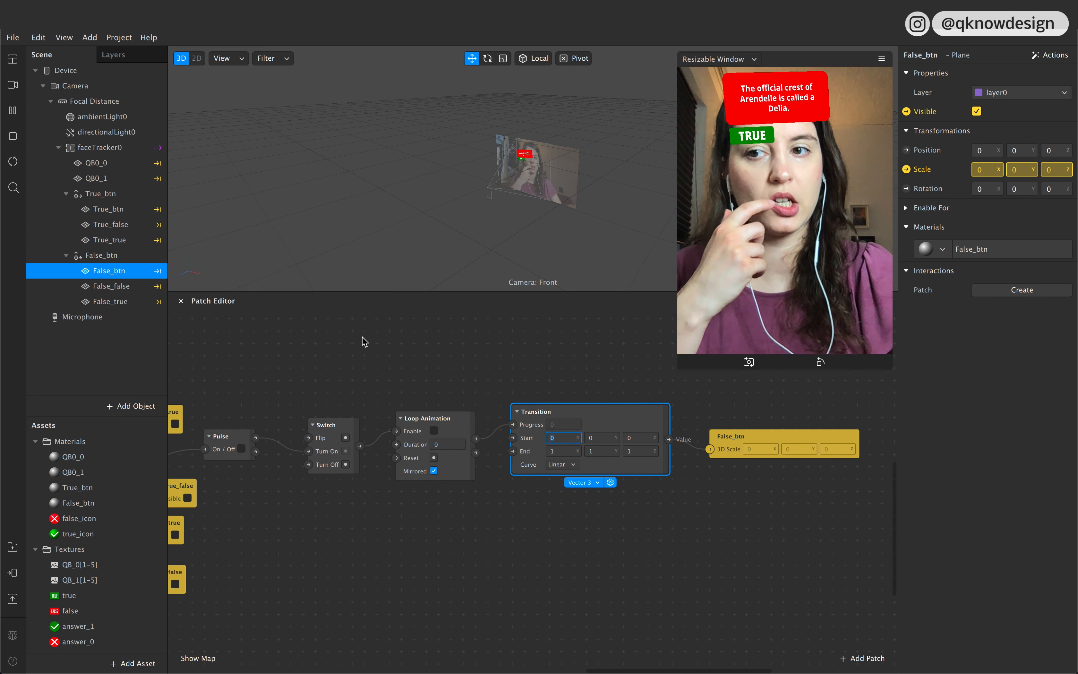
left_click(107, 209)
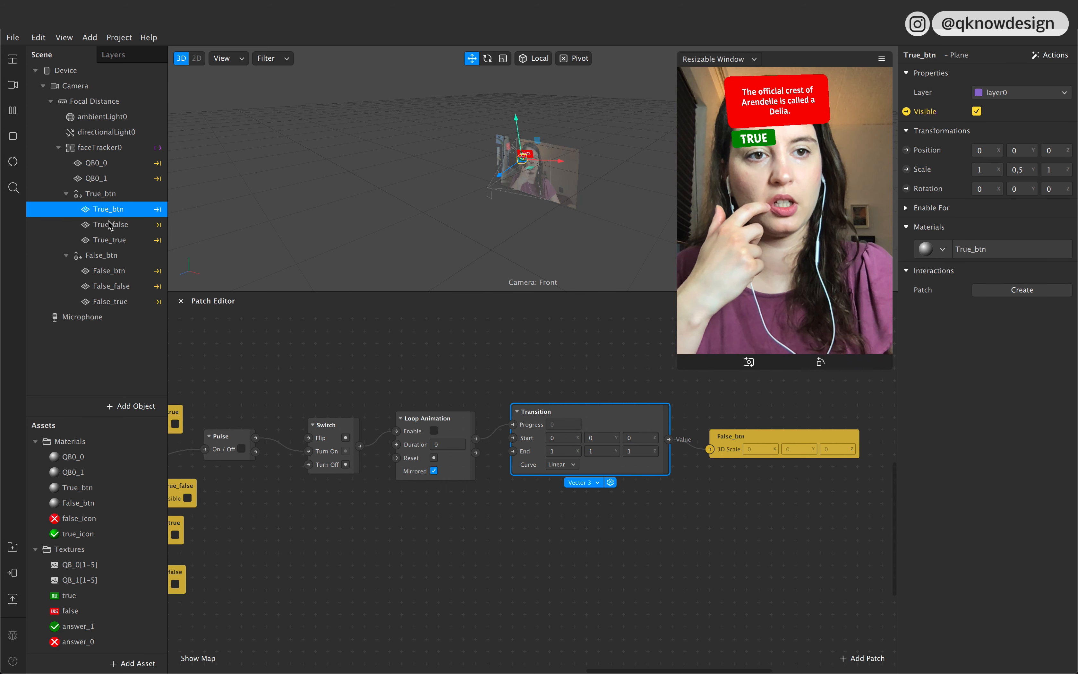
left_click(117, 271)
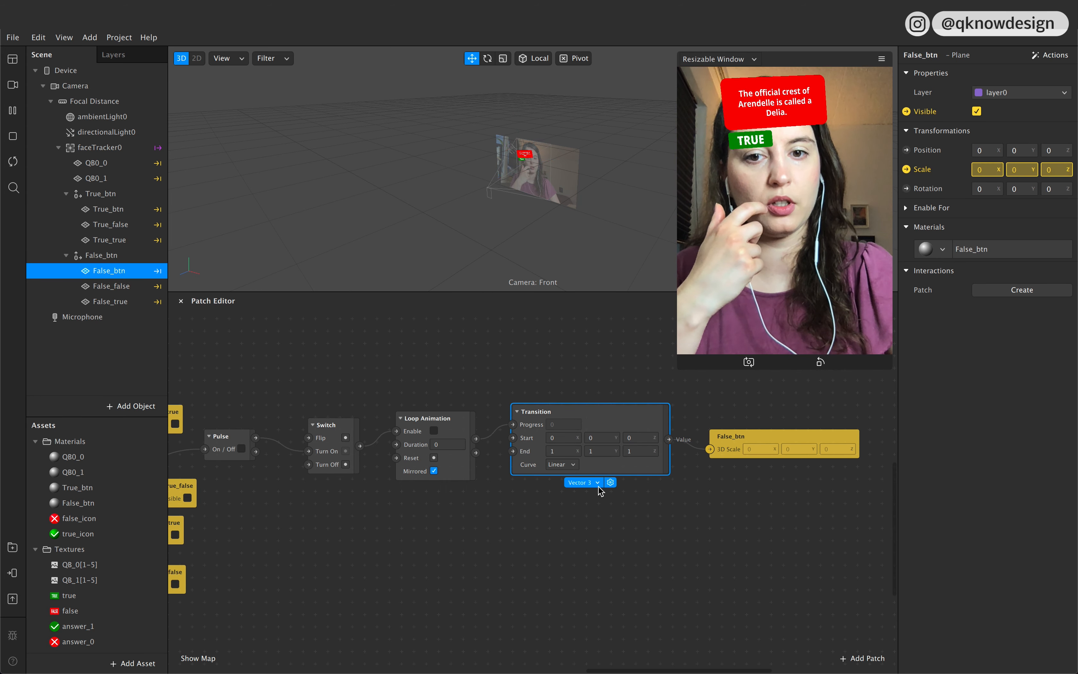
left_click(557, 437)
type("1")
left_click(601, 437)
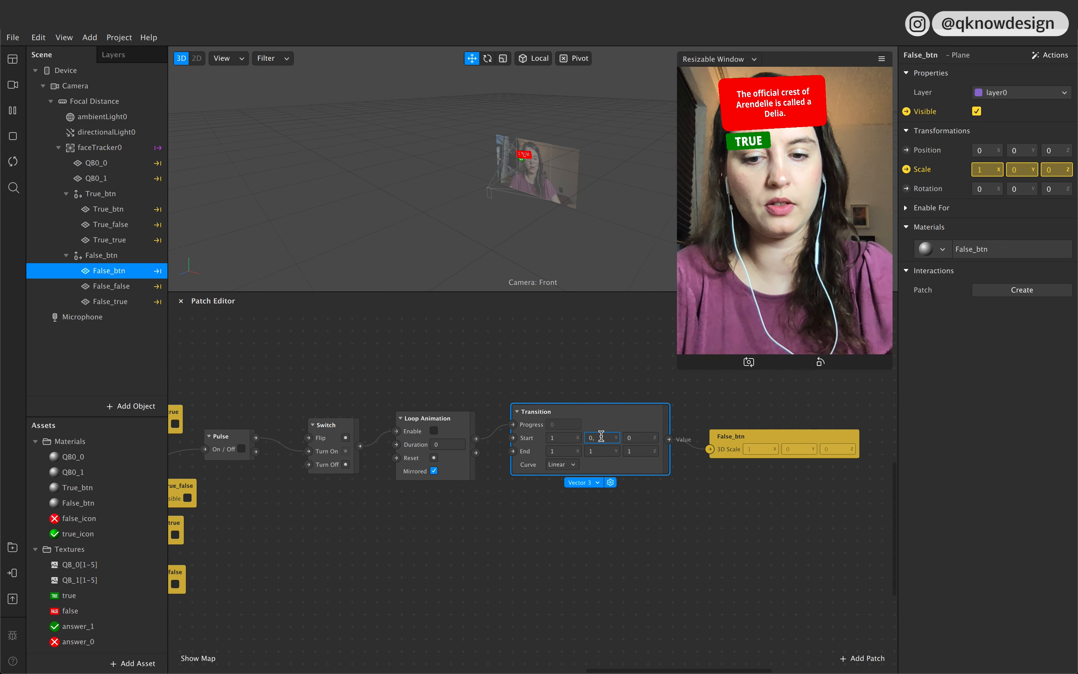
type("0,6")
left_click(111, 210)
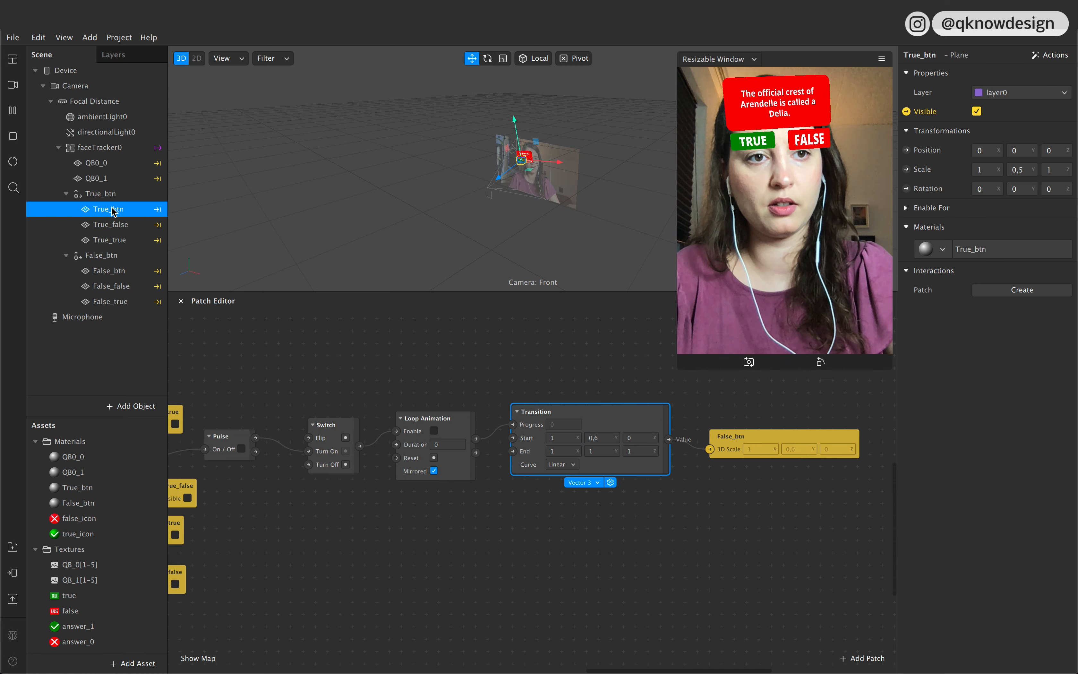
left_click(124, 270)
left_click(603, 438)
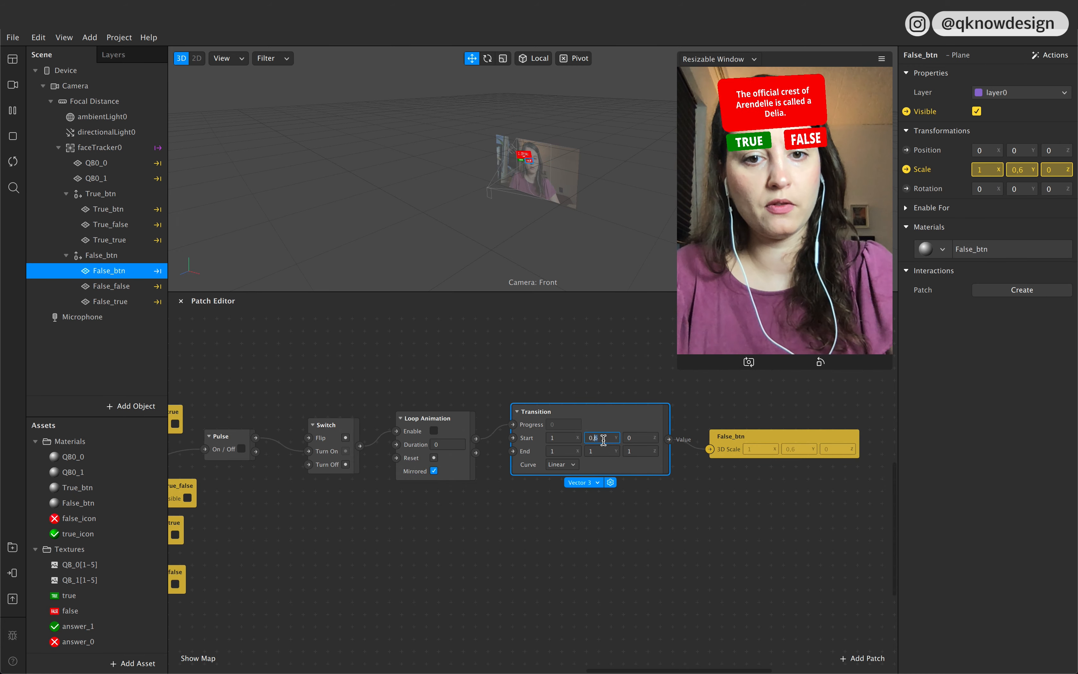
Step: Set the Transition's End X to 1,5 and restart the preview
left_click(564, 452)
left_click(607, 449)
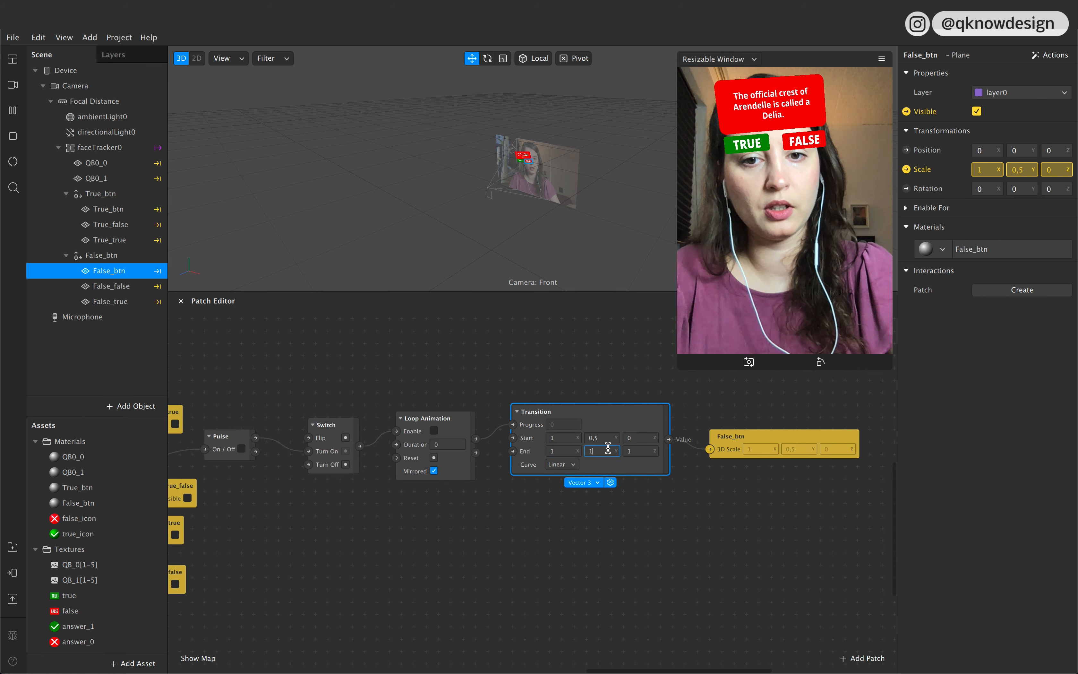
left_click(558, 450)
type(",")
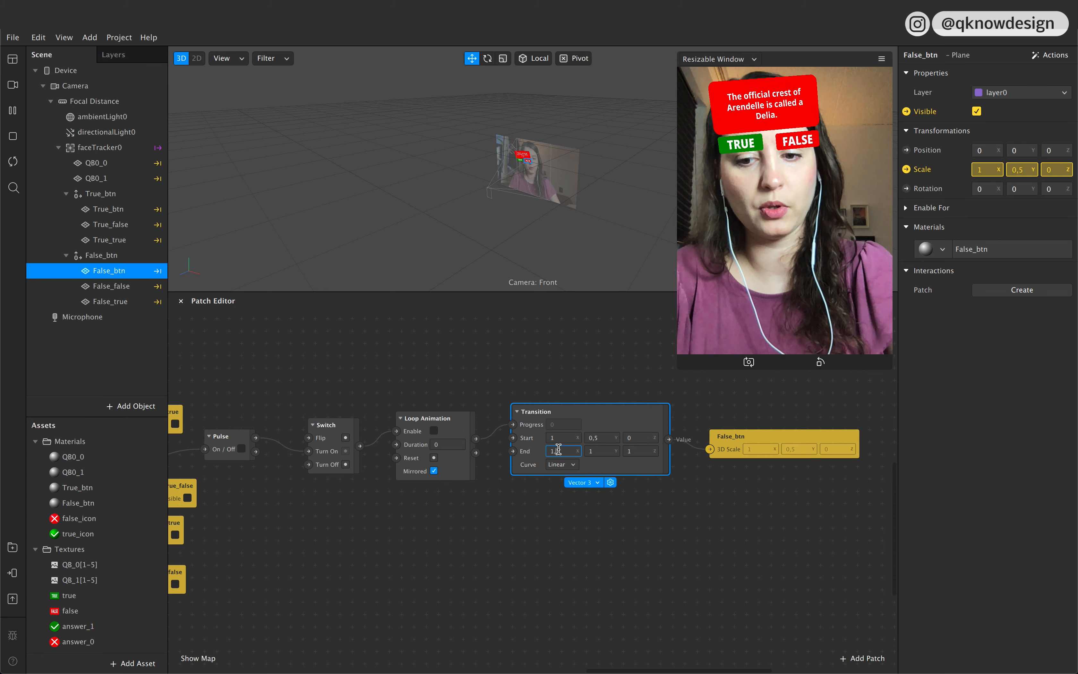
type("5")
left_click(599, 450)
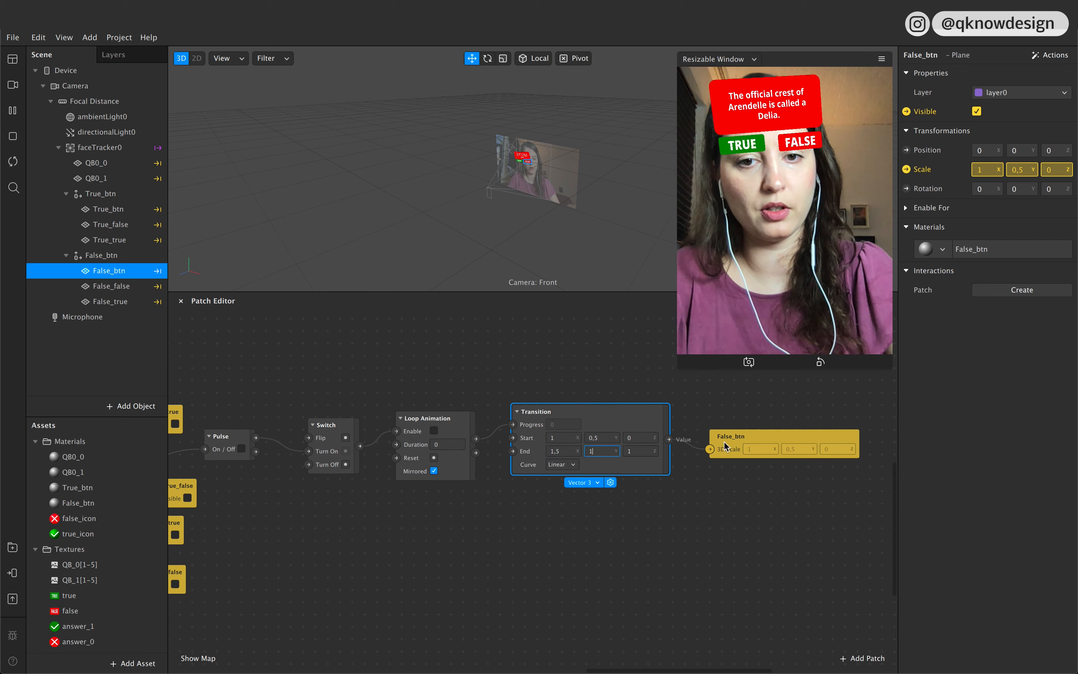
left_click(696, 488)
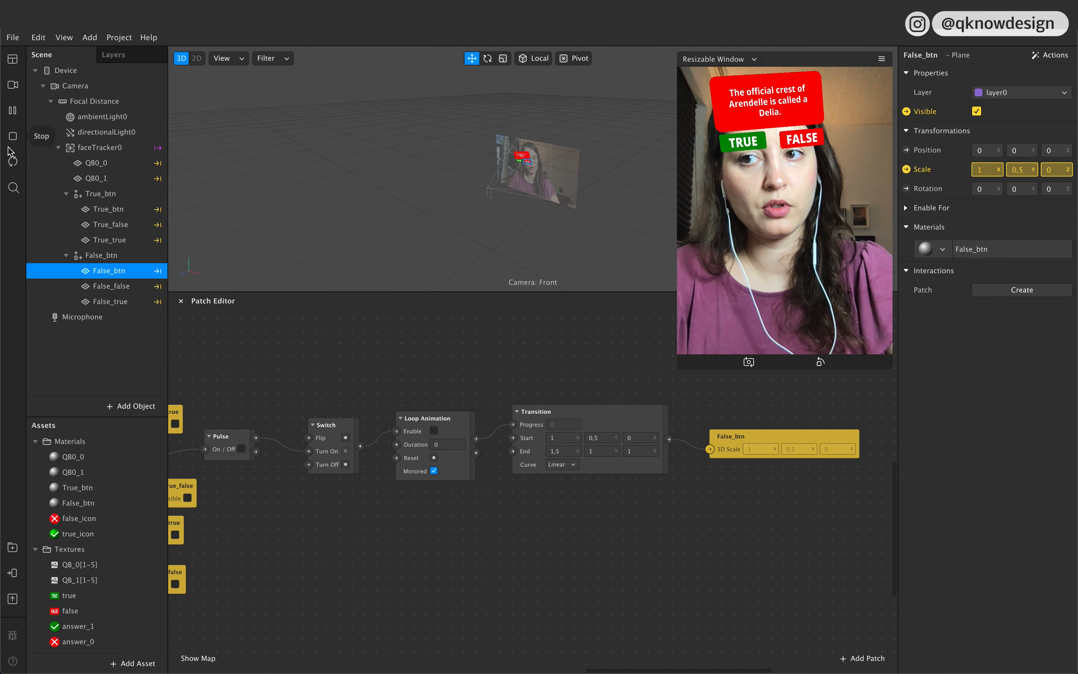
left_click(13, 161)
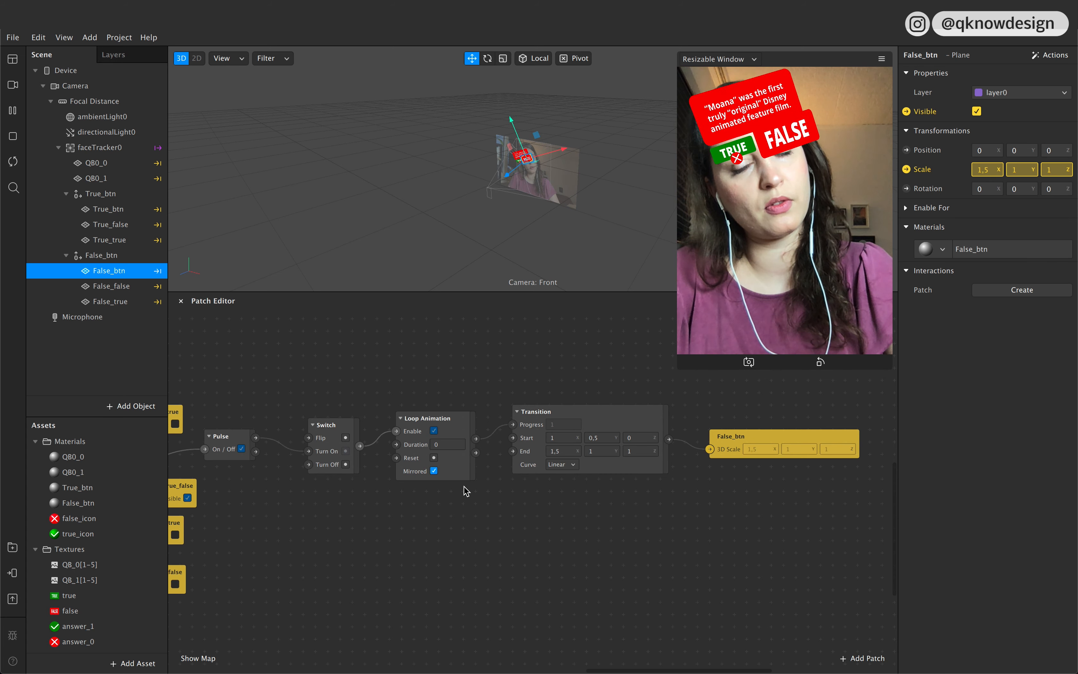
Step: Set the Loop Animation's duration to 1 and the Transition's curve to Sinusoidal In-Out
double_click(443, 445)
type("1")
left_click(528, 514)
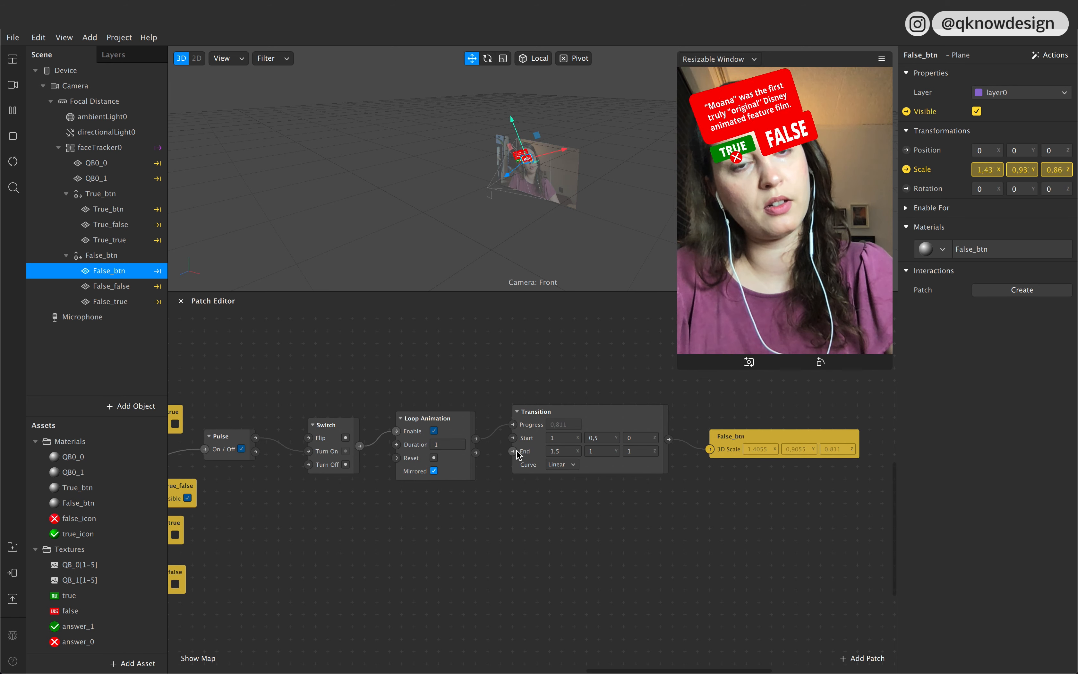
left_click(563, 464)
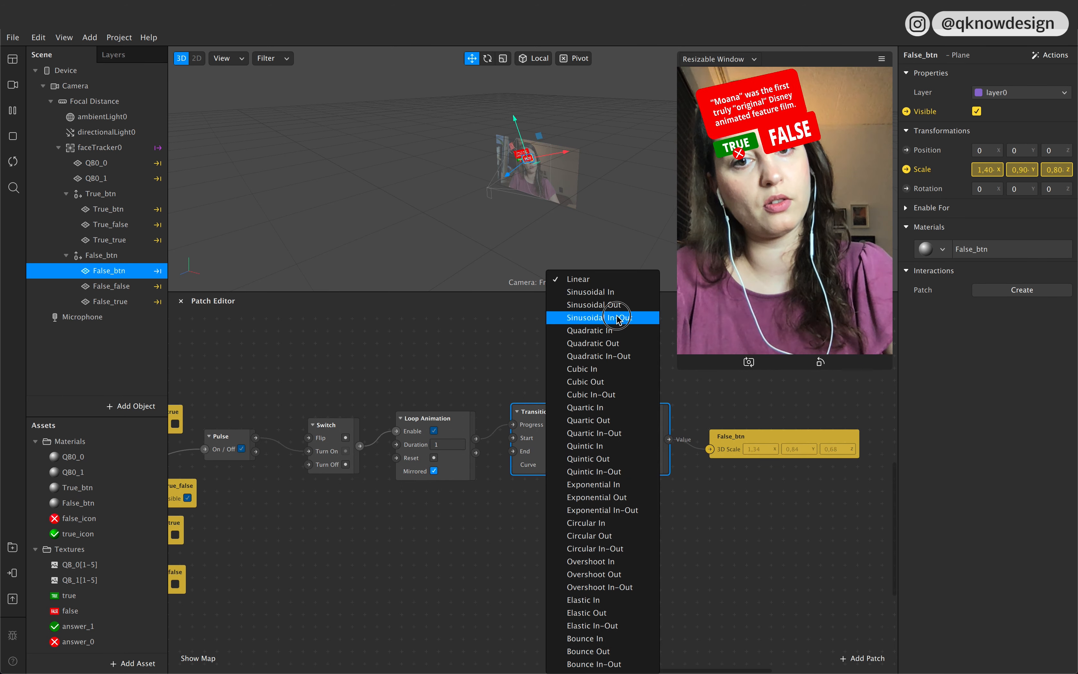
left_click(618, 319)
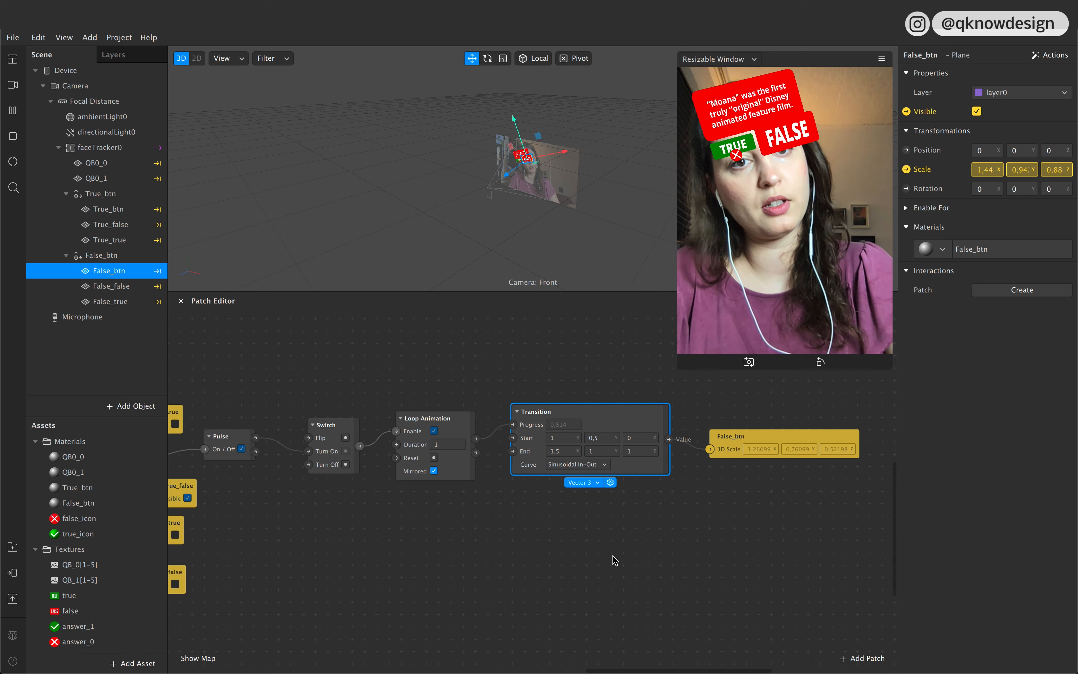
Step: Set the Transition's End X to 1,2 and End Y to 0,7
left_click(557, 451)
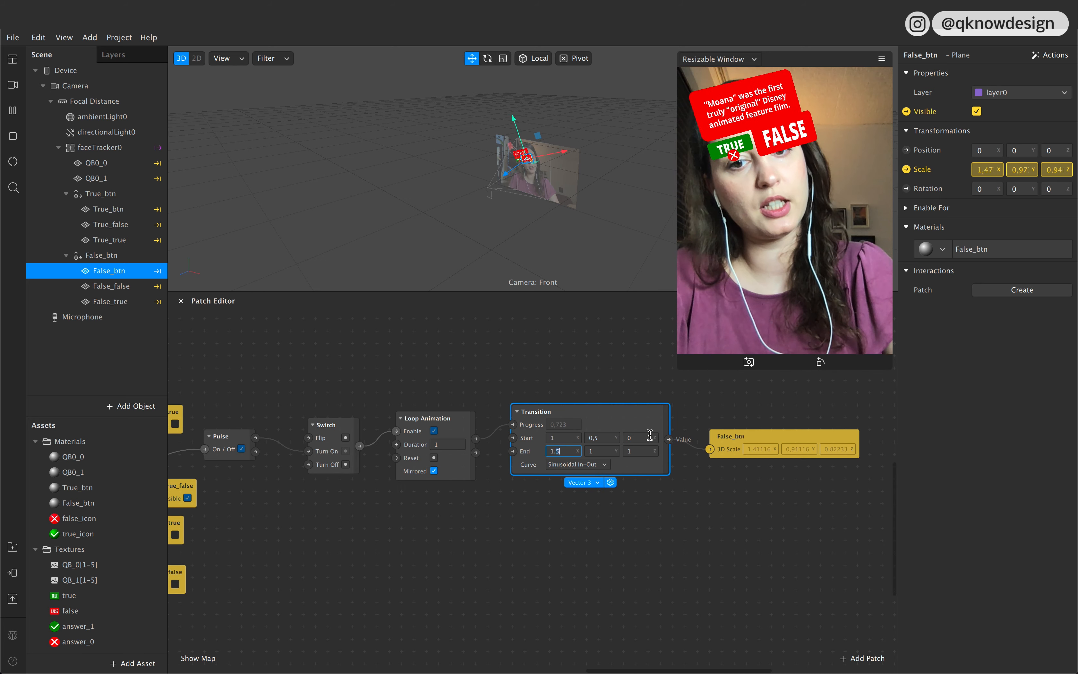
left_click(602, 451)
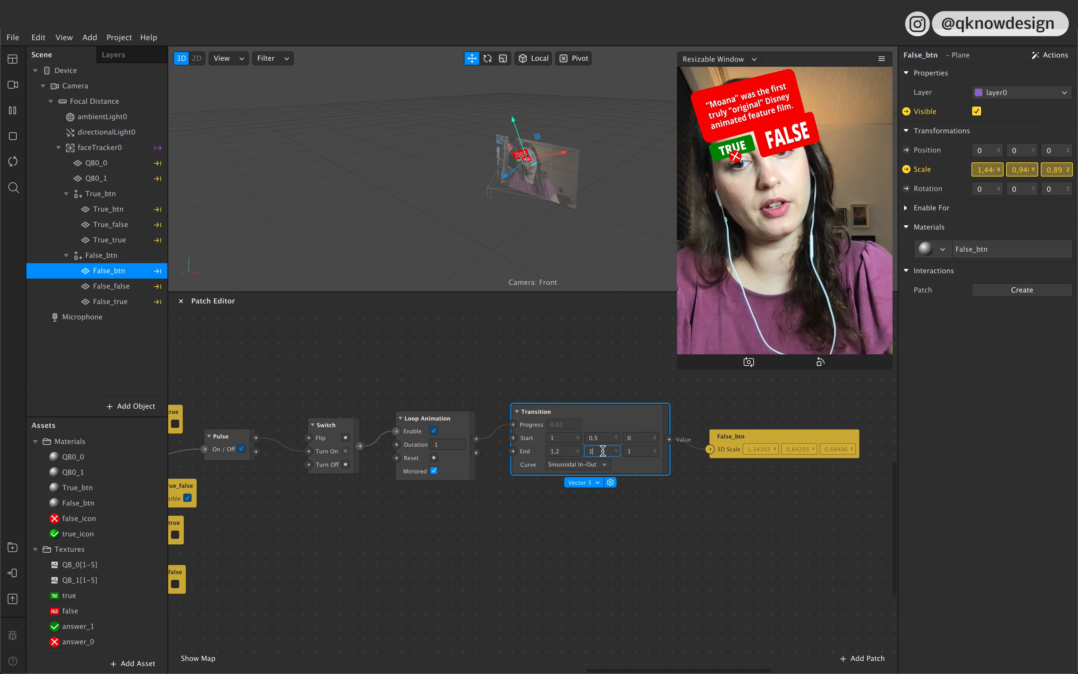
type("0")
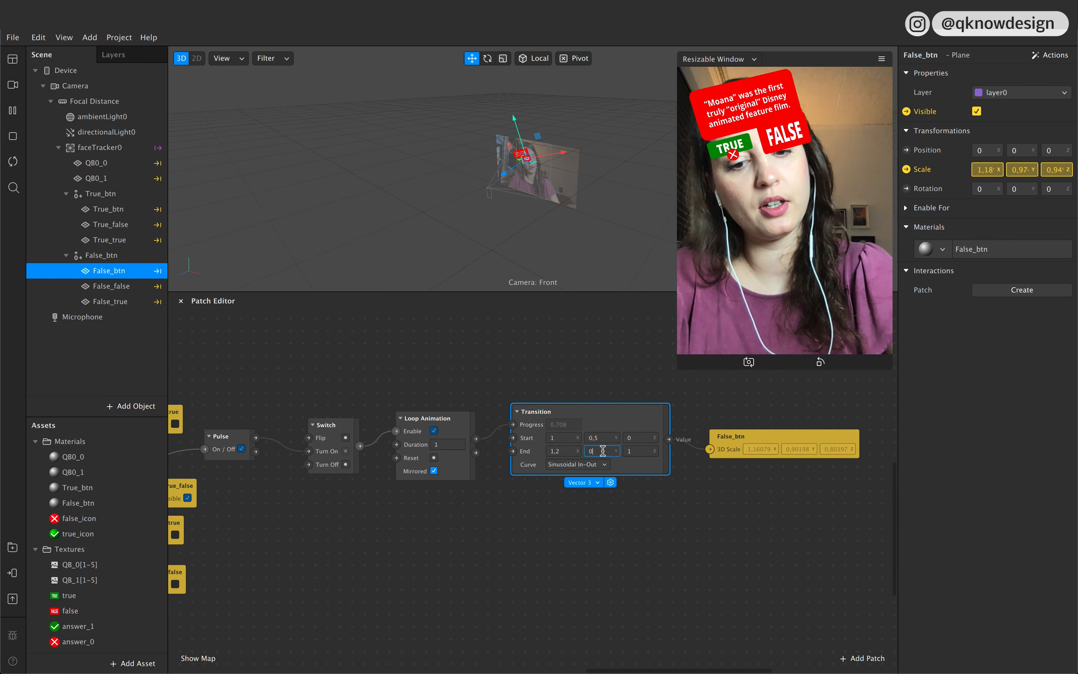
type(",7")
left_click(562, 450)
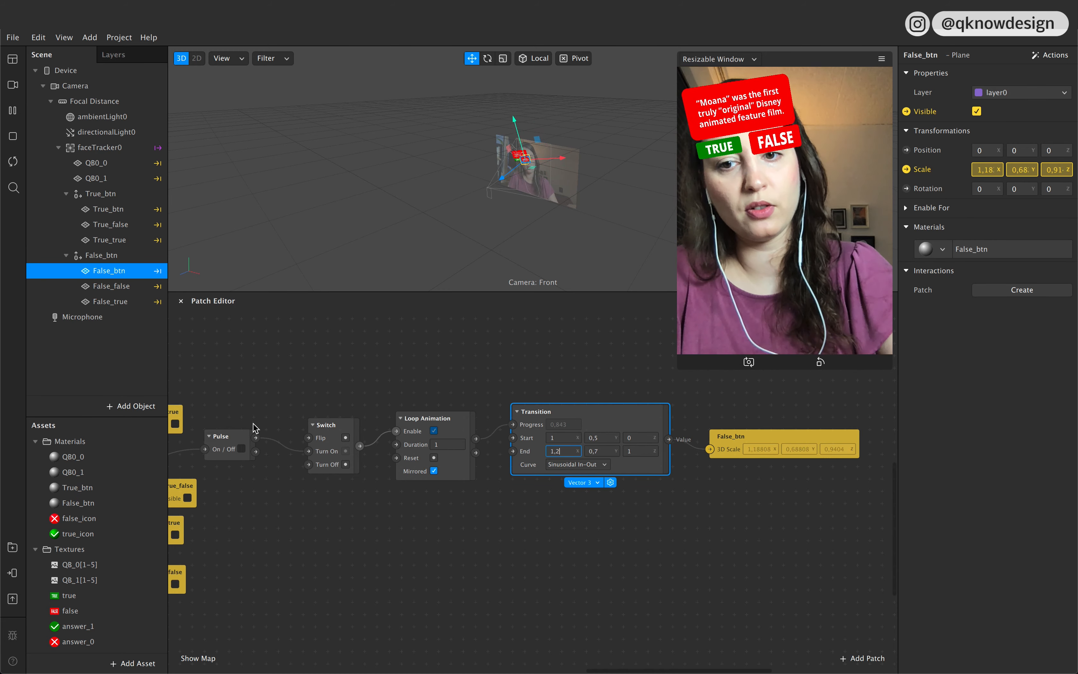
Step: Move the Switch patch slightly higher between the Pulse and Loop Animation, and restart the preview
scroll(374, 504, "left", 10)
scroll(373, 504, "up", 2)
left_click_drag(476, 460, 470, 434)
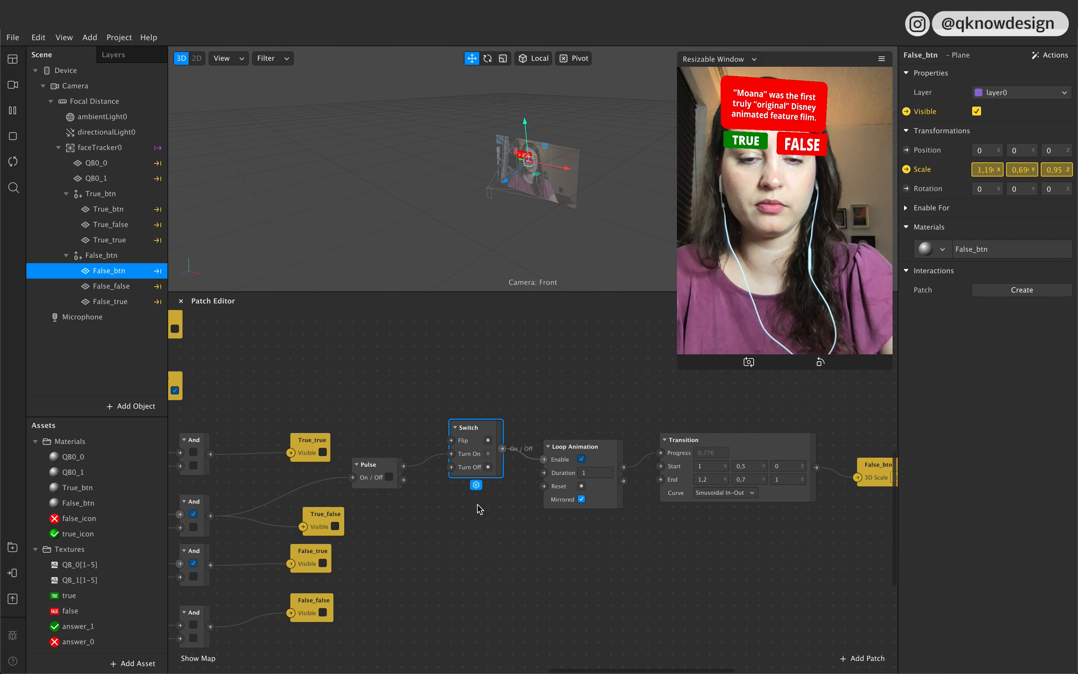
scroll(479, 509, "down", 1)
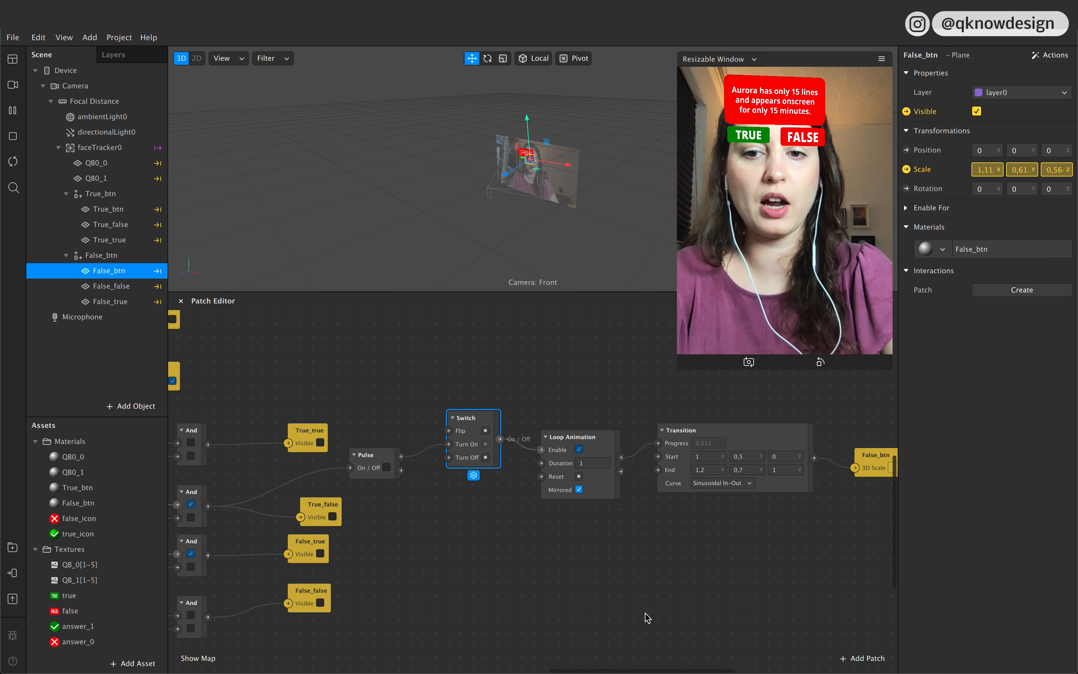
left_click(13, 160)
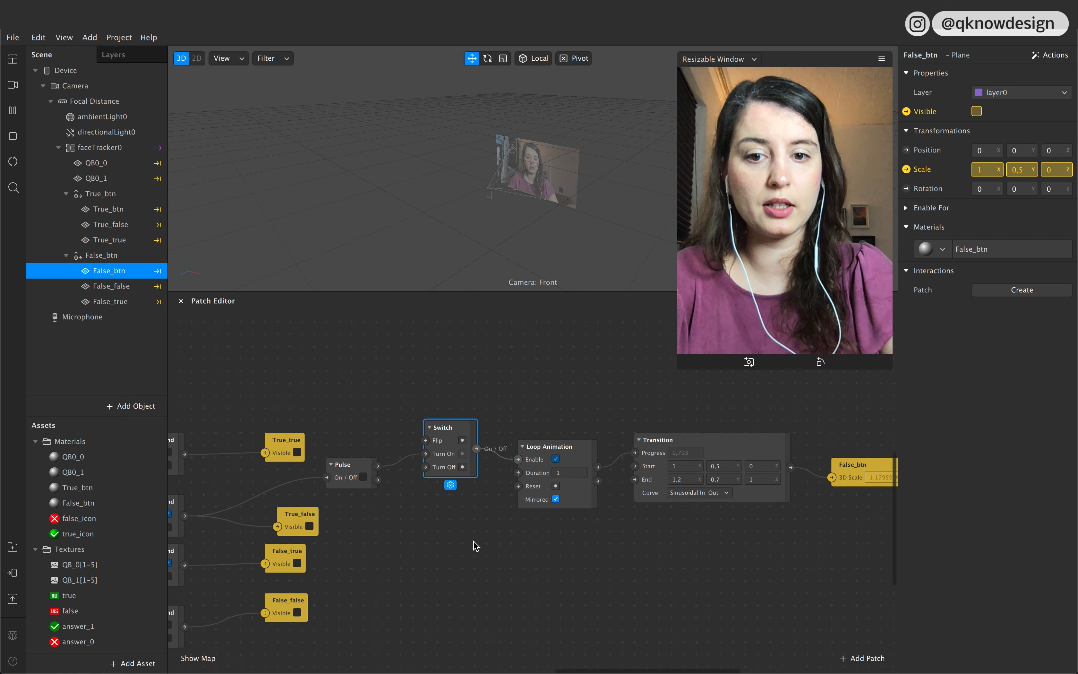
Step: Line up the True_false and False_false Visible patches with the And patches that feed them
scroll(474, 542, "down", 2)
scroll(474, 542, "left", 2)
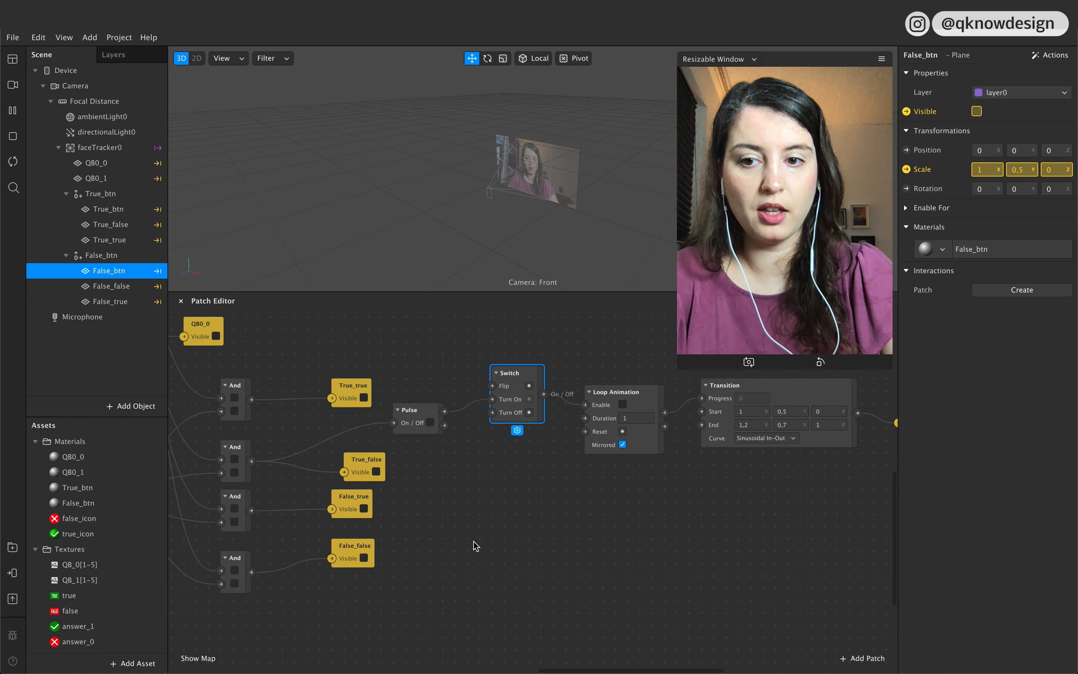
left_click_drag(361, 470, 348, 457)
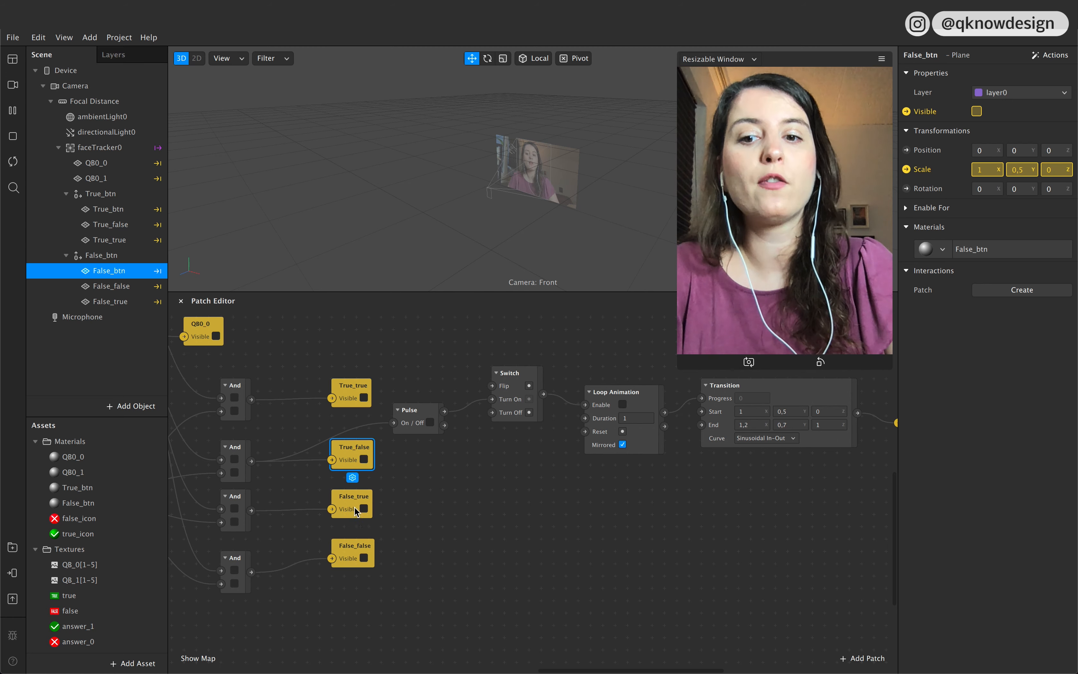
left_click_drag(366, 555, 366, 569)
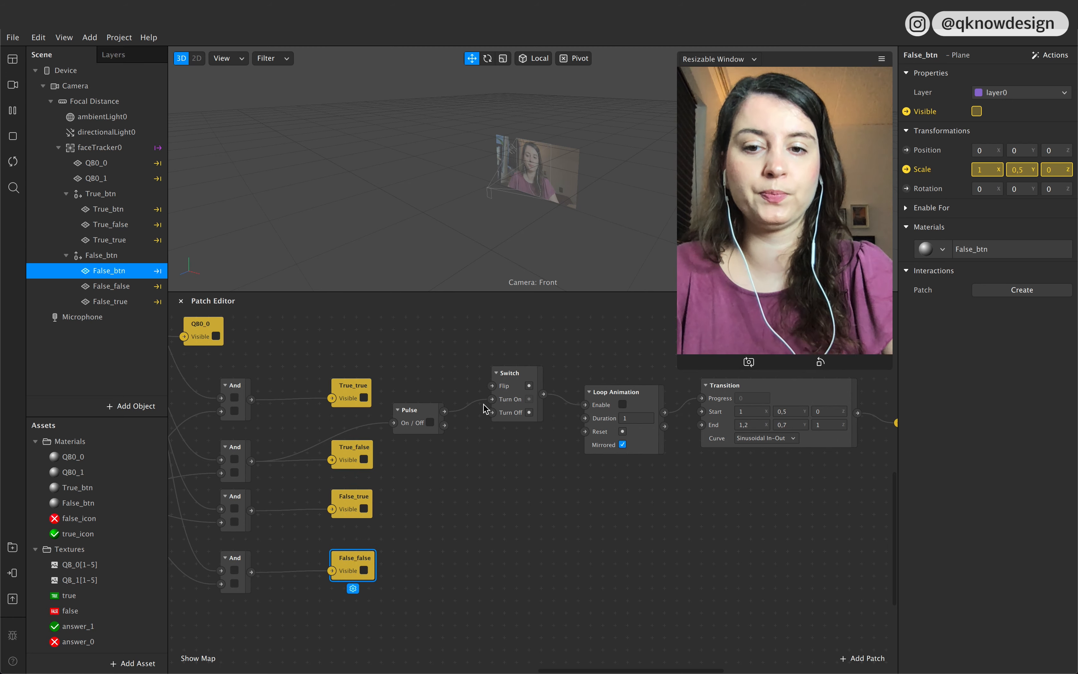
Step: Duplicate the Pulse, Switch, Loop Animation and Transition patches together and place the copied chain below the original, level with False_false
left_click(421, 423)
left_click(517, 375, "shift")
left_click_drag(633, 392, 637, 398, "shift")
left_click(775, 385, "shift")
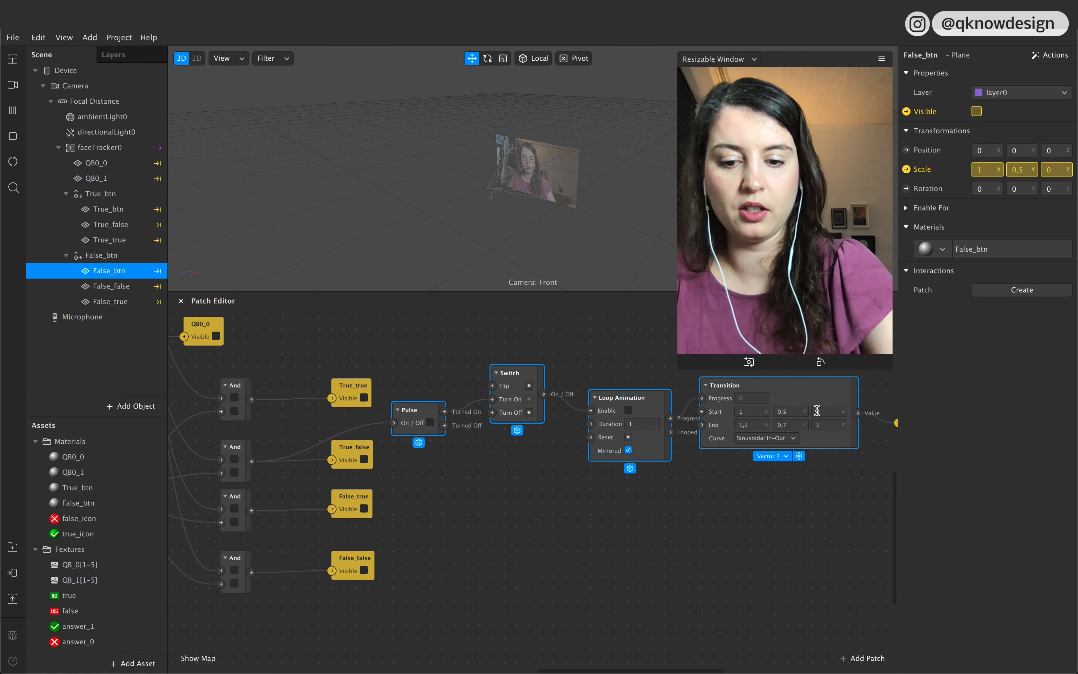
key("ctrl+d")
left_click_drag(858, 447, 829, 571)
Step: Connect the output of the And patch that feeds False_false to the copied Pulse's On / Off input
left_click_drag(252, 572, 394, 571)
scroll(517, 580, "right", 10)
scroll(517, 579, "down", 4)
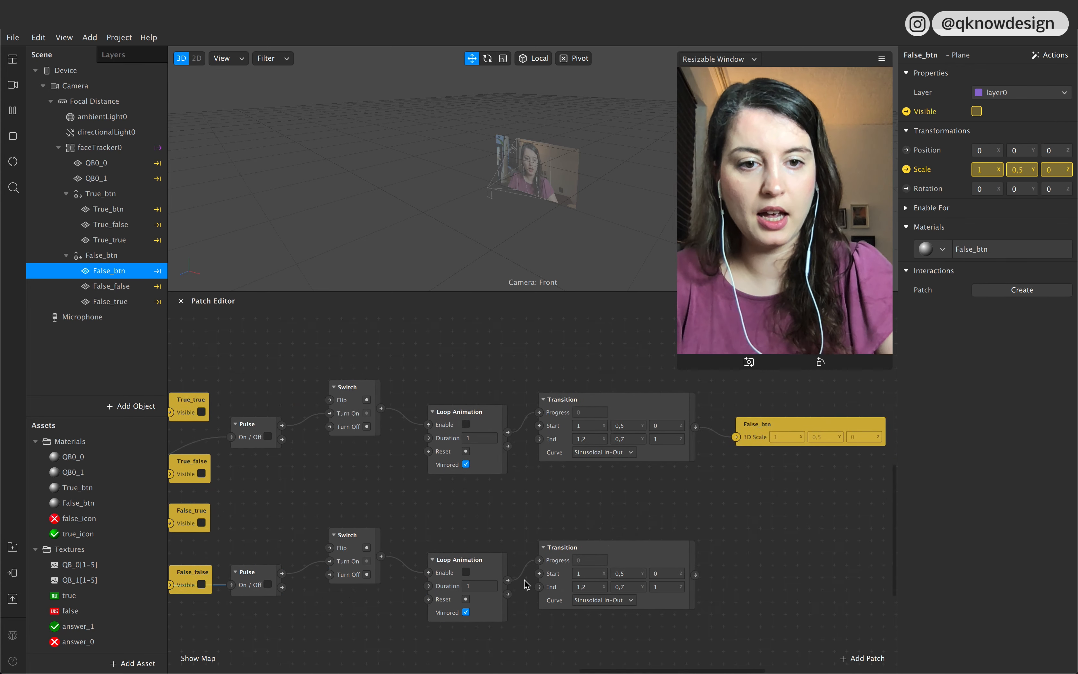
scroll(515, 578, "up", 5)
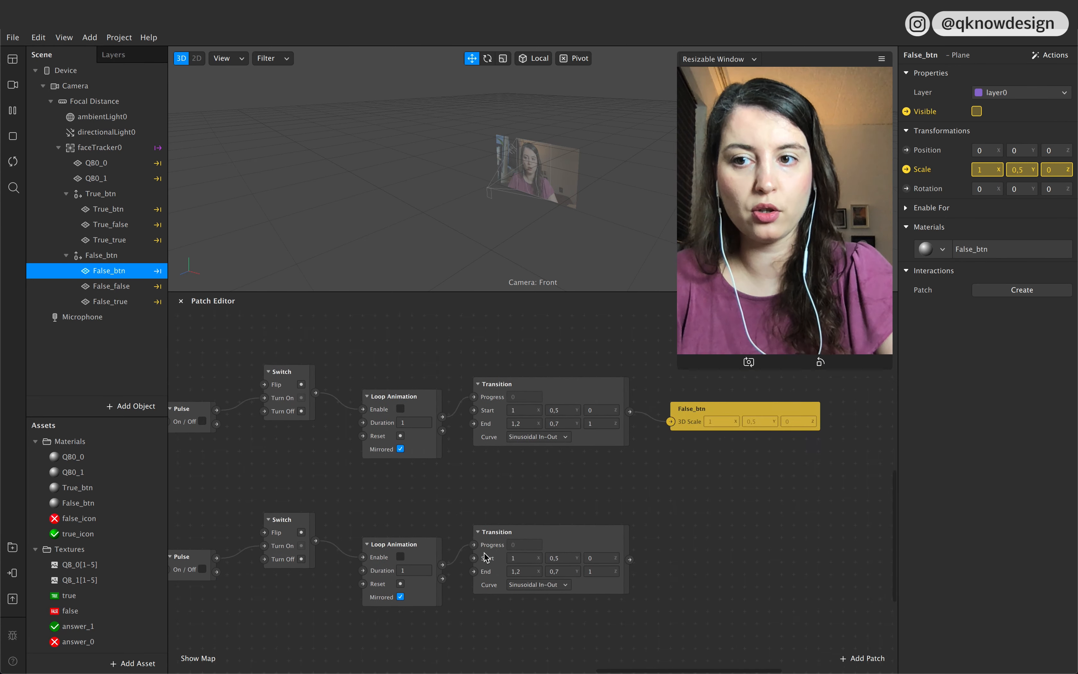
left_click(107, 209)
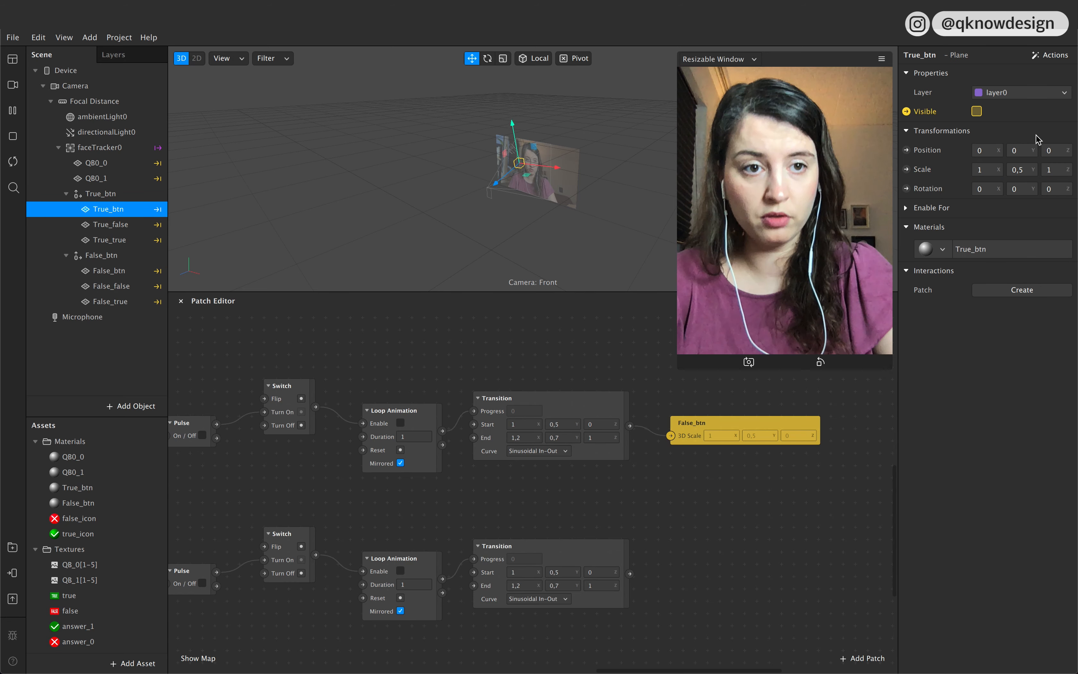
left_click(906, 150)
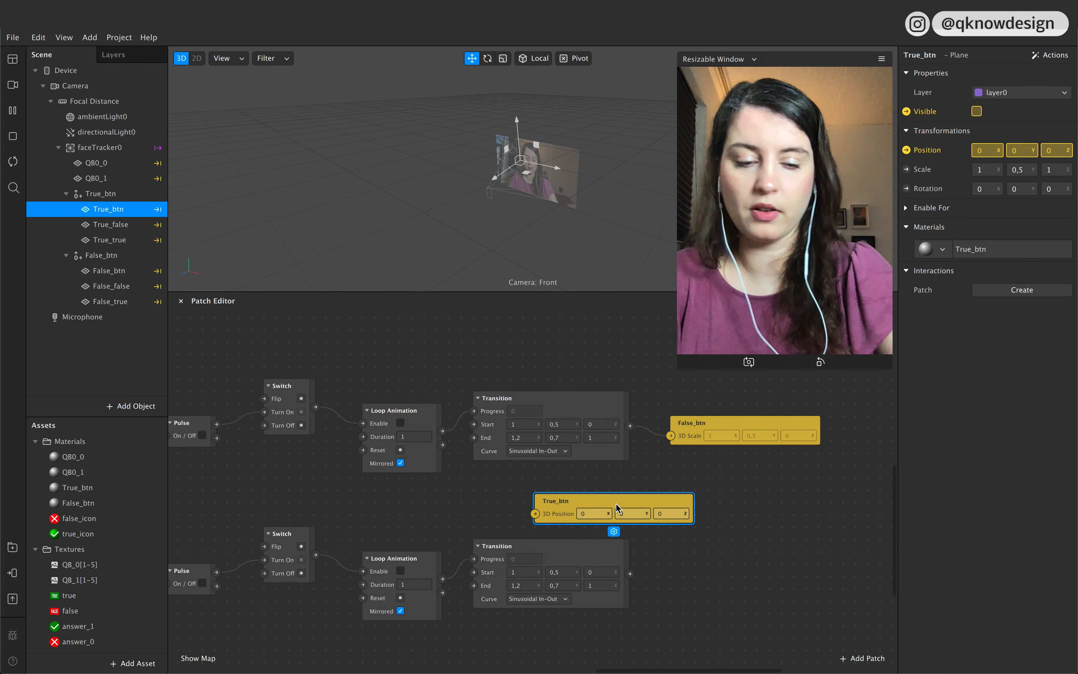
key("Delete")
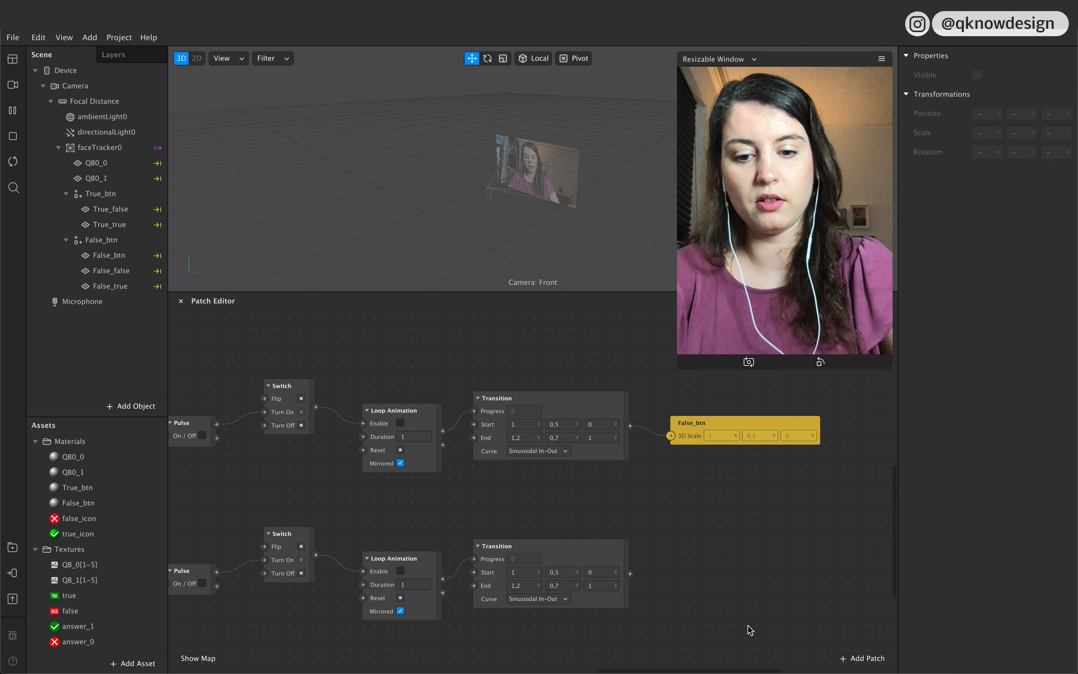
key("ctrl+z")
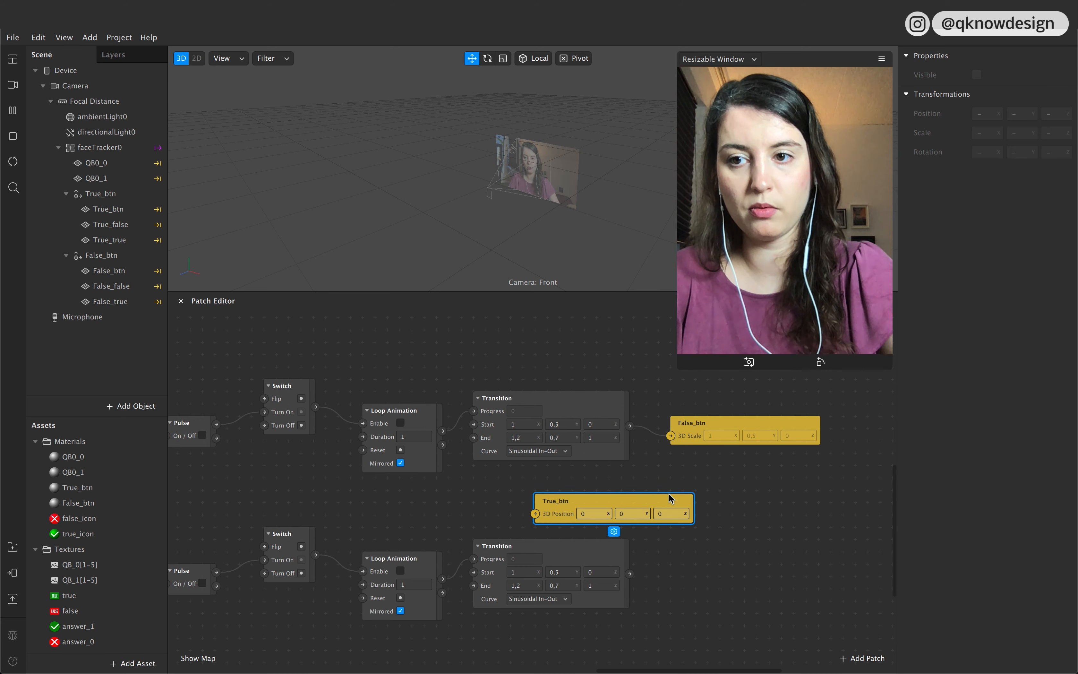
key("Delete")
Step: Add a Scale patch for True_btn, place it after the lower Transition and connect it to that Transition's output
left_click(103, 209)
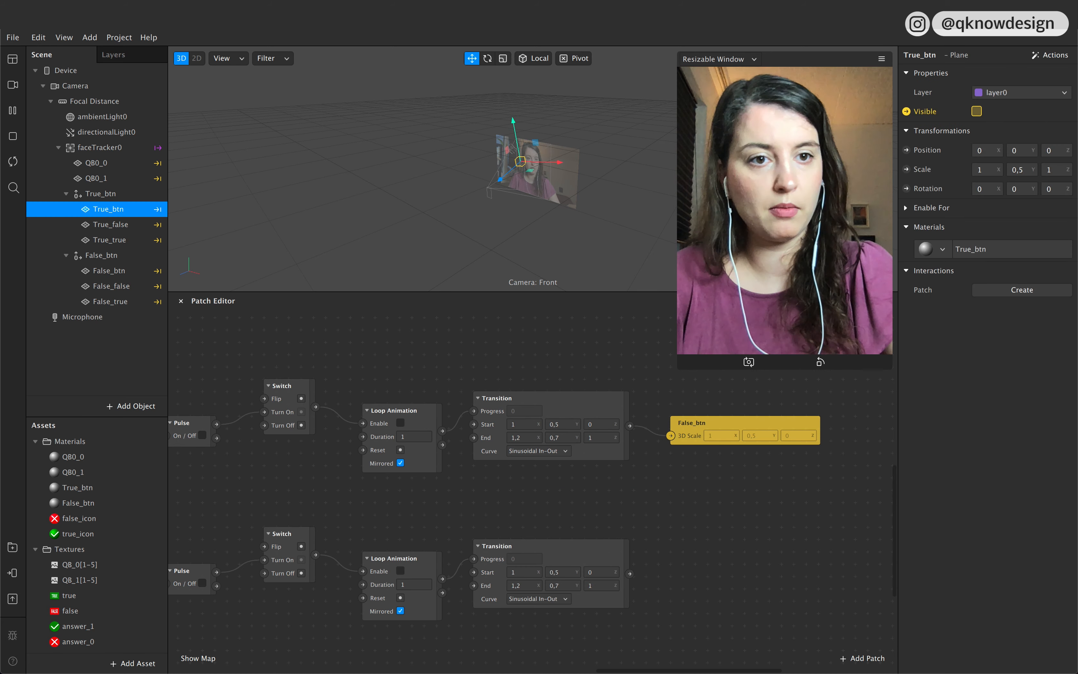
left_click(906, 169)
left_click_drag(623, 505, 763, 551)
left_click_drag(629, 573, 670, 559)
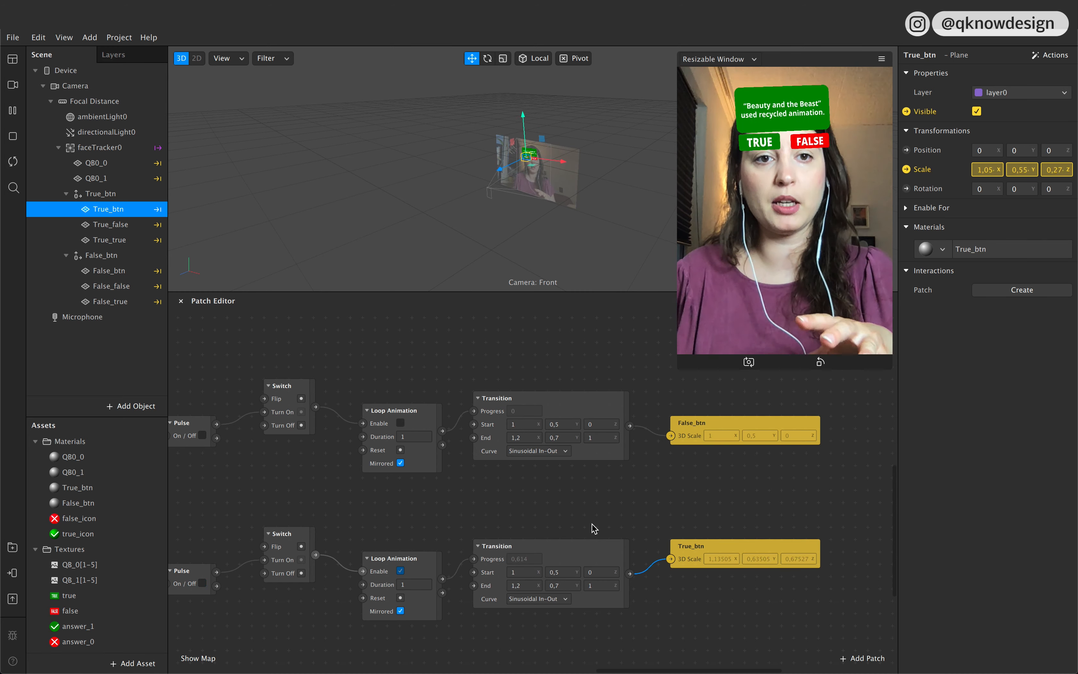
Step: Move the lower Switch patch slightly down so it sits level with the lower Pulse and Loop Animation patches
scroll(599, 528, "left", 10)
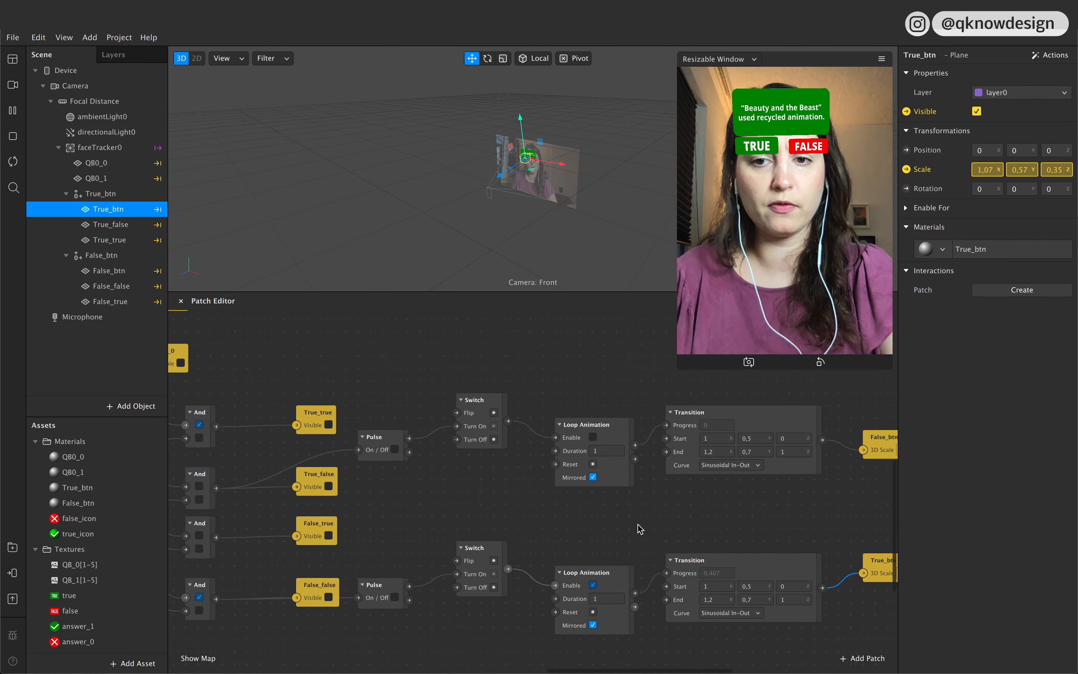
scroll(640, 529, "down", 2)
left_click_drag(471, 546, 472, 571)
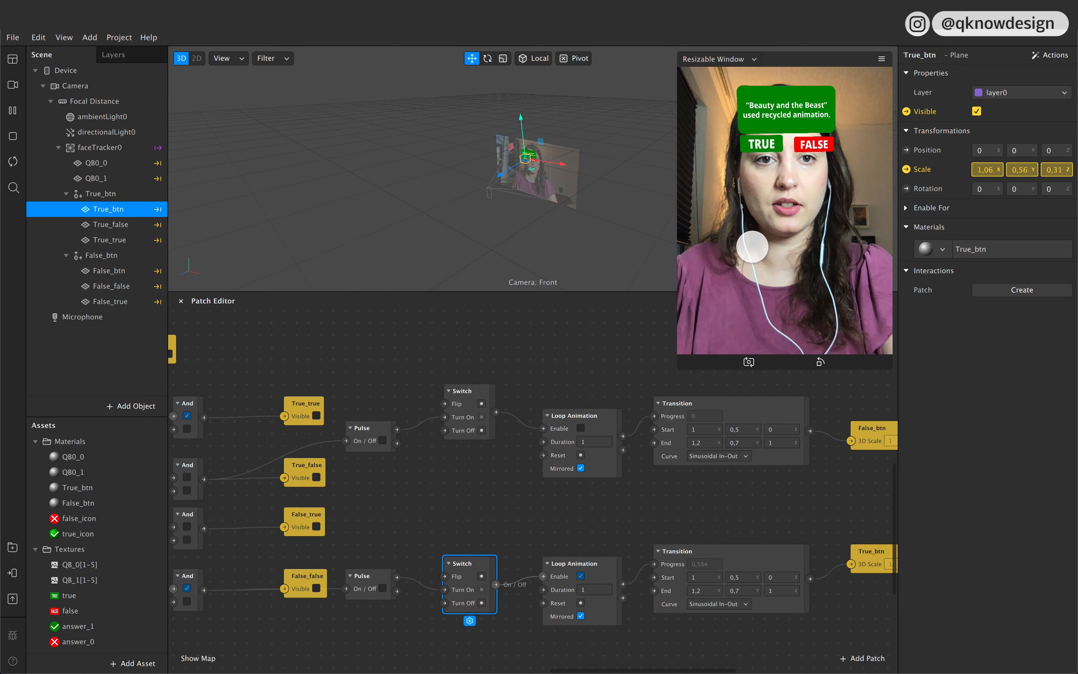
Step: Review the patch graph from both button animation chains back through the And and Equals Exactly patches to the Random patches
scroll(733, 604, "down", 2)
scroll(734, 605, "right", 2)
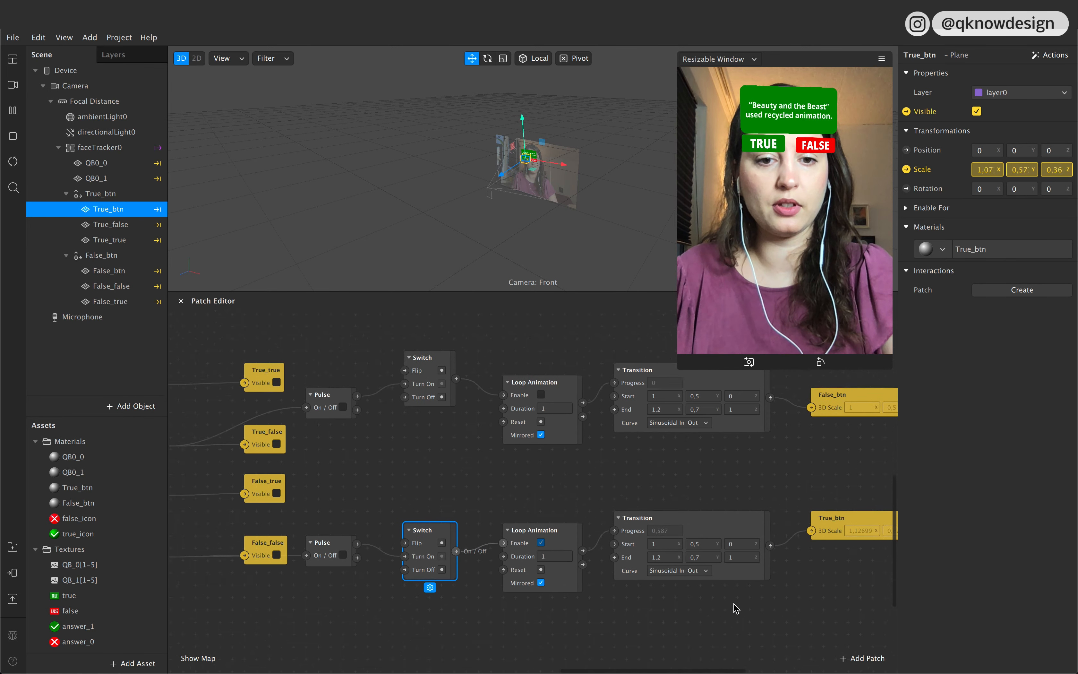
scroll(734, 604, "up", 1)
scroll(734, 604, "left", 1)
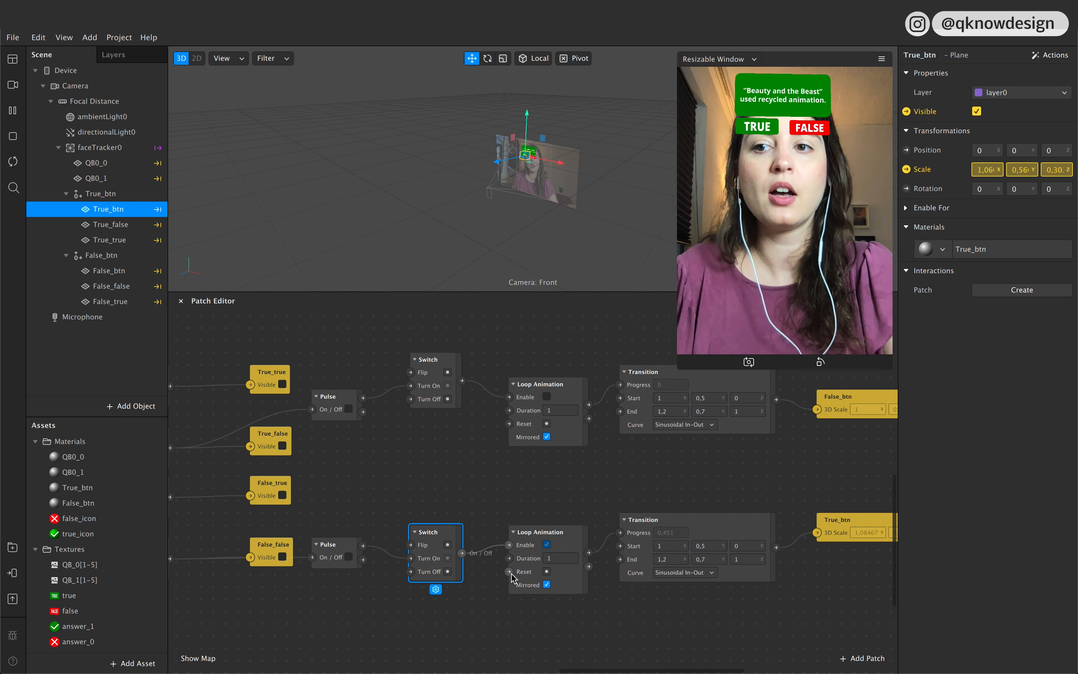
scroll(512, 573, "left", 1)
scroll(512, 574, "left", 2)
scroll(511, 574, "up", 1)
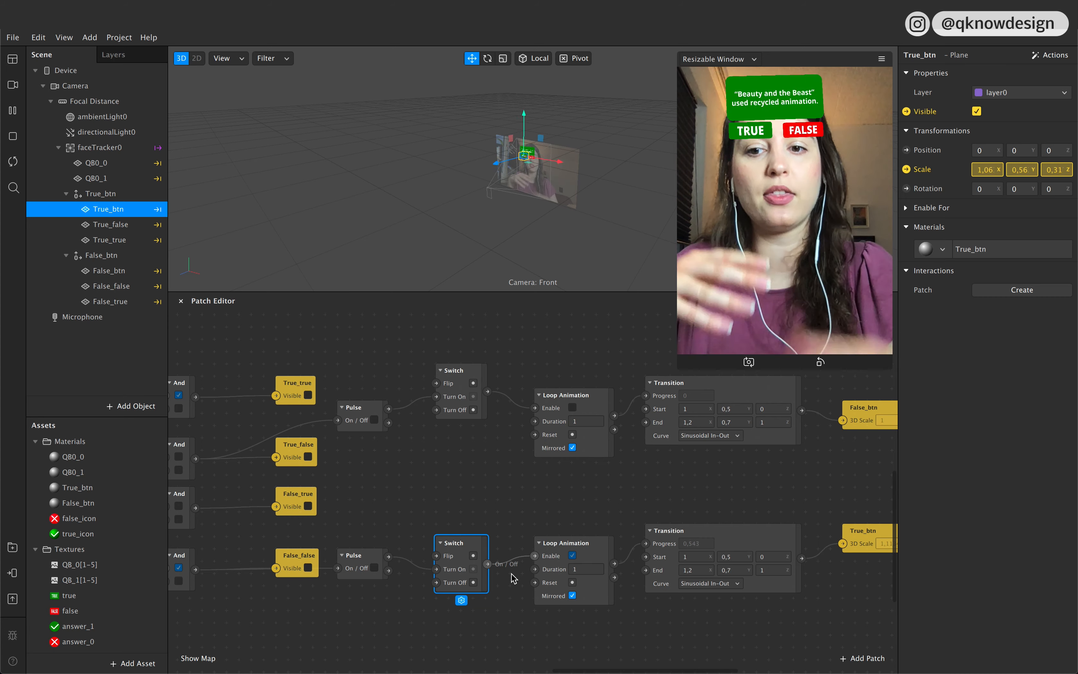
scroll(455, 548, "up", 3)
scroll(454, 548, "left", 3)
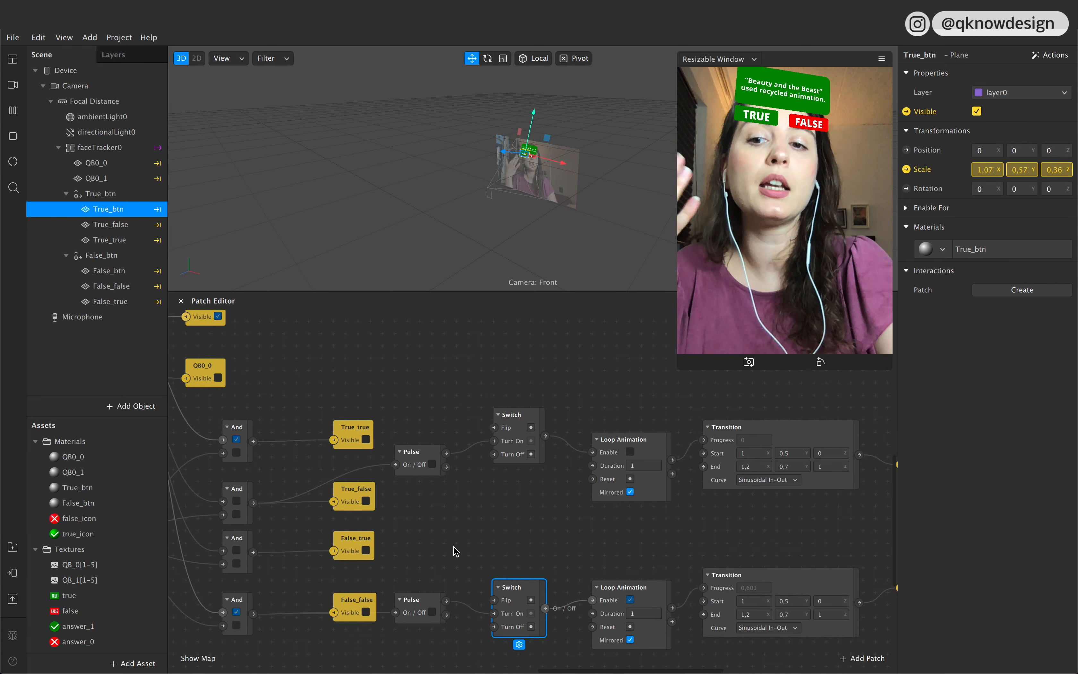
scroll(454, 547, "up", 2)
scroll(454, 546, "left", 3)
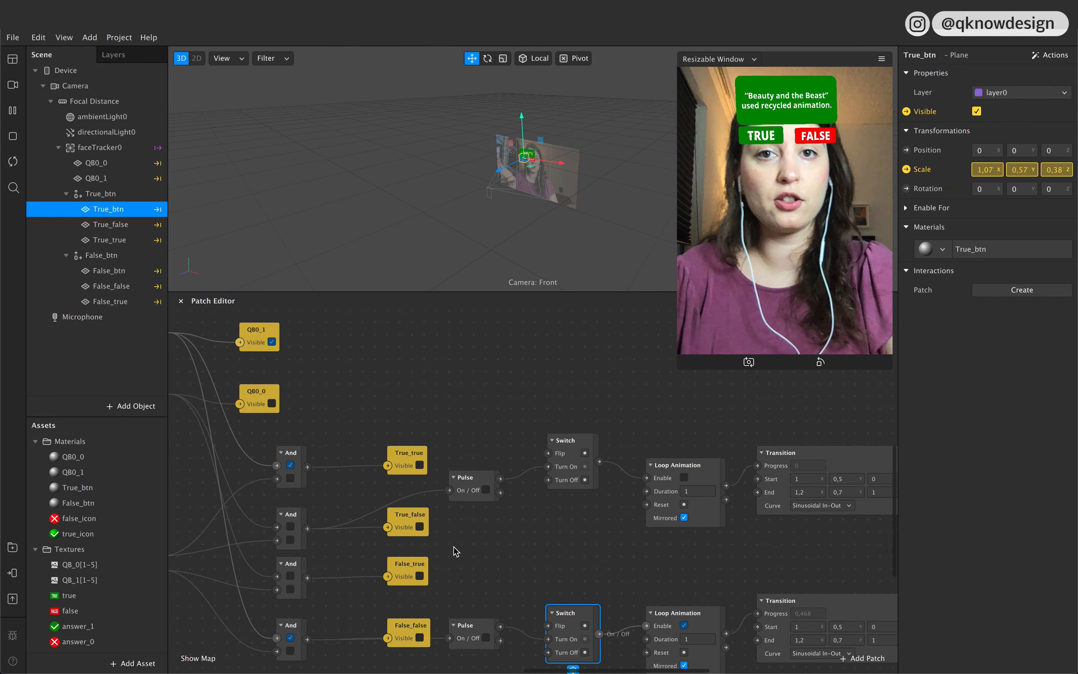
scroll(455, 551, "up", 7)
scroll(455, 551, "left", 20)
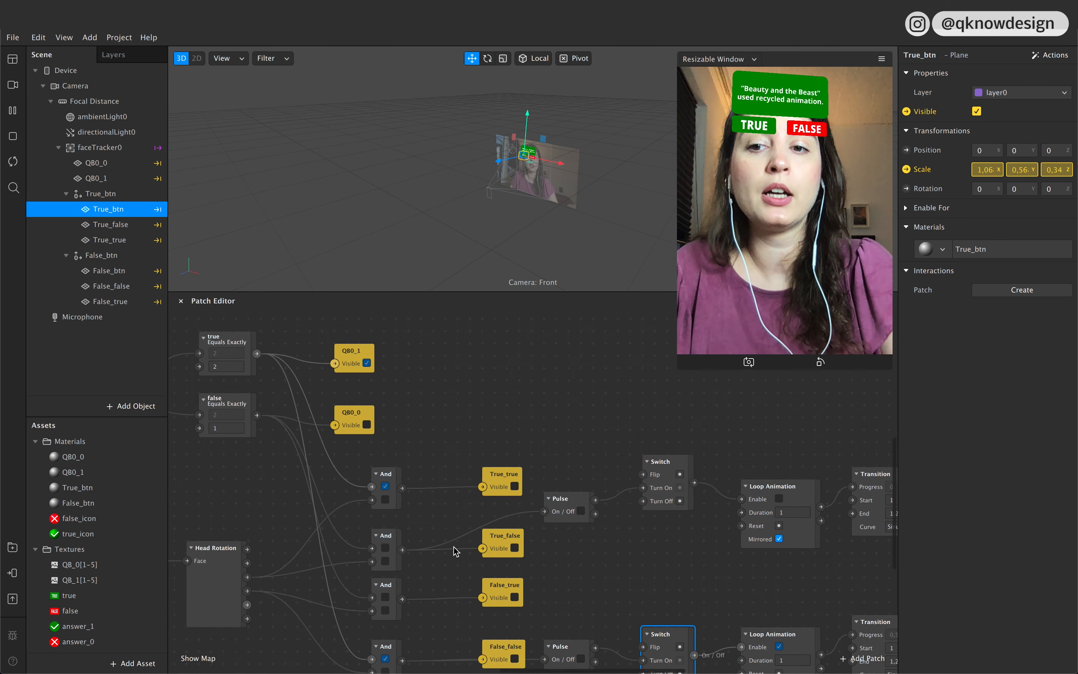
scroll(455, 551, "left", 6)
scroll(455, 551, "up", 1)
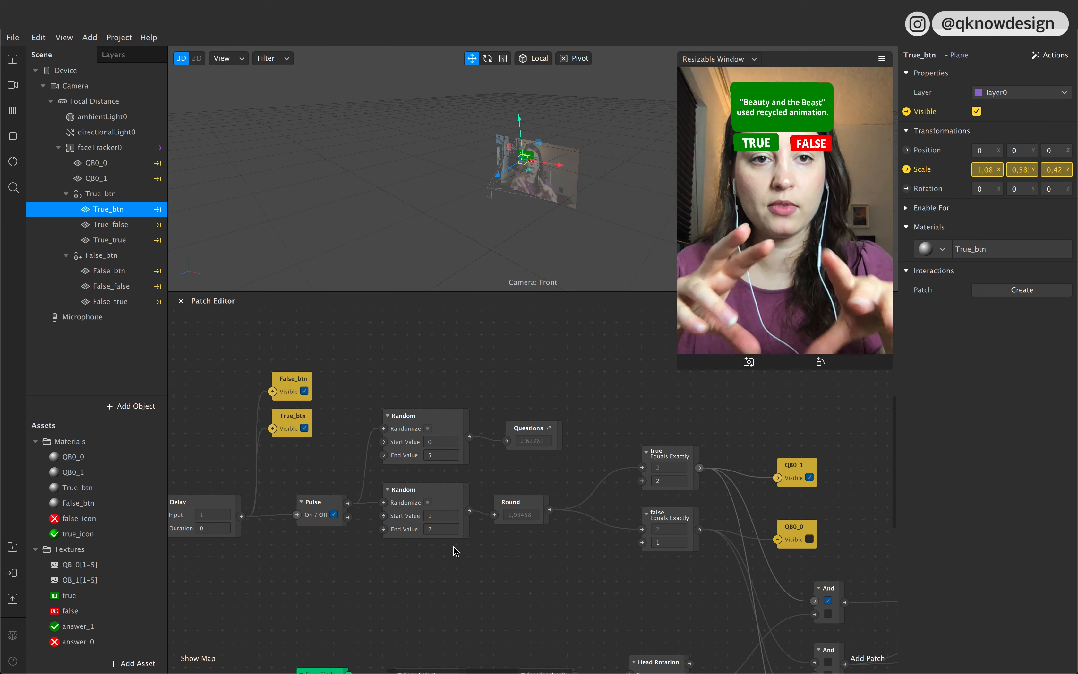
scroll(512, 556, "right", 10)
scroll(513, 557, "down", 4)
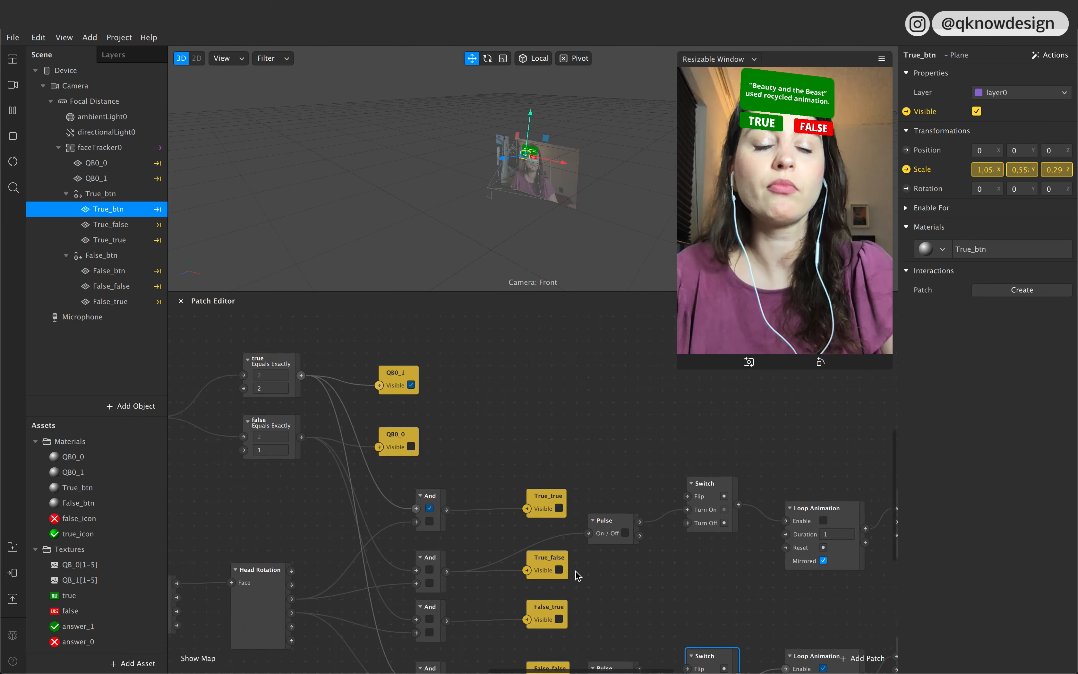
scroll(577, 575, "right", 10)
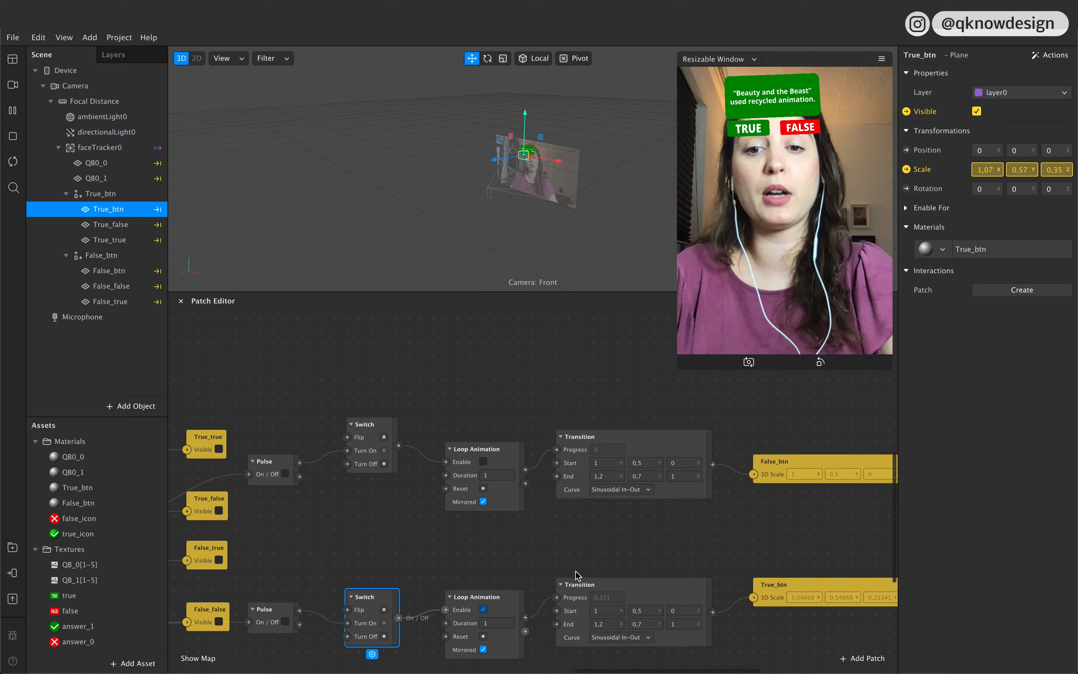